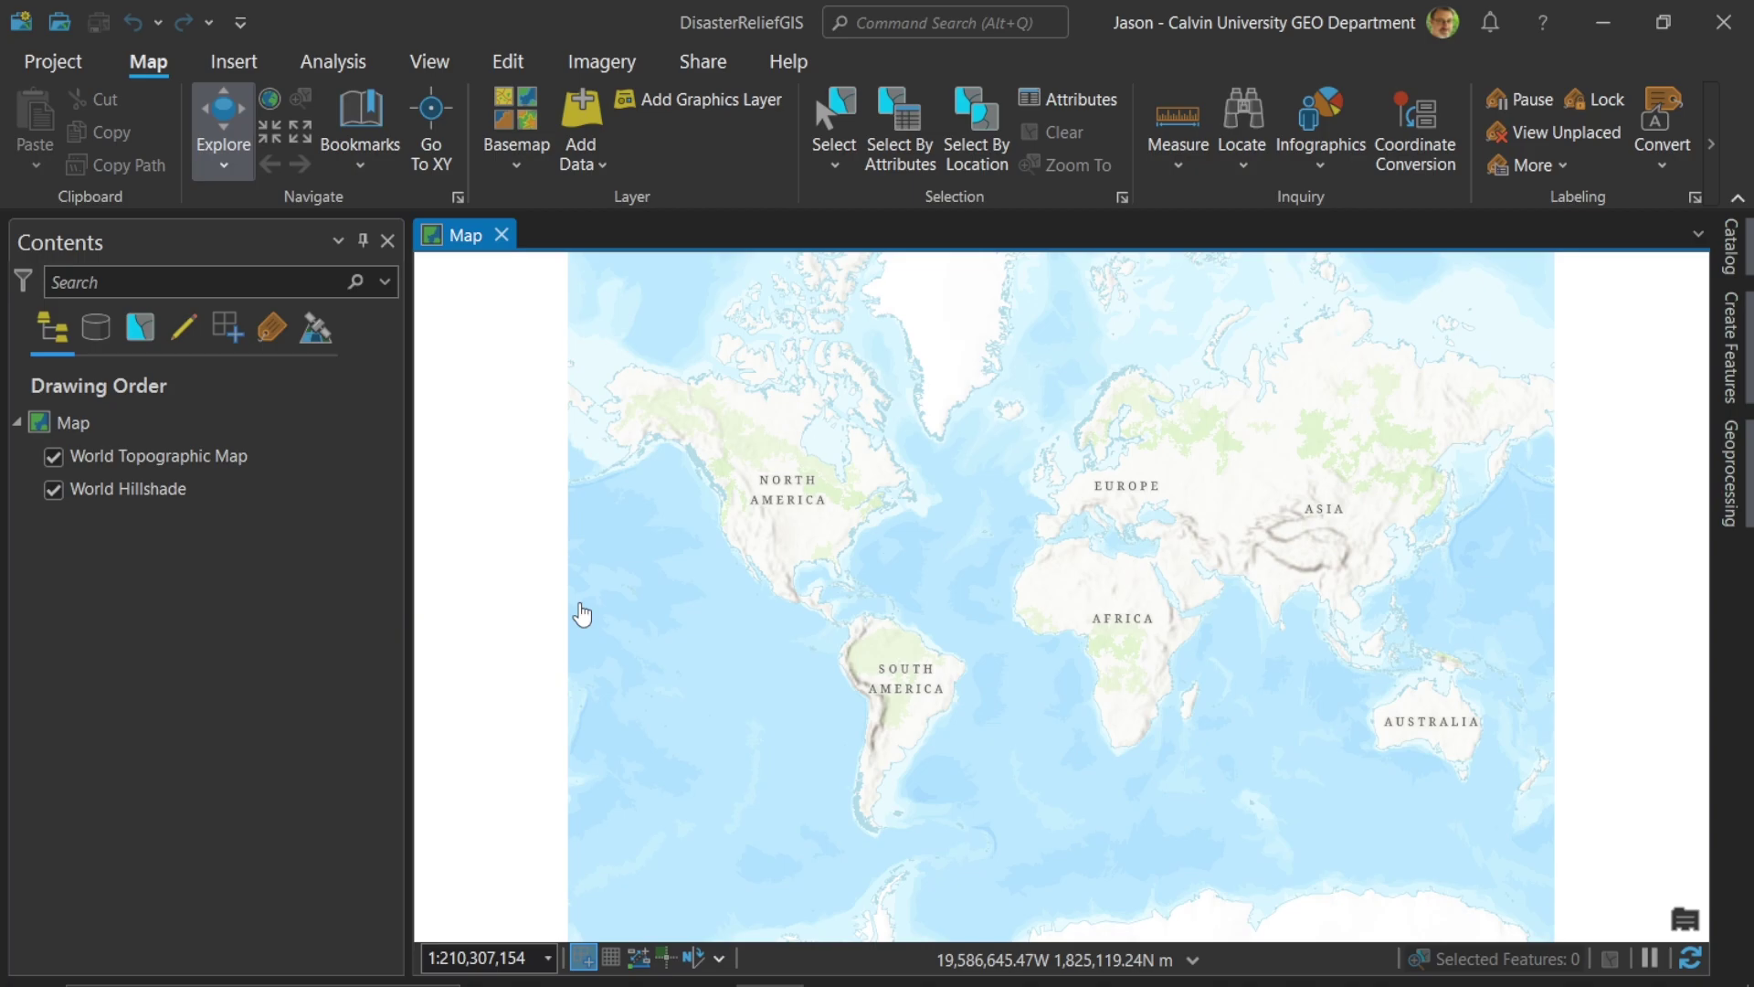
{"action": "left_click", "coordinate": [595, 125]}
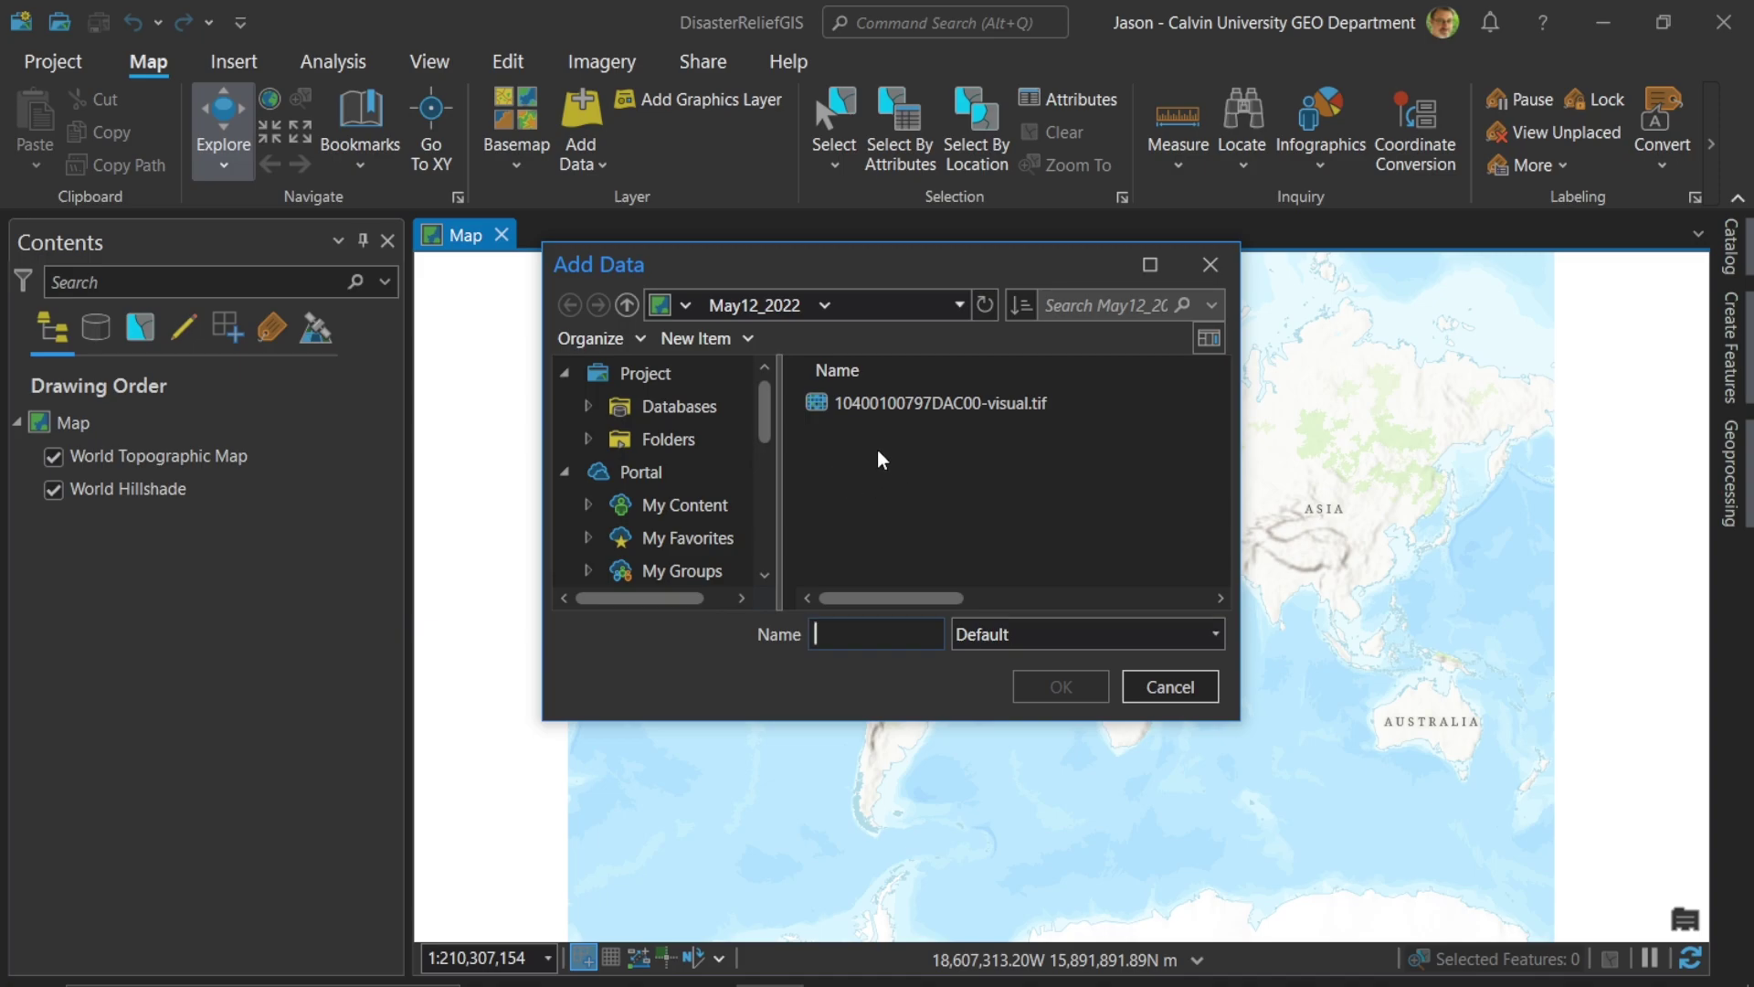
{"action": "left_click", "coordinate": [902, 406]}
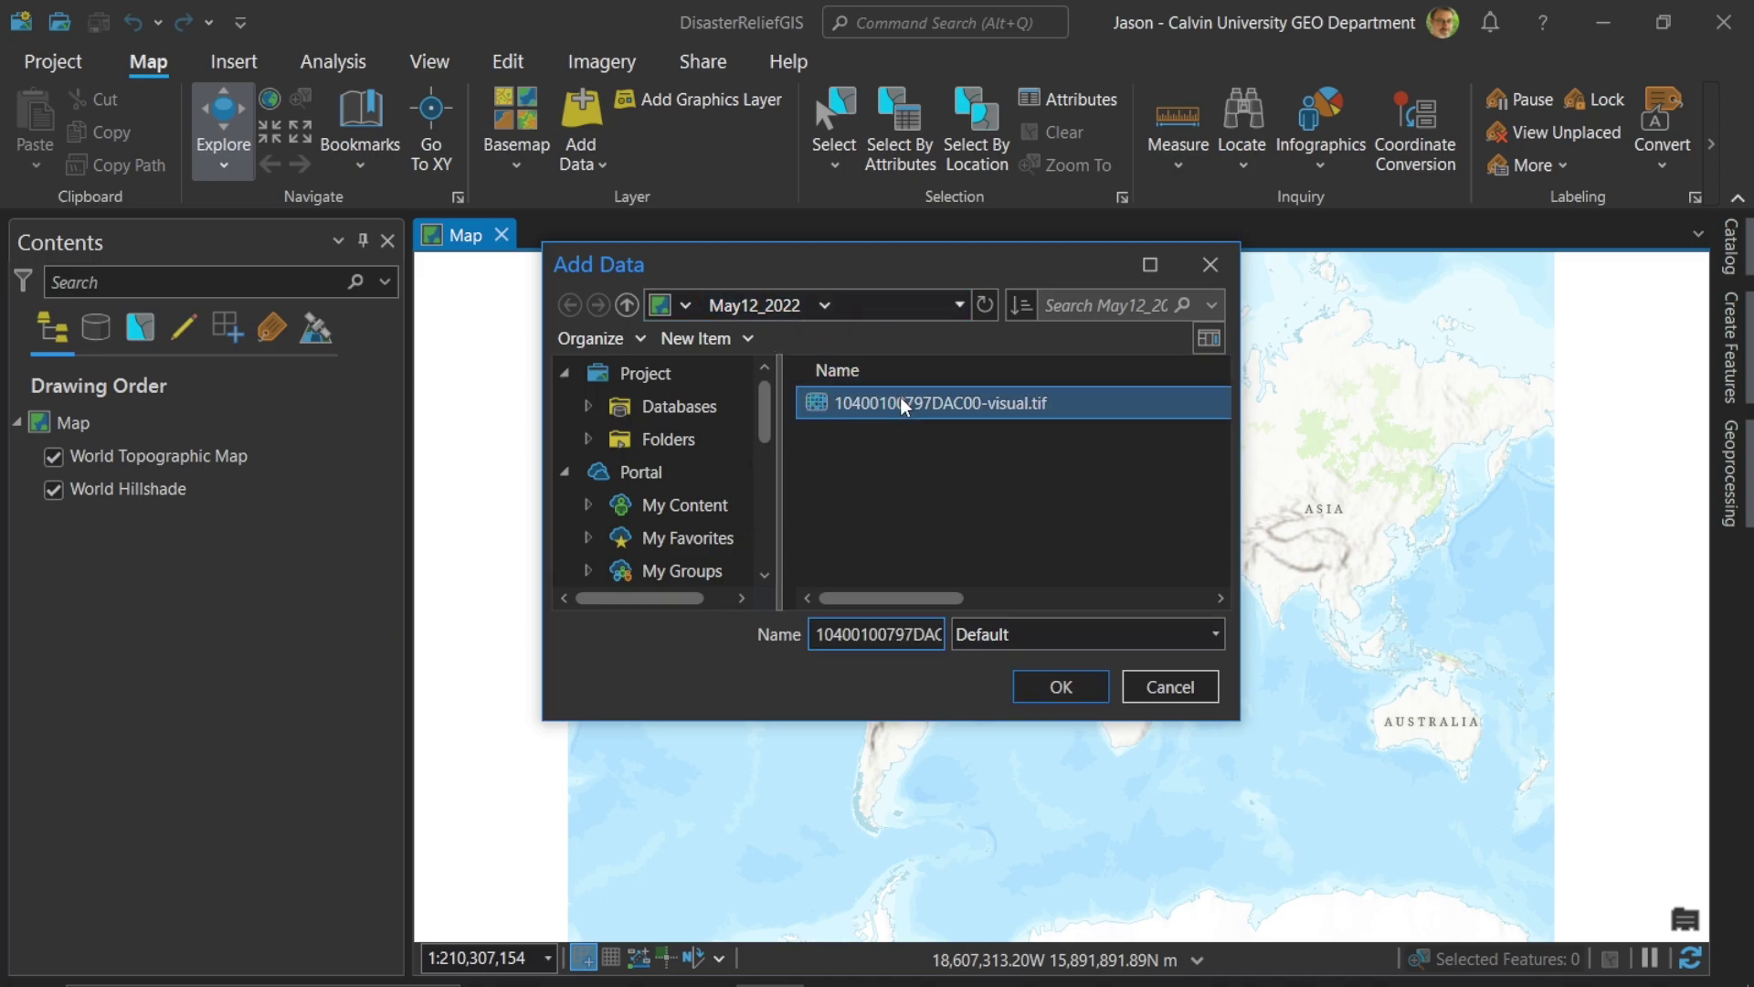
{"action": "left_click", "coordinate": [1061, 686]}
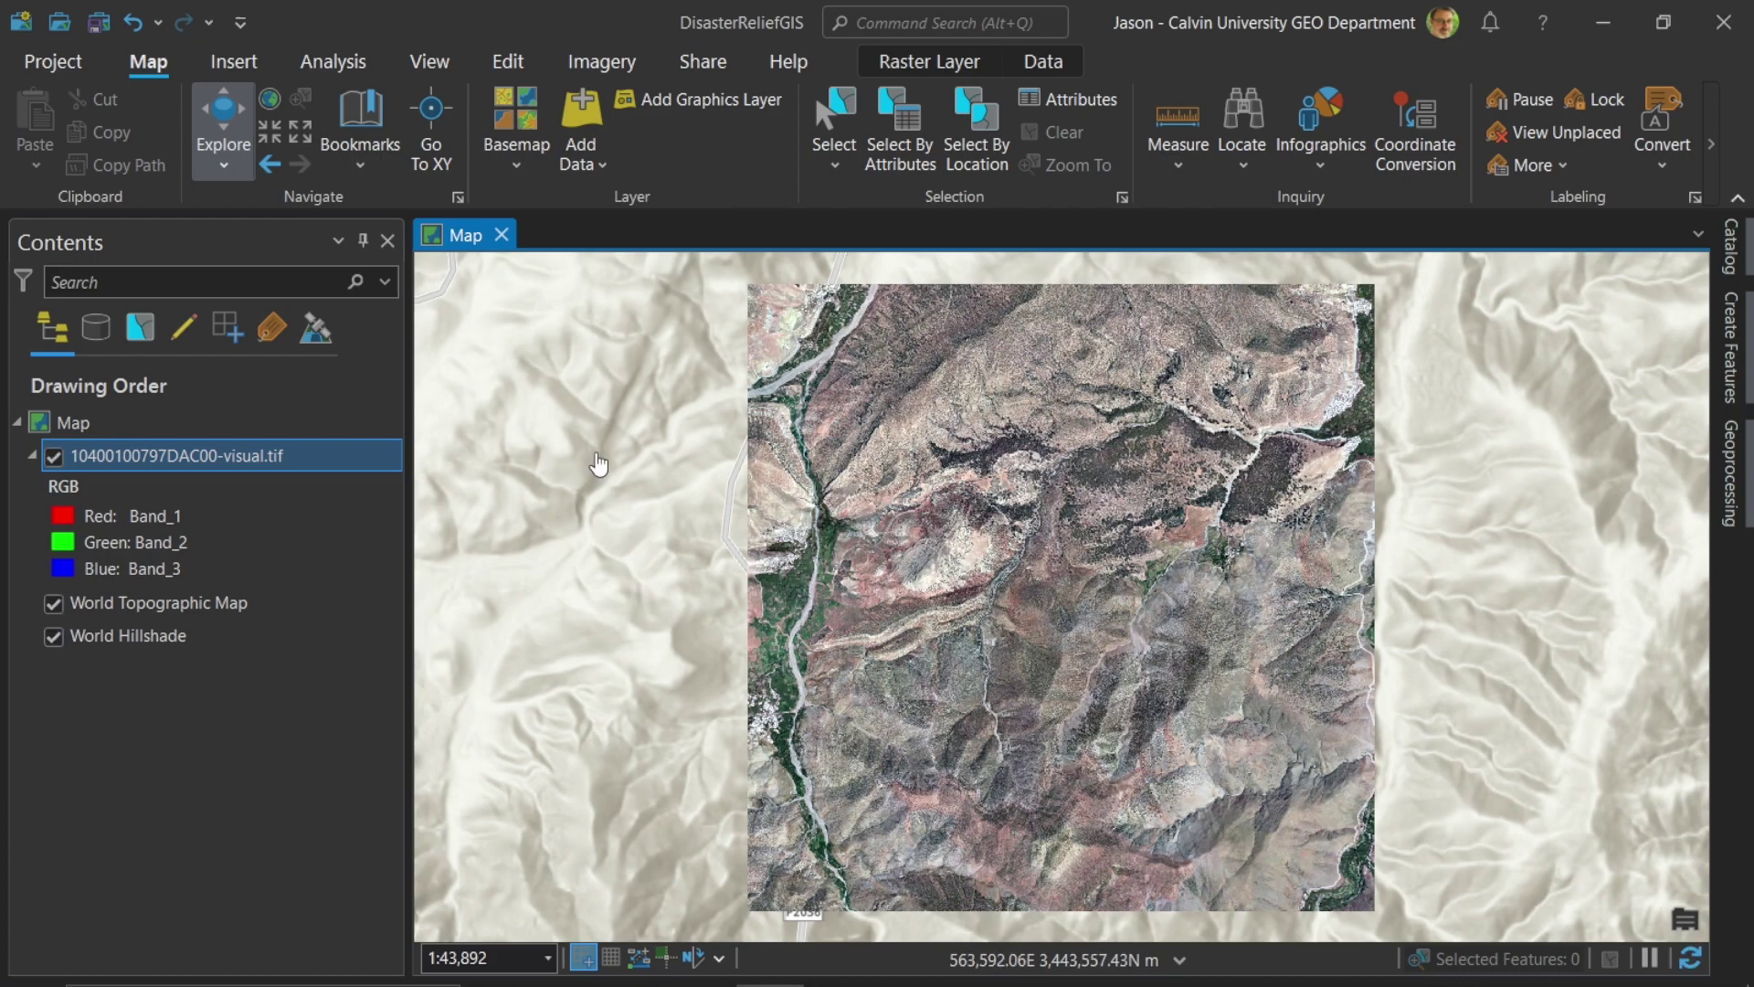
- Create a new map, Map1, and add the Sept11_2023 image 10300500E4F92300-visual.tif to it
{"action": "left_click", "coordinate": [242, 70]}
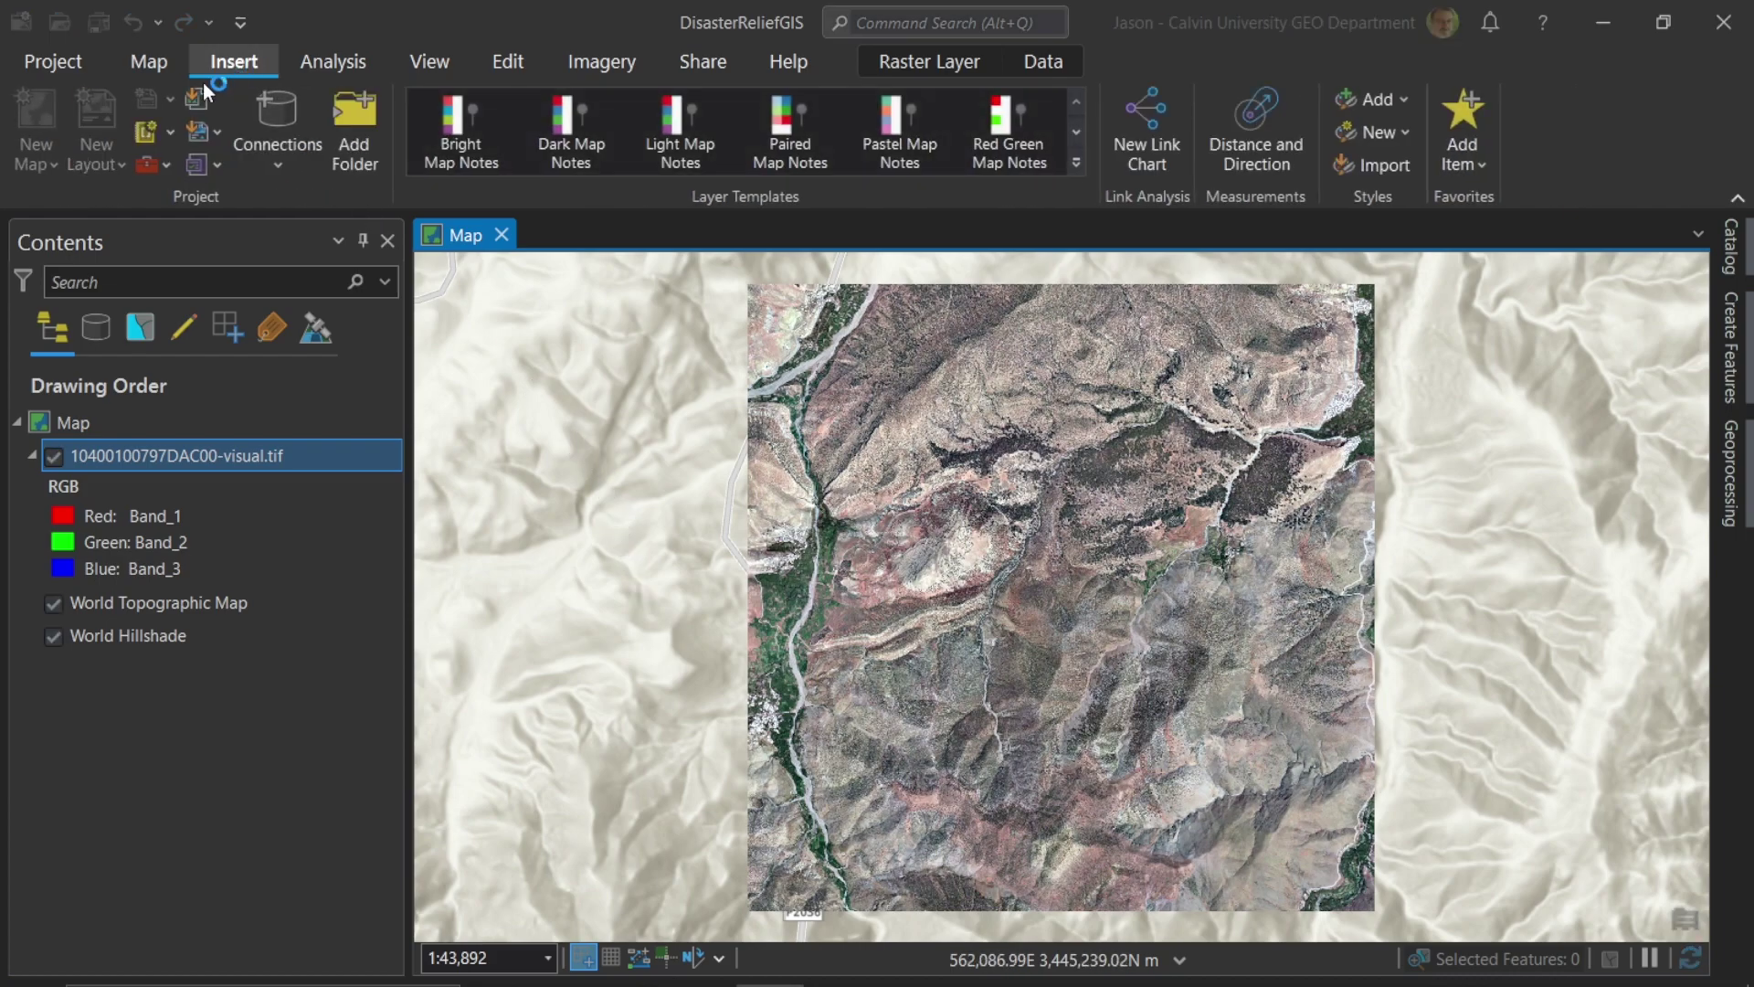
{"action": "left_click", "coordinate": [48, 117]}
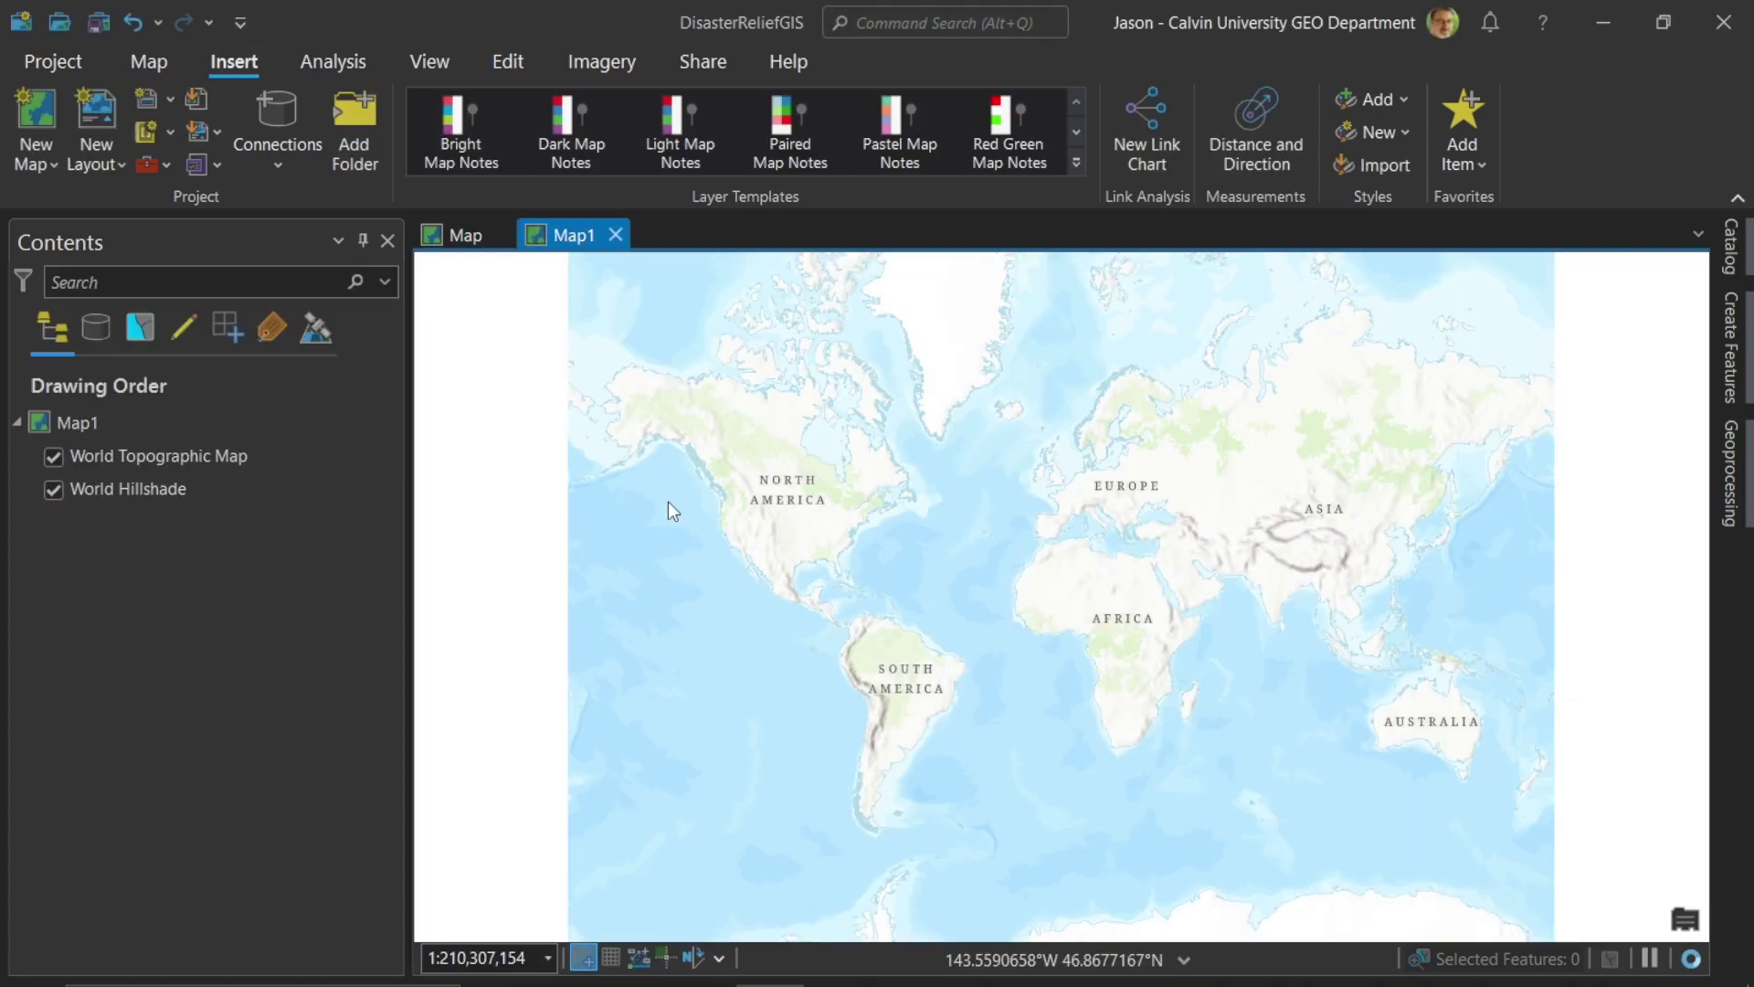
{"action": "left_click", "coordinate": [148, 66]}
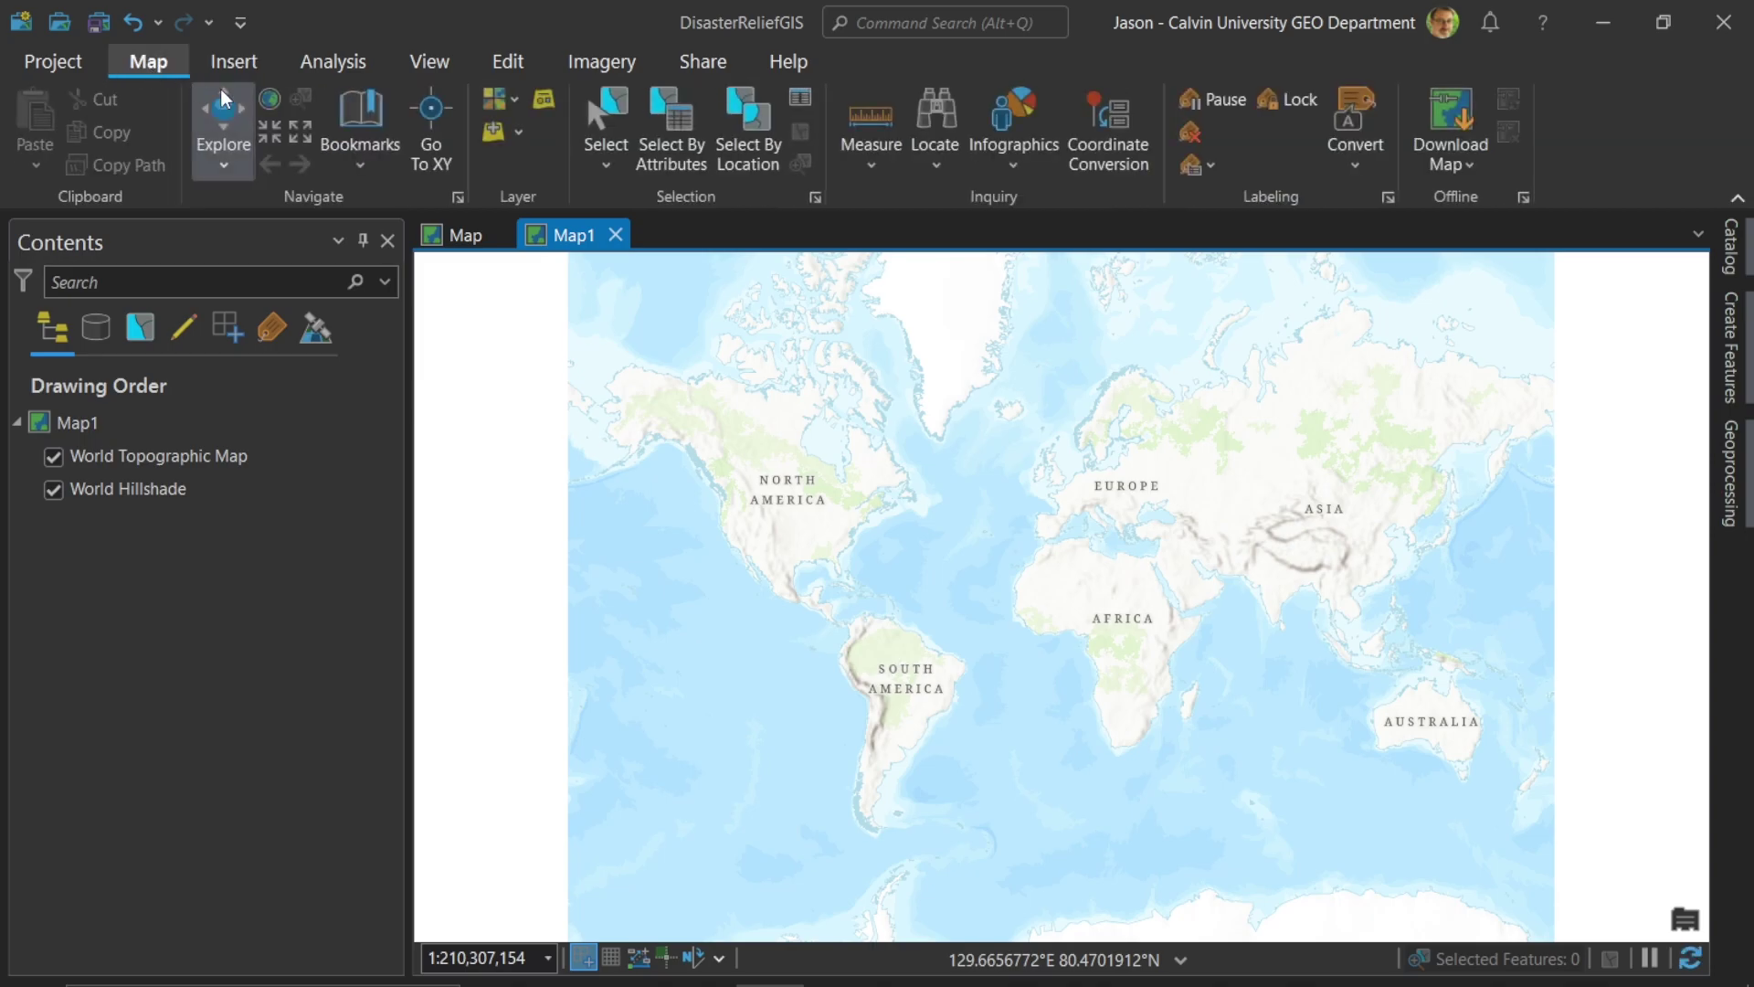
{"action": "left_click", "coordinate": [515, 135]}
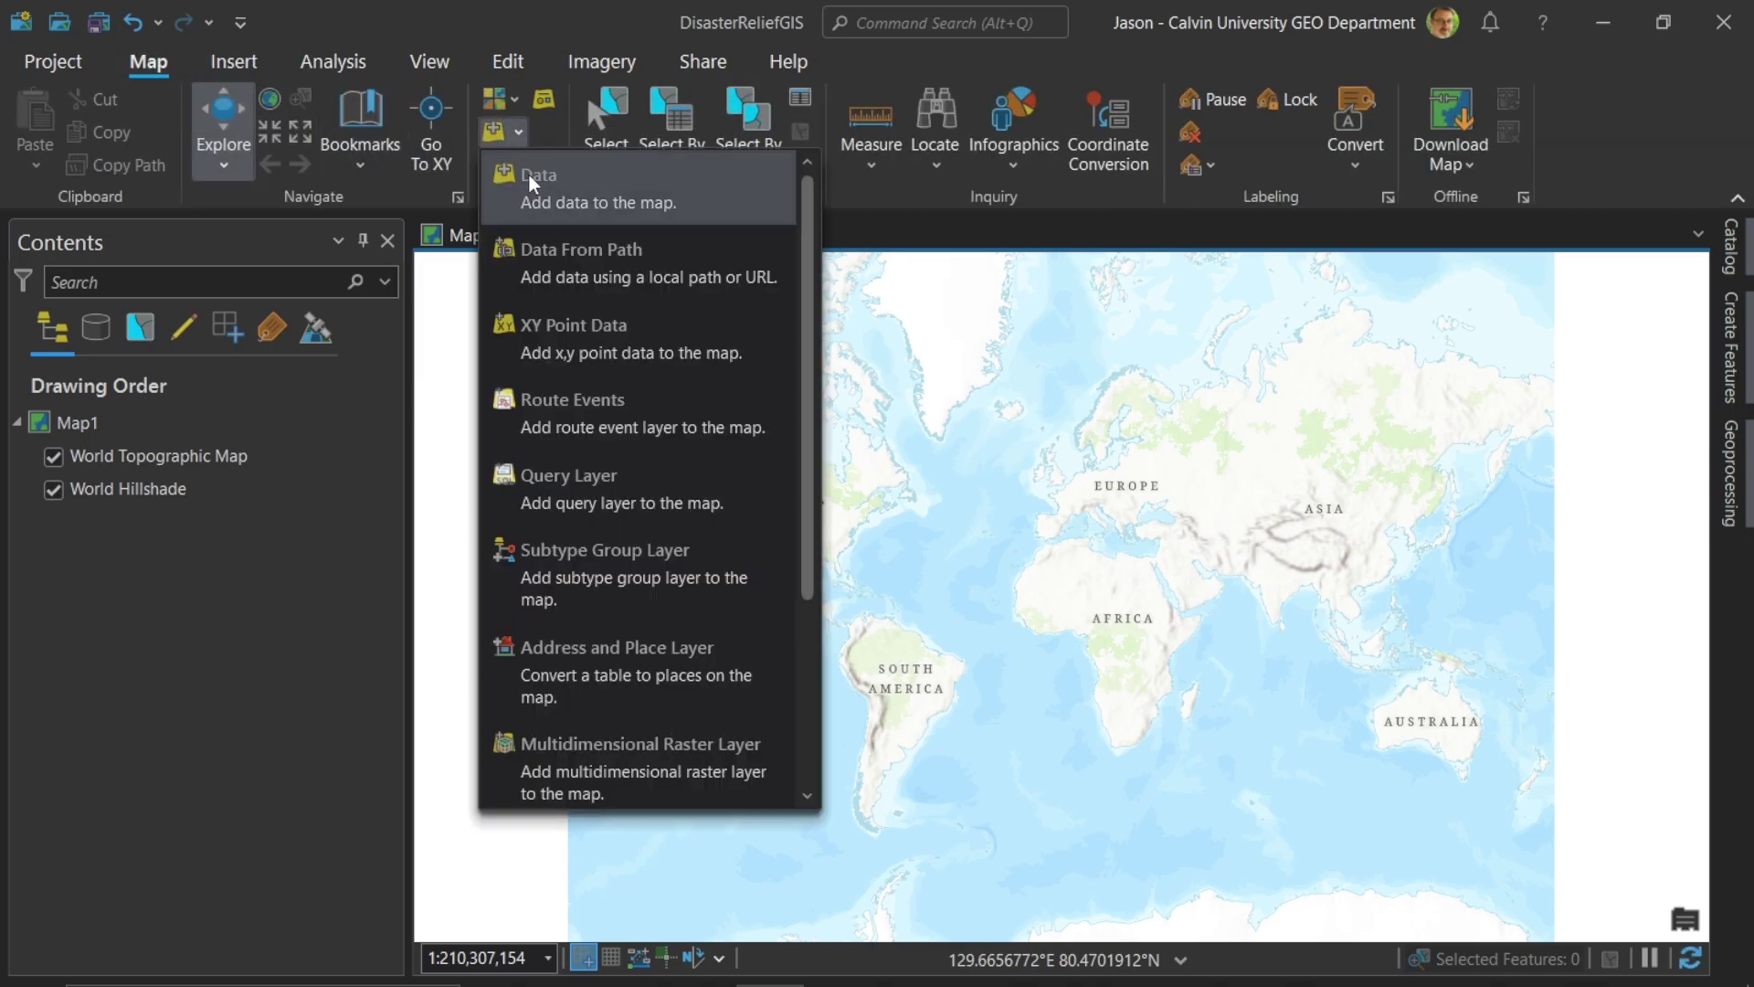
{"action": "left_click", "coordinate": [530, 175]}
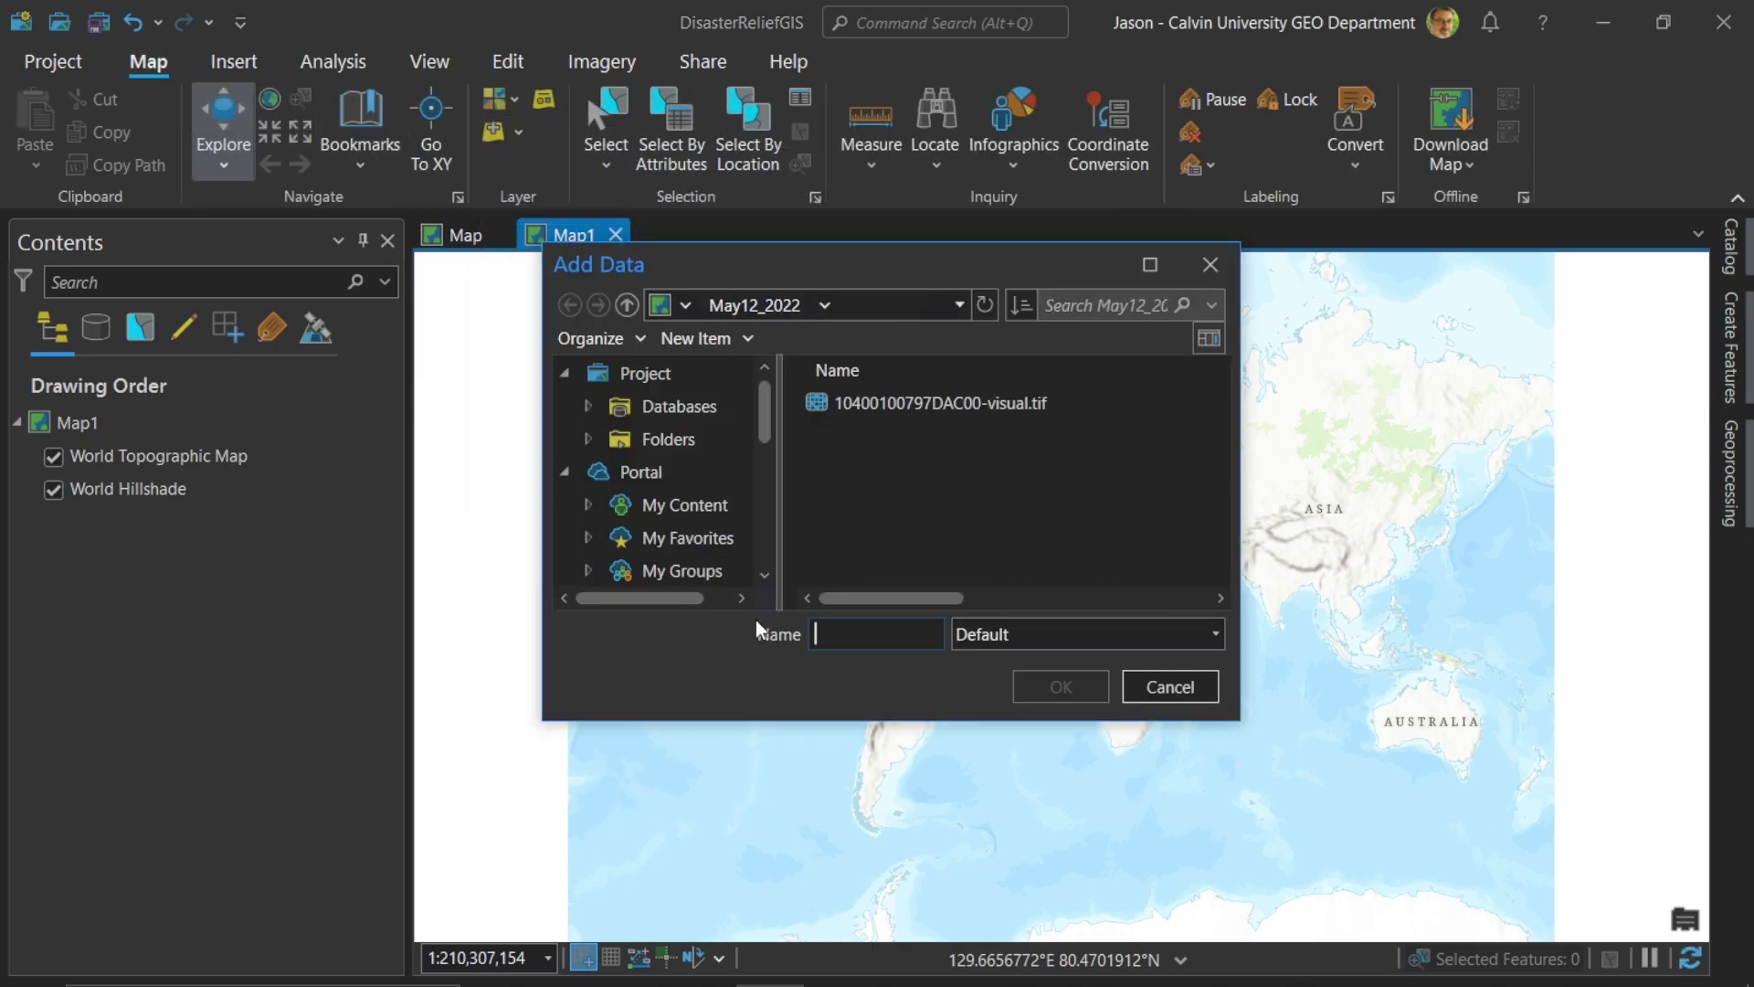
{"action": "left_click", "coordinate": [627, 306]}
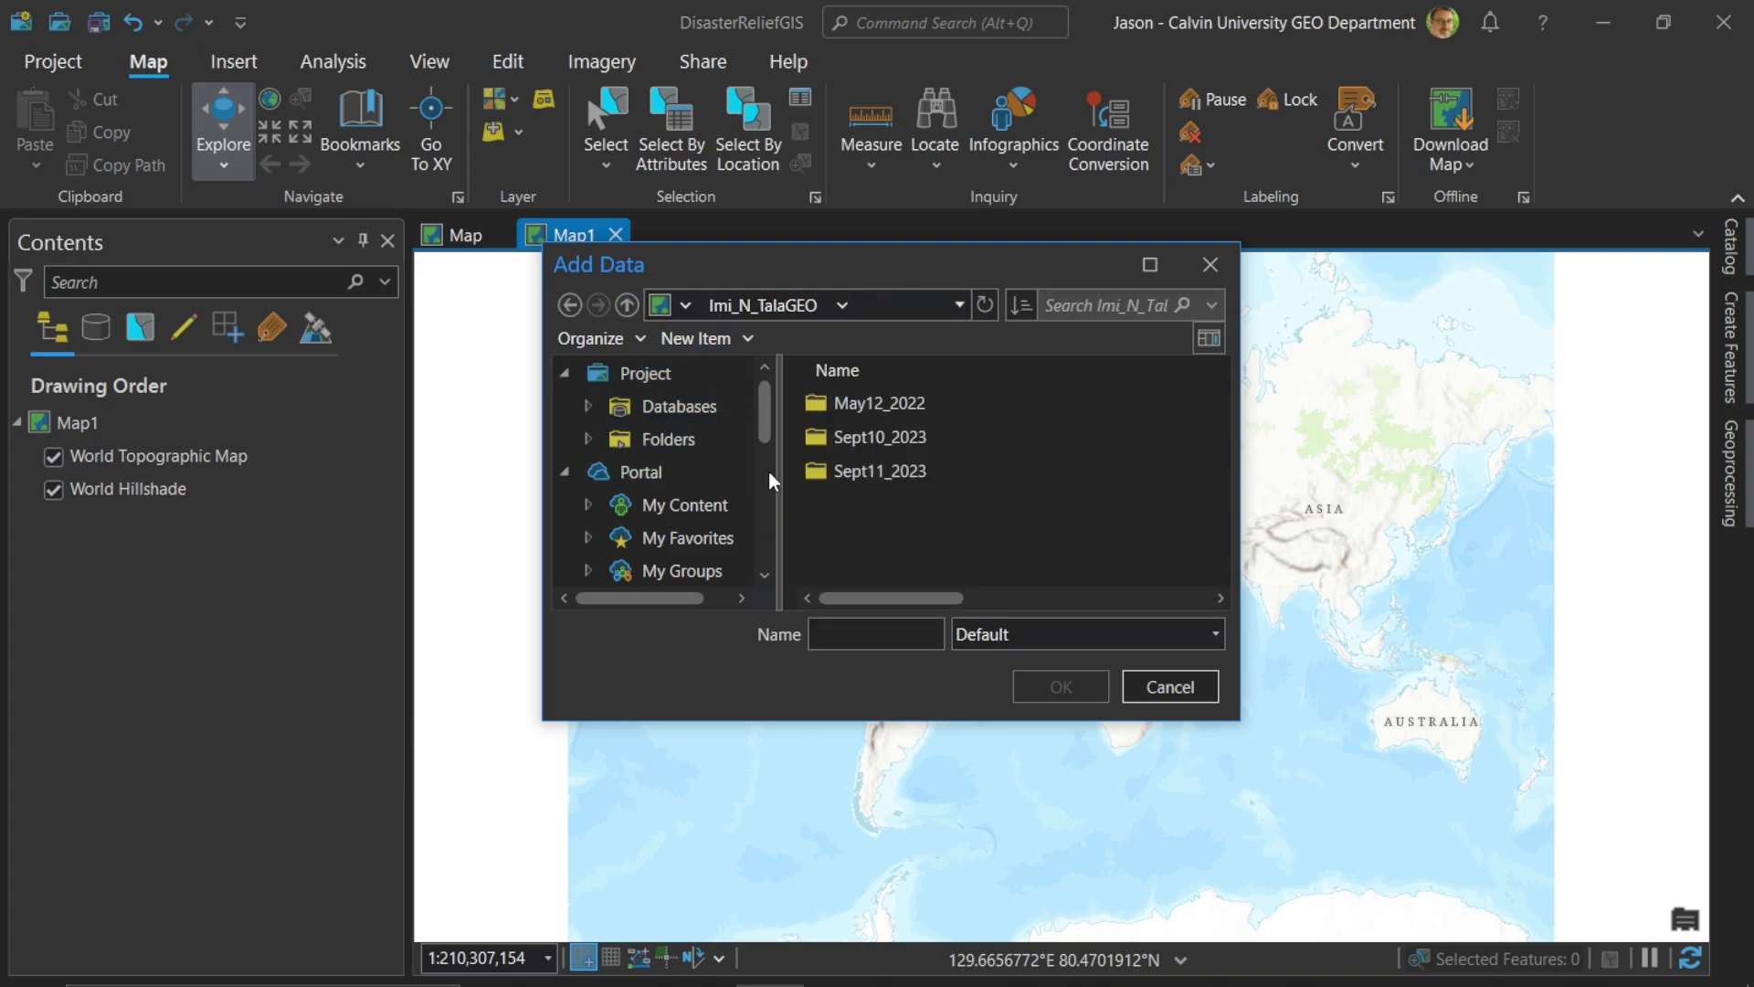
{"action": "left_click", "coordinate": [839, 477]}
{"action": "double_click", "coordinate": [840, 477]}
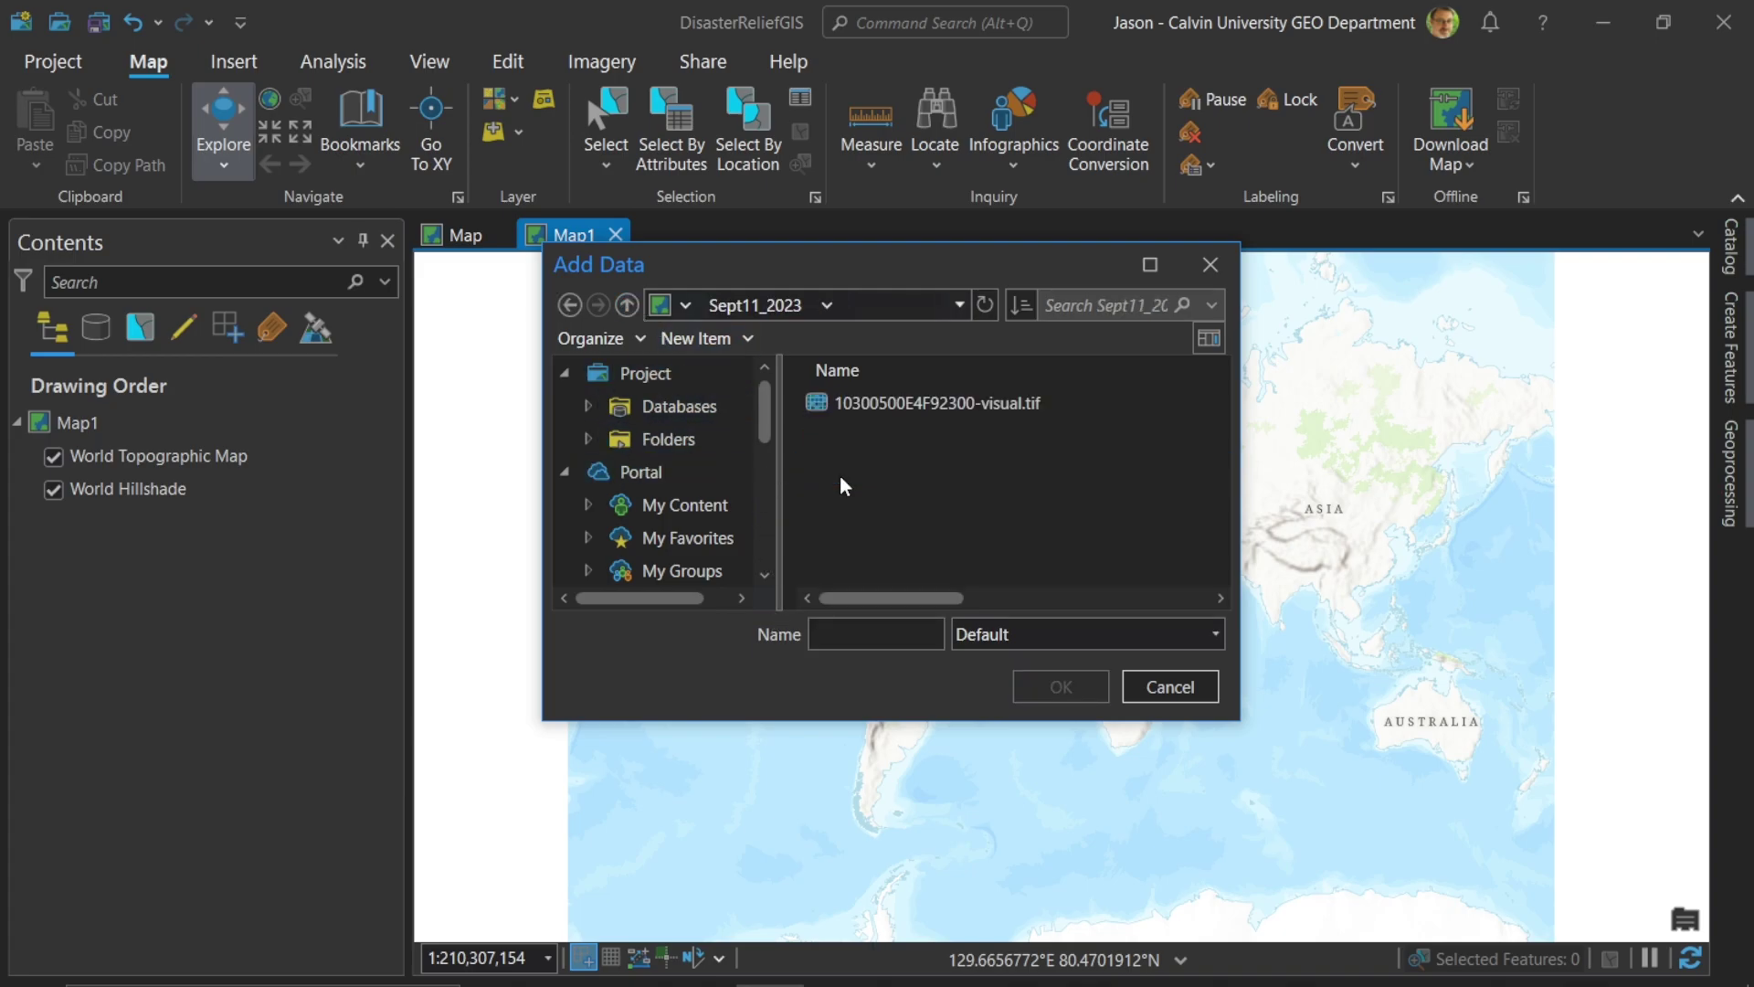
{"action": "left_click", "coordinate": [827, 403]}
{"action": "left_click", "coordinate": [1061, 686]}
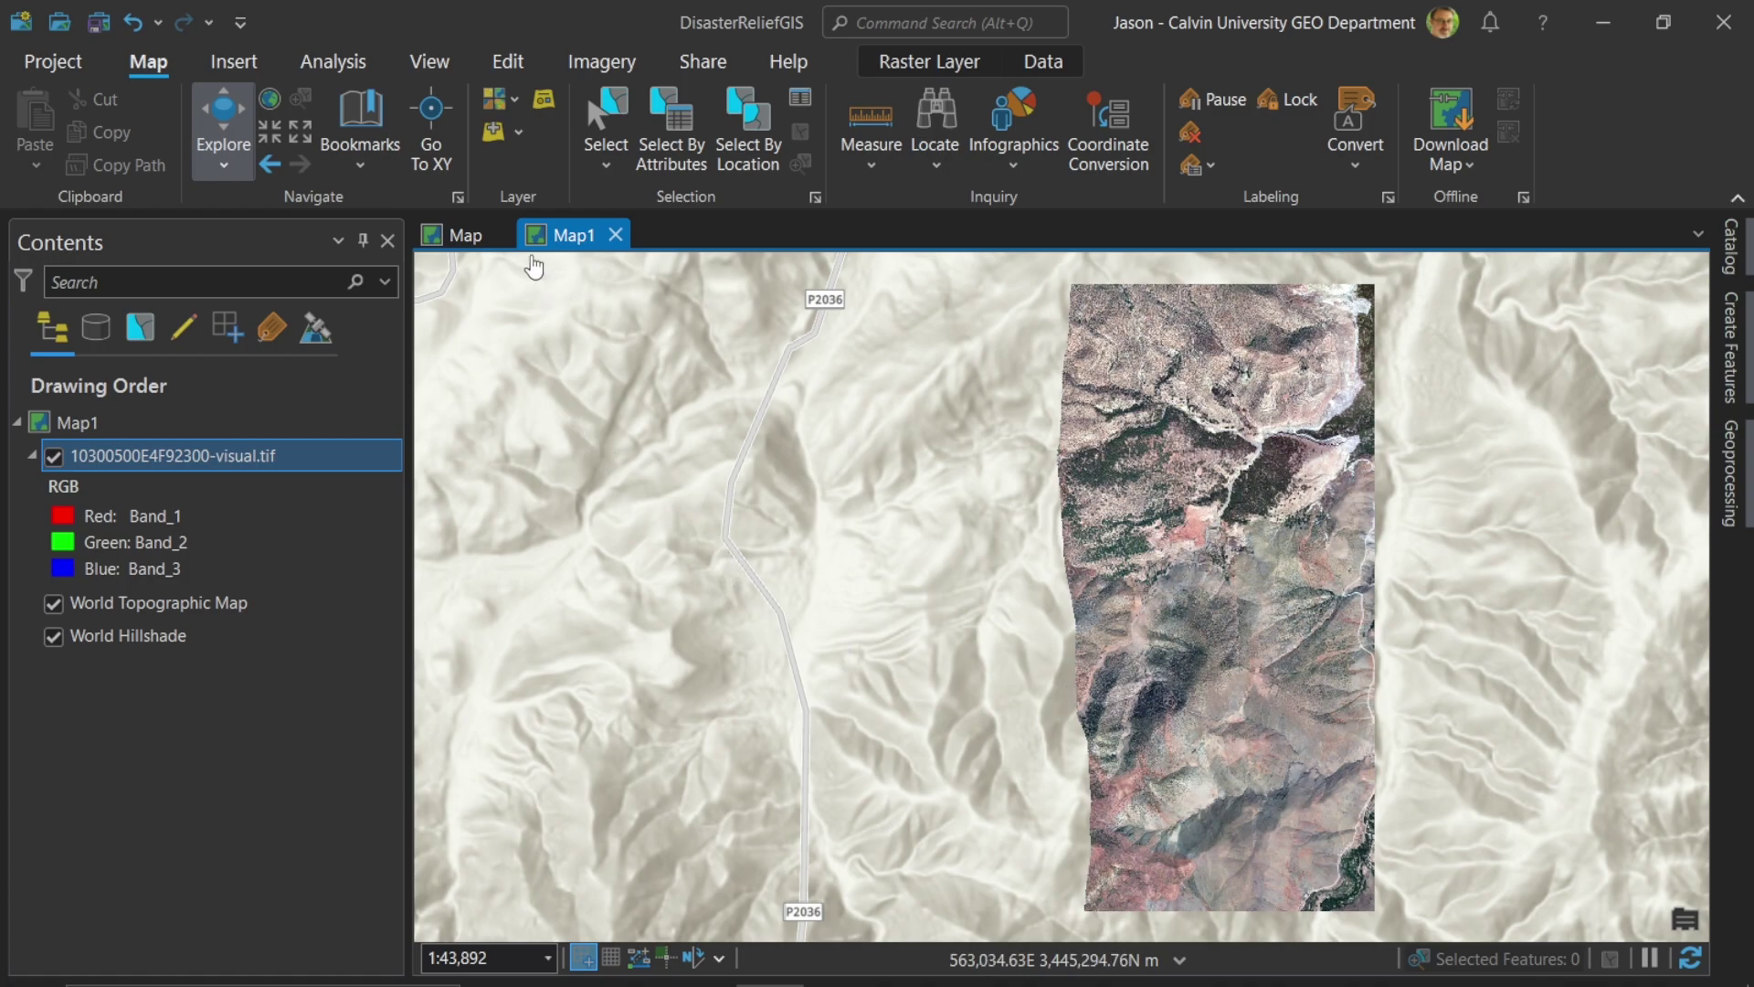
- Link the map views by Center And Scale
{"action": "left_click", "coordinate": [429, 64]}
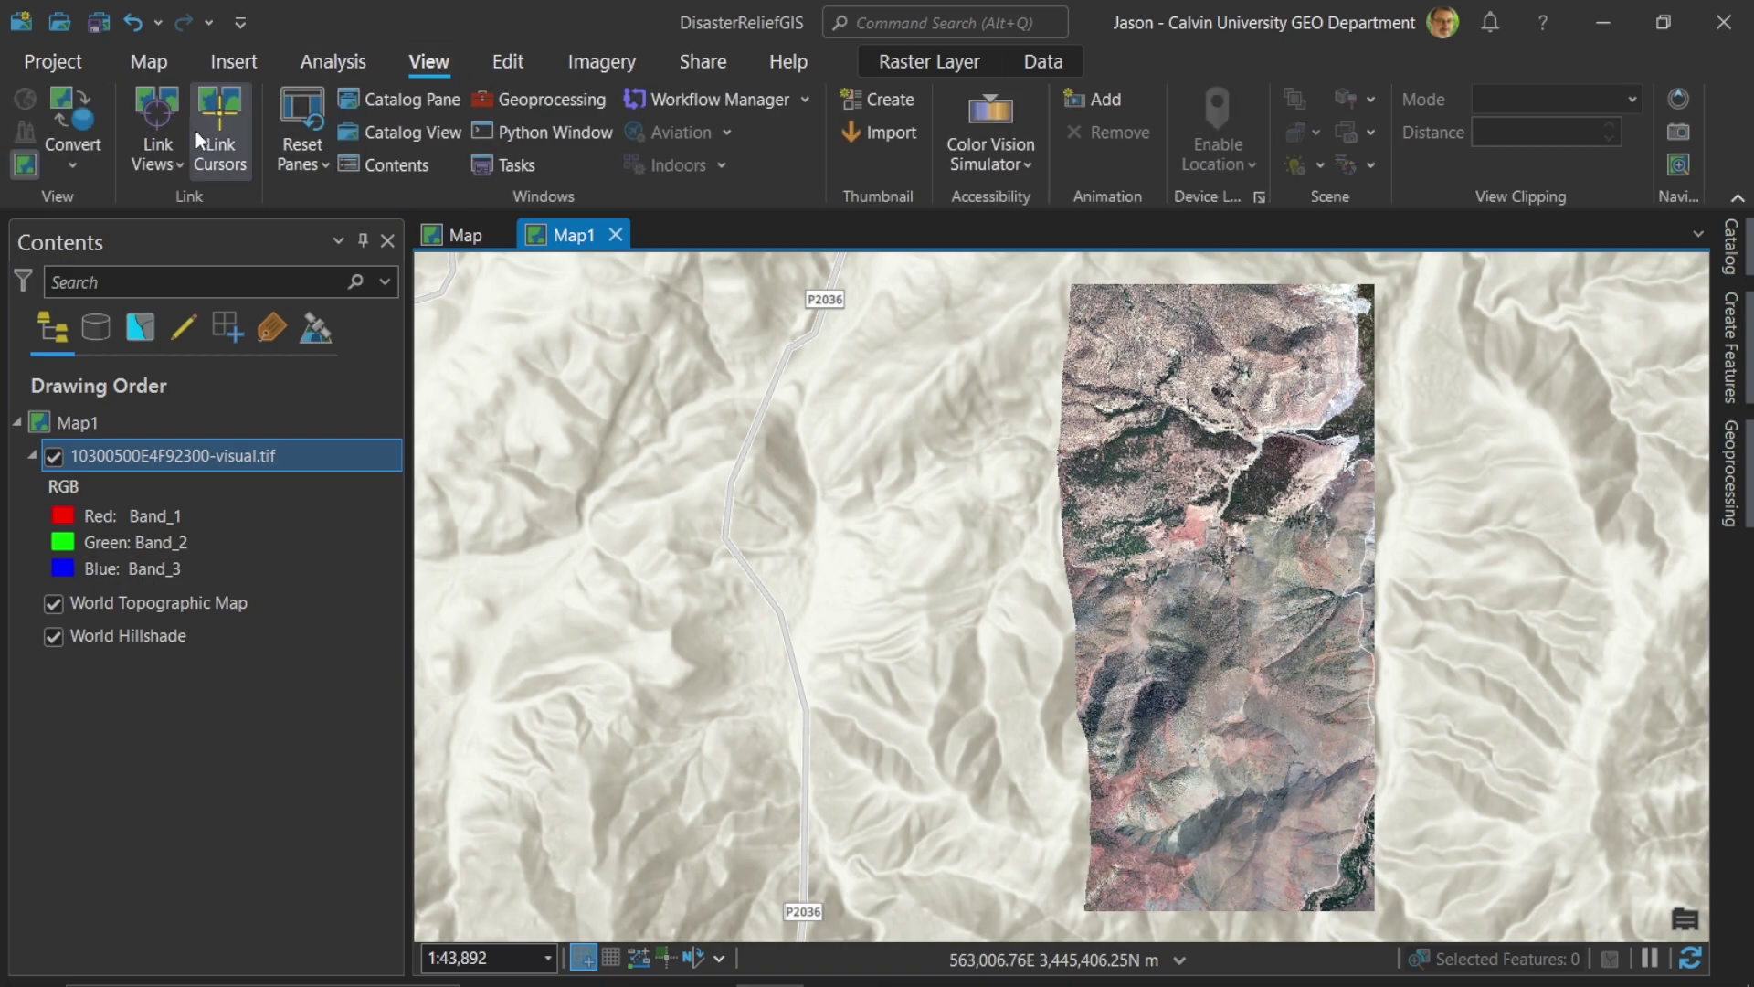
{"action": "left_click", "coordinate": [181, 161]}
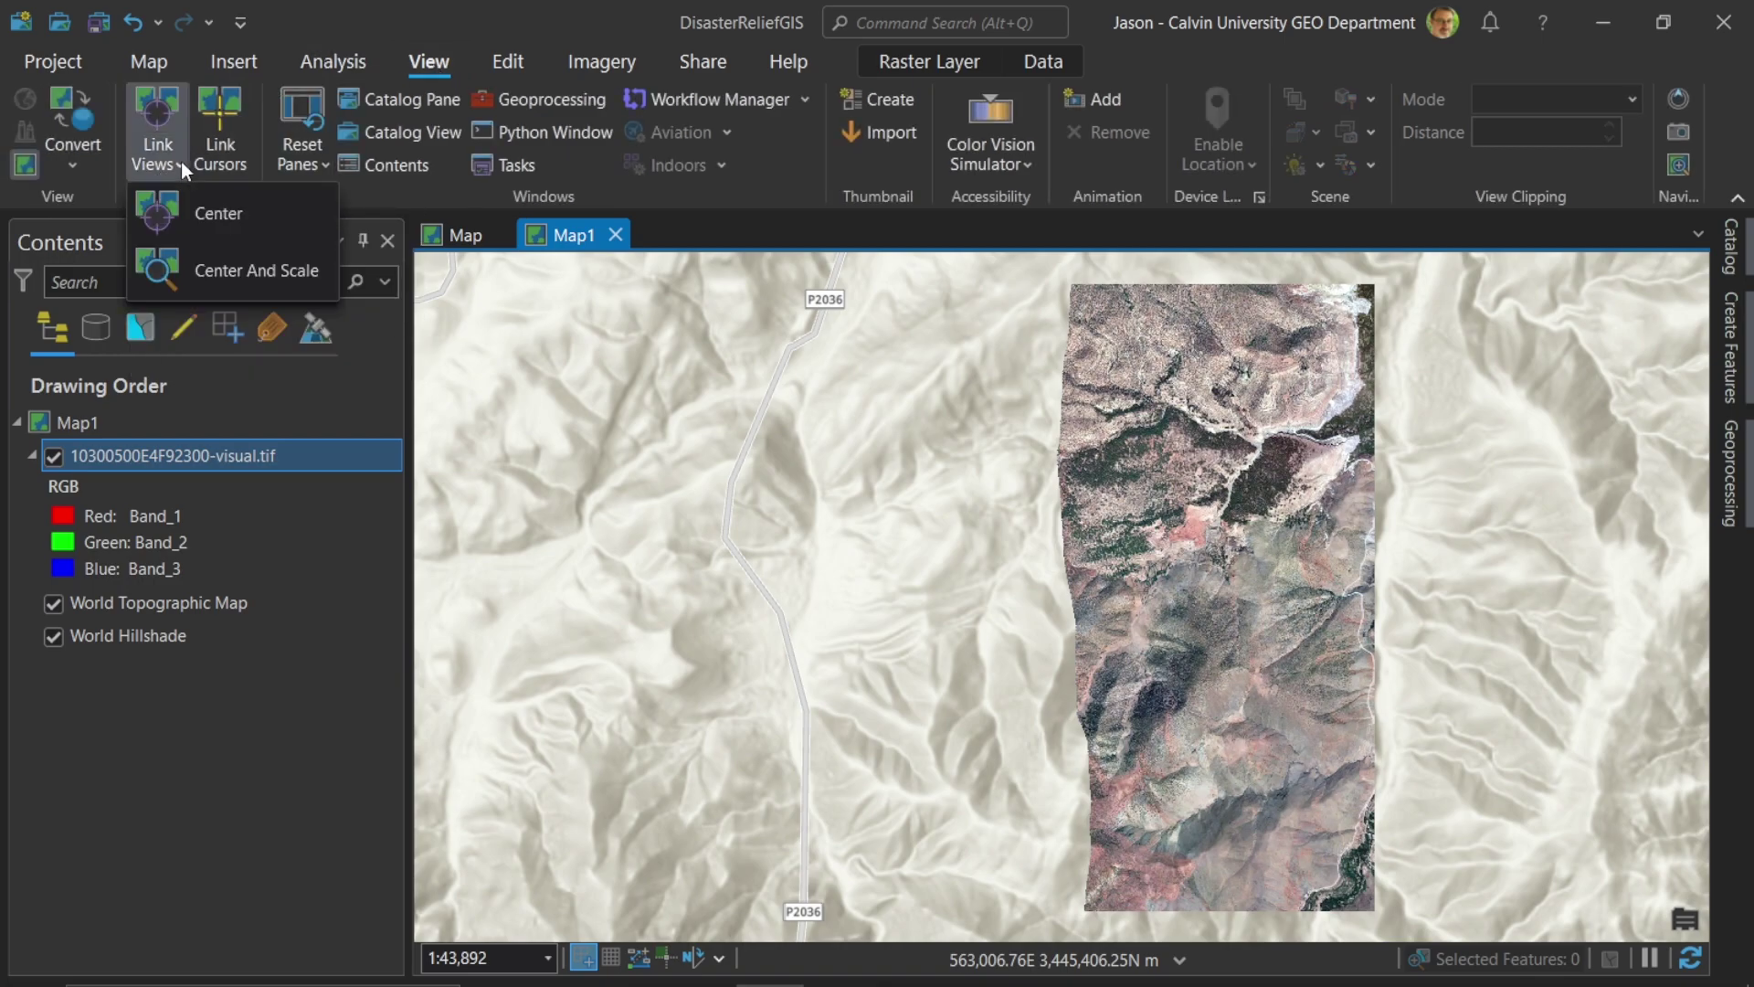
{"action": "left_click", "coordinate": [208, 272]}
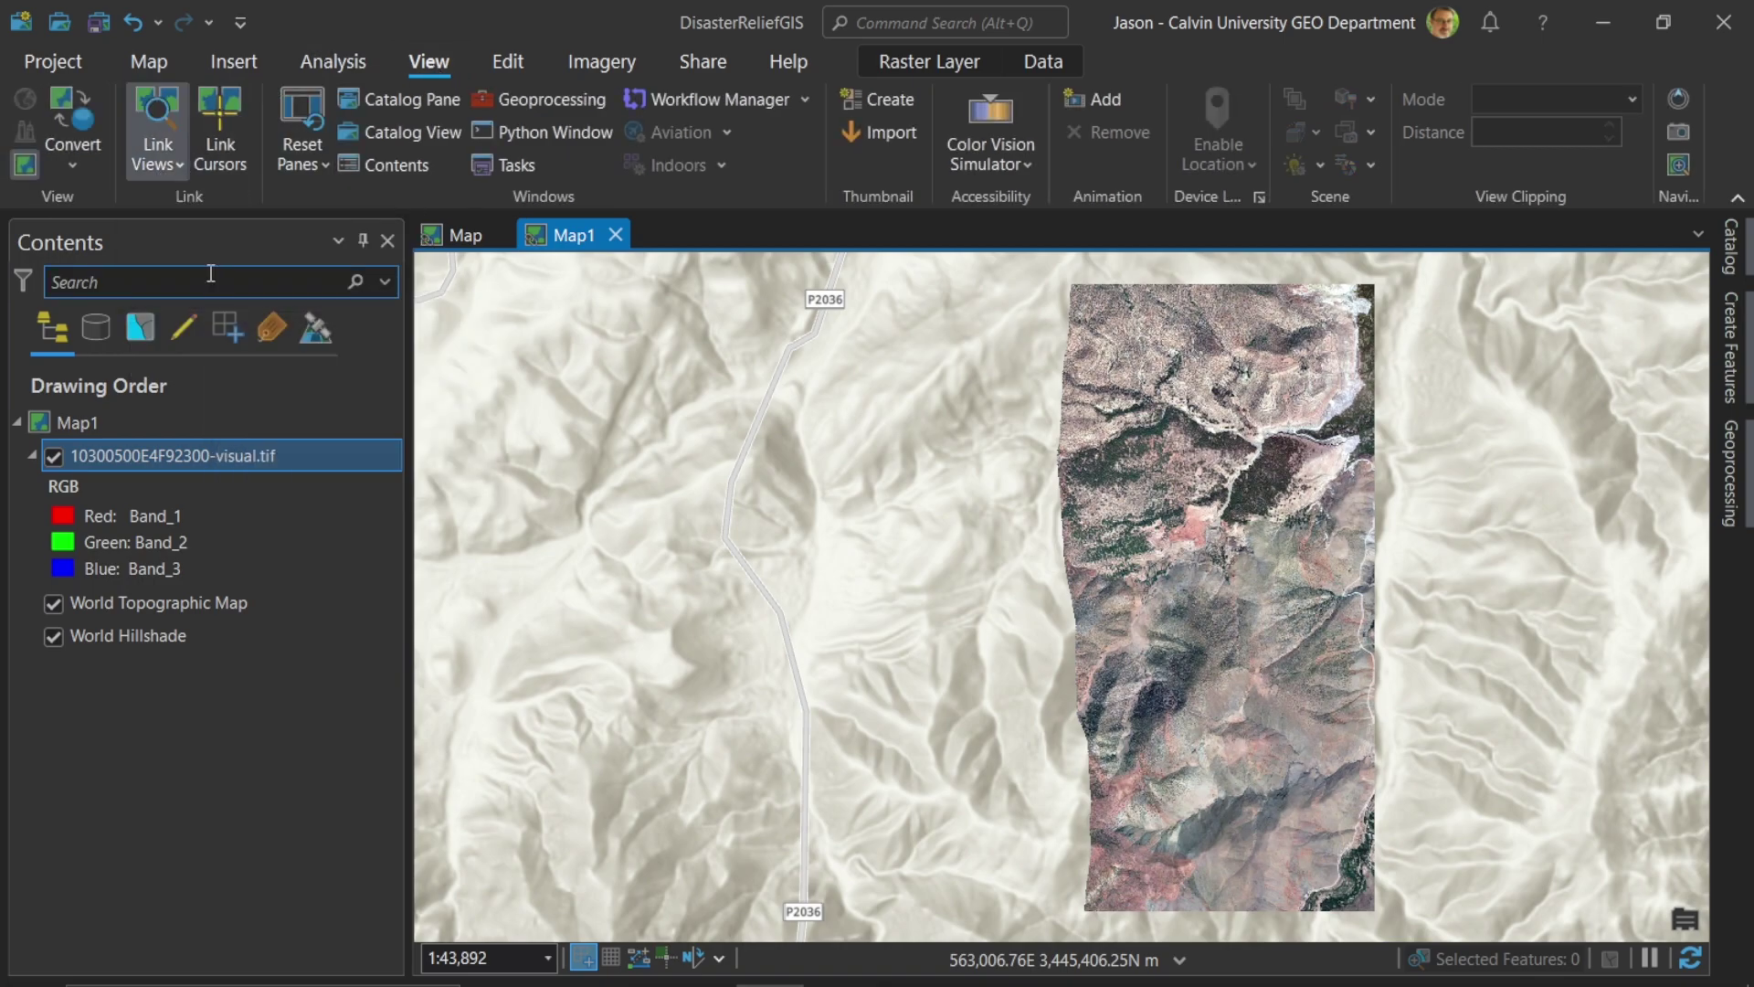
- Place Map1 beside Map in a new vertical tab group
{"action": "left_click", "coordinate": [456, 236]}
{"action": "left_click", "coordinate": [555, 236]}
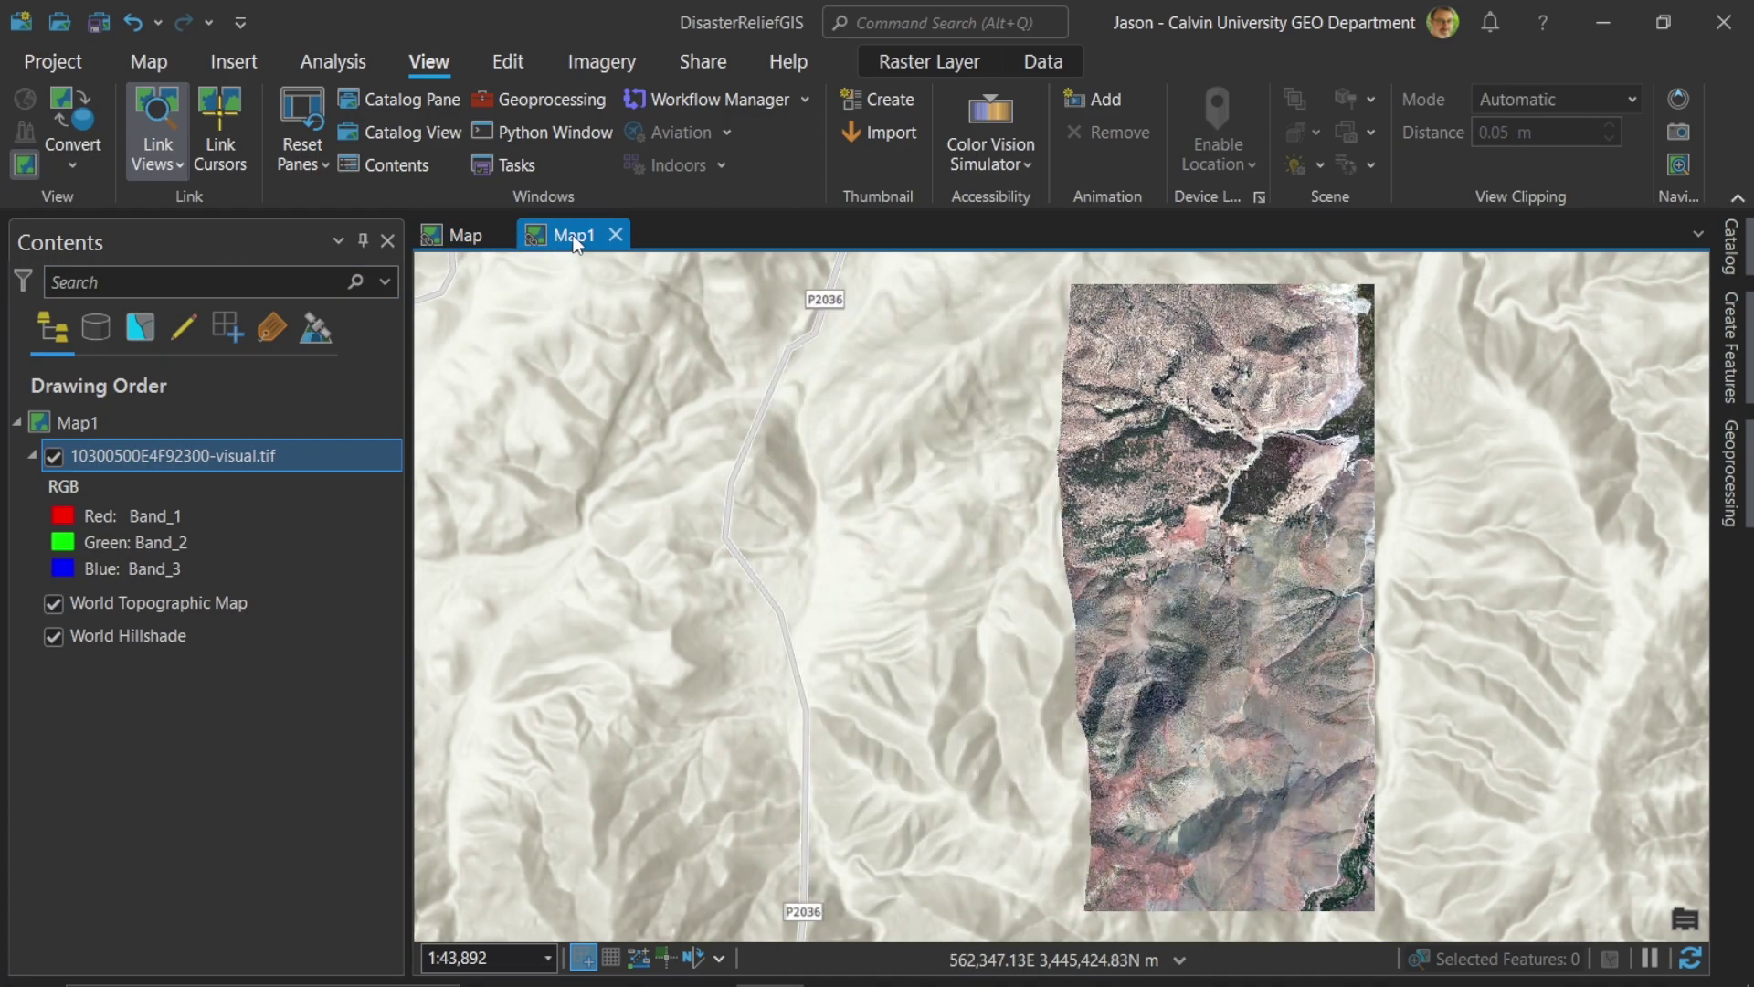
{"action": "right_click", "coordinate": [574, 234]}
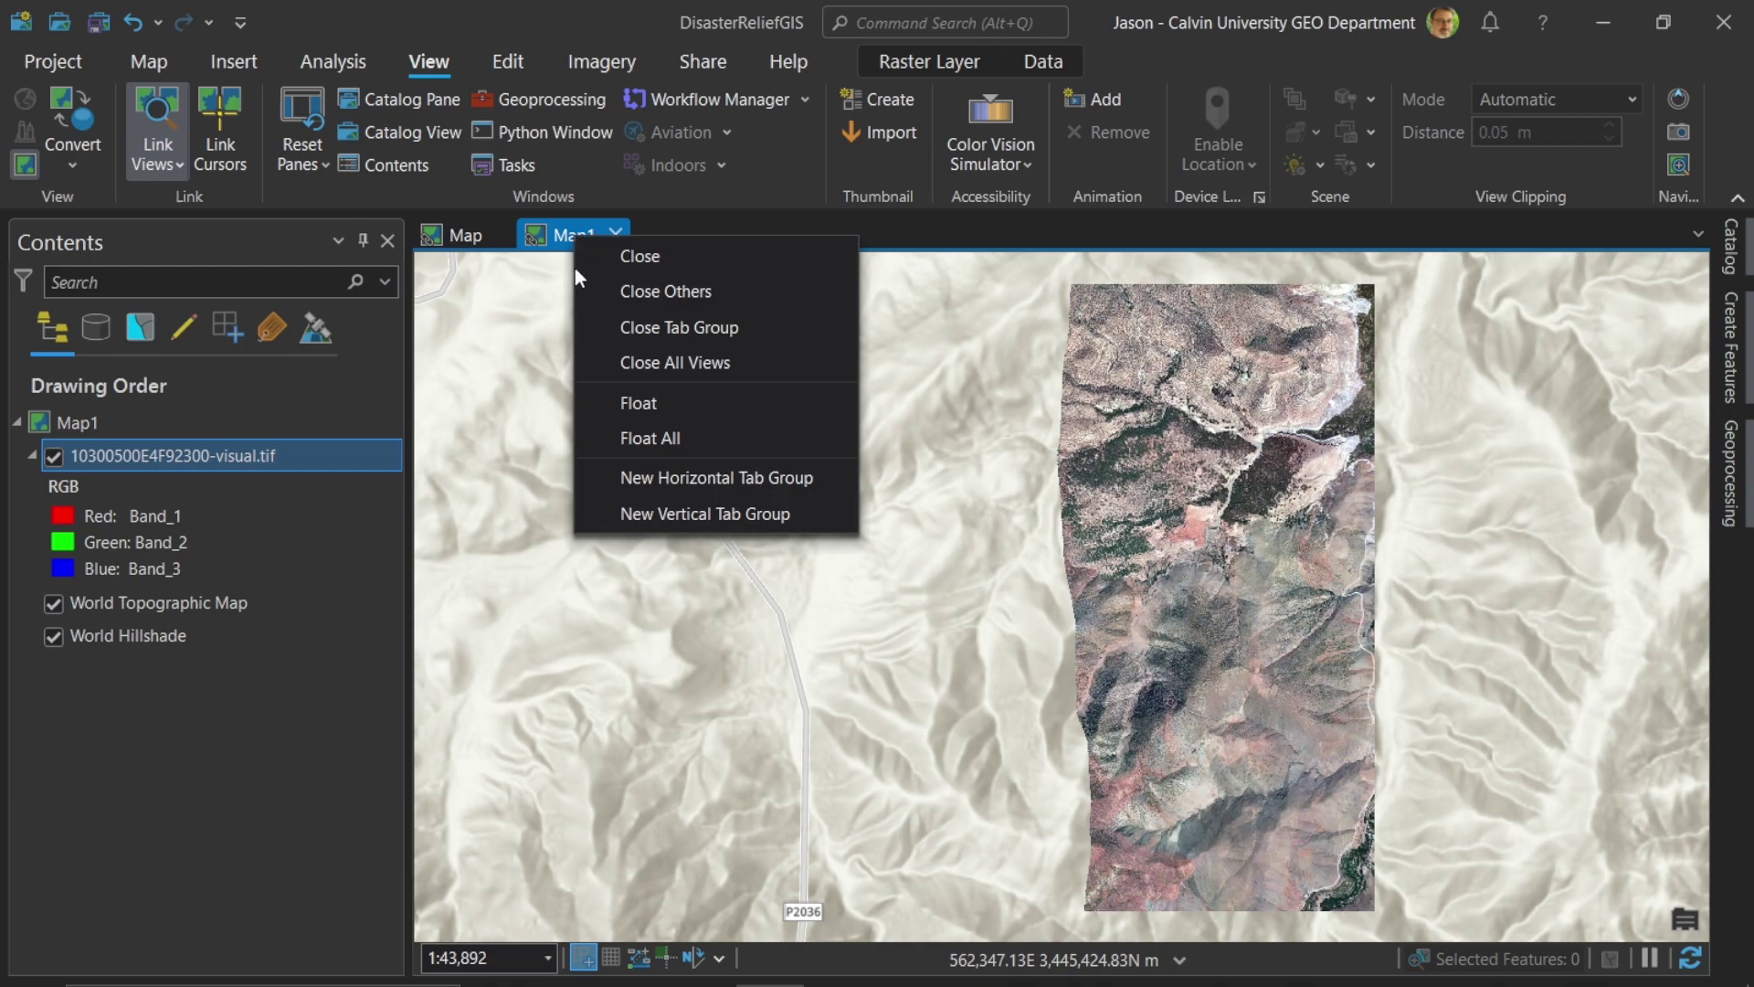
{"action": "left_click", "coordinate": [646, 513]}
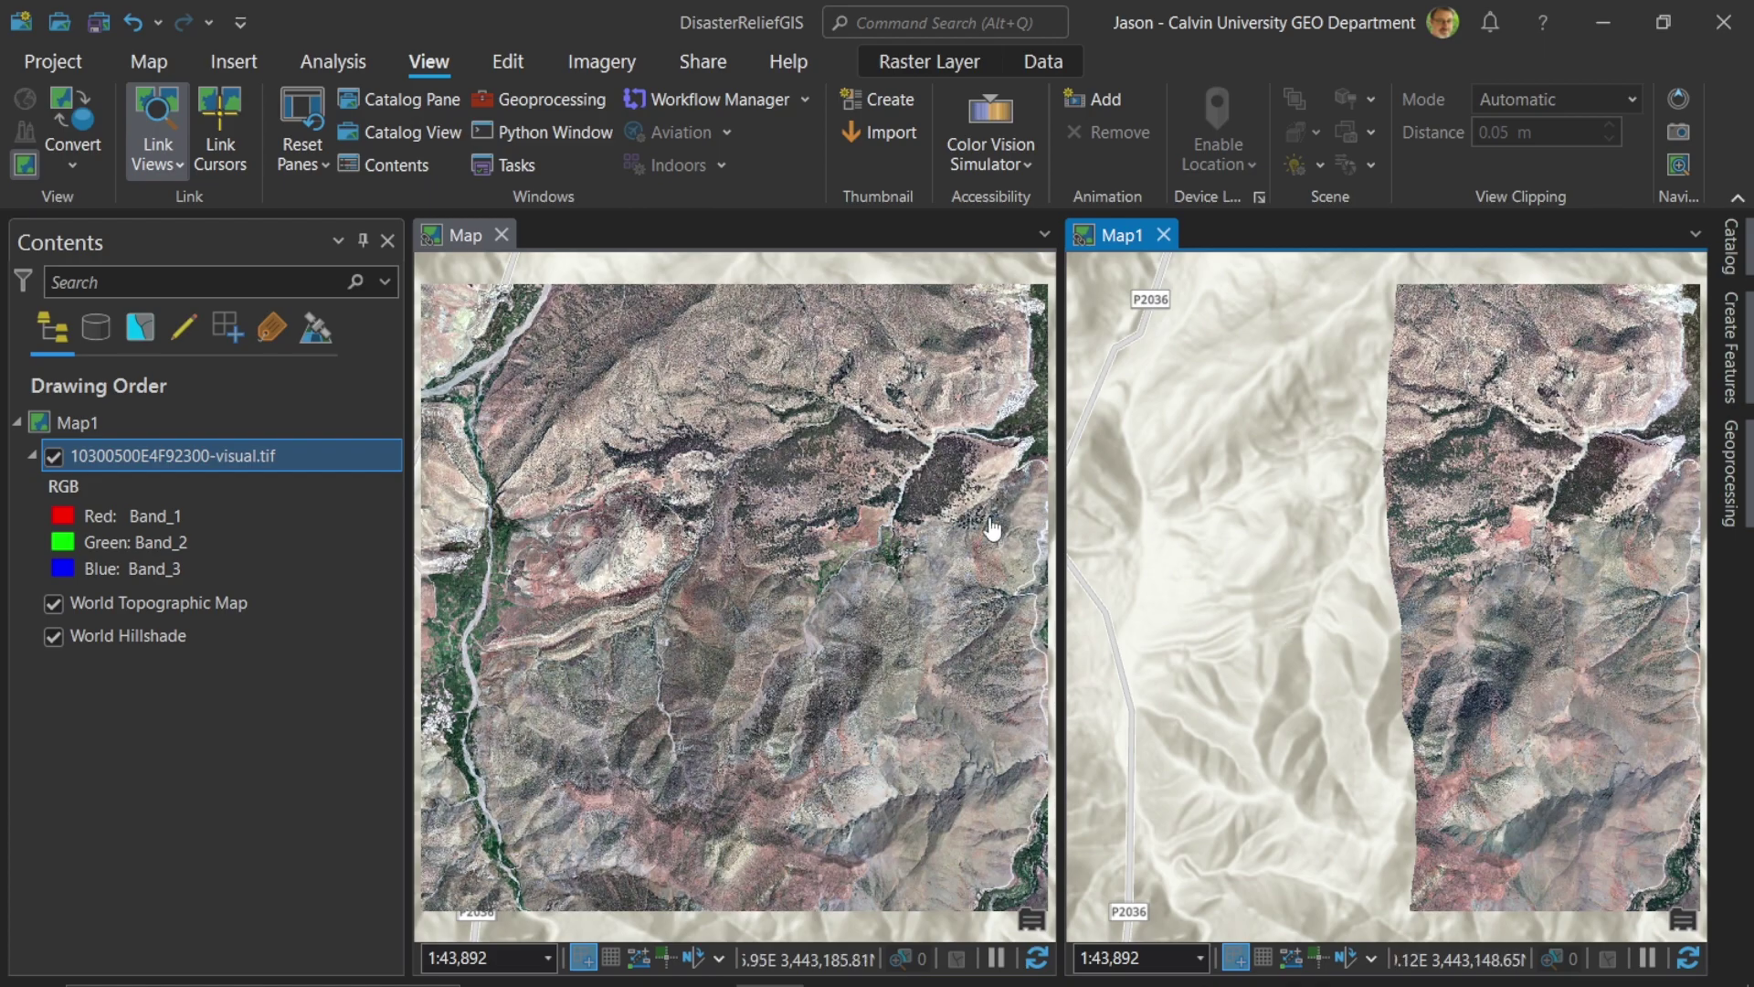
- Zoom and pan the linked maps to centre the riverside village at about 1:3,016
{"action": "scroll", "coordinate": [926, 471], "scroll_direction": "up", "scroll_amount": 5}
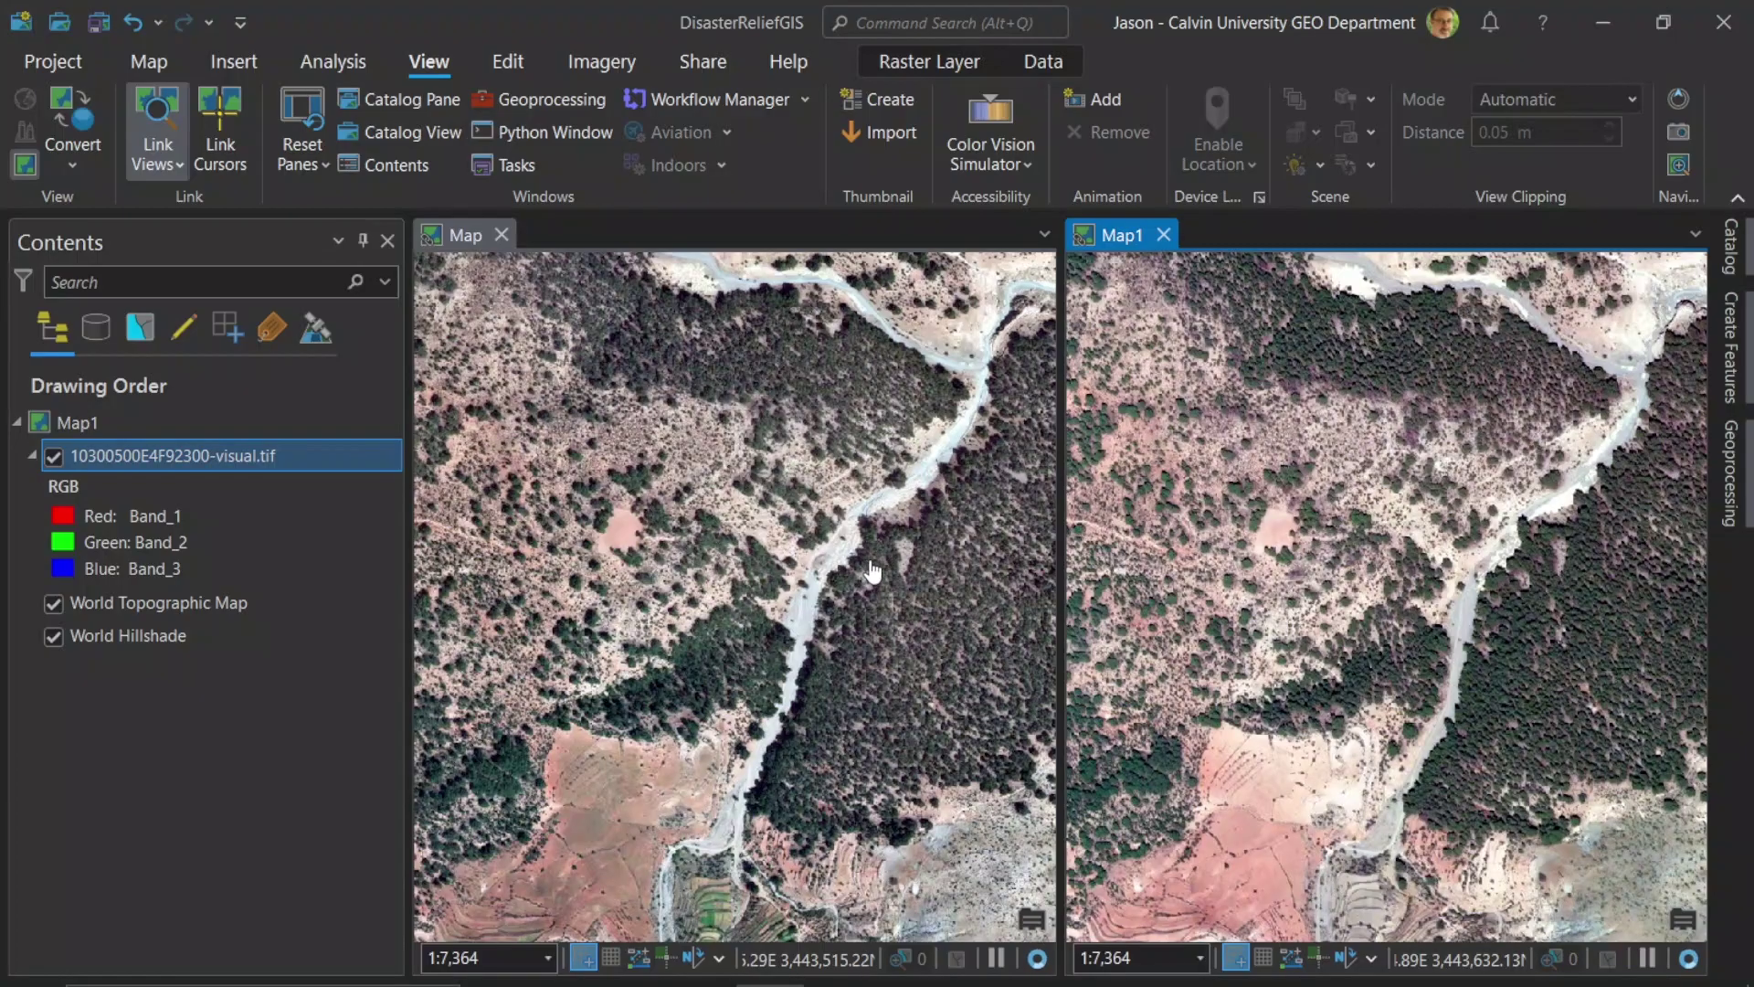
{"action": "left_click", "coordinate": [925, 468]}
{"action": "scroll", "coordinate": [755, 508], "scroll_direction": "down", "scroll_amount": 5}
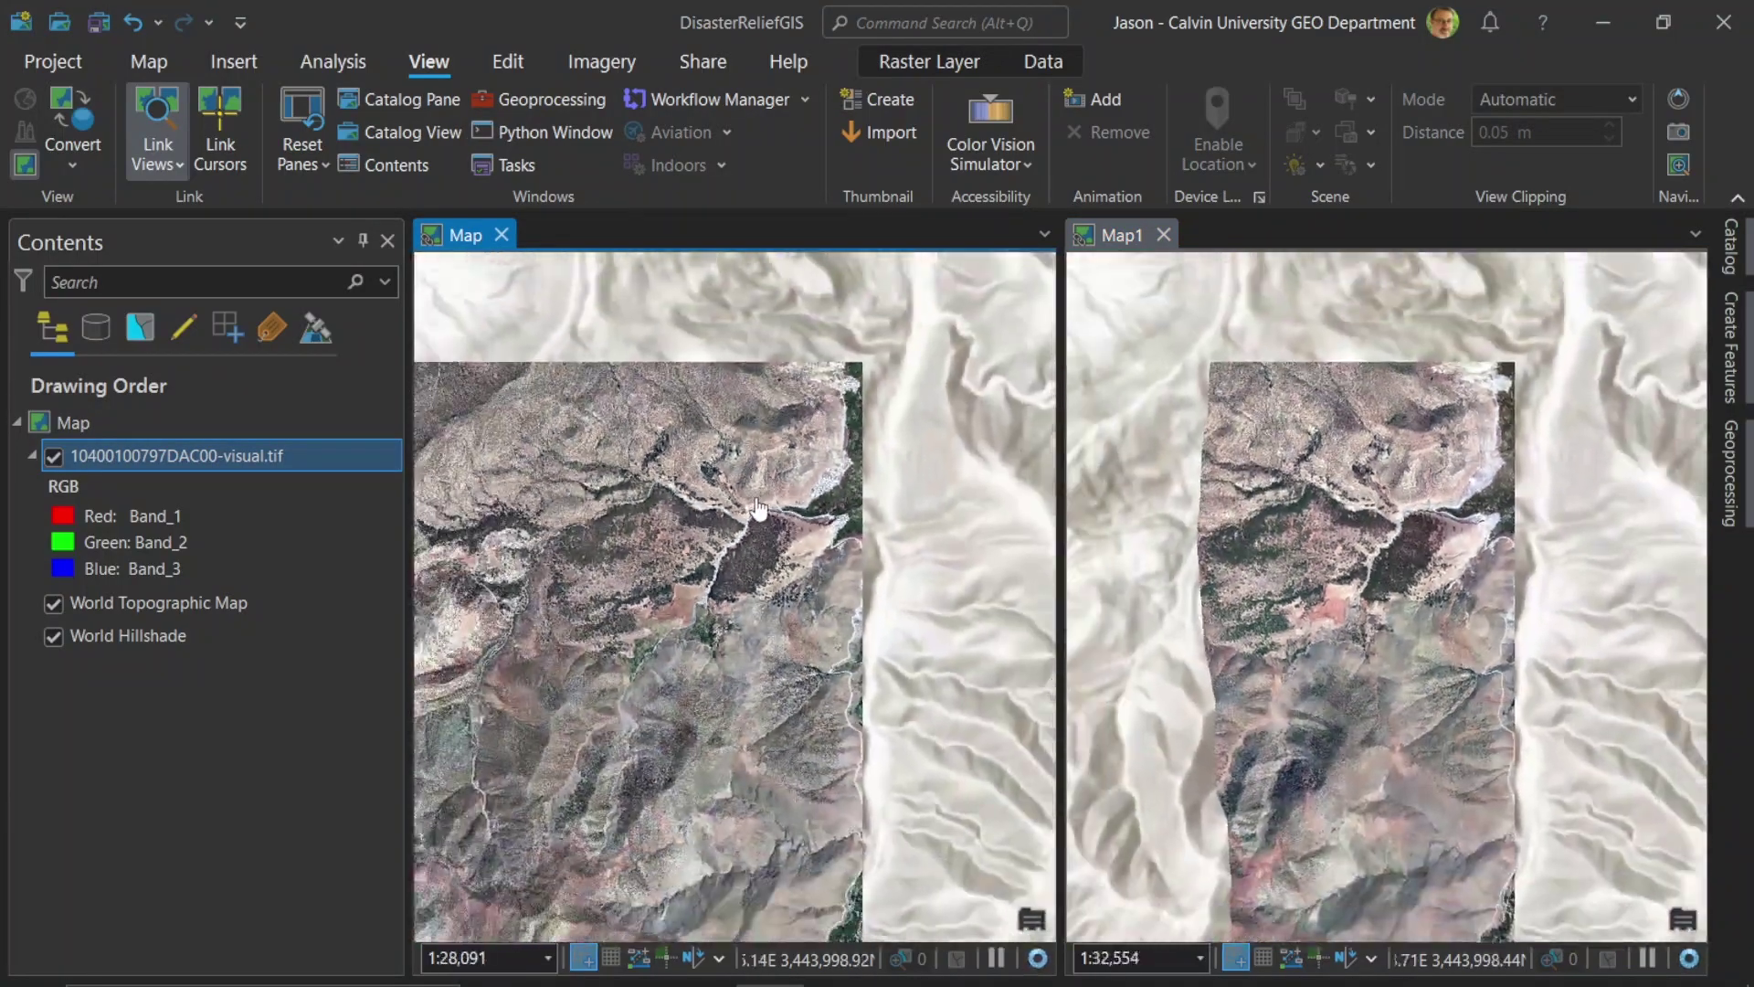
{"action": "scroll", "coordinate": [845, 457], "scroll_direction": "up", "scroll_amount": 6}
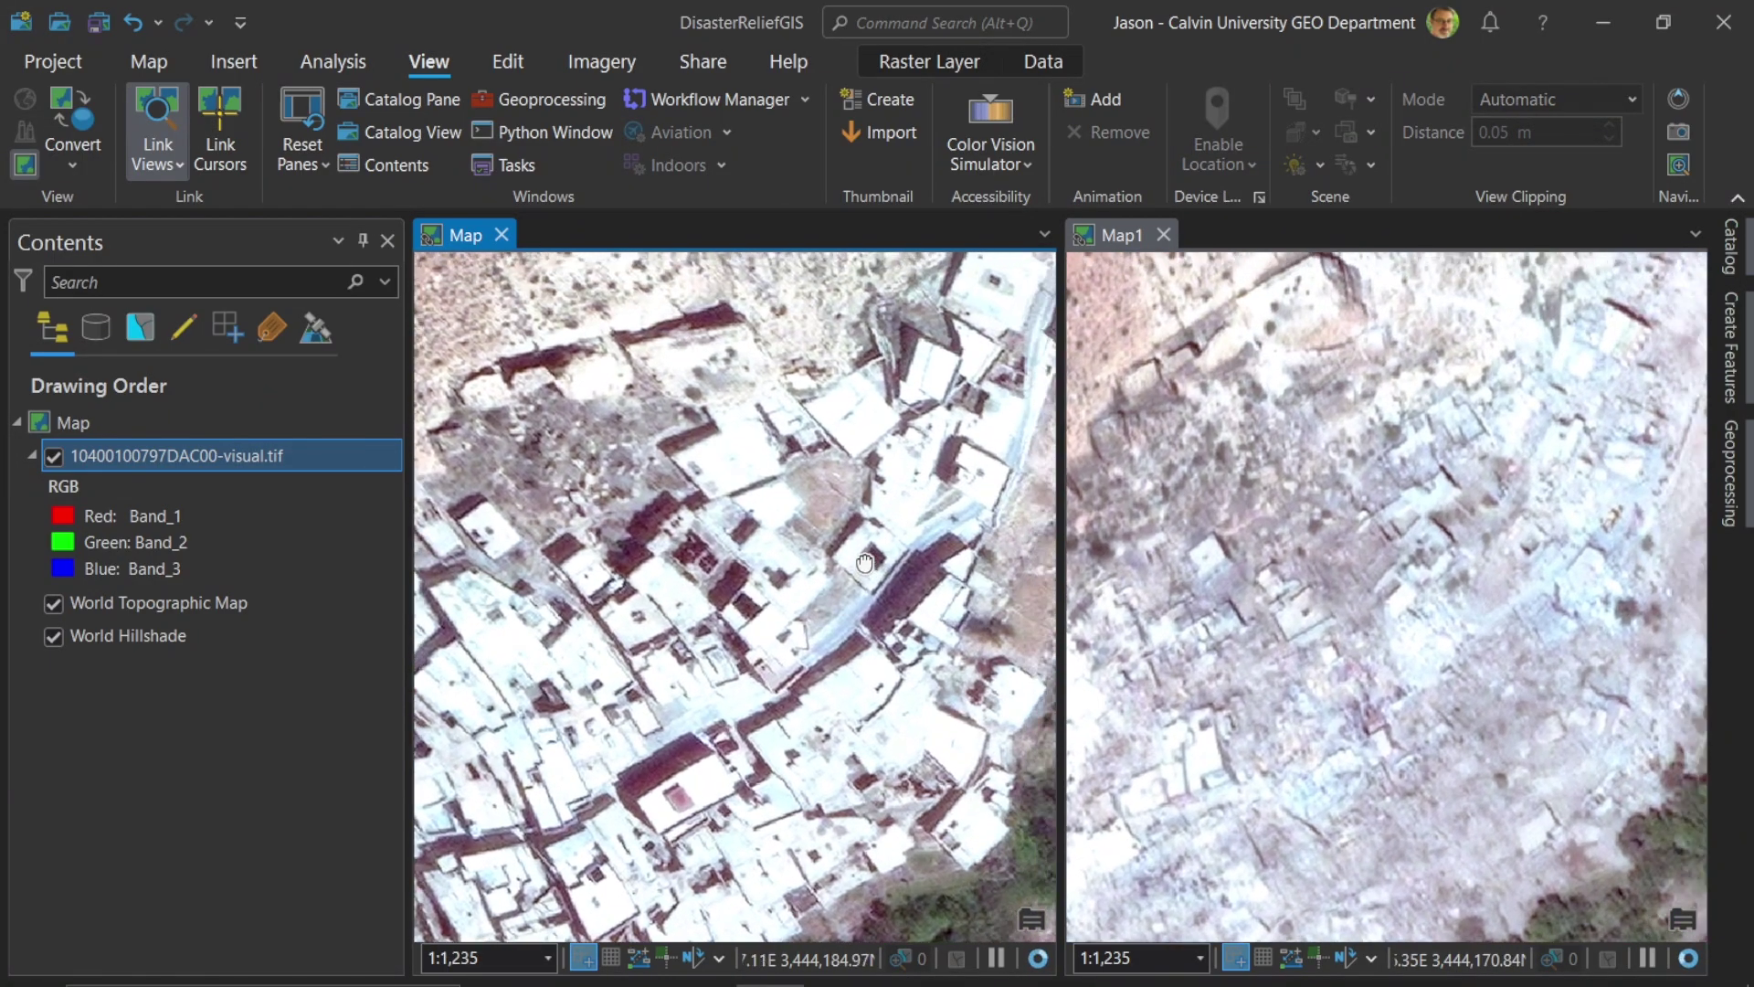
{"action": "key", "text": "Down"}
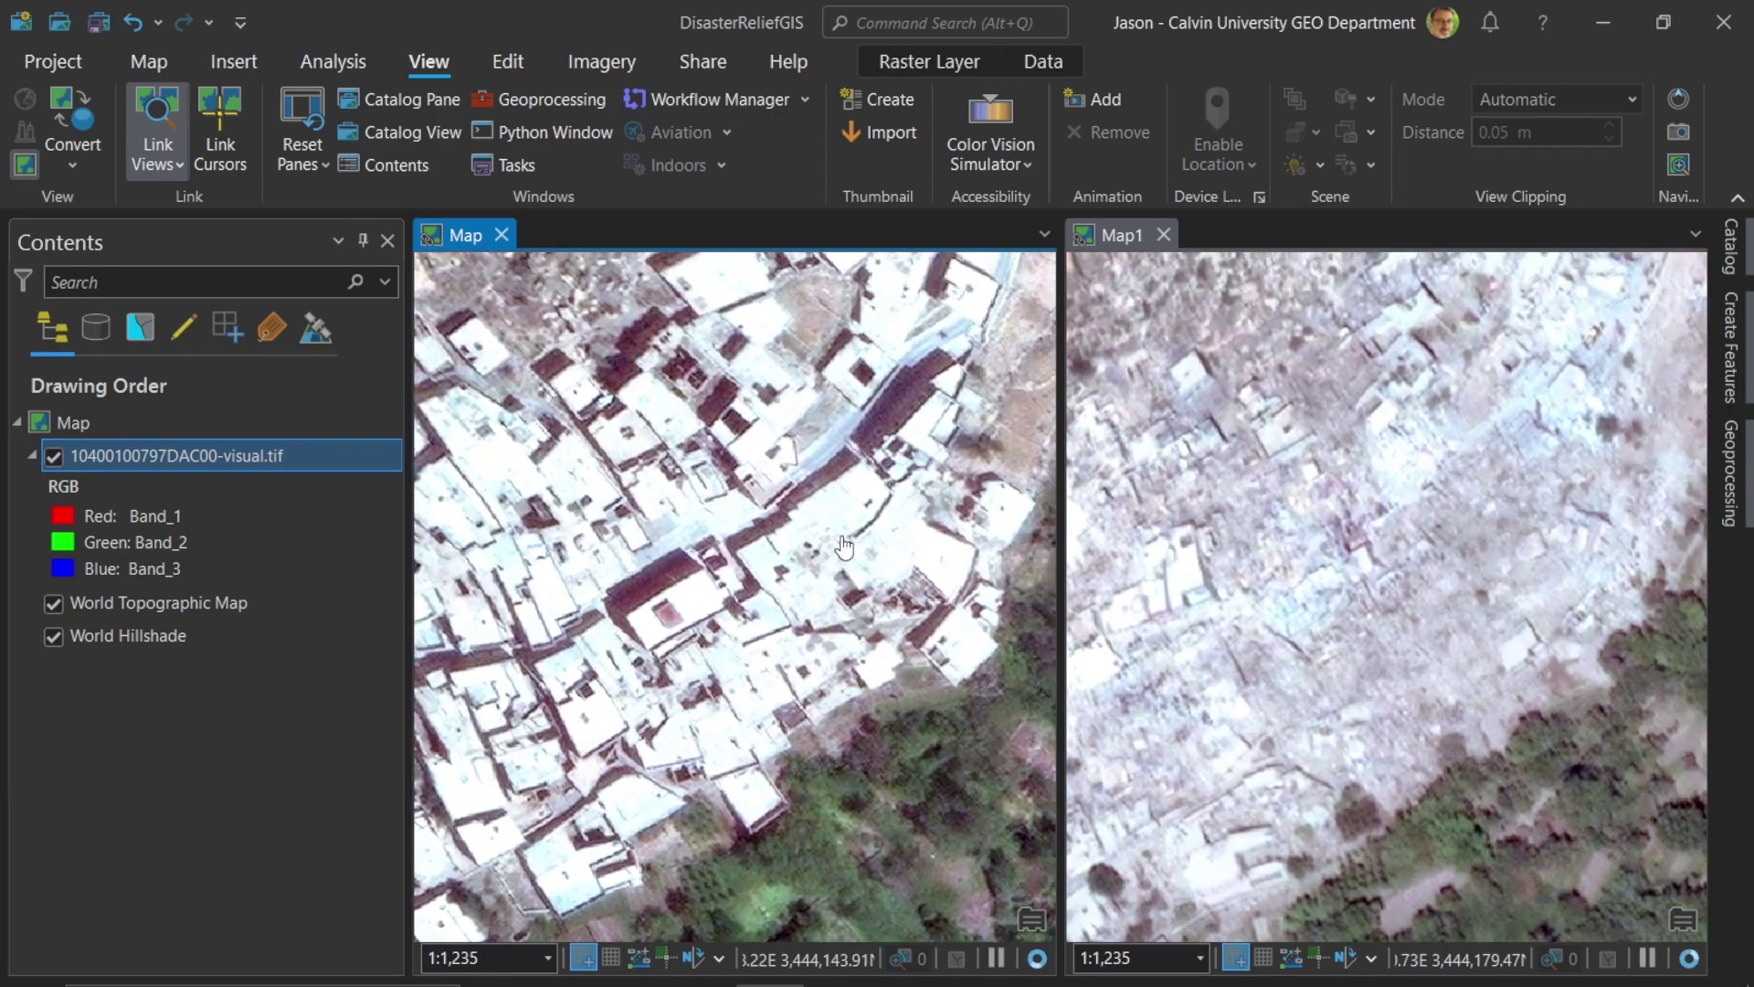
{"action": "scroll", "coordinate": [859, 534], "scroll_direction": "down", "scroll_amount": 5}
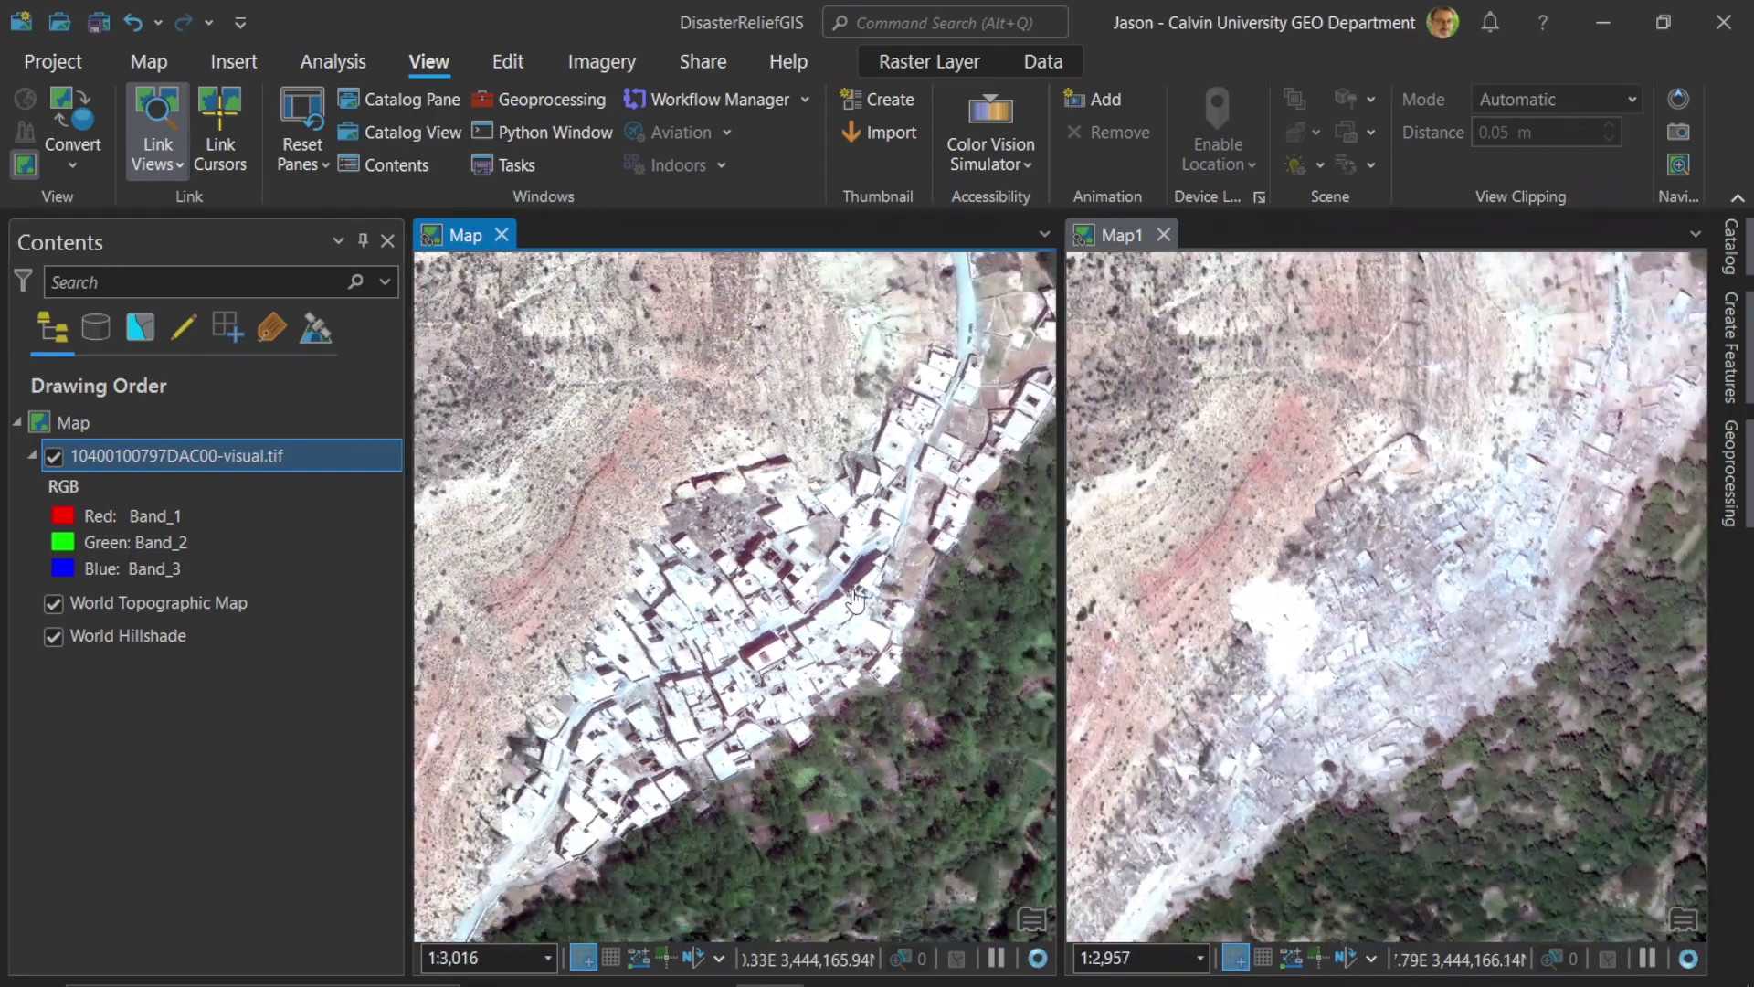
{"action": "left_click_drag", "start_coordinate": [856, 598], "coordinate": [822, 626]}
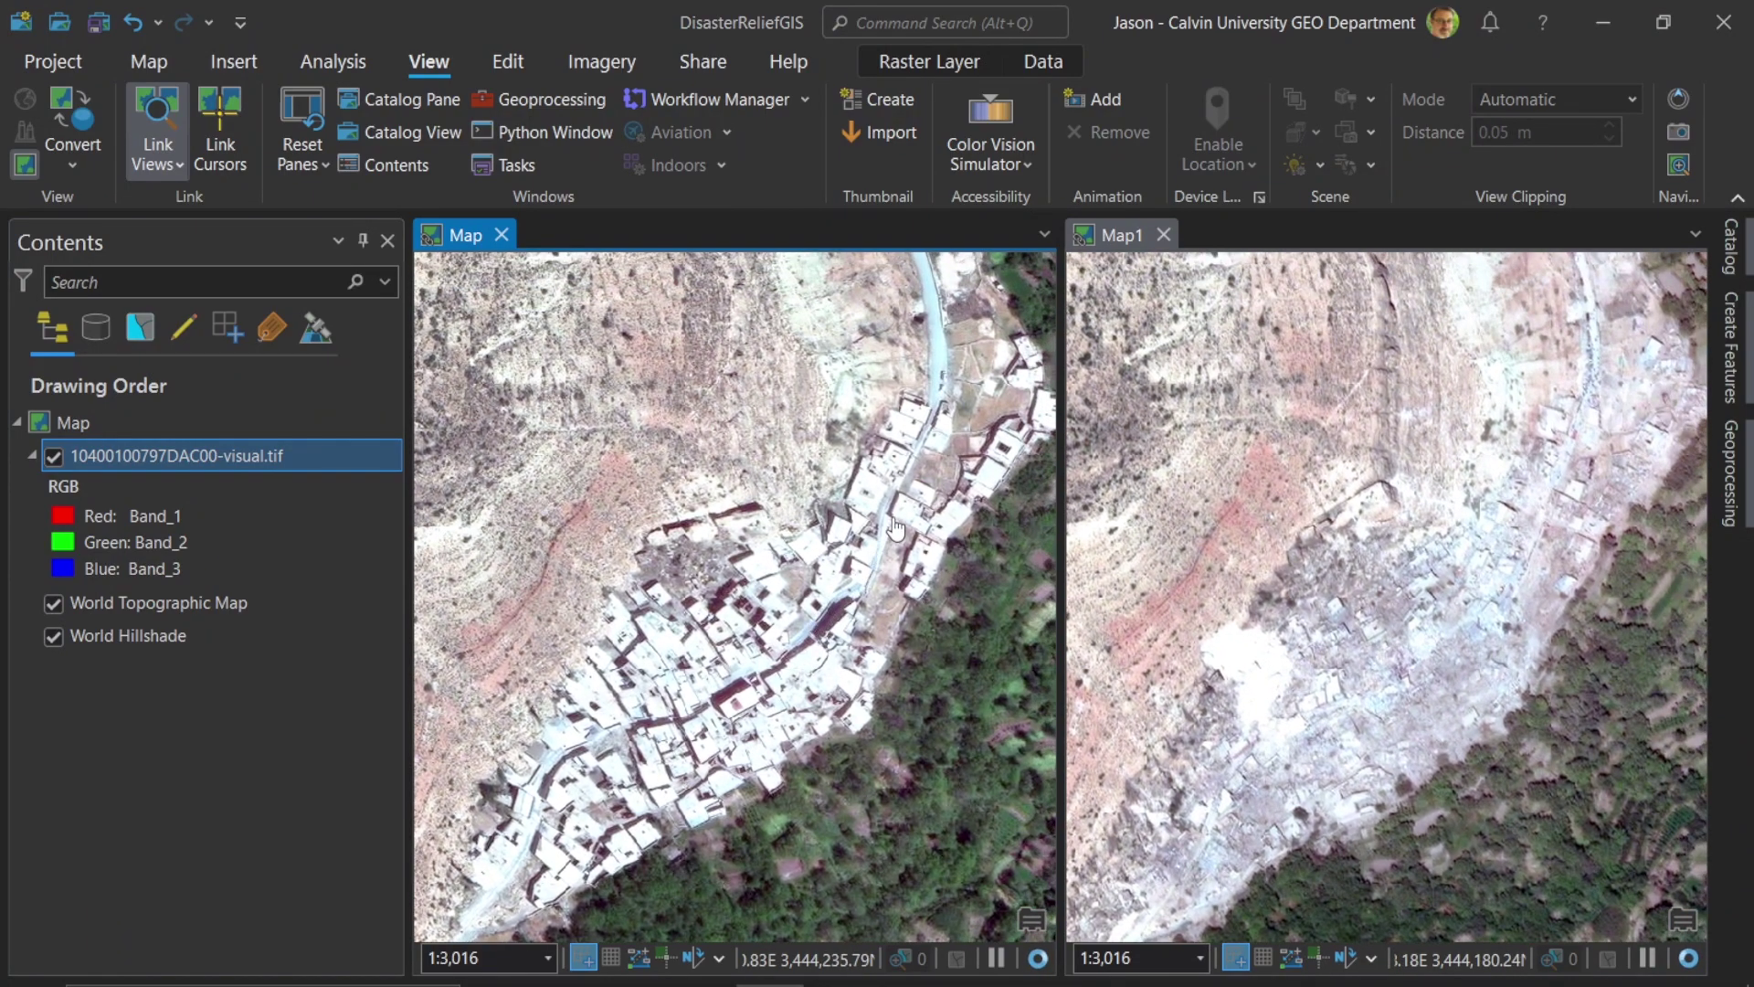
{"action": "left_click_drag", "start_coordinate": [895, 529], "coordinate": [859, 522]}
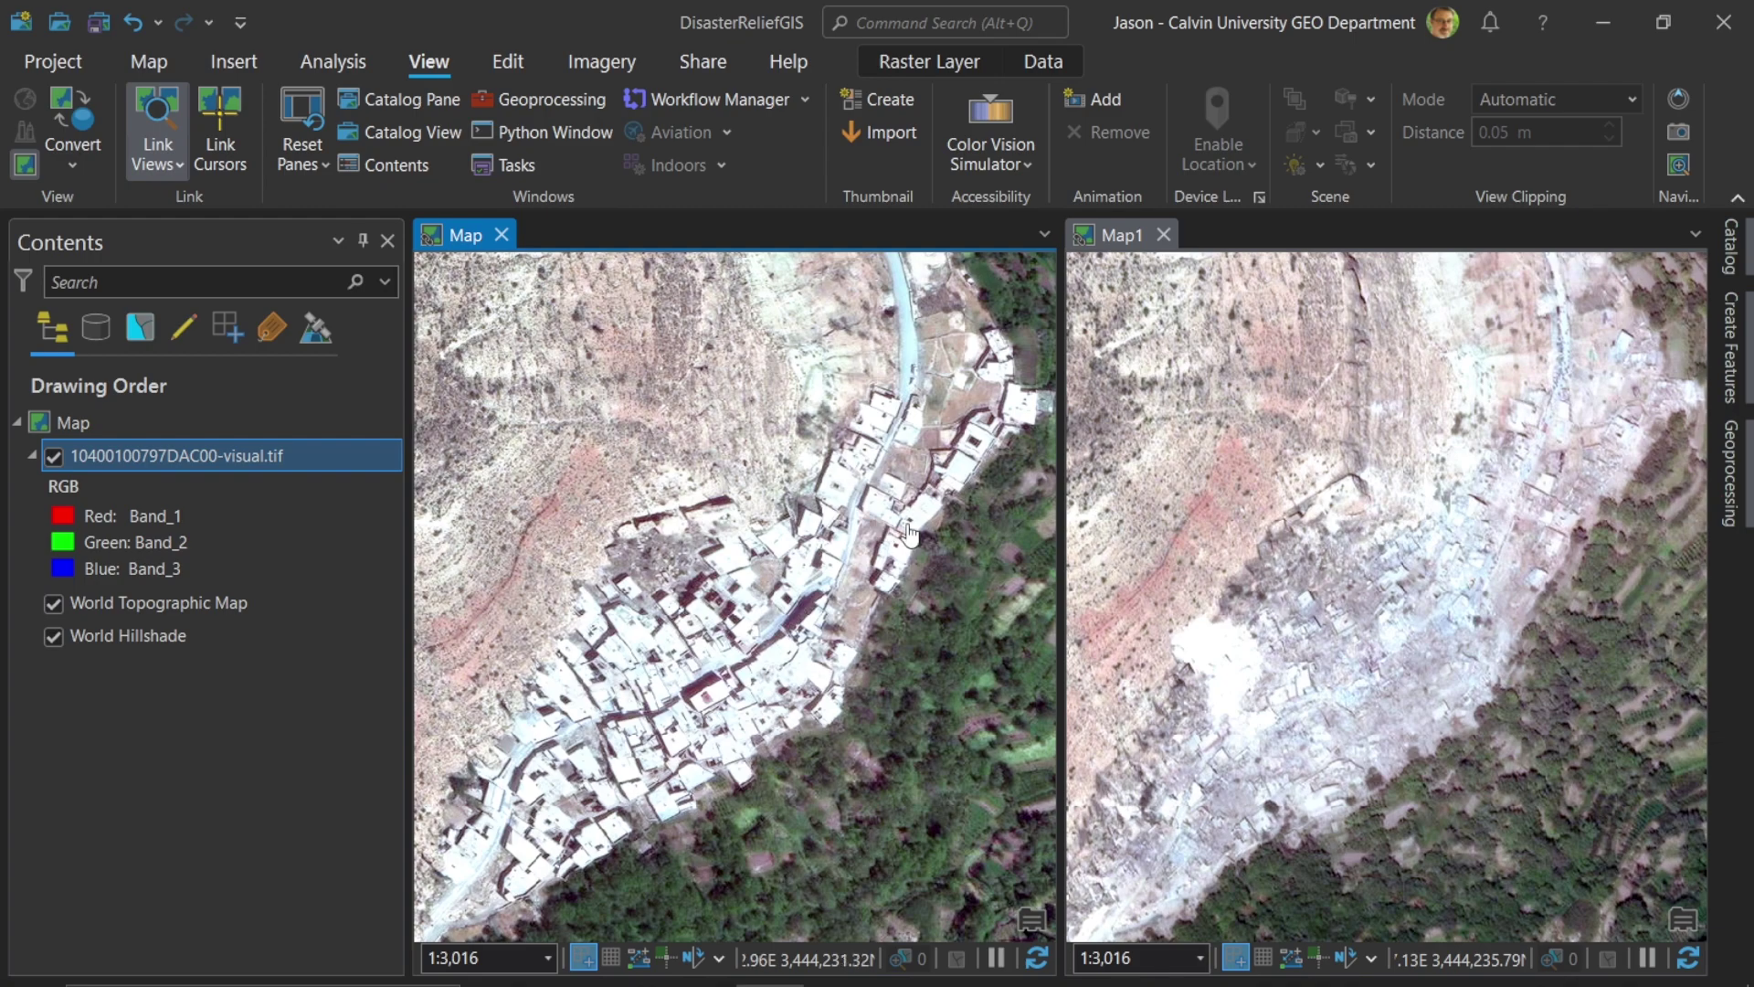
- In Catalog, start a new feature dataset in the DisasterReliefGIS.gdb geodatabase
{"action": "left_click", "coordinate": [1730, 245]}
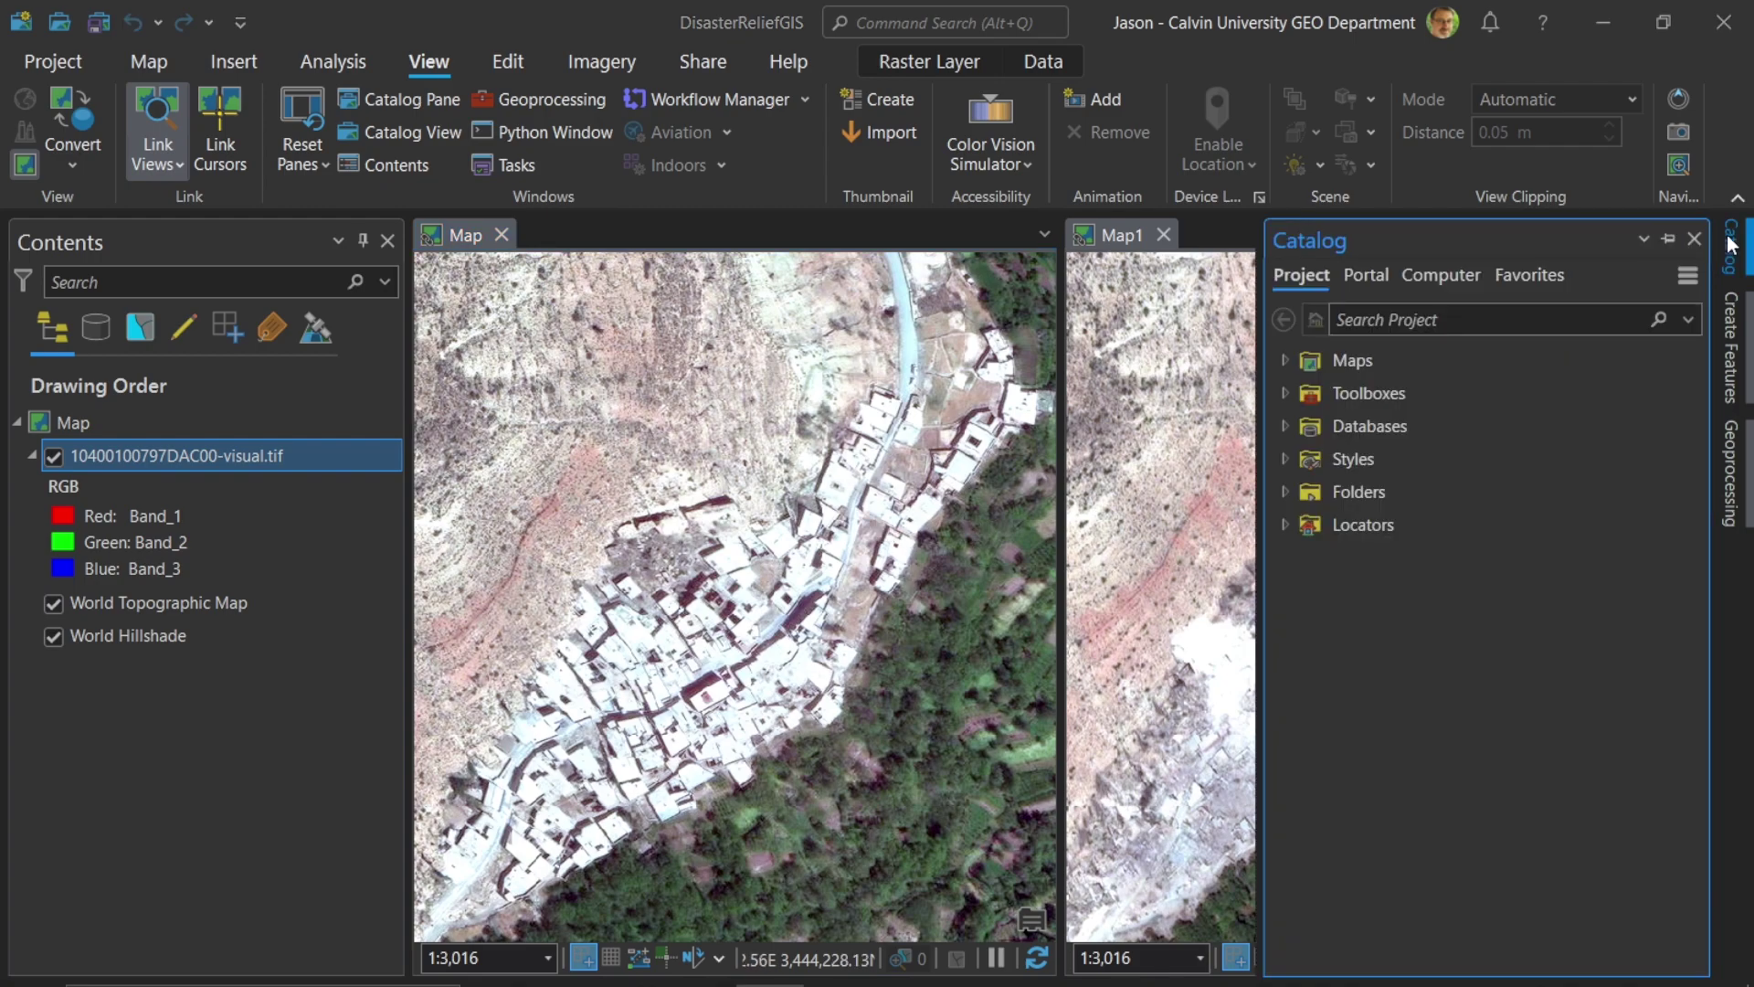
{"action": "left_click", "coordinate": [1285, 492]}
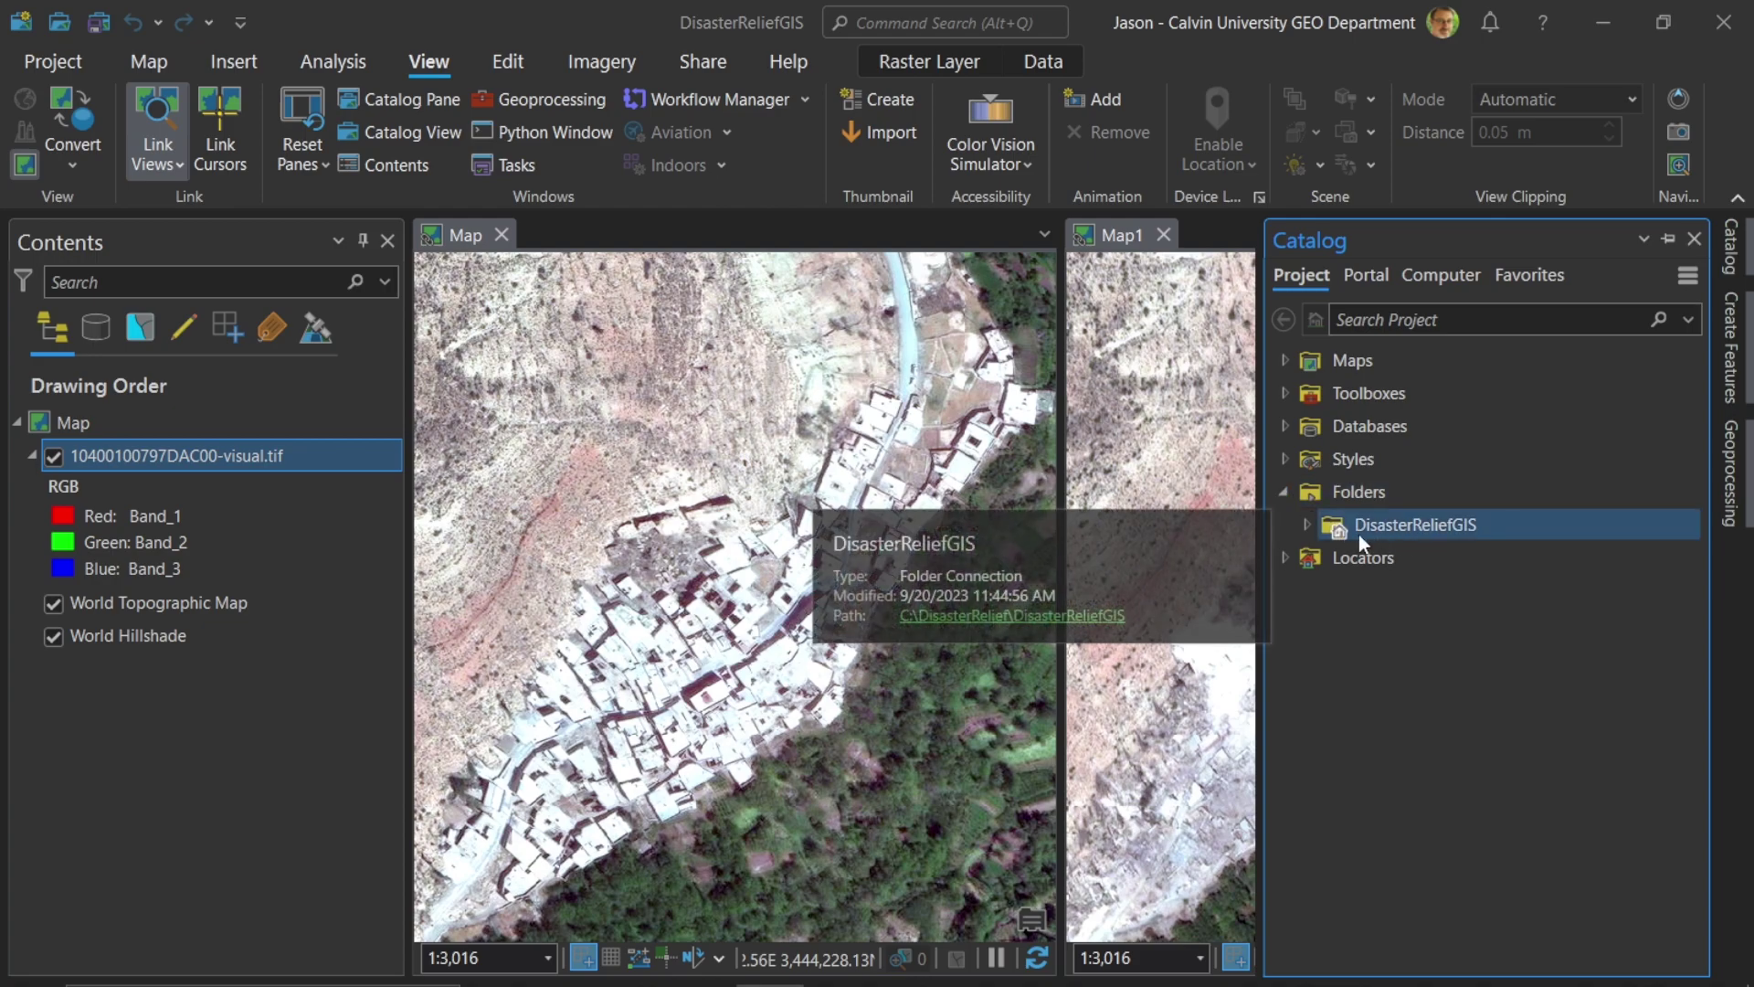
{"action": "left_click", "coordinate": [1308, 527]}
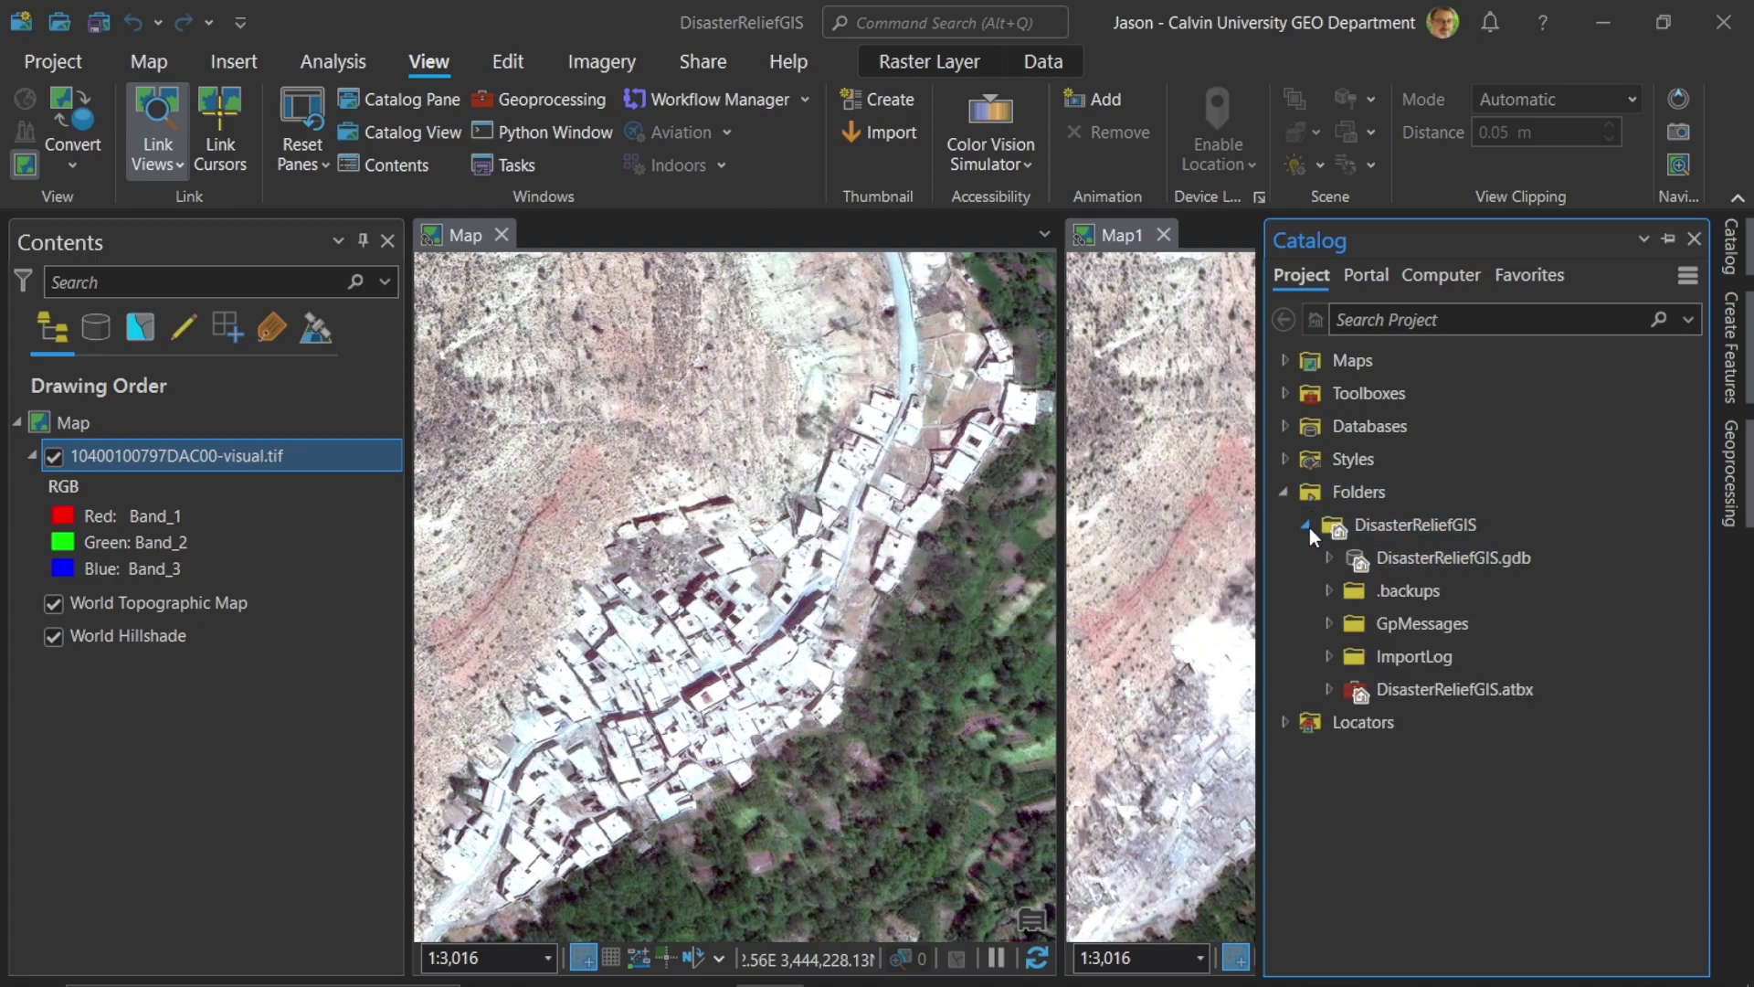
{"action": "left_click", "coordinate": [1407, 558]}
{"action": "right_click", "coordinate": [1368, 557]}
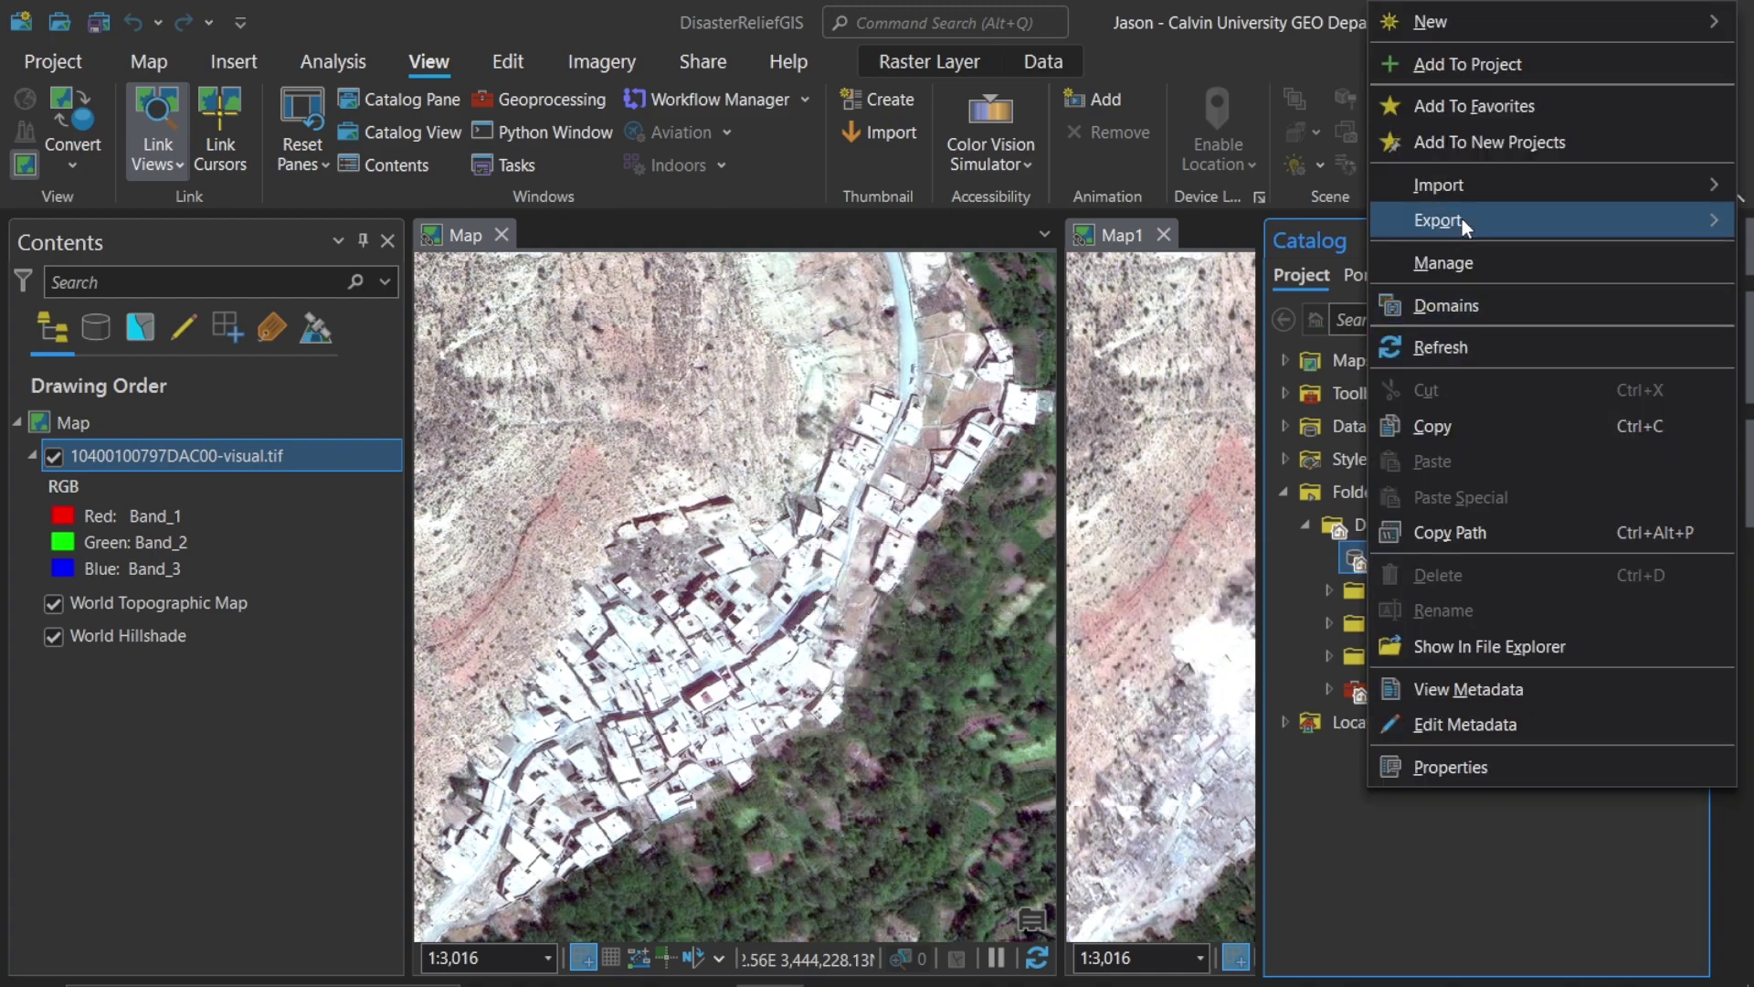
{"action": "mouse_move", "coordinate": [1430, 27]}
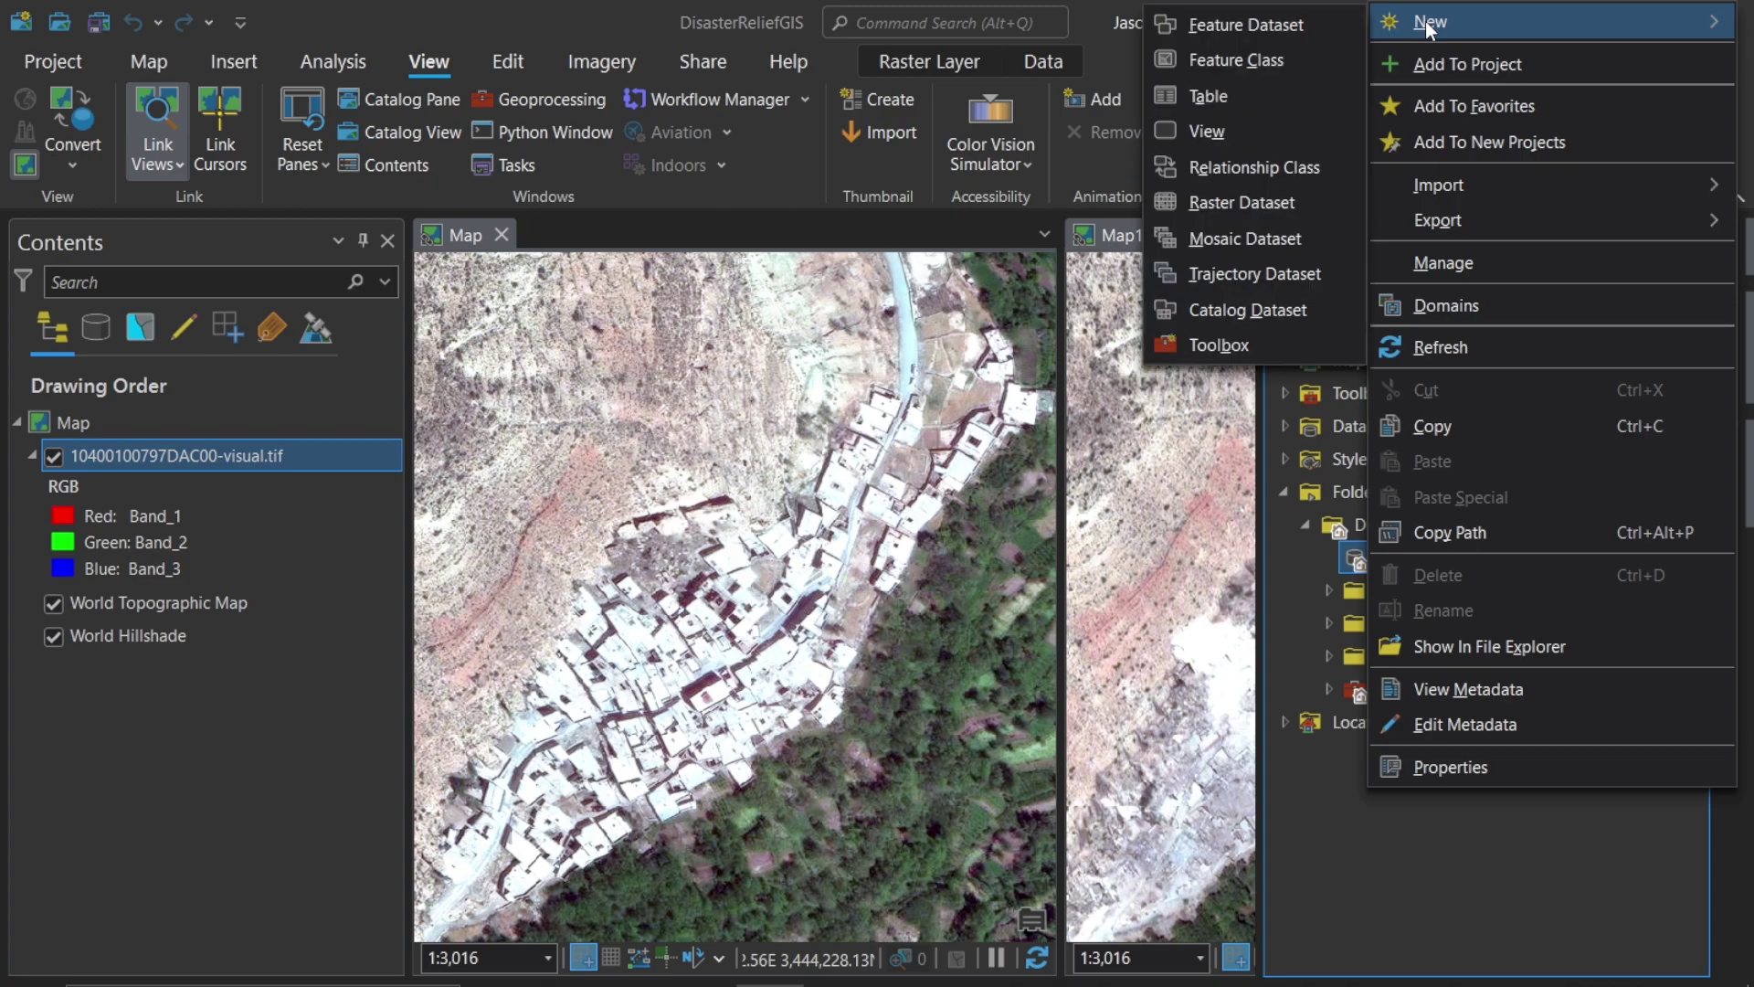
{"action": "left_click", "coordinate": [1275, 28]}
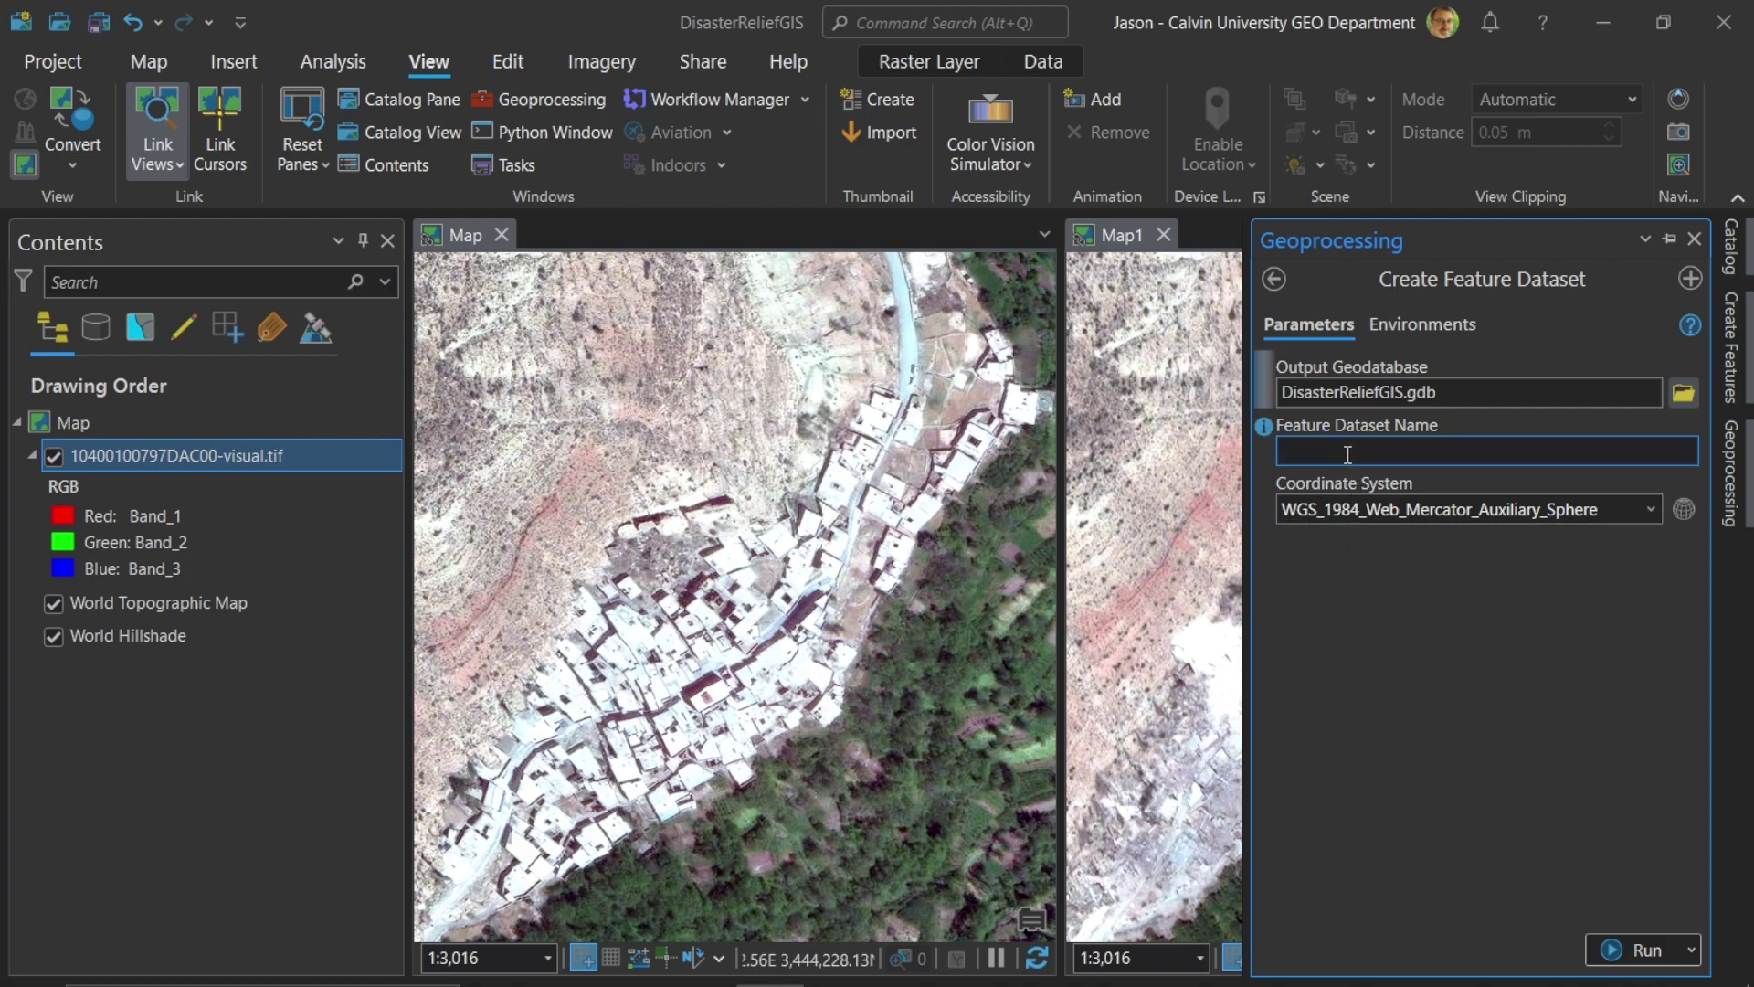
- Create the feature dataset 'Area' using the current map's coordinate system, WGS_1984_UTM_Zone_29N
{"action": "left_click", "coordinate": [1348, 454]}
{"action": "type", "text": "Area"}
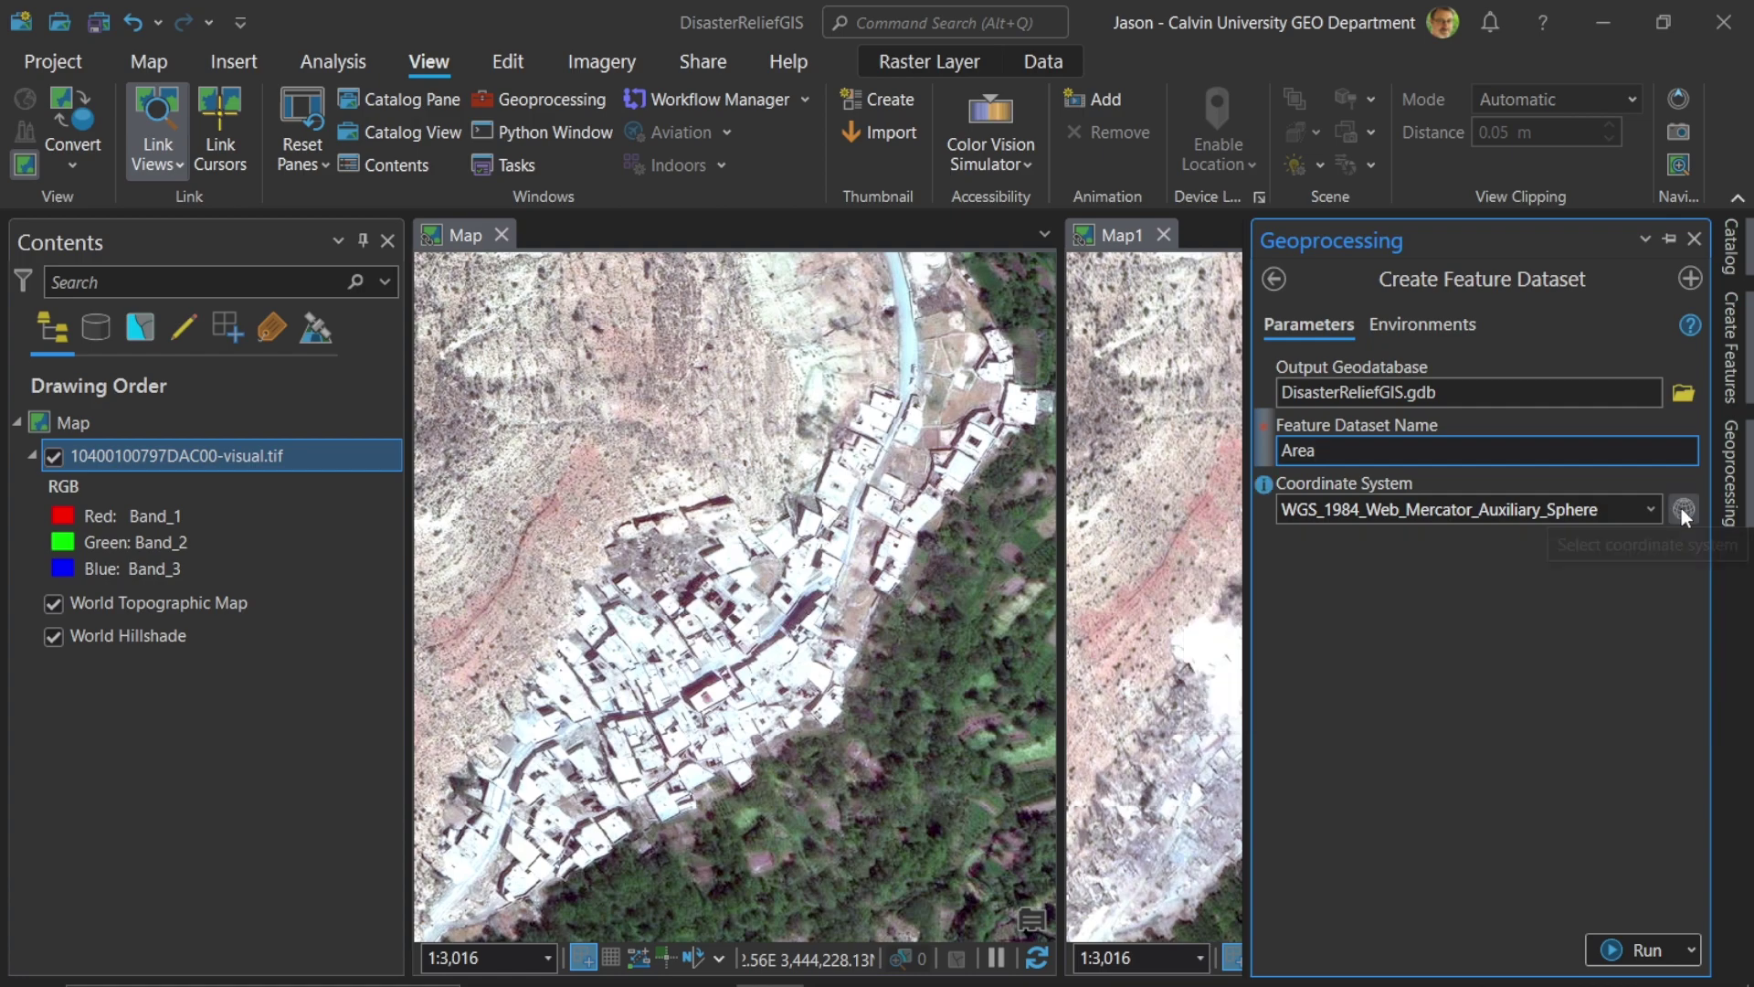
{"action": "left_click", "coordinate": [1652, 508]}
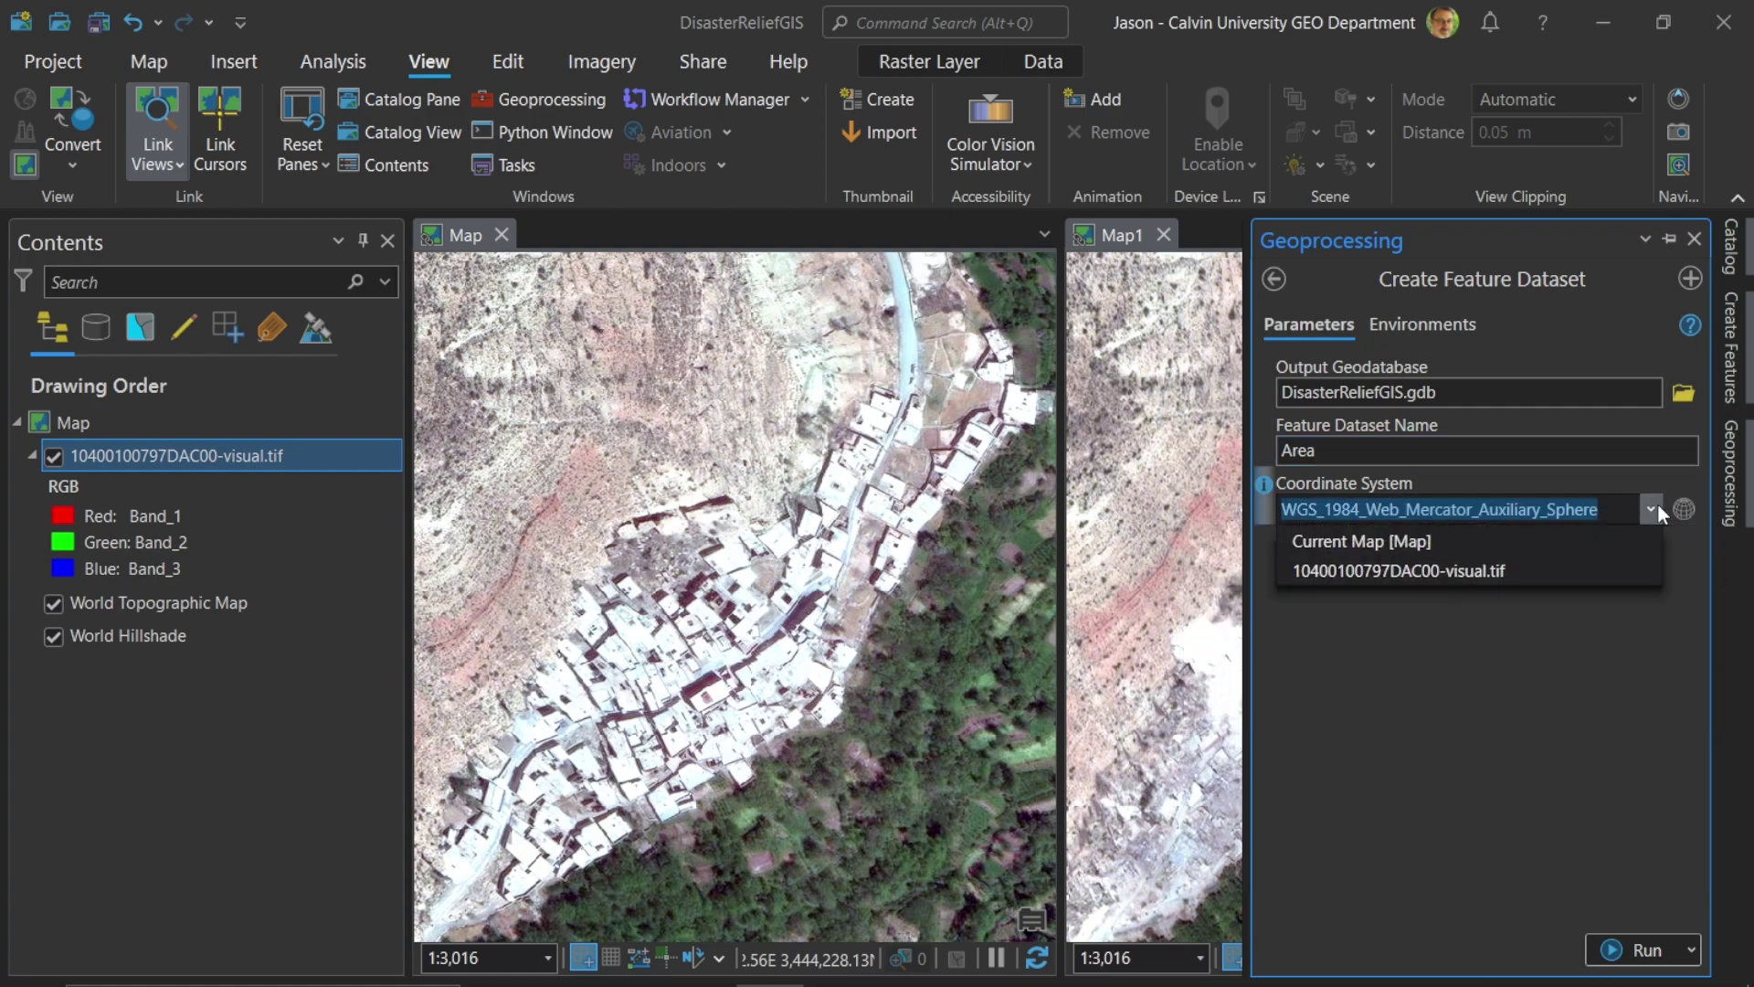
{"action": "left_click", "coordinate": [1413, 540]}
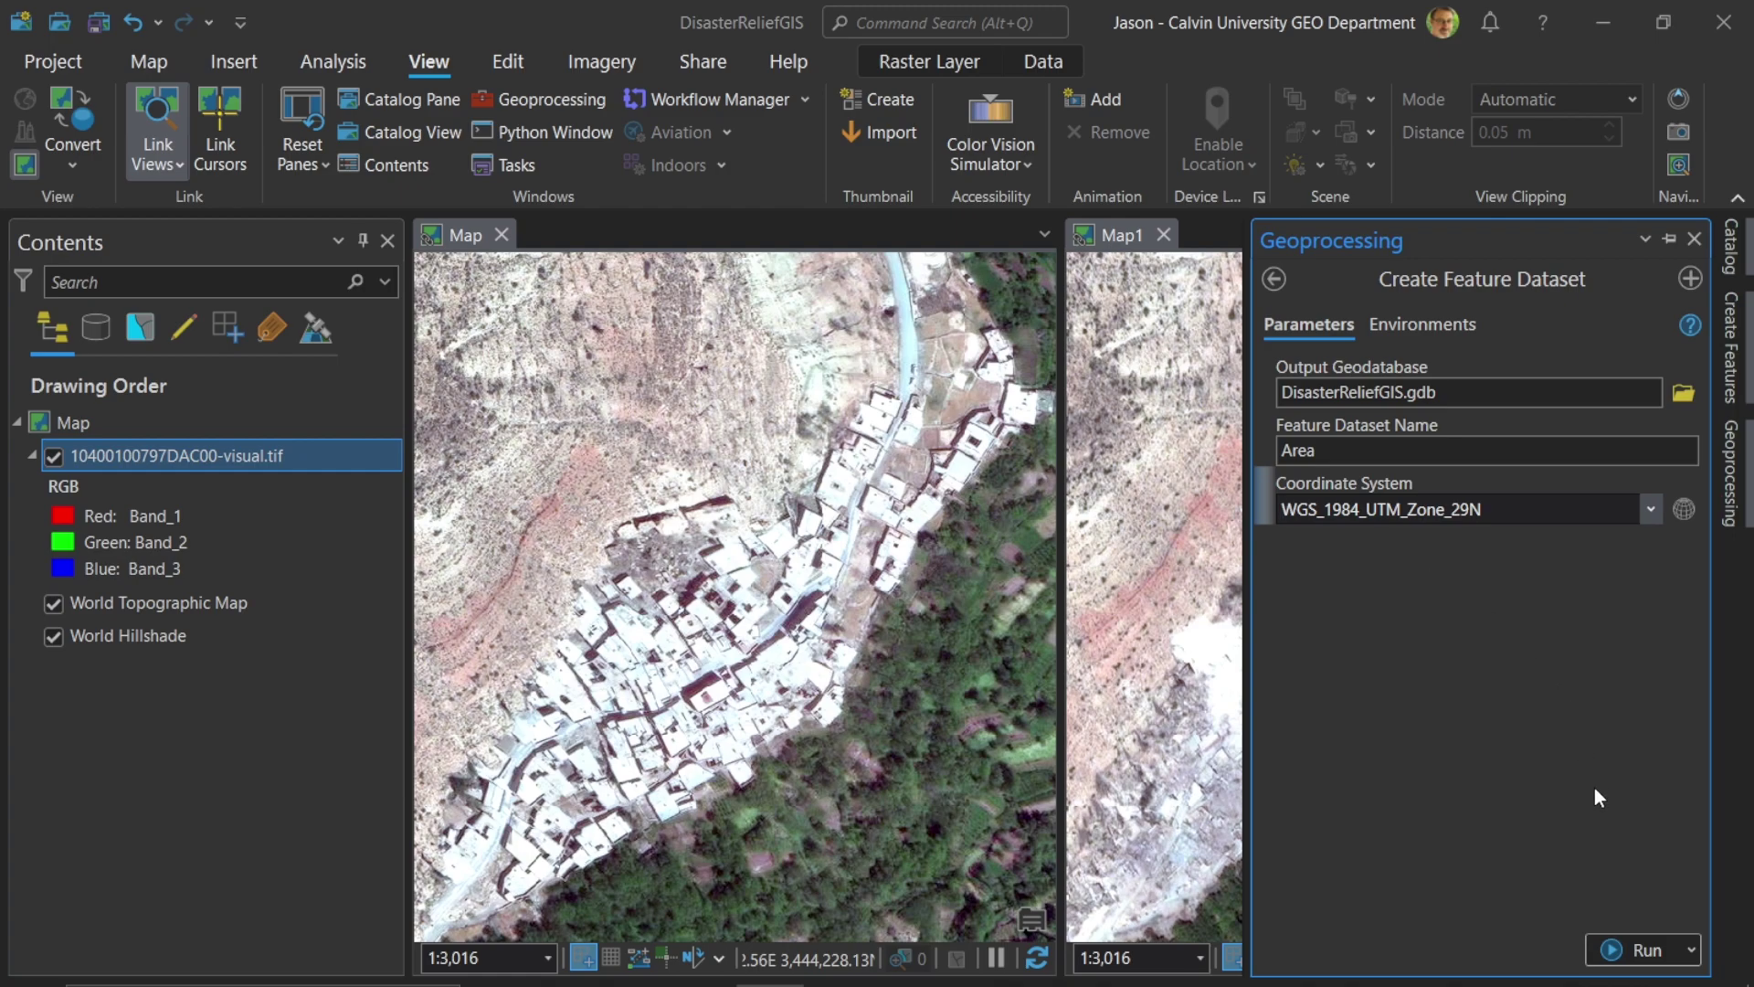
{"action": "left_click", "coordinate": [1641, 950]}
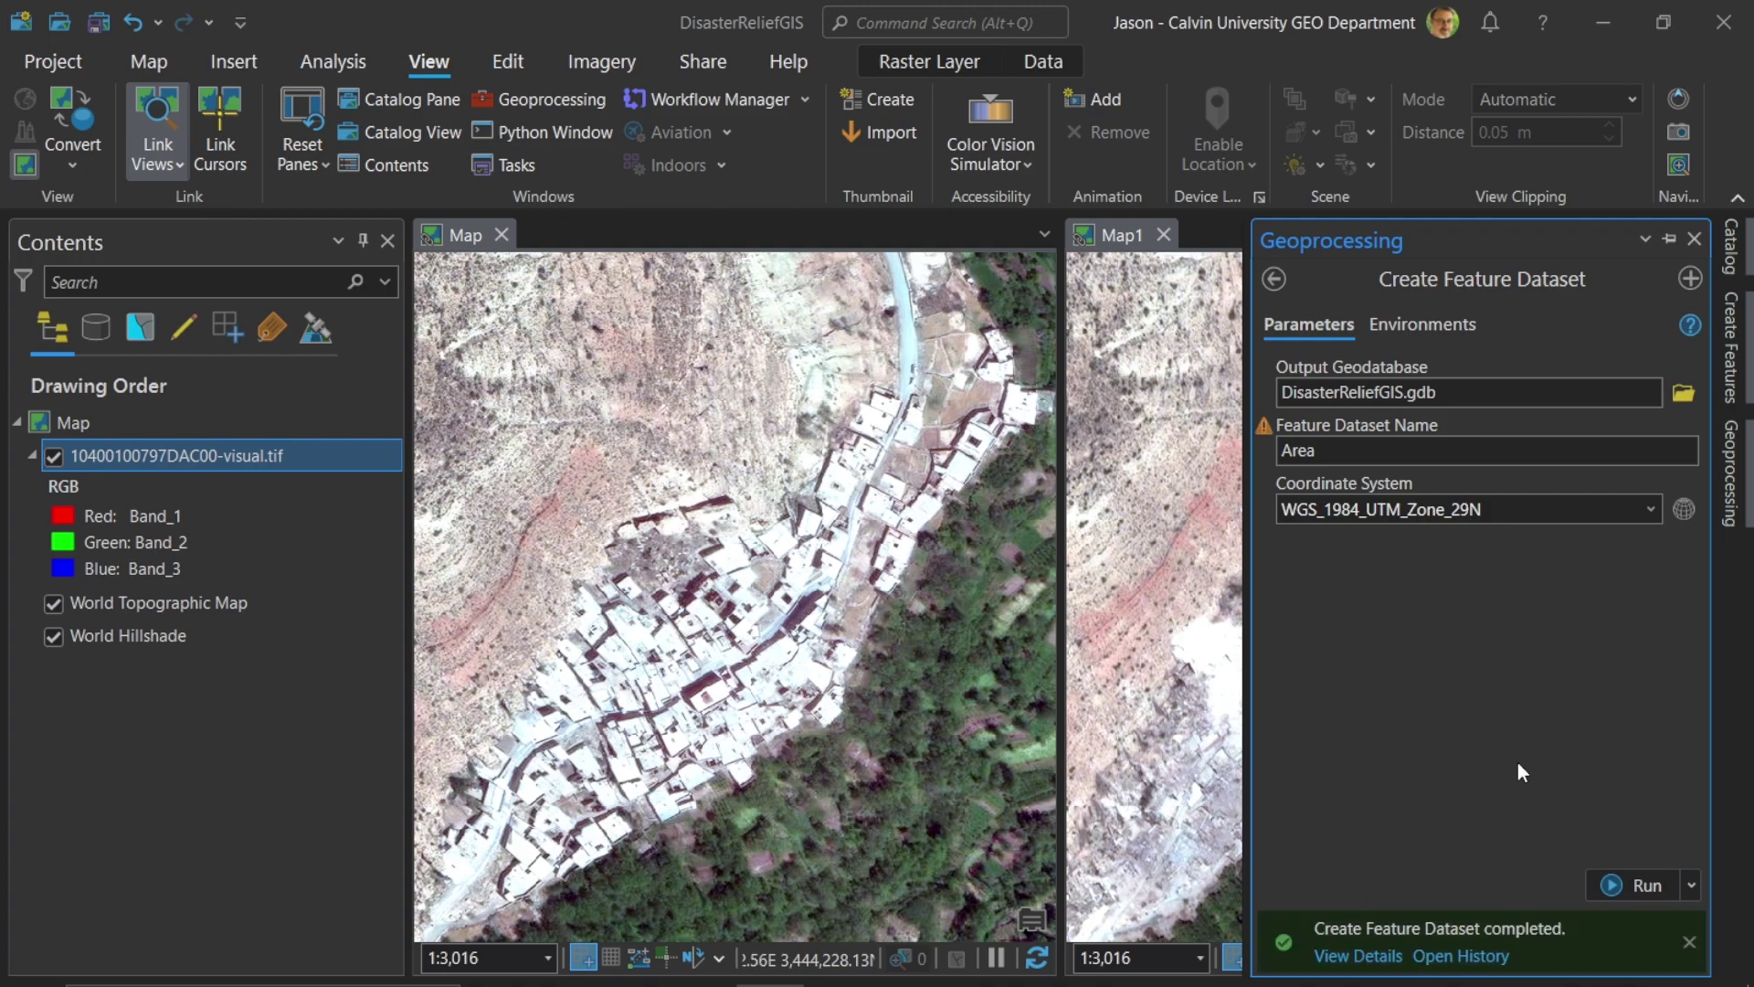
- Start a new feature class inside the Area feature dataset
{"action": "left_click", "coordinate": [1730, 253]}
{"action": "left_click", "coordinate": [1341, 590]}
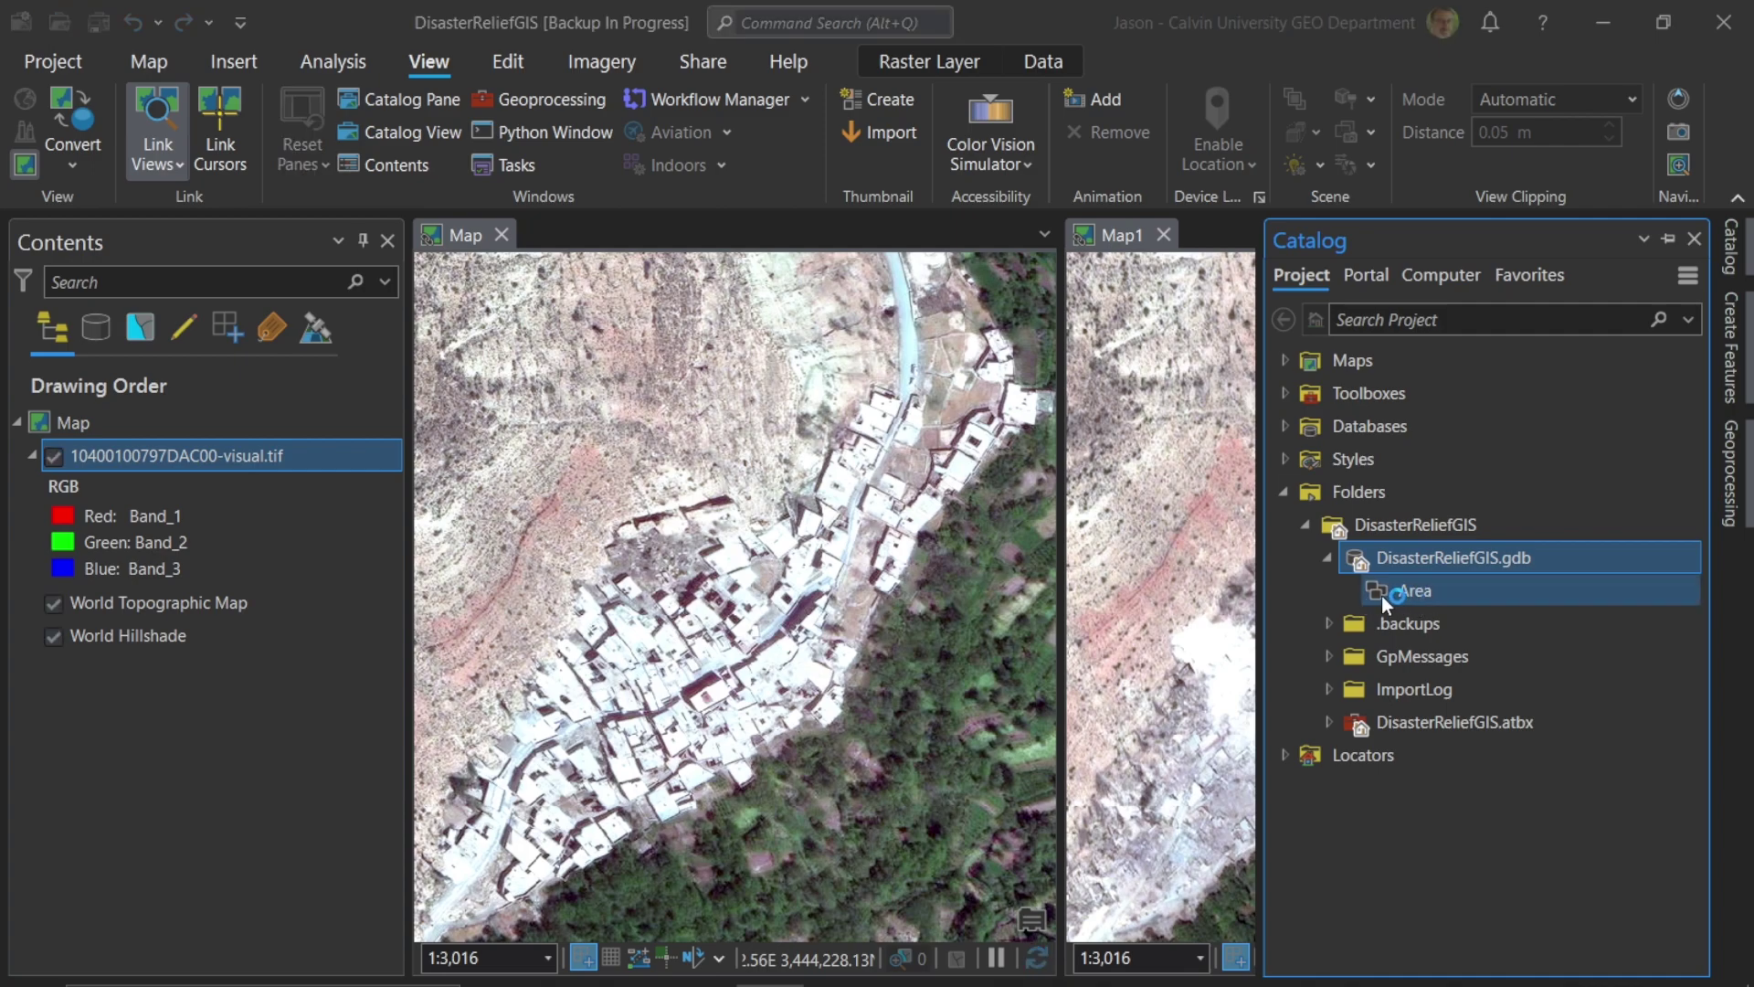
{"action": "left_click", "coordinate": [1377, 593]}
{"action": "right_click", "coordinate": [1376, 594]}
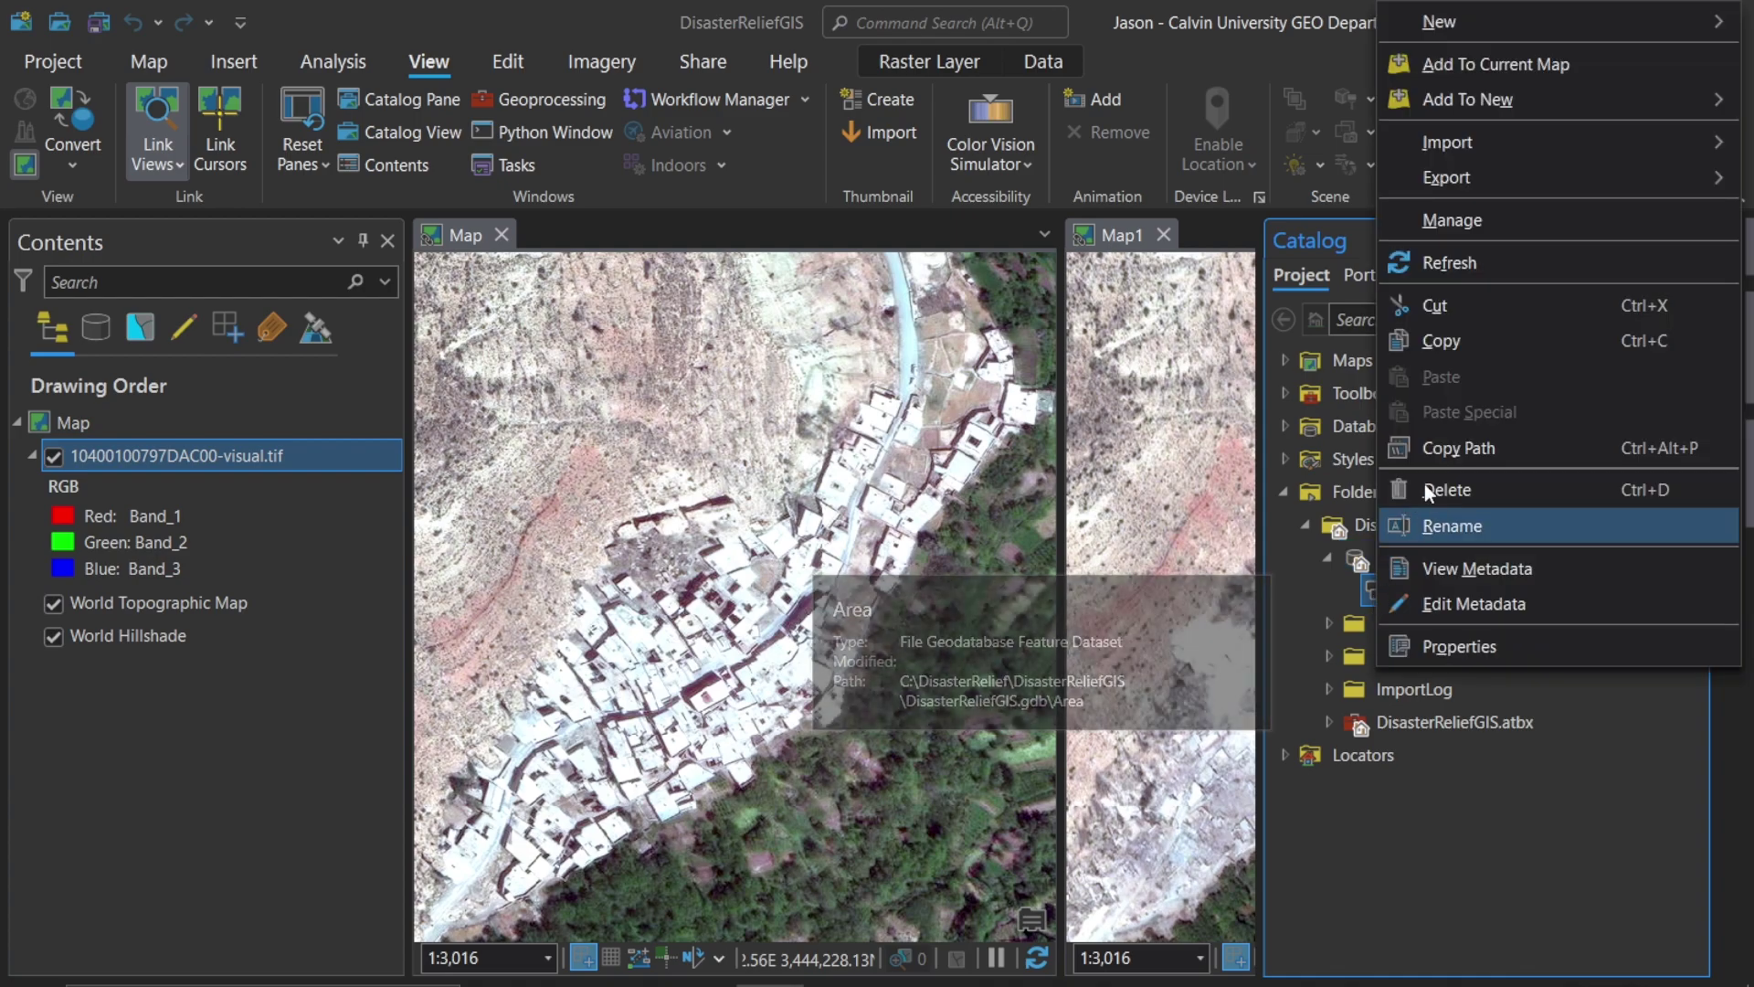
{"action": "mouse_move", "coordinate": [1446, 24]}
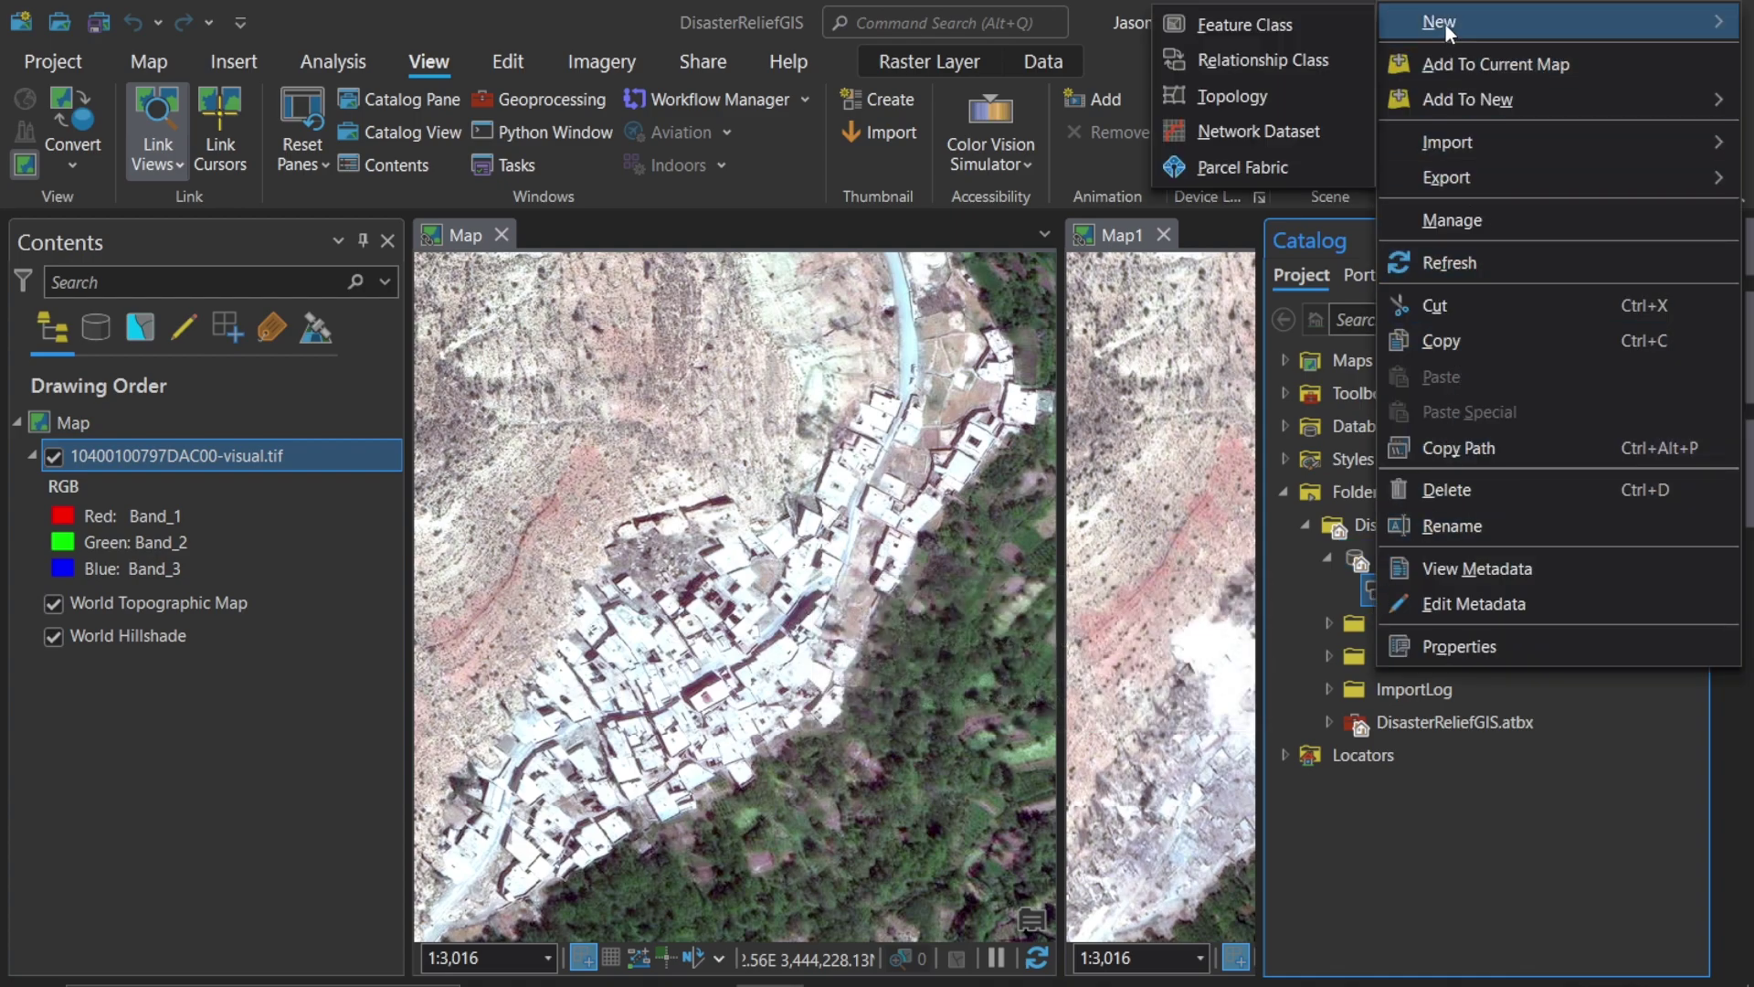
{"action": "left_click", "coordinate": [1261, 25]}
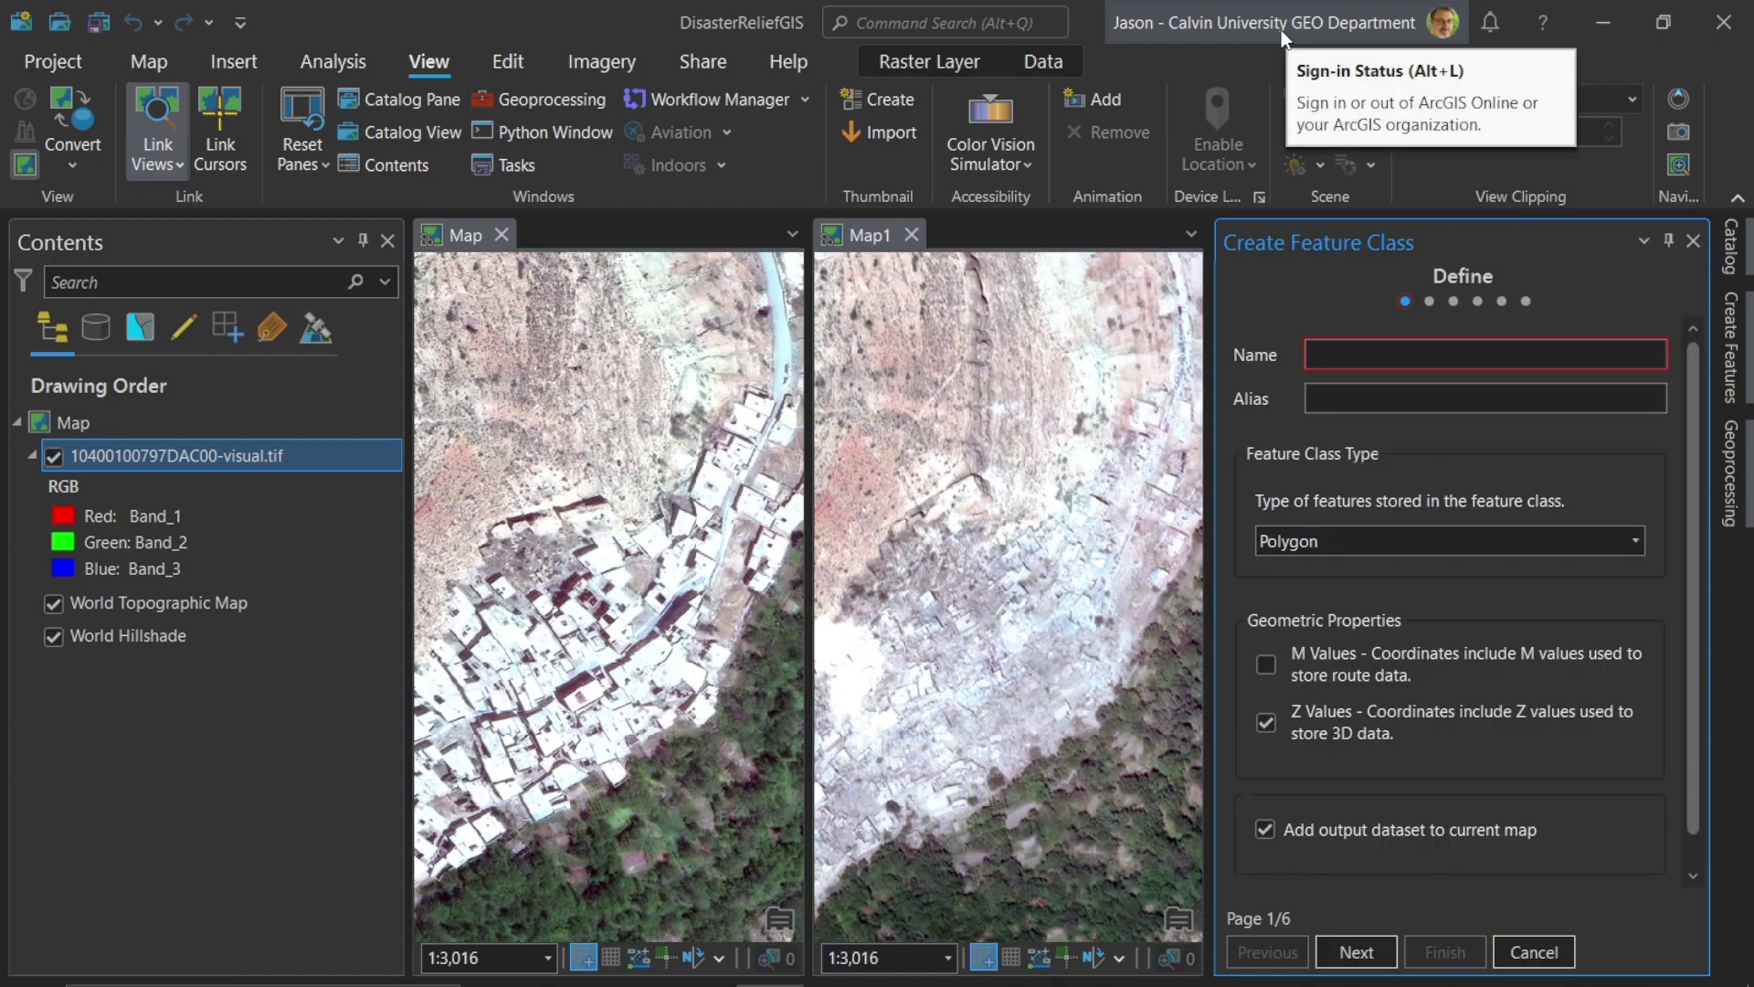
- Name the feature class DisasterArea with the alias DisasterArea
{"action": "left_click", "coordinate": [1334, 353]}
{"action": "type", "text": "Disa"}
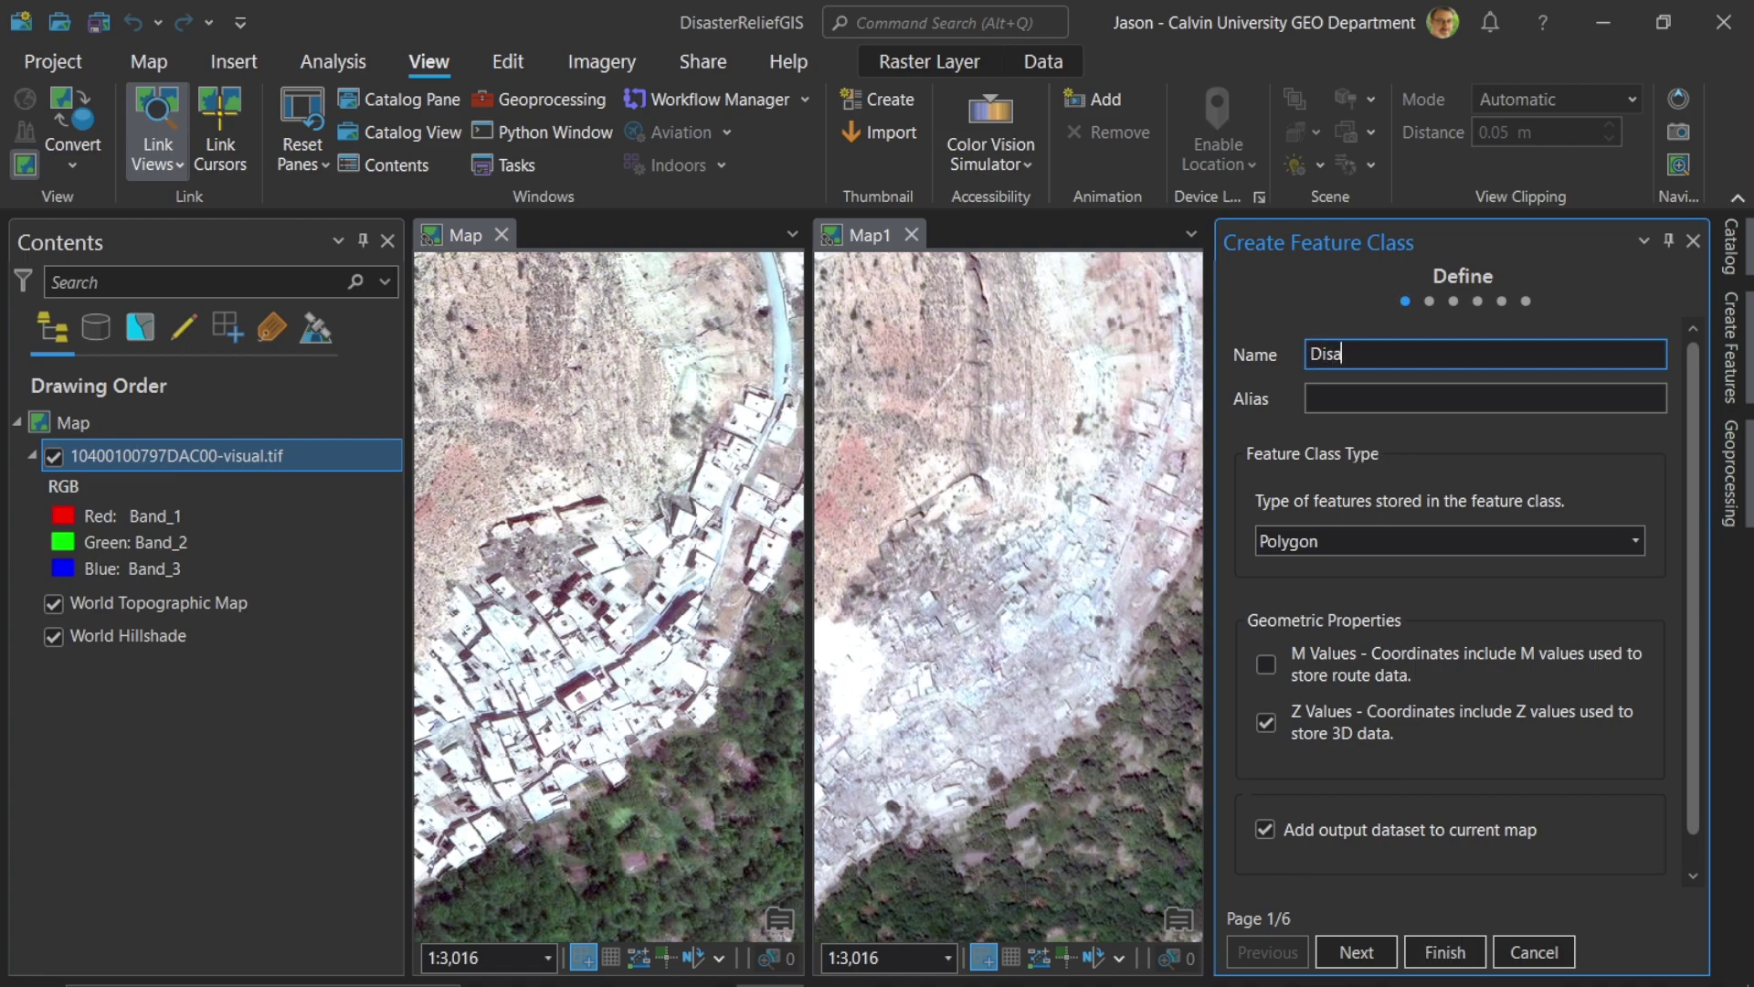
{"action": "type", "text": "sterArea"}
{"action": "key", "text": "Tab"}
{"action": "type", "text": "Dist"}
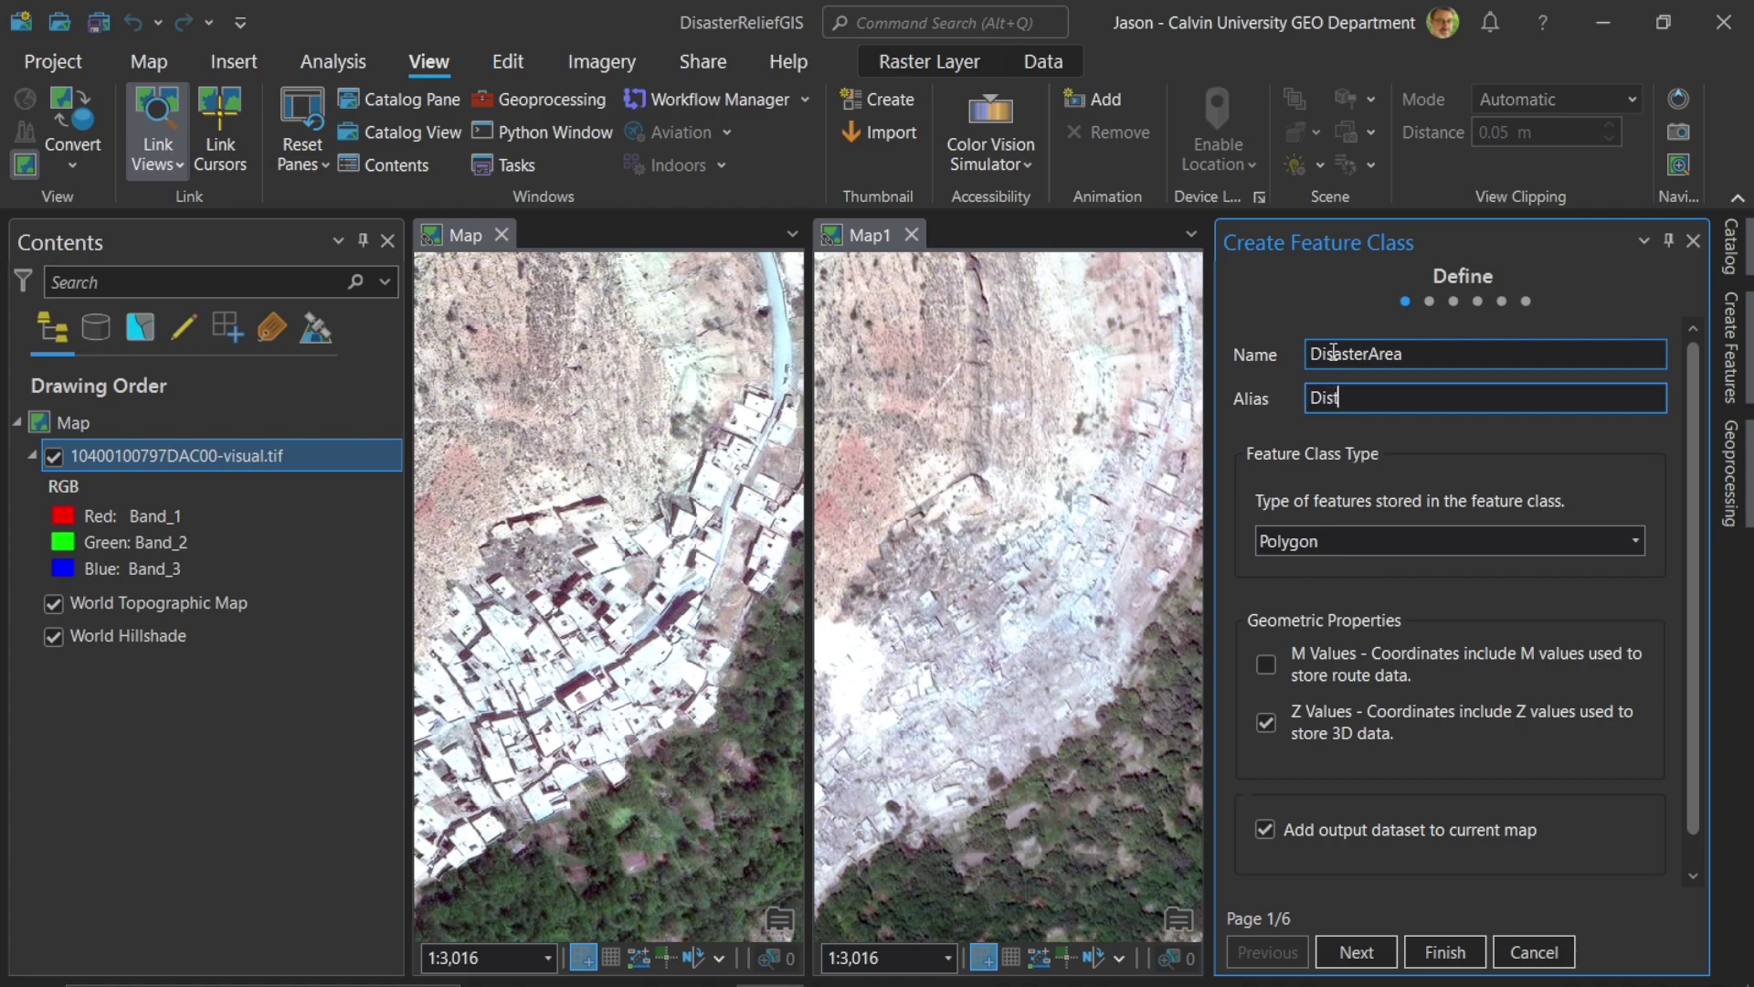
{"action": "key", "text": "BackSpace"}
{"action": "type", "text": "s"}
{"action": "key", "text": "BackSpace"}
{"action": "type", "text": "asterAreas"}
{"action": "key", "text": "BackSpace"}
{"action": "left_click", "coordinate": [1353, 953]}
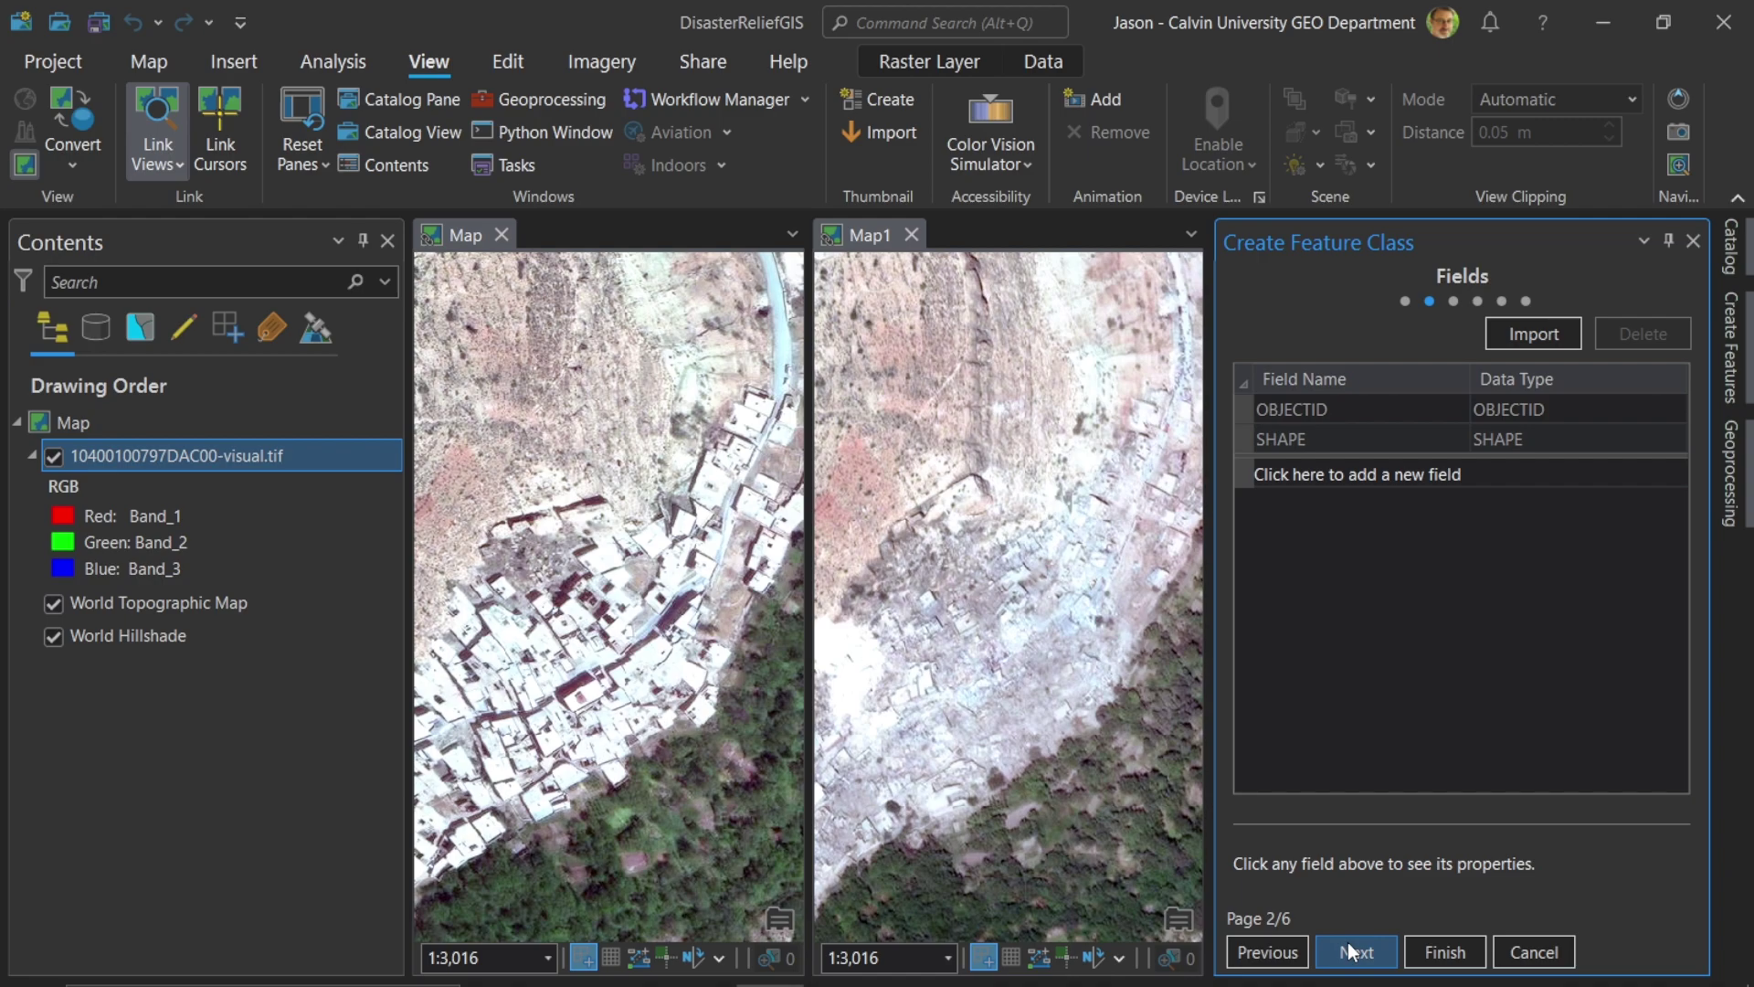
- Add a Notes text field and finish creating the DisasterArea feature class
{"action": "left_click", "coordinate": [1385, 472]}
{"action": "type", "text": "Notes"}
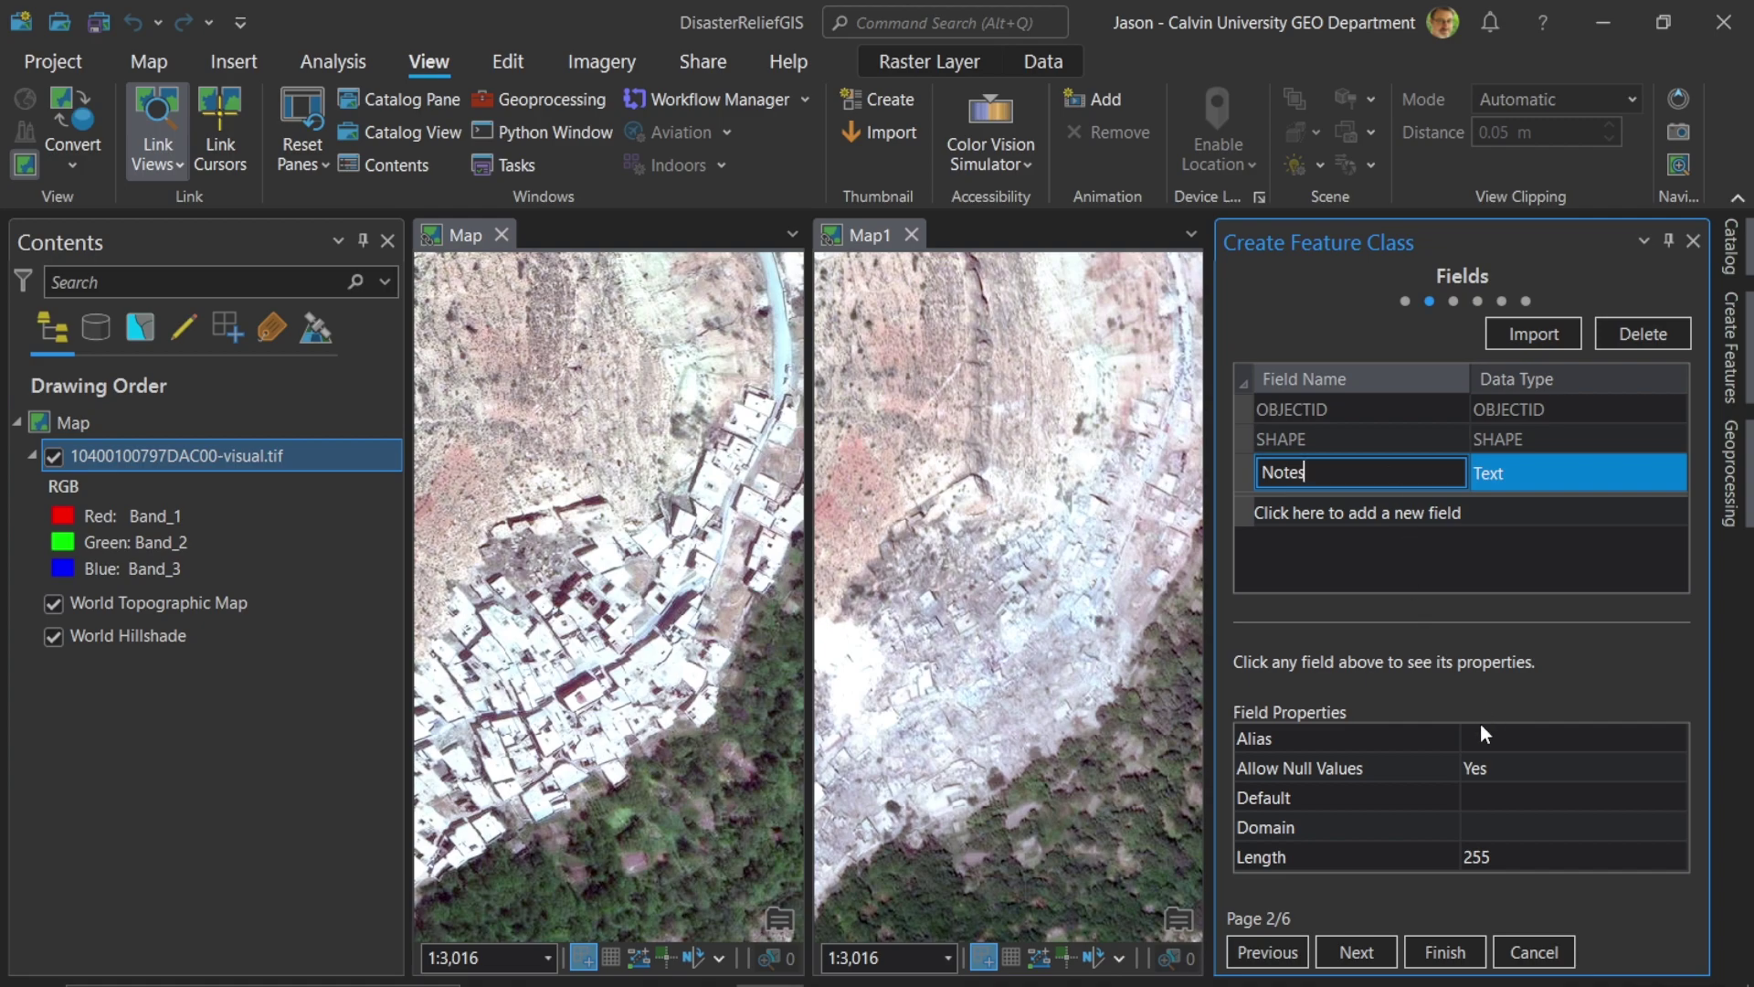
{"action": "left_click", "coordinate": [1453, 952]}
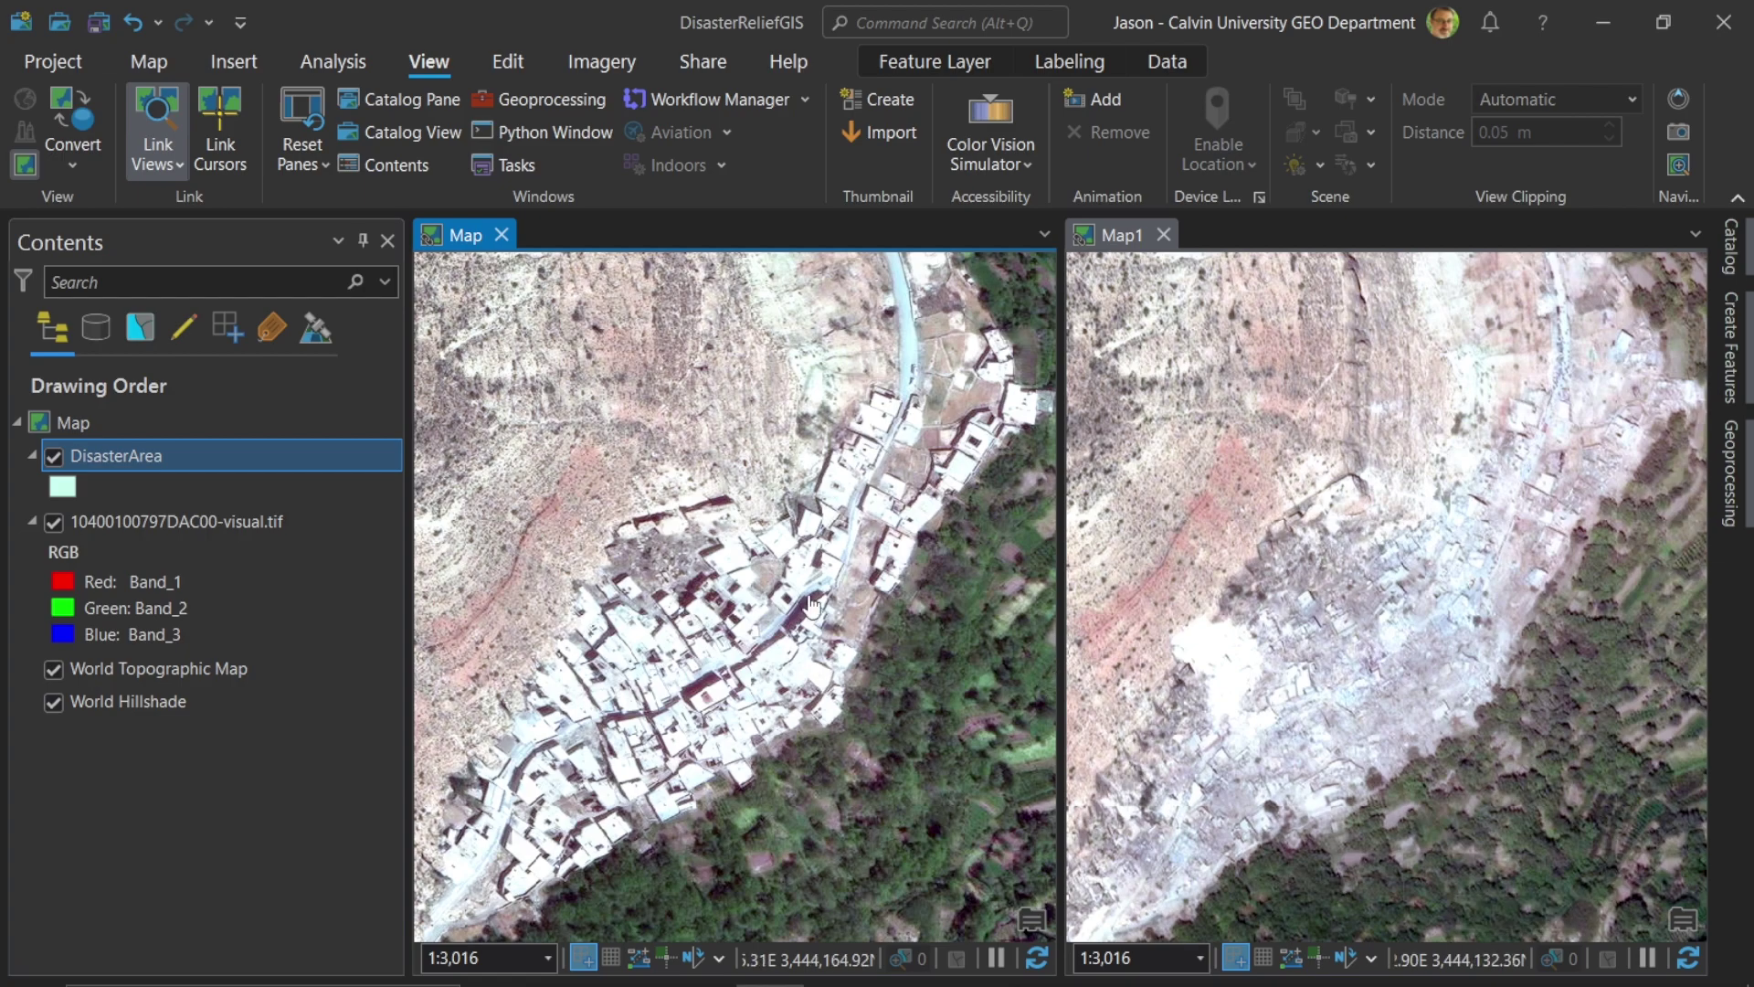
- Begin a DisasterArea polygon, tracing the northern boundary and northwest hillside
{"action": "left_click", "coordinate": [1732, 352]}
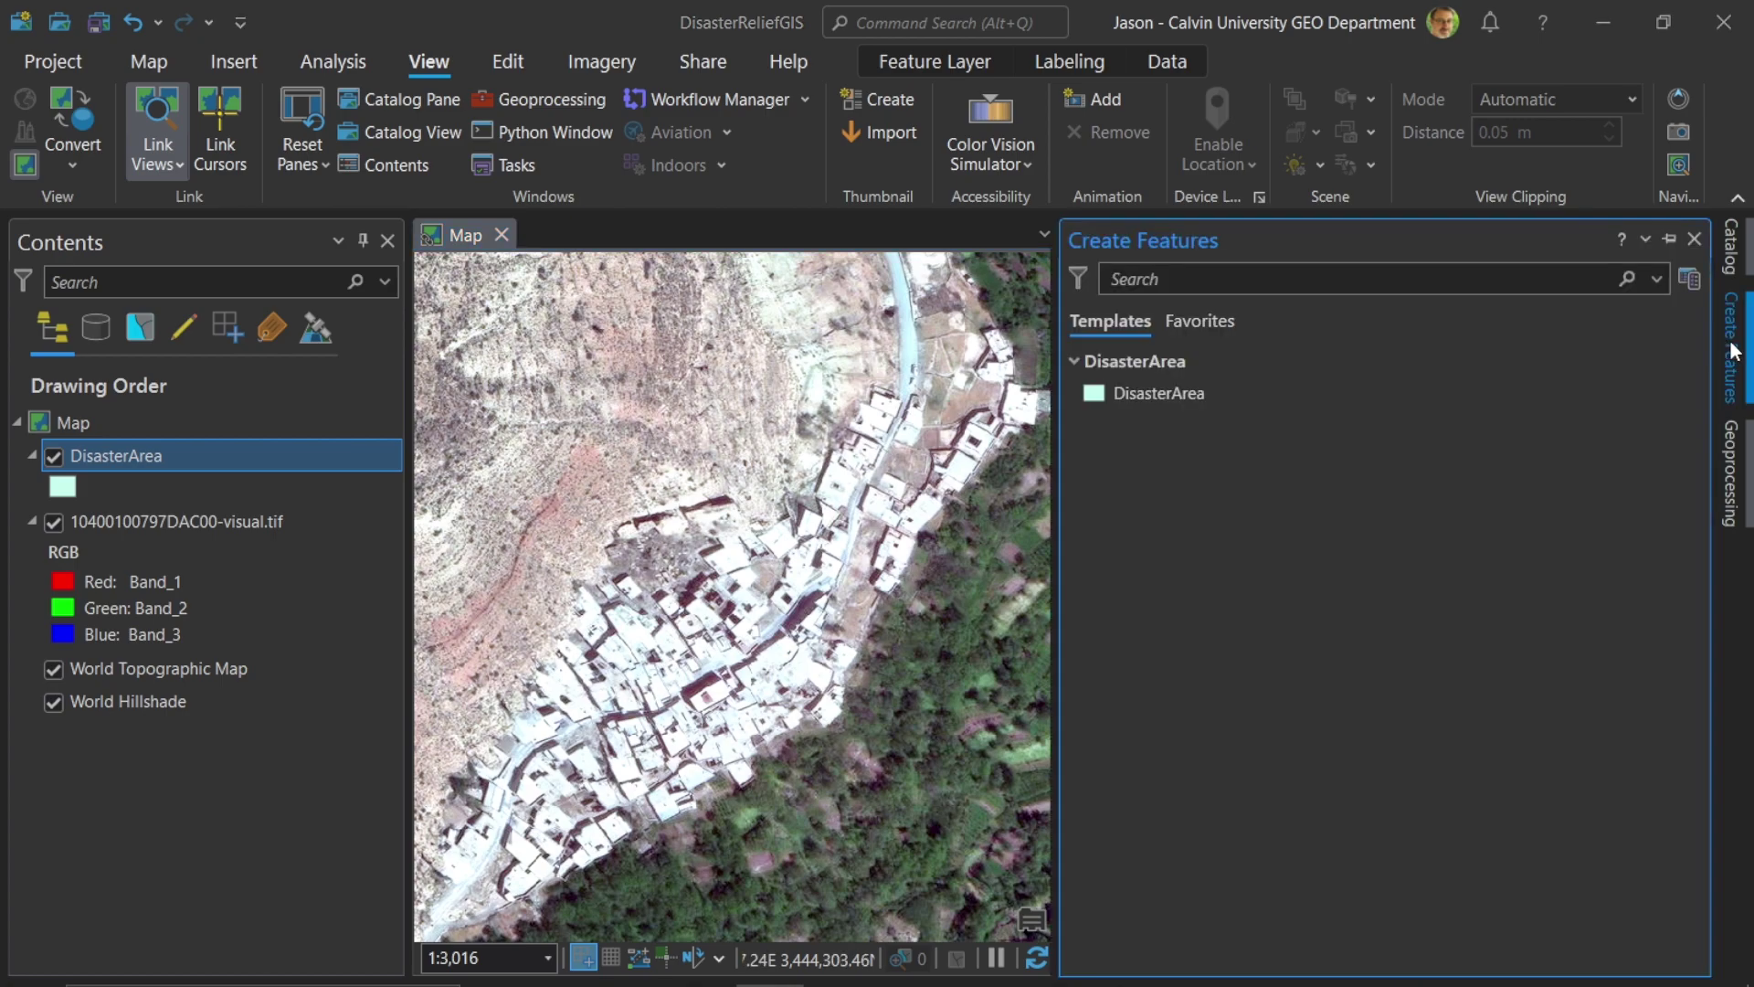
{"action": "left_click", "coordinate": [1172, 399]}
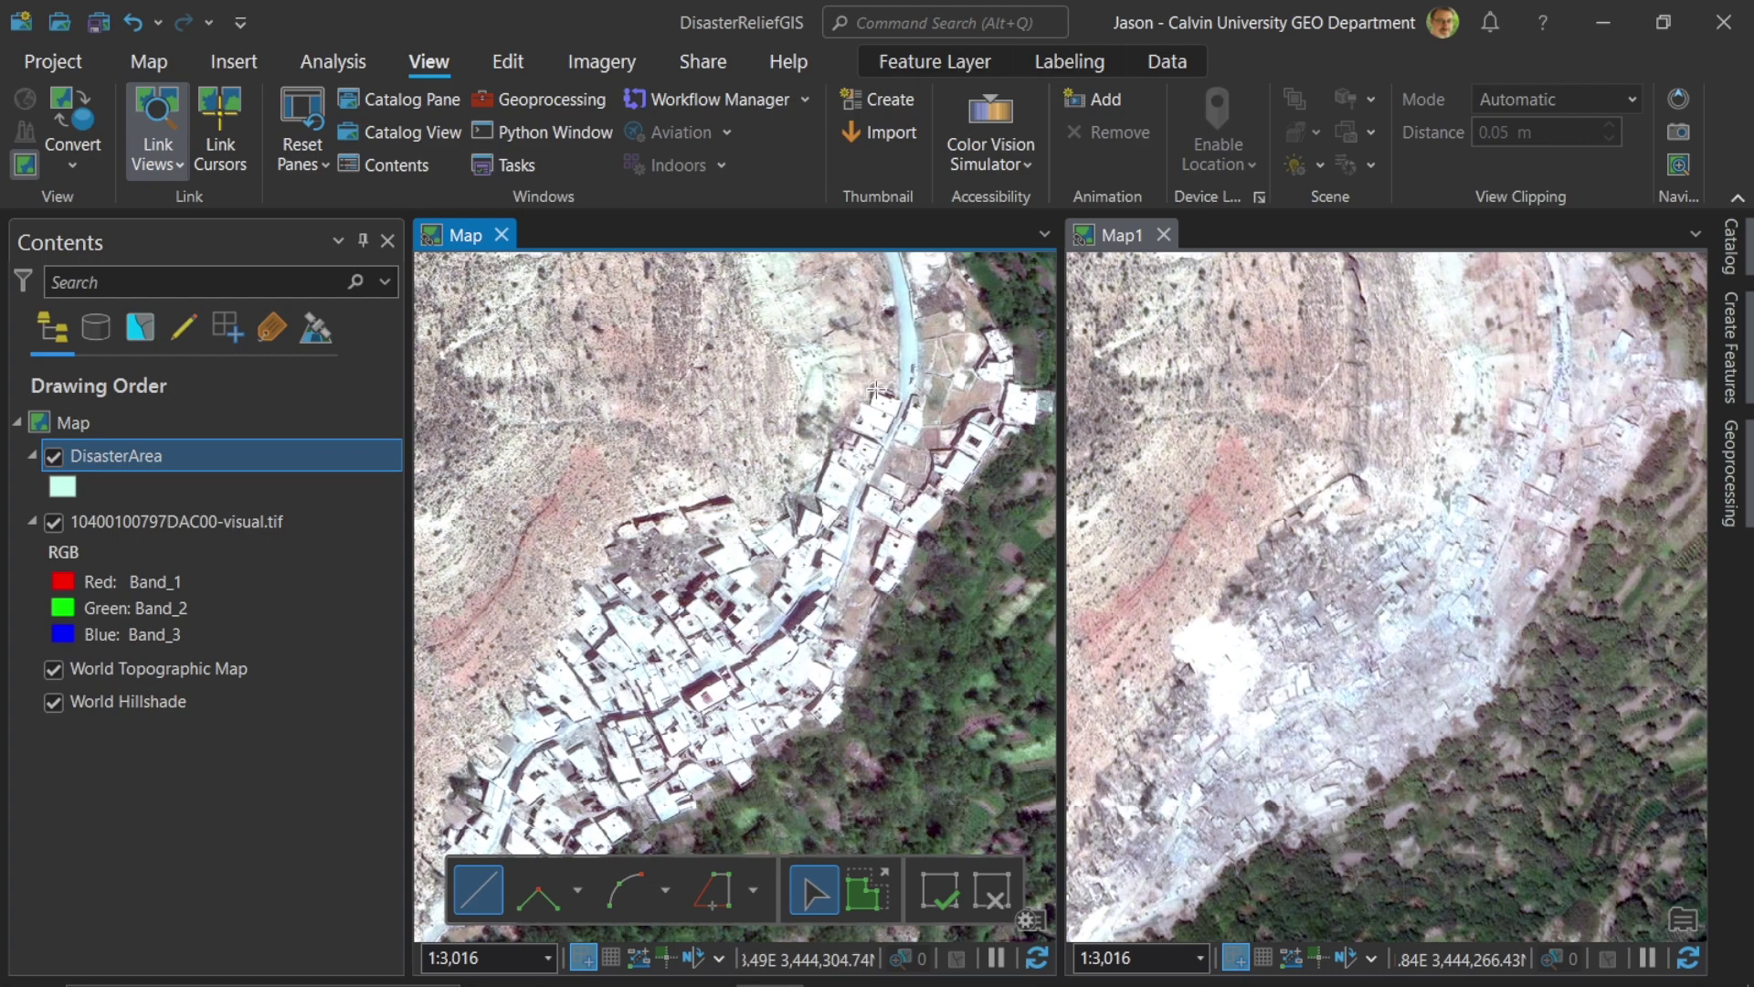
{"action": "left_click", "coordinate": [874, 388]}
{"action": "left_click", "coordinate": [815, 490]}
{"action": "left_click", "coordinate": [792, 517]}
{"action": "left_click", "coordinate": [759, 530]}
{"action": "left_click", "coordinate": [720, 491]}
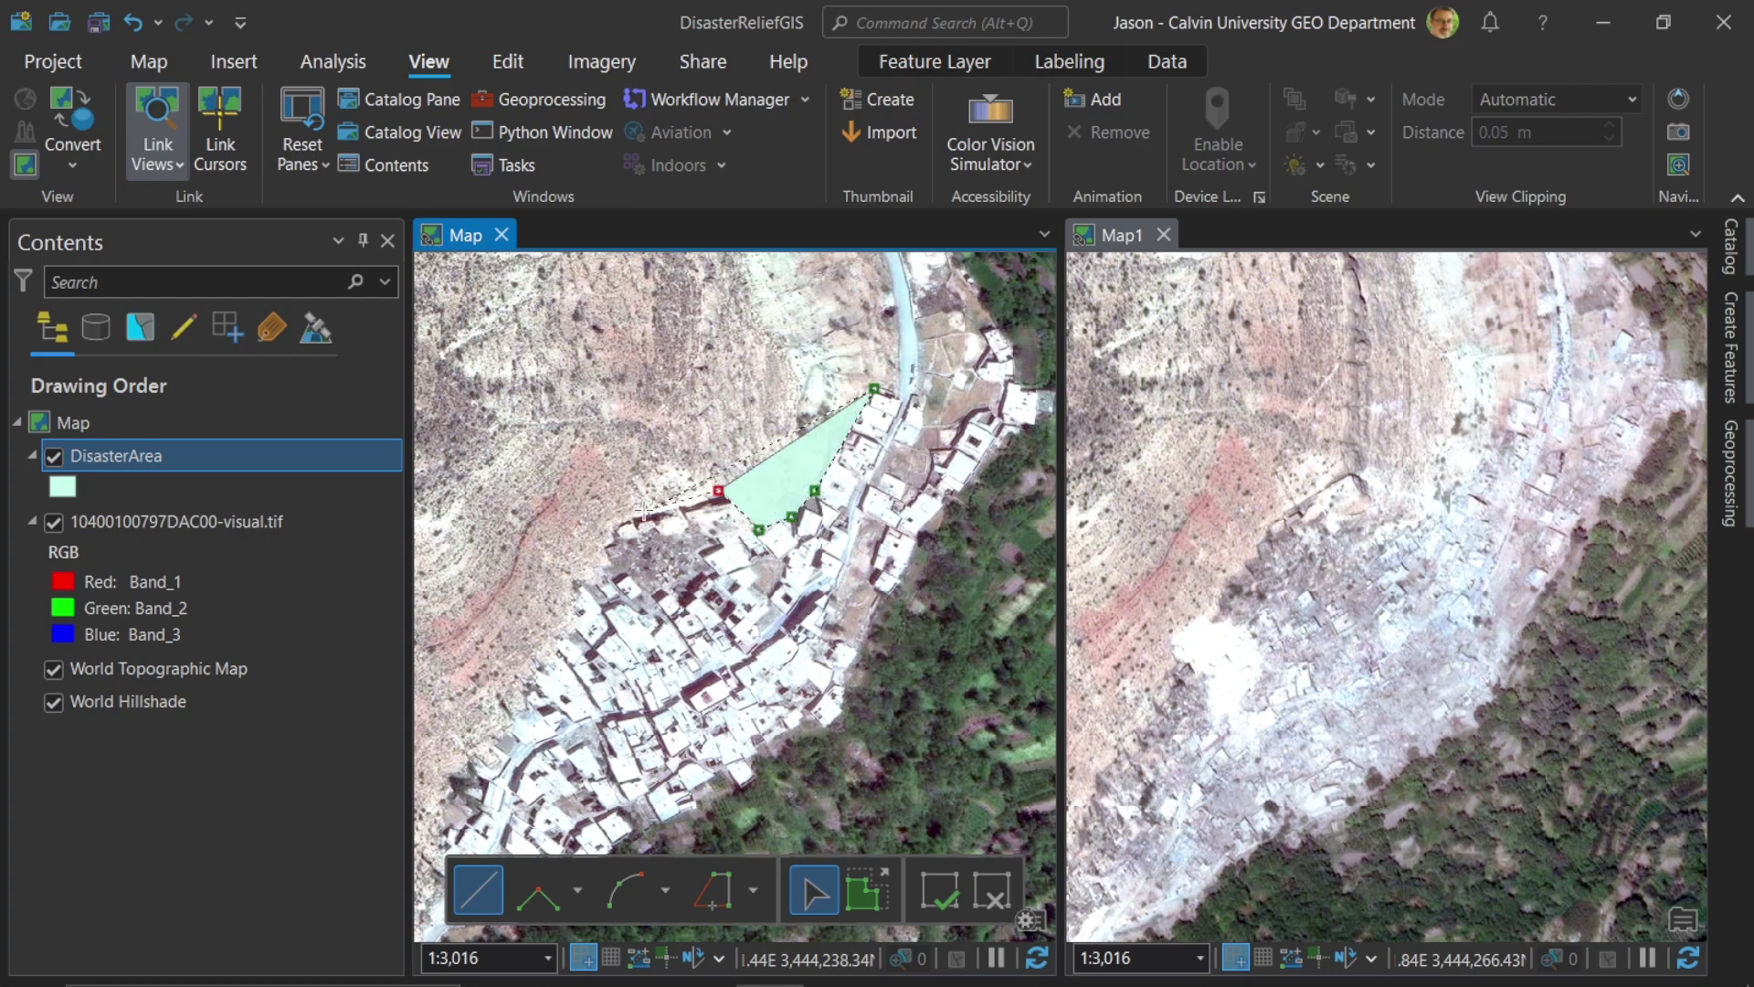
{"action": "left_click", "coordinate": [610, 520]}
{"action": "left_click", "coordinate": [575, 594]}
- Trace the western, southern and eastern edges and finish the damage polygon
{"action": "left_click", "coordinate": [551, 647]}
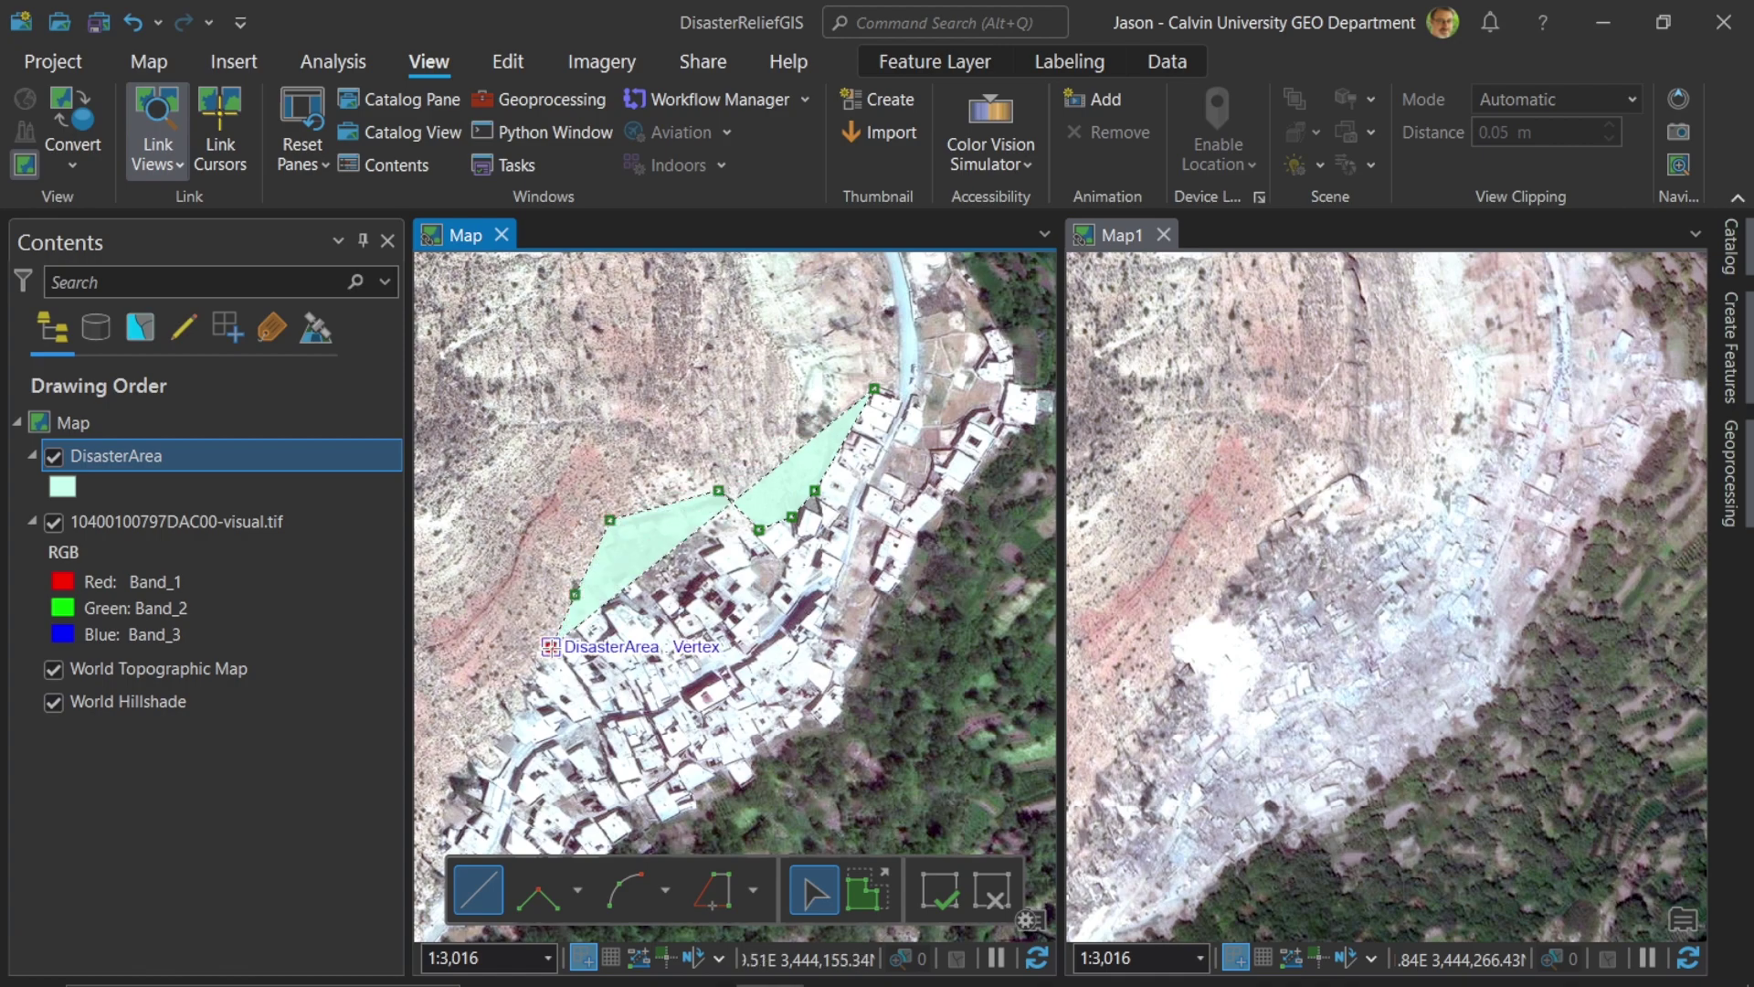
{"action": "left_click", "coordinate": [523, 706]}
{"action": "left_click", "coordinate": [477, 762]}
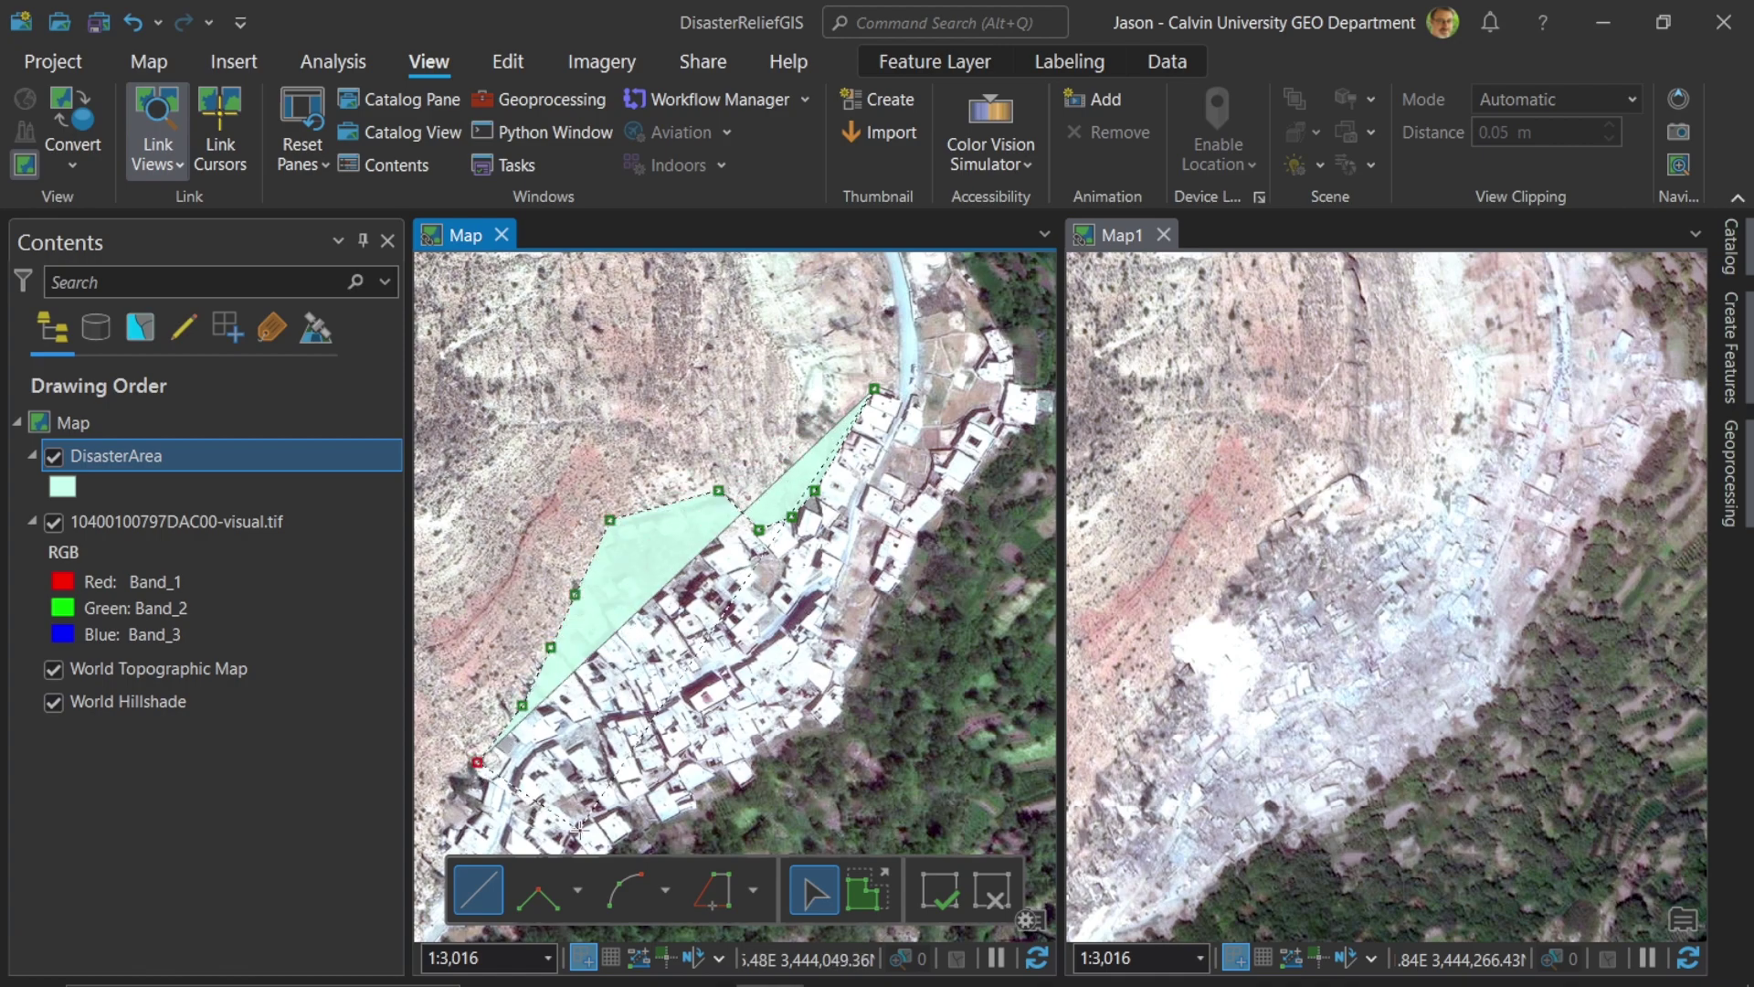
{"action": "left_click", "coordinate": [607, 848]}
{"action": "left_click", "coordinate": [828, 714]}
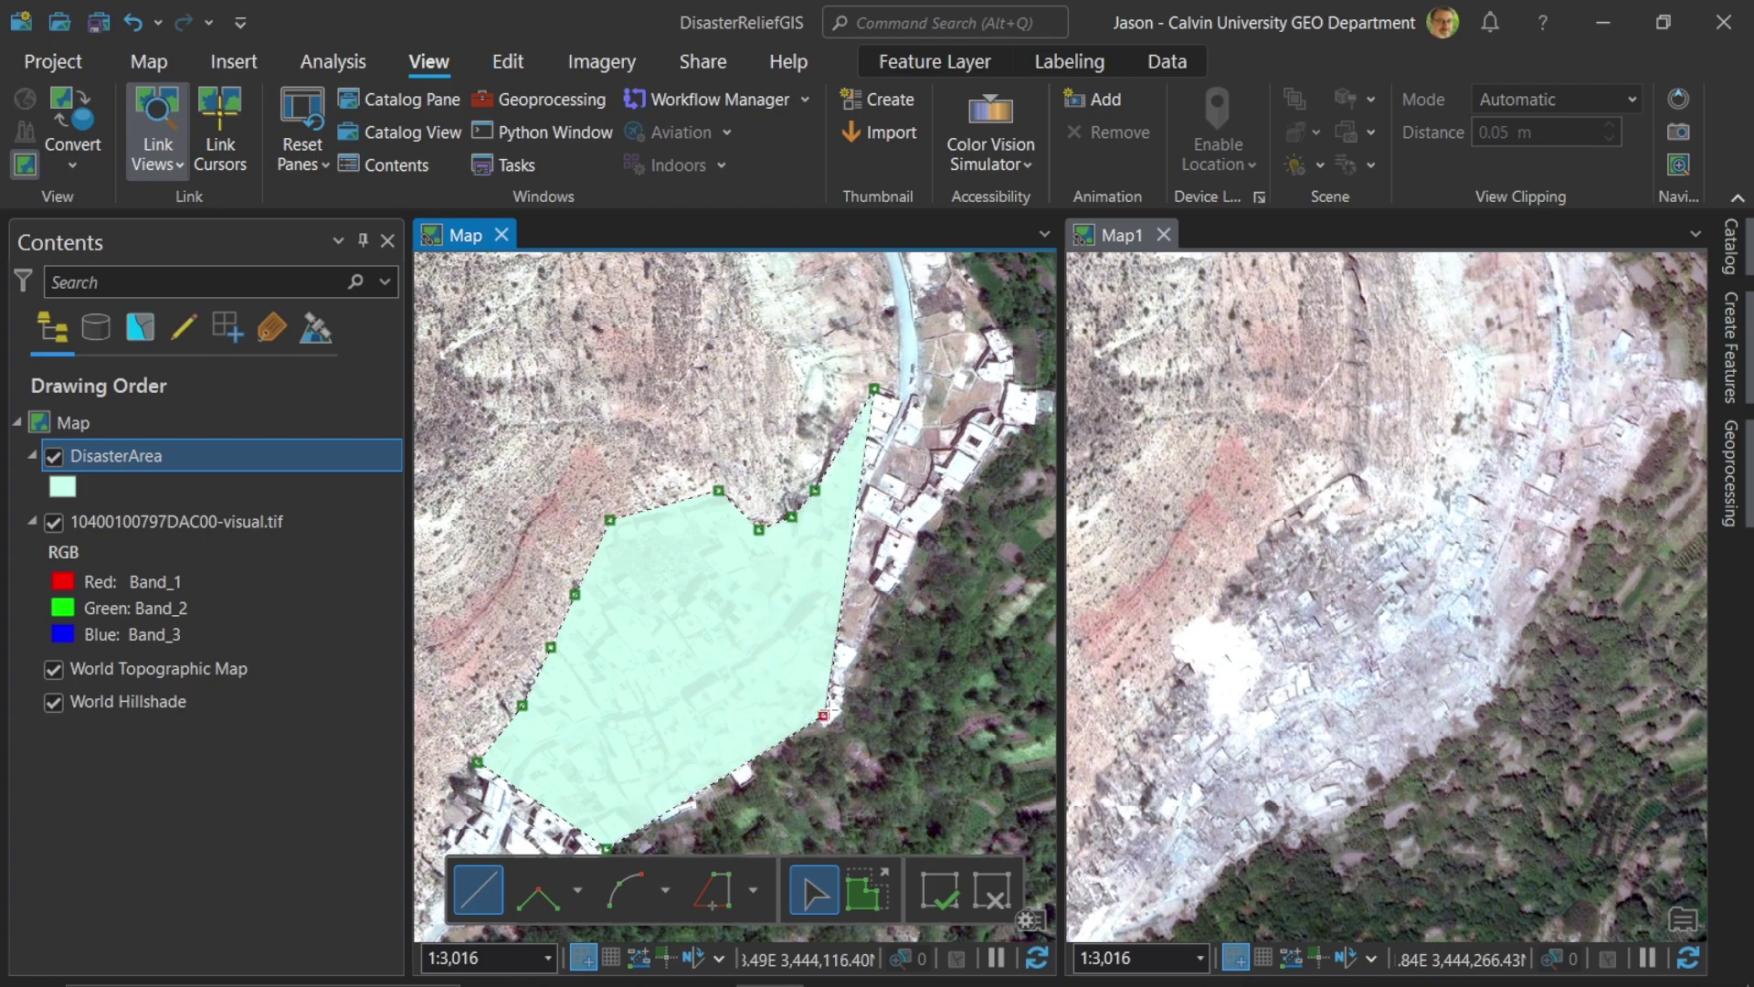
{"action": "left_click", "coordinate": [1048, 409]}
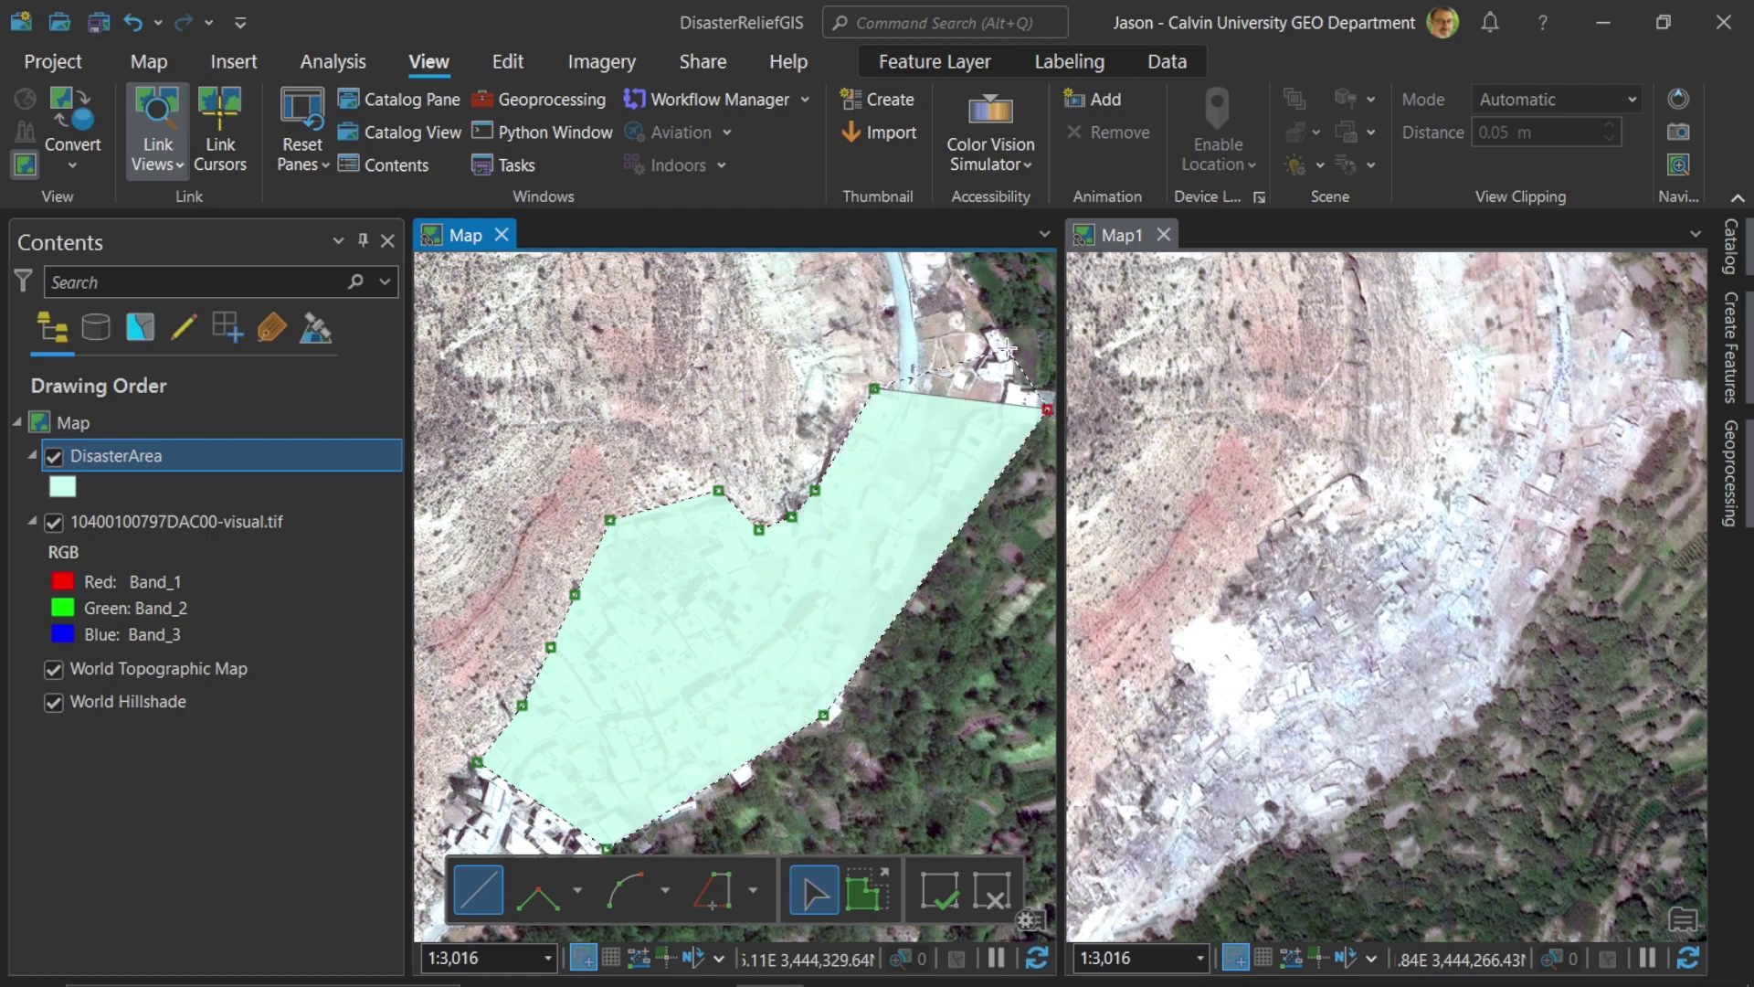
{"action": "left_click", "coordinate": [999, 335]}
{"action": "left_click", "coordinate": [949, 277]}
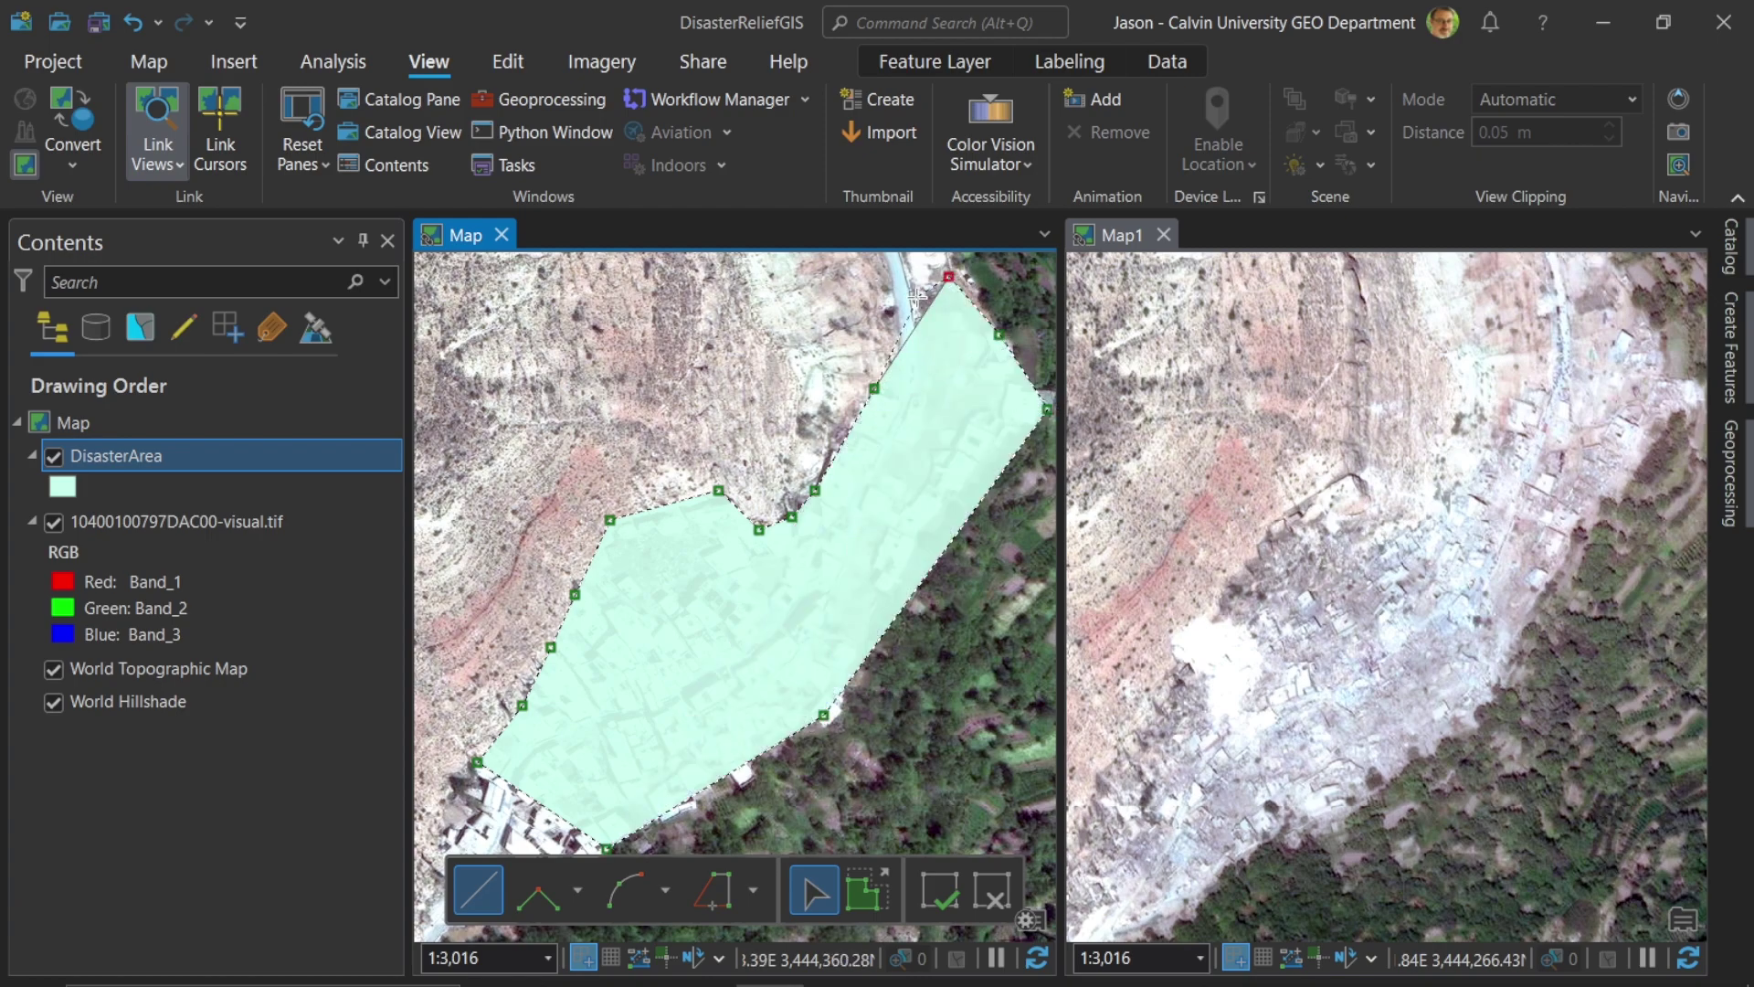
{"action": "left_click", "coordinate": [913, 309]}
{"action": "double_click", "coordinate": [898, 344]}
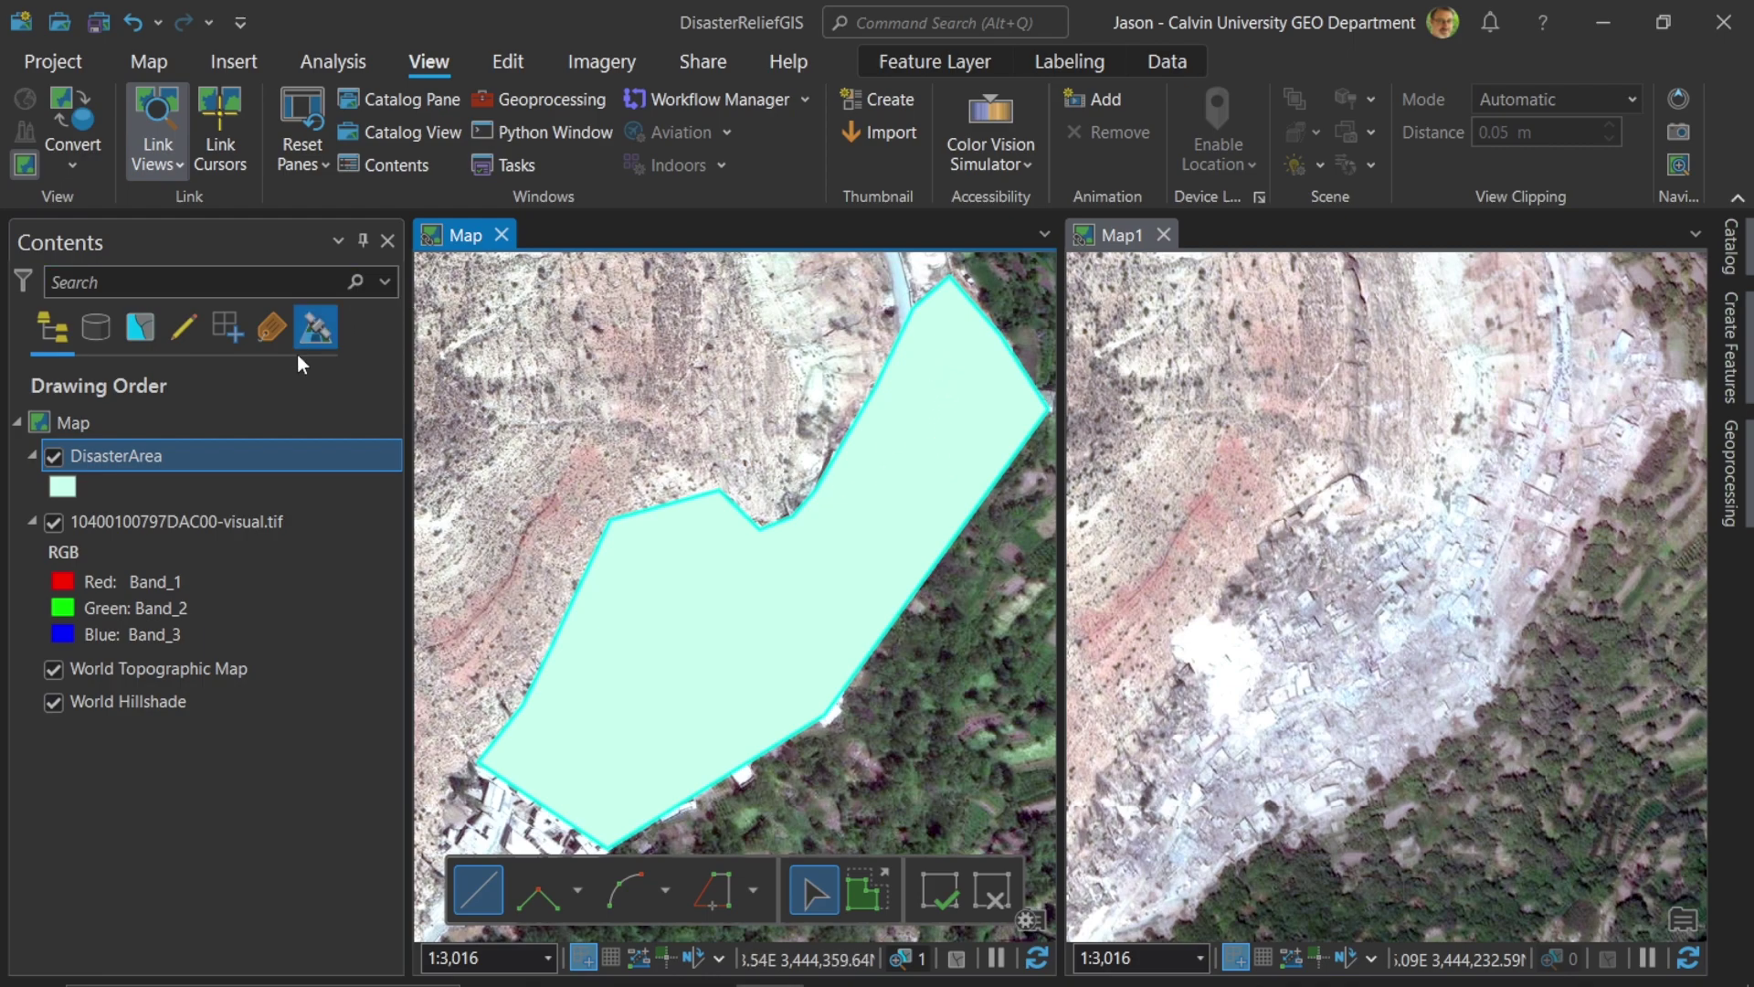
- Open the DisasterArea attribute table and enter 'Area 1' as the polygon's Notes value
{"action": "left_click", "coordinate": [162, 451]}
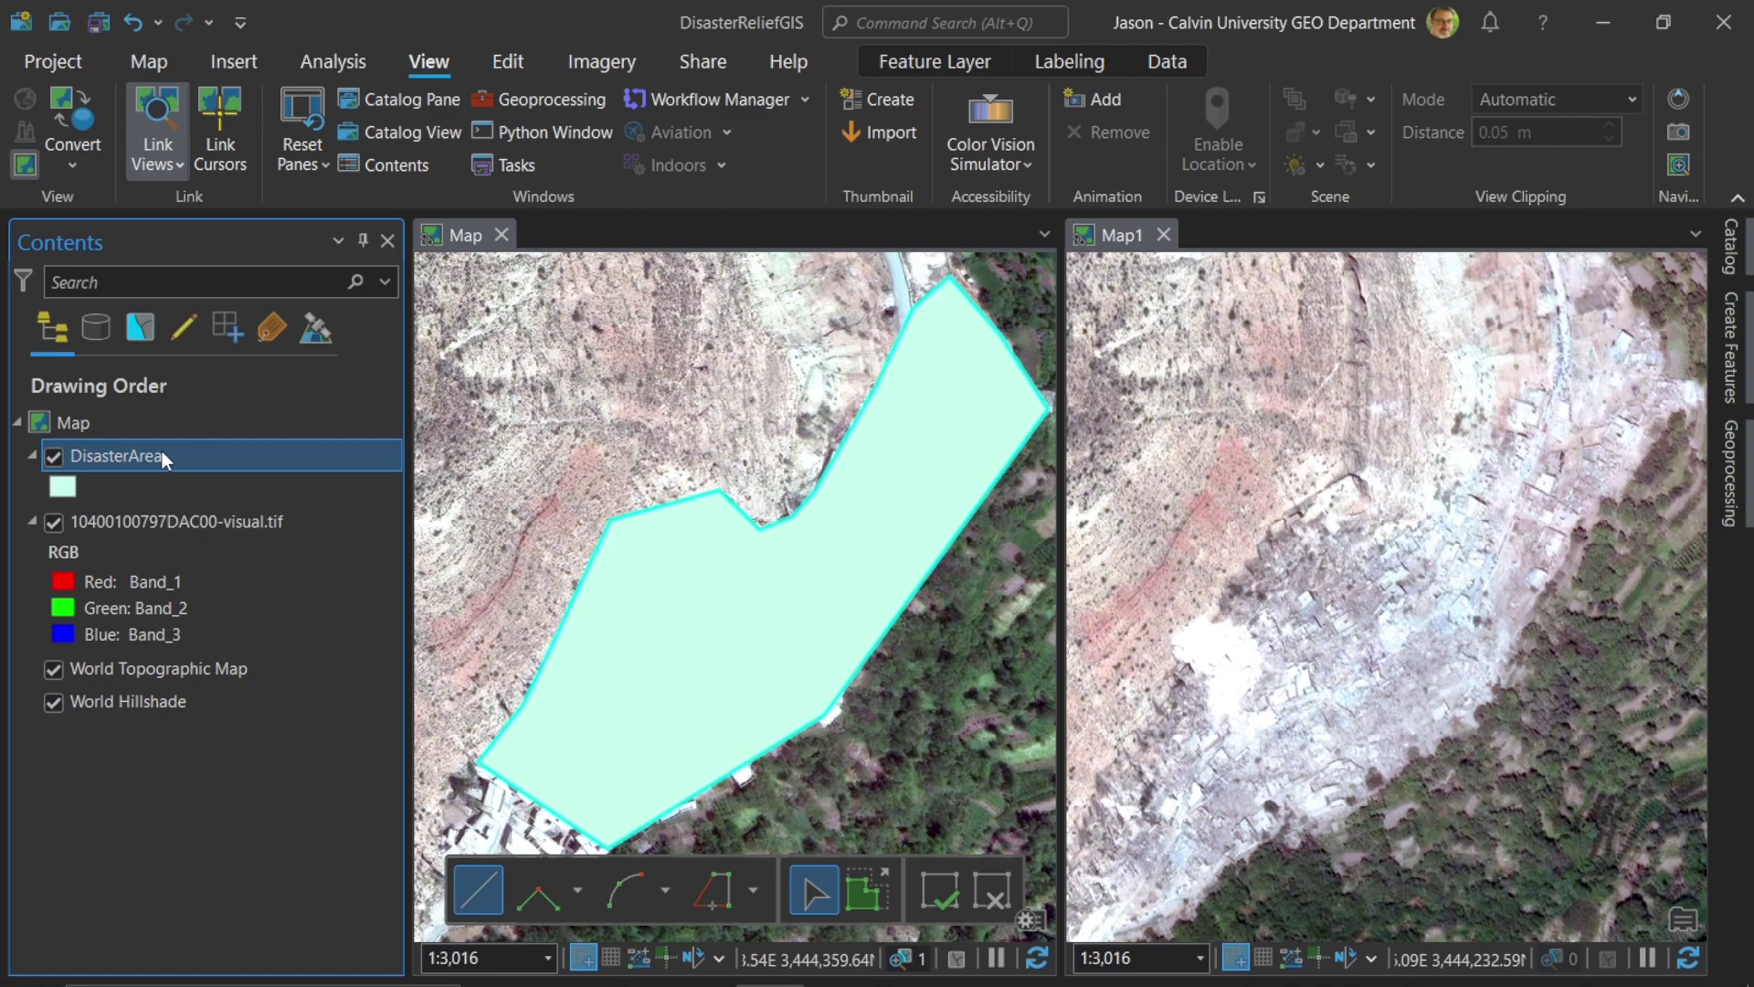
{"action": "right_click", "coordinate": [162, 451]}
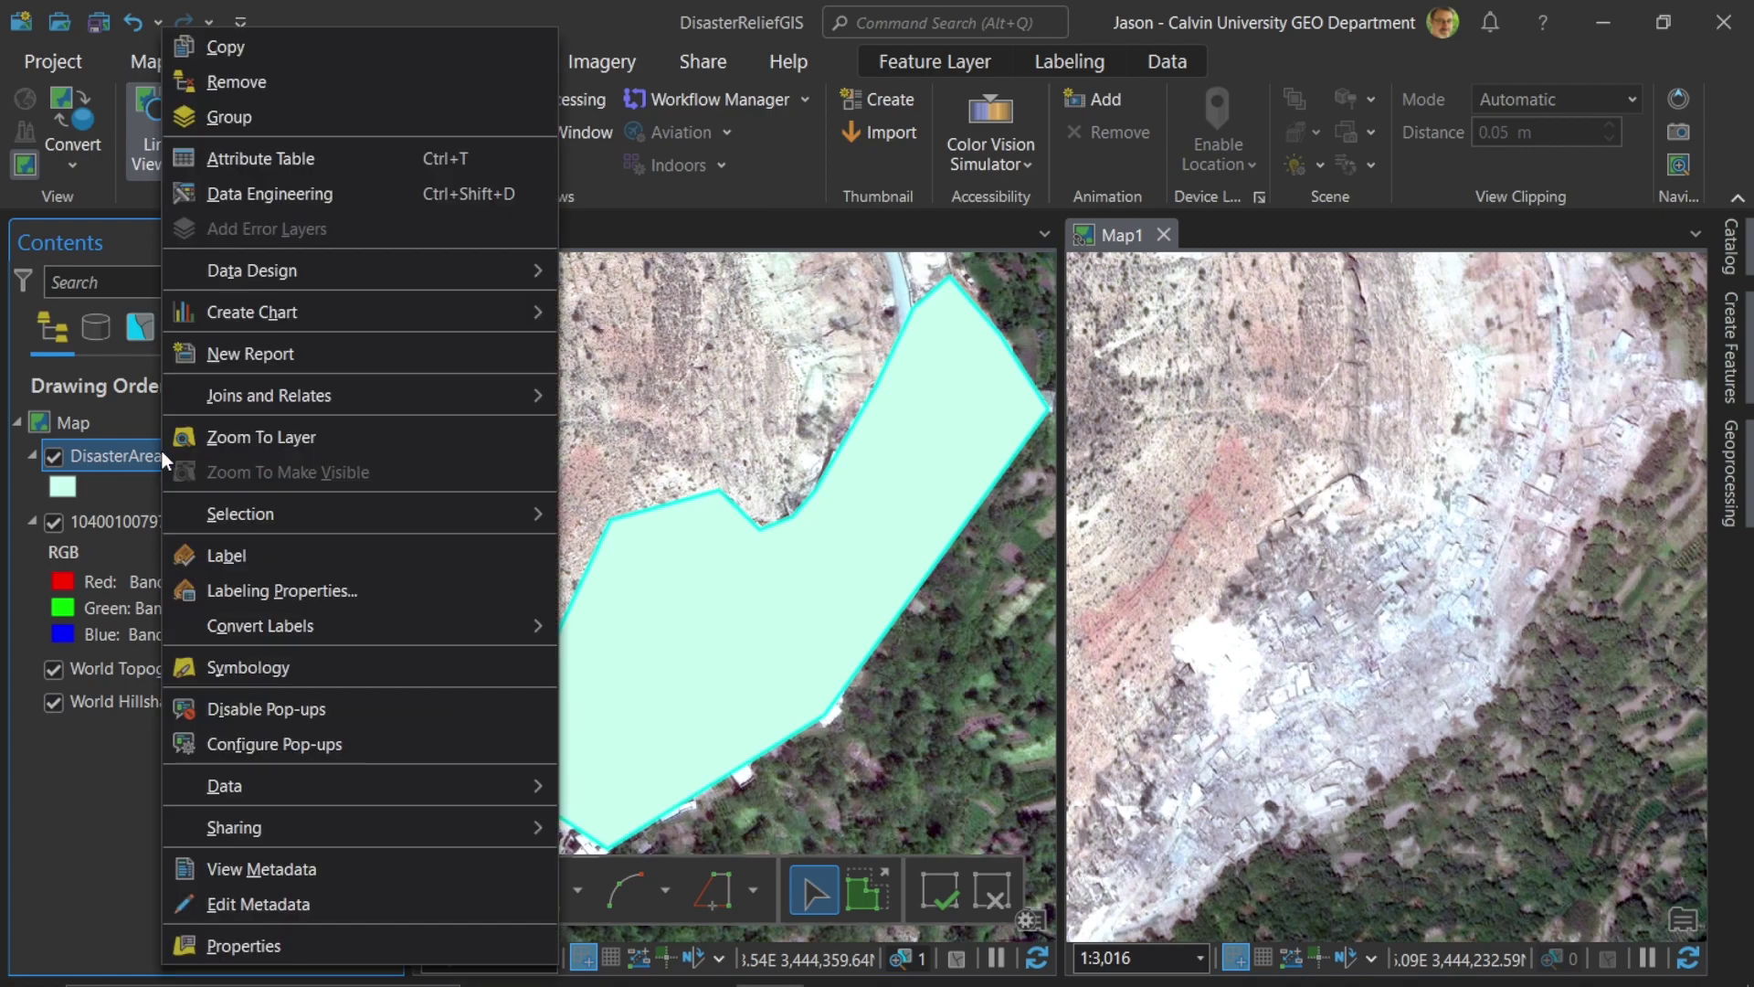
{"action": "left_click", "coordinate": [229, 168]}
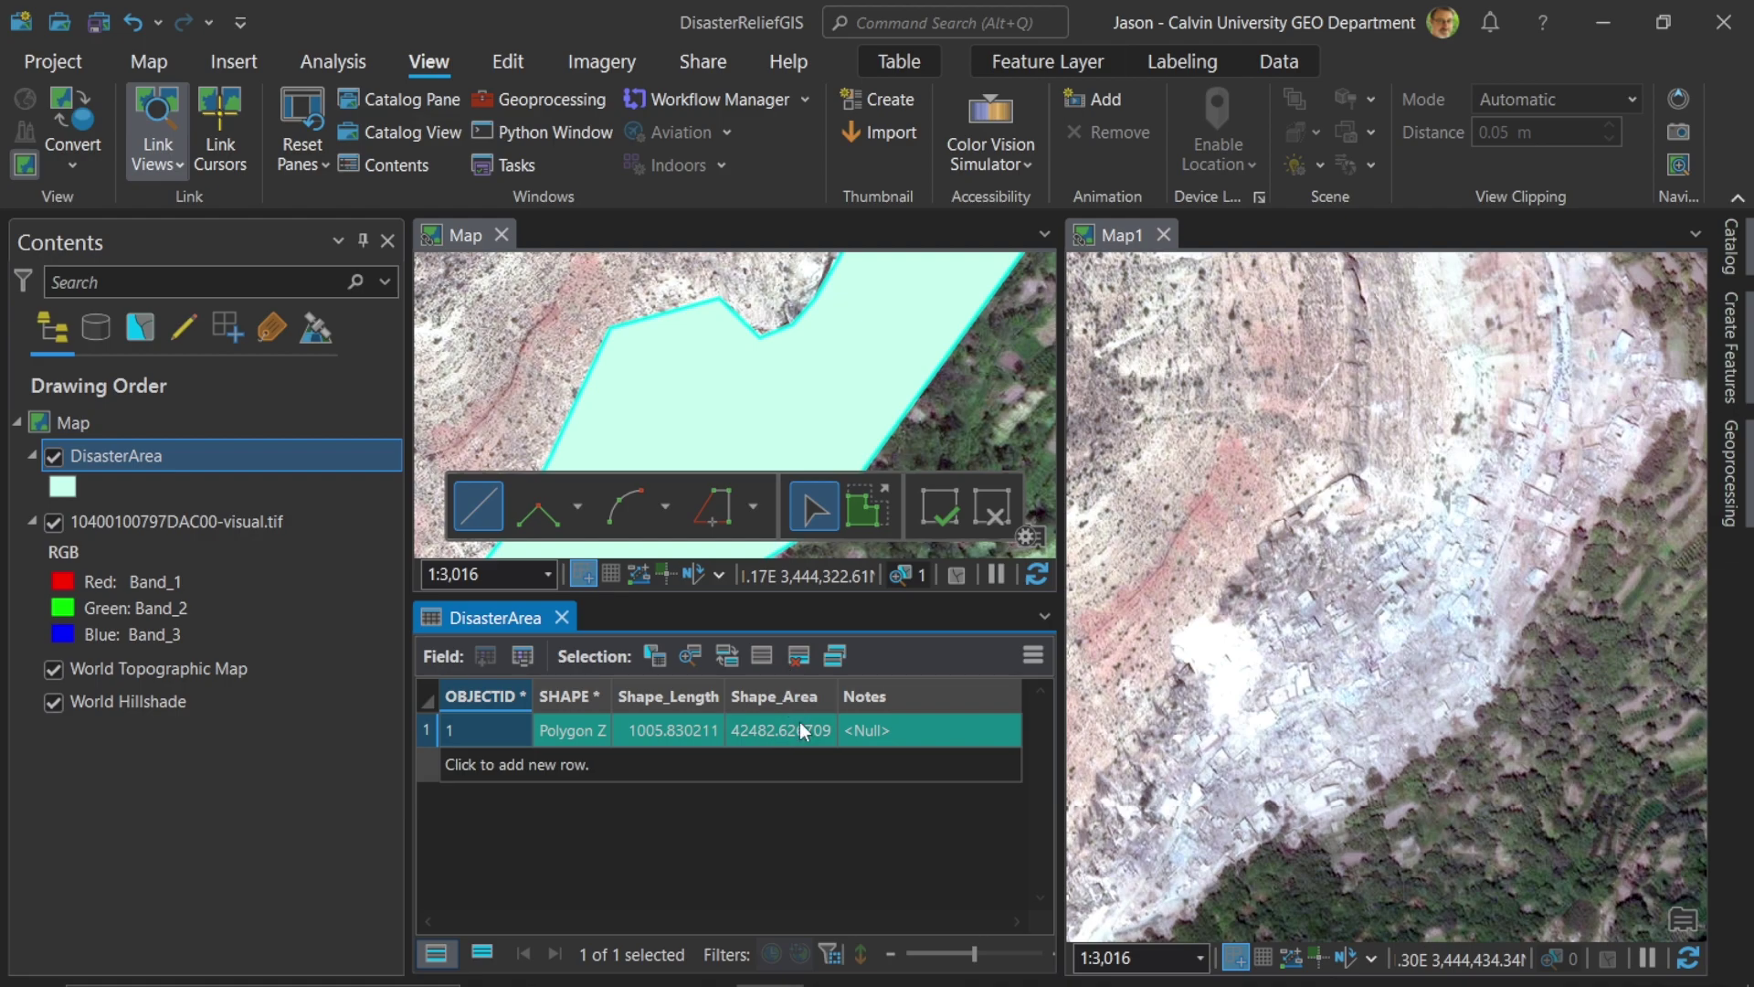
{"action": "left_click", "coordinate": [886, 733]}
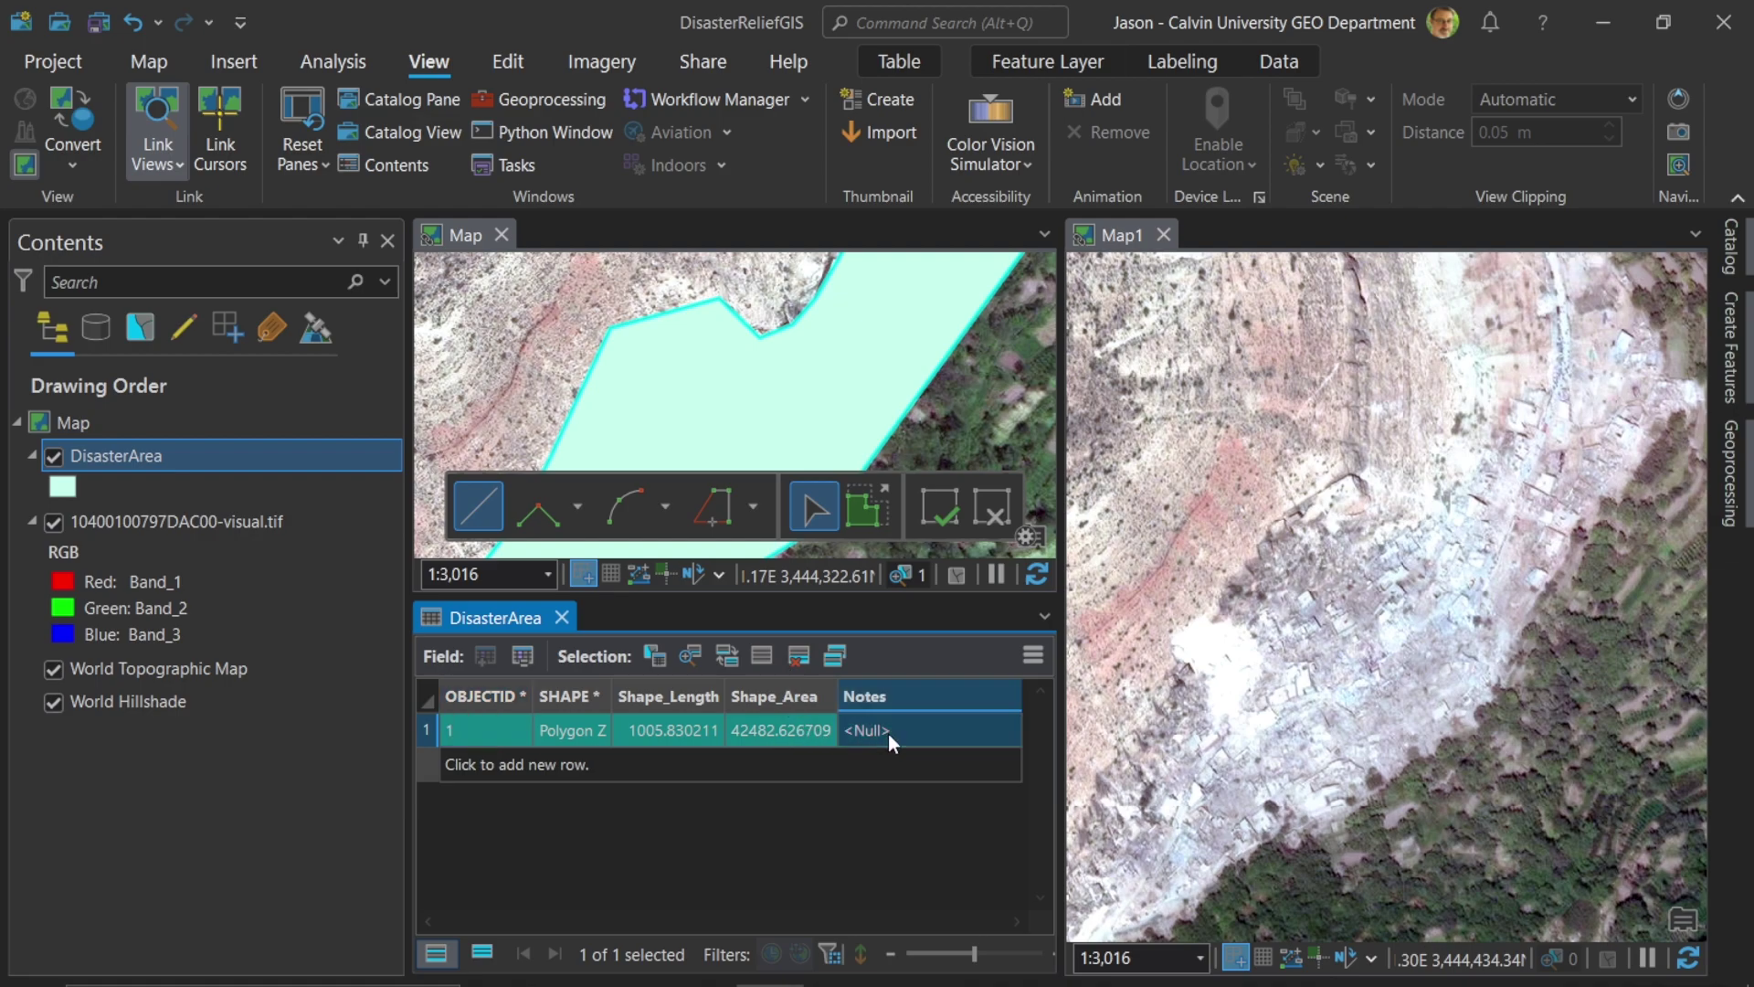
{"action": "left_click", "coordinate": [889, 733]}
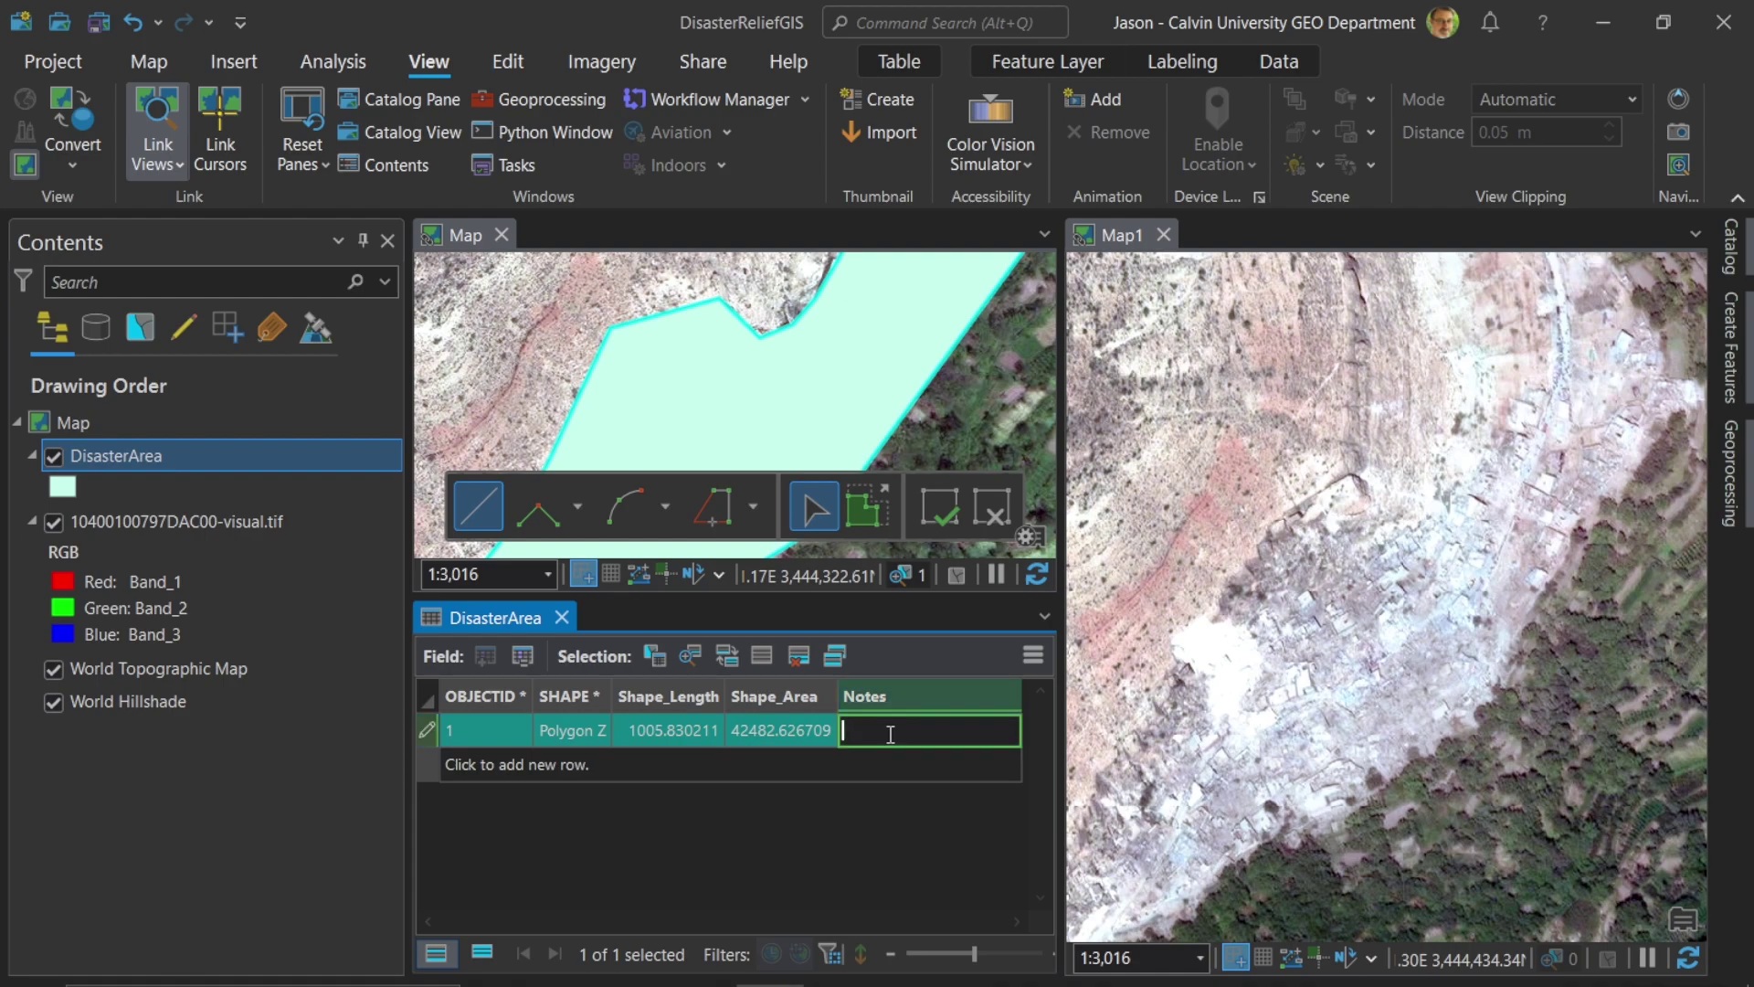
{"action": "type", "text": "Area 1"}
{"action": "key", "text": "Return"}
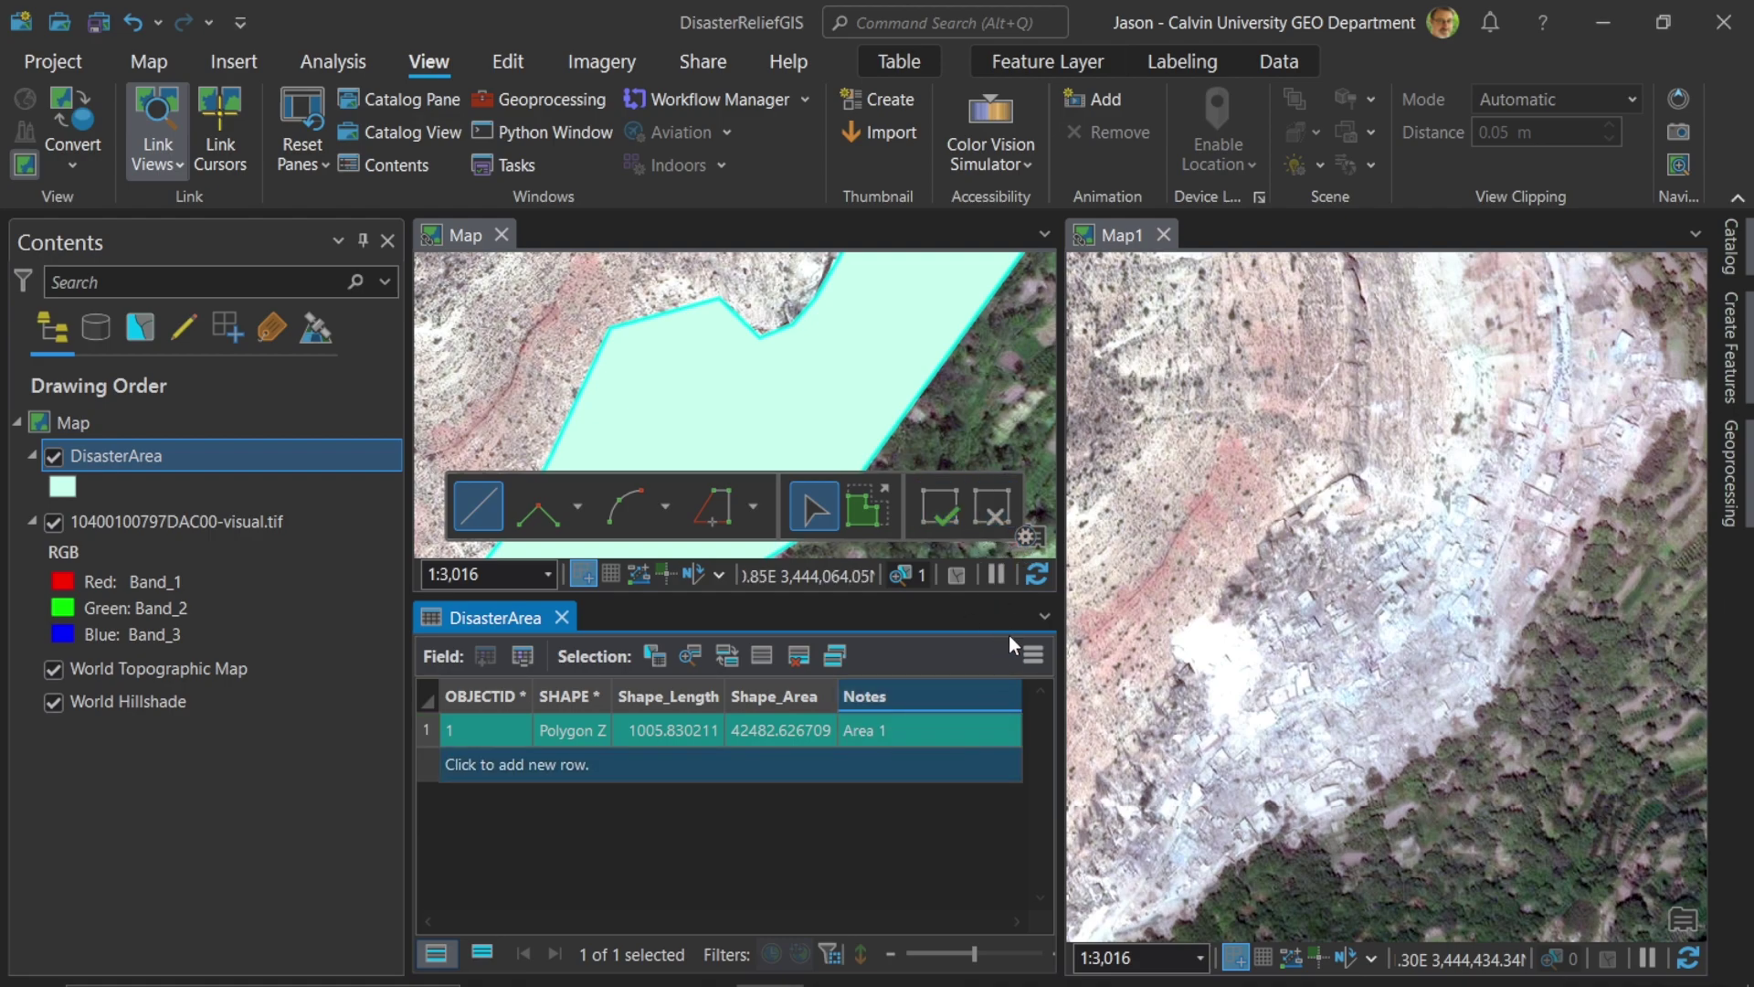
- Close the attribute table, then zoom and pan so the whole DisasterArea polygon is centred
{"action": "left_click", "coordinate": [562, 618]}
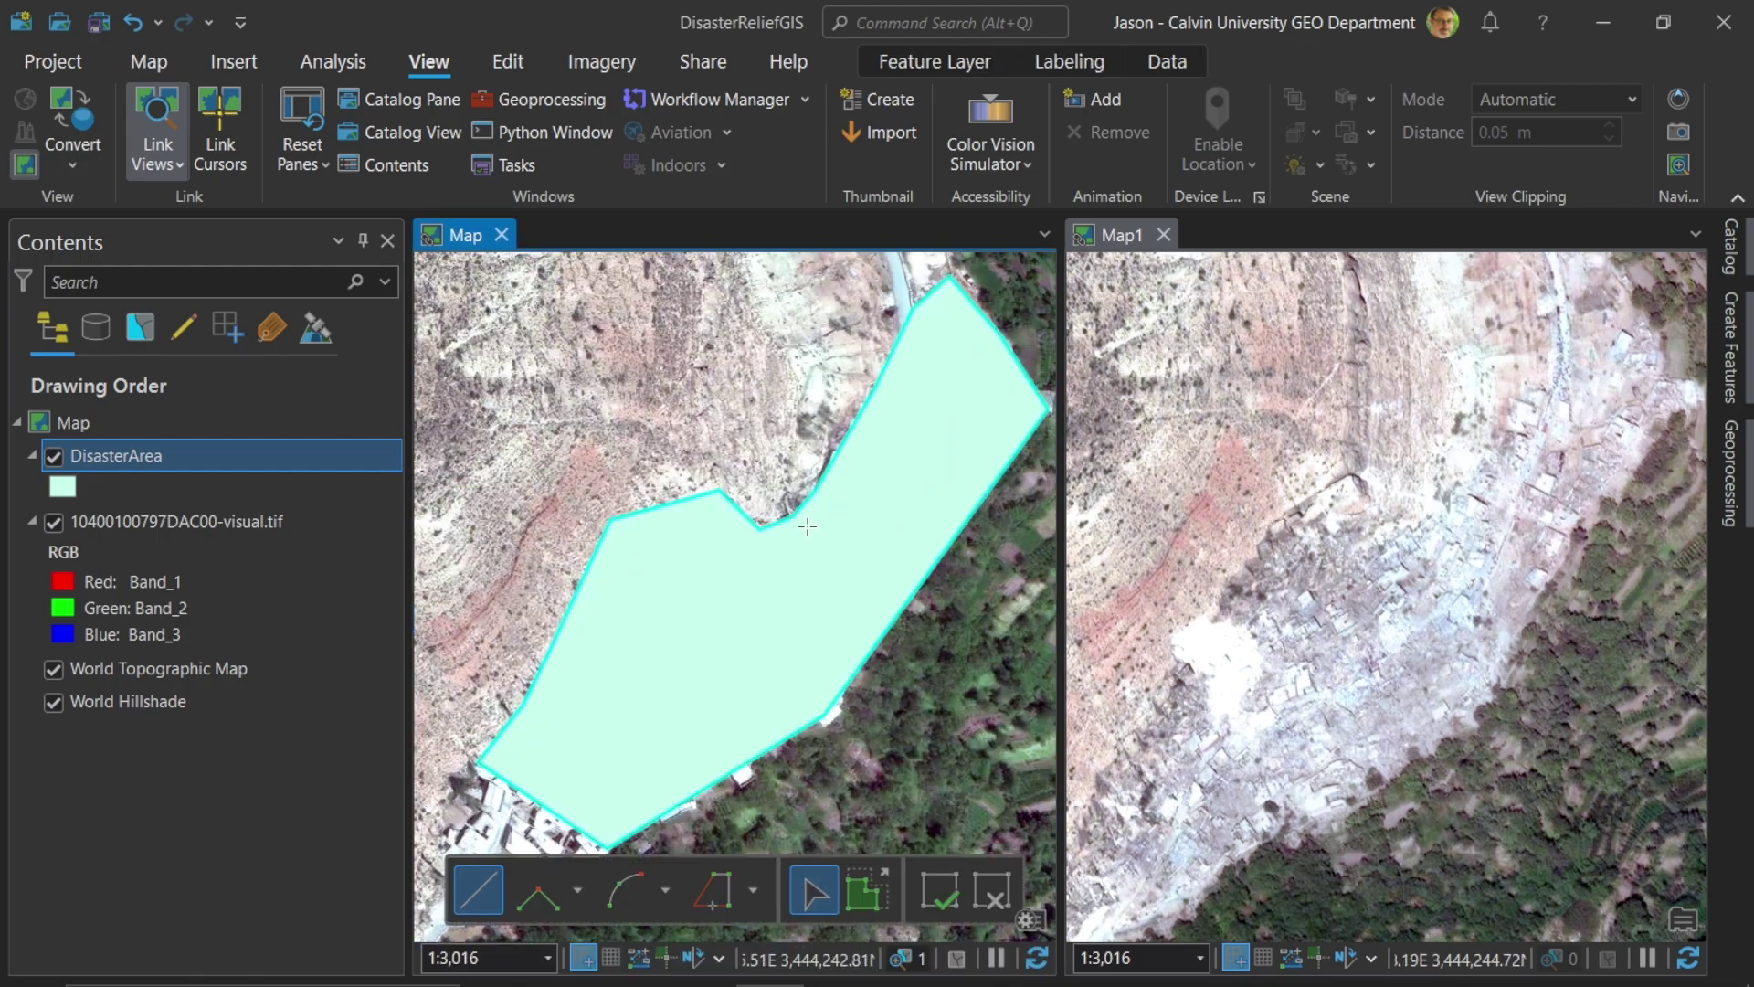
{"action": "scroll", "coordinate": [806, 526], "scroll_direction": "down", "scroll_amount": 4}
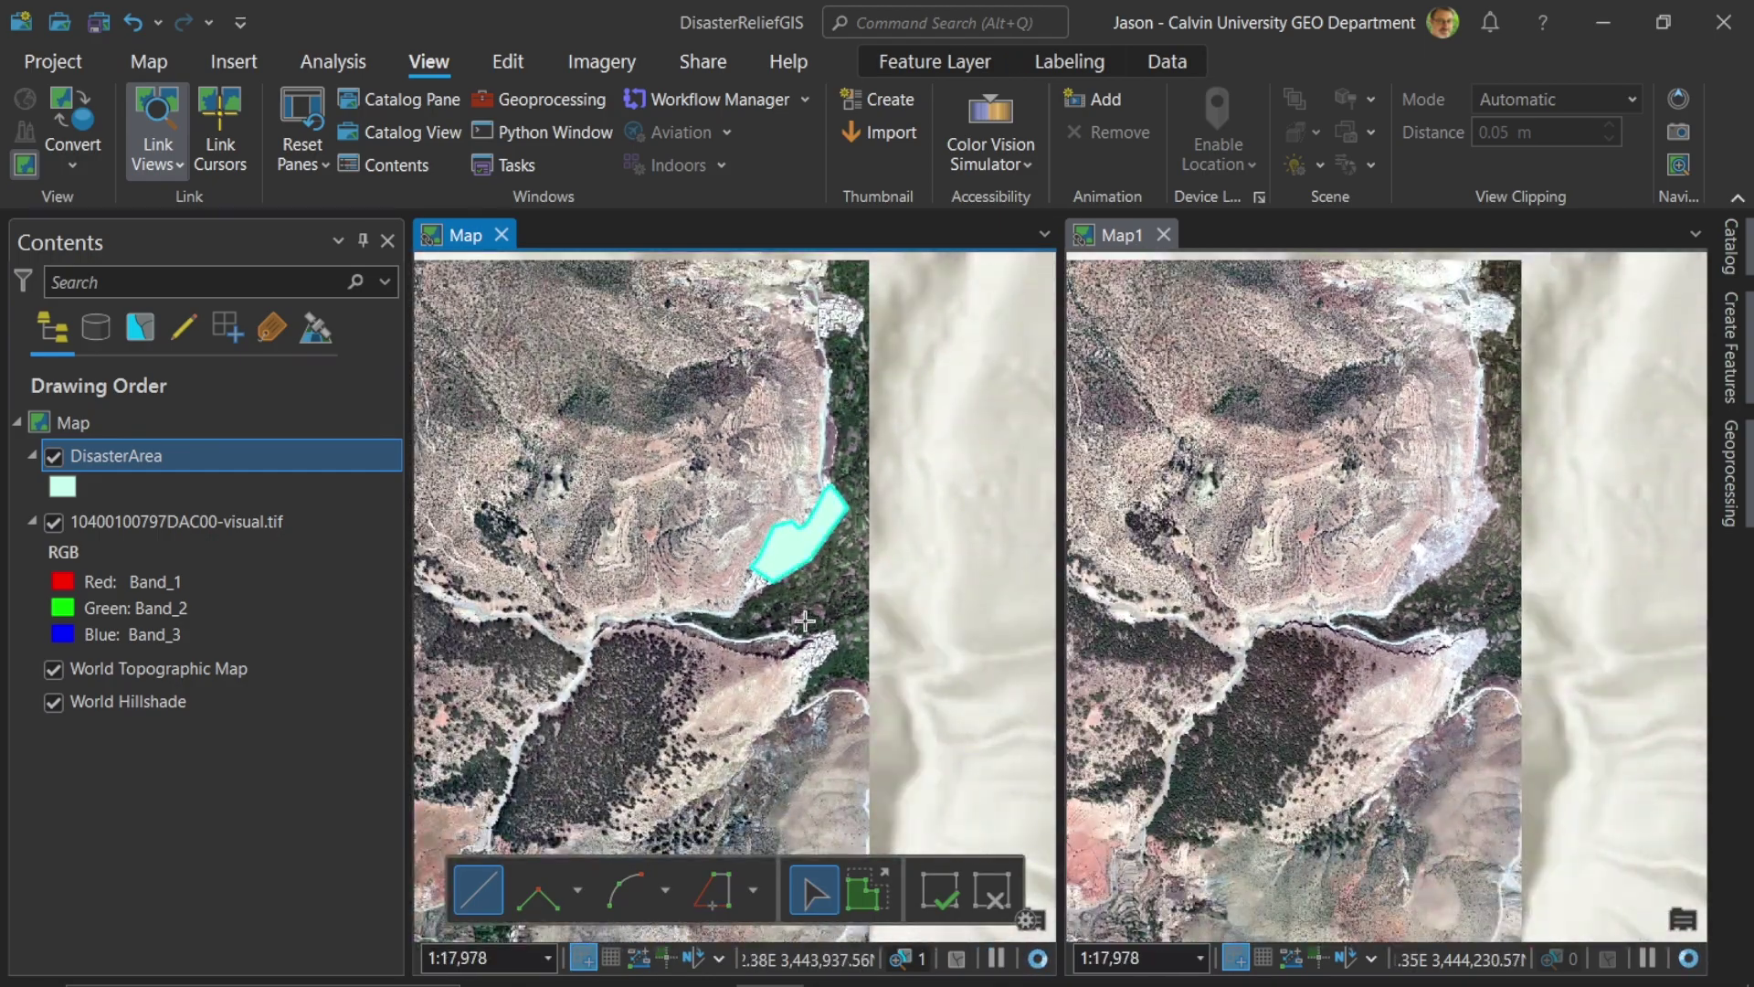
{"action": "scroll", "coordinate": [816, 654], "scroll_direction": "up", "scroll_amount": 4}
{"action": "scroll", "coordinate": [816, 654], "scroll_direction": "up", "scroll_amount": 10}
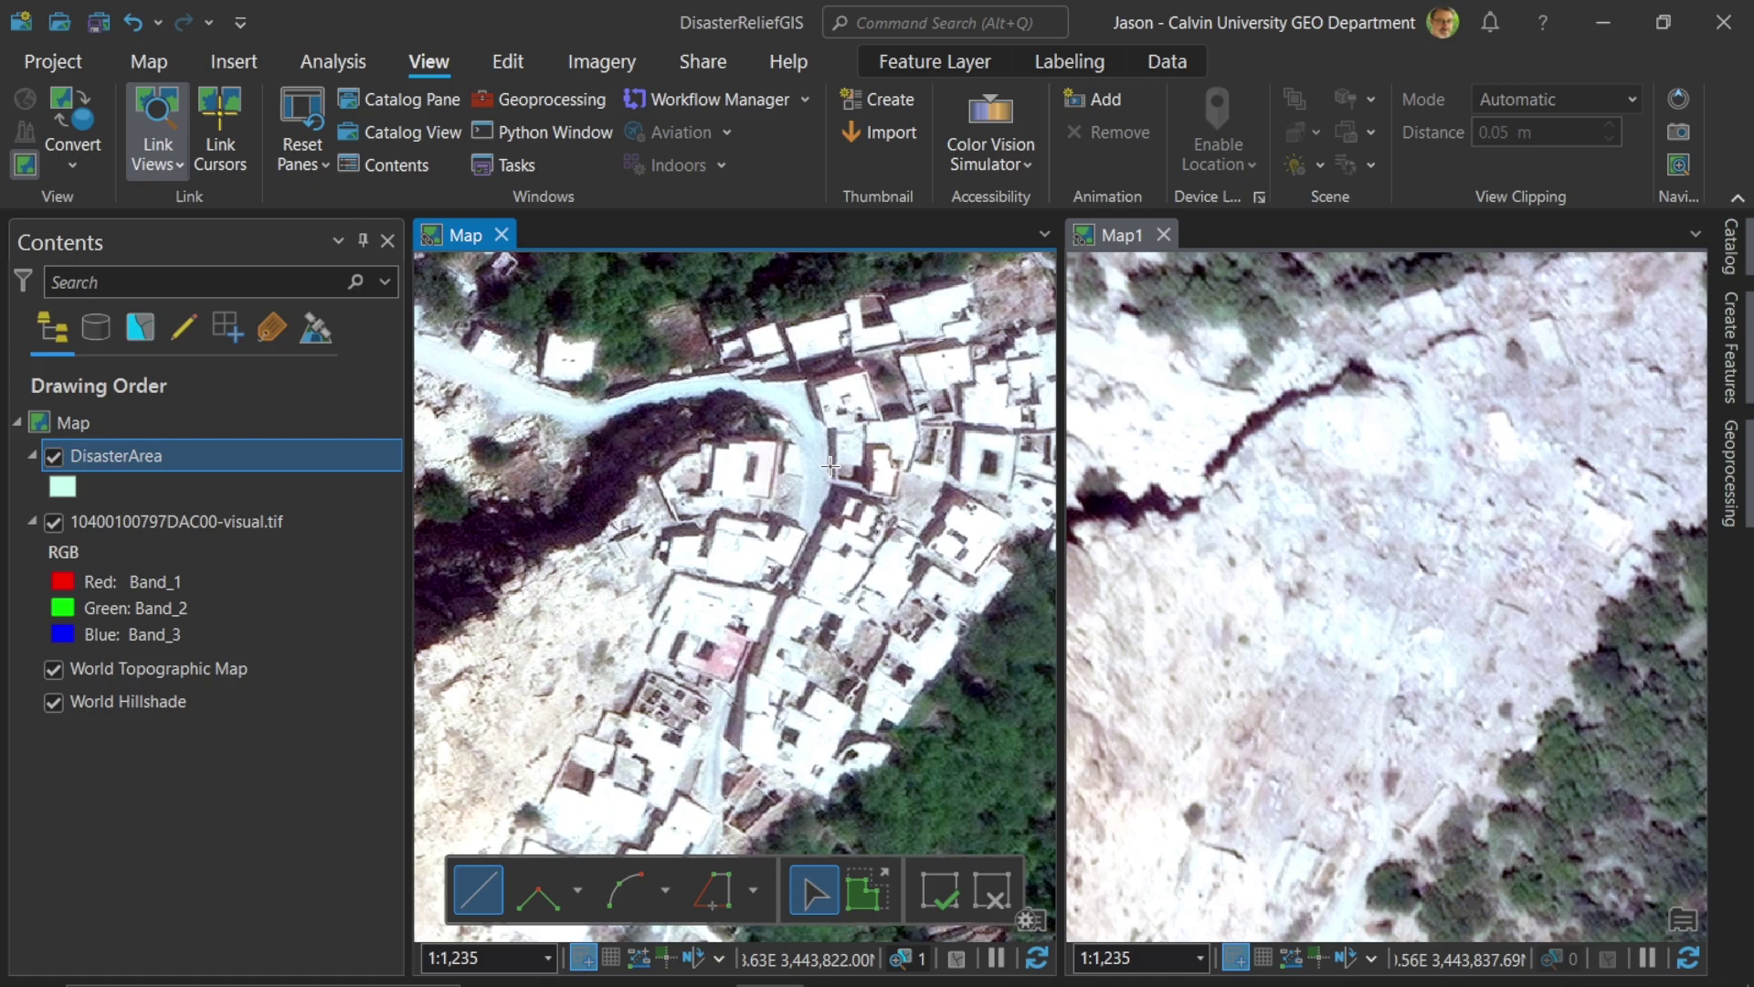
{"action": "scroll", "coordinate": [828, 441], "scroll_direction": "down", "scroll_amount": 5}
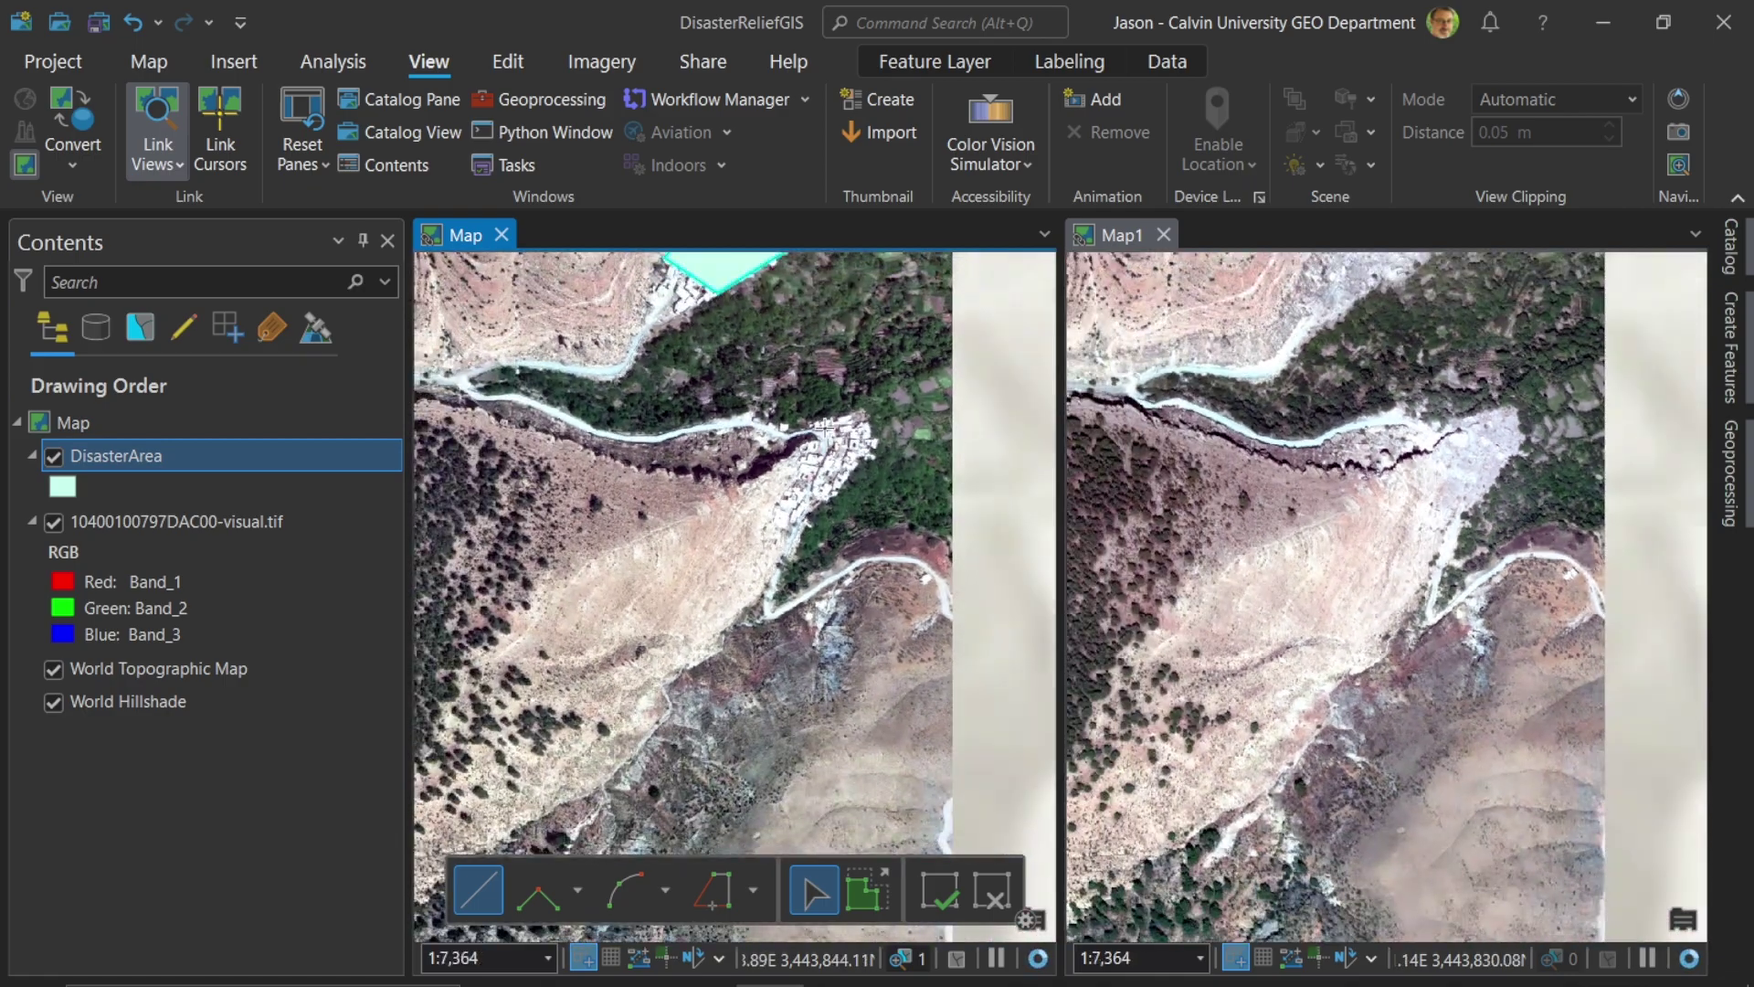
{"action": "left_click_drag", "start_coordinate": [825, 426], "coordinate": [821, 547]}
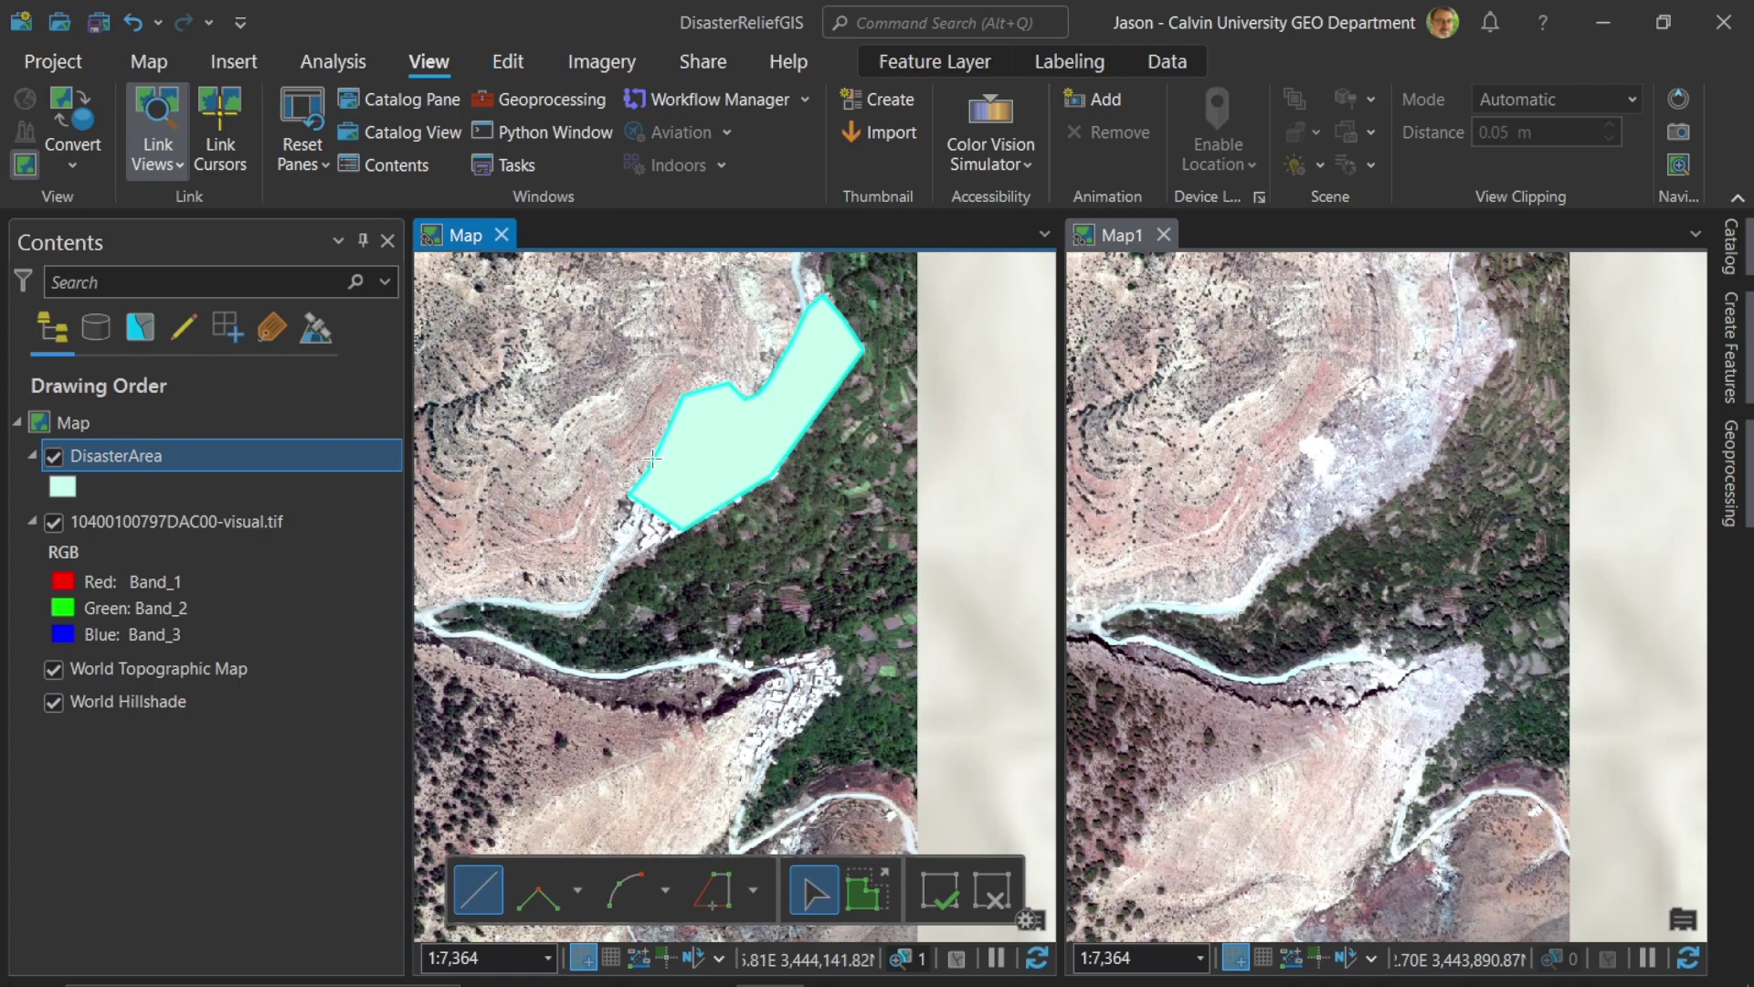
- Reopen the DisasterArea attribute table, save the pending Notes edits, and open its Fields view
{"action": "right_click", "coordinate": [134, 457]}
{"action": "left_click", "coordinate": [185, 165]}
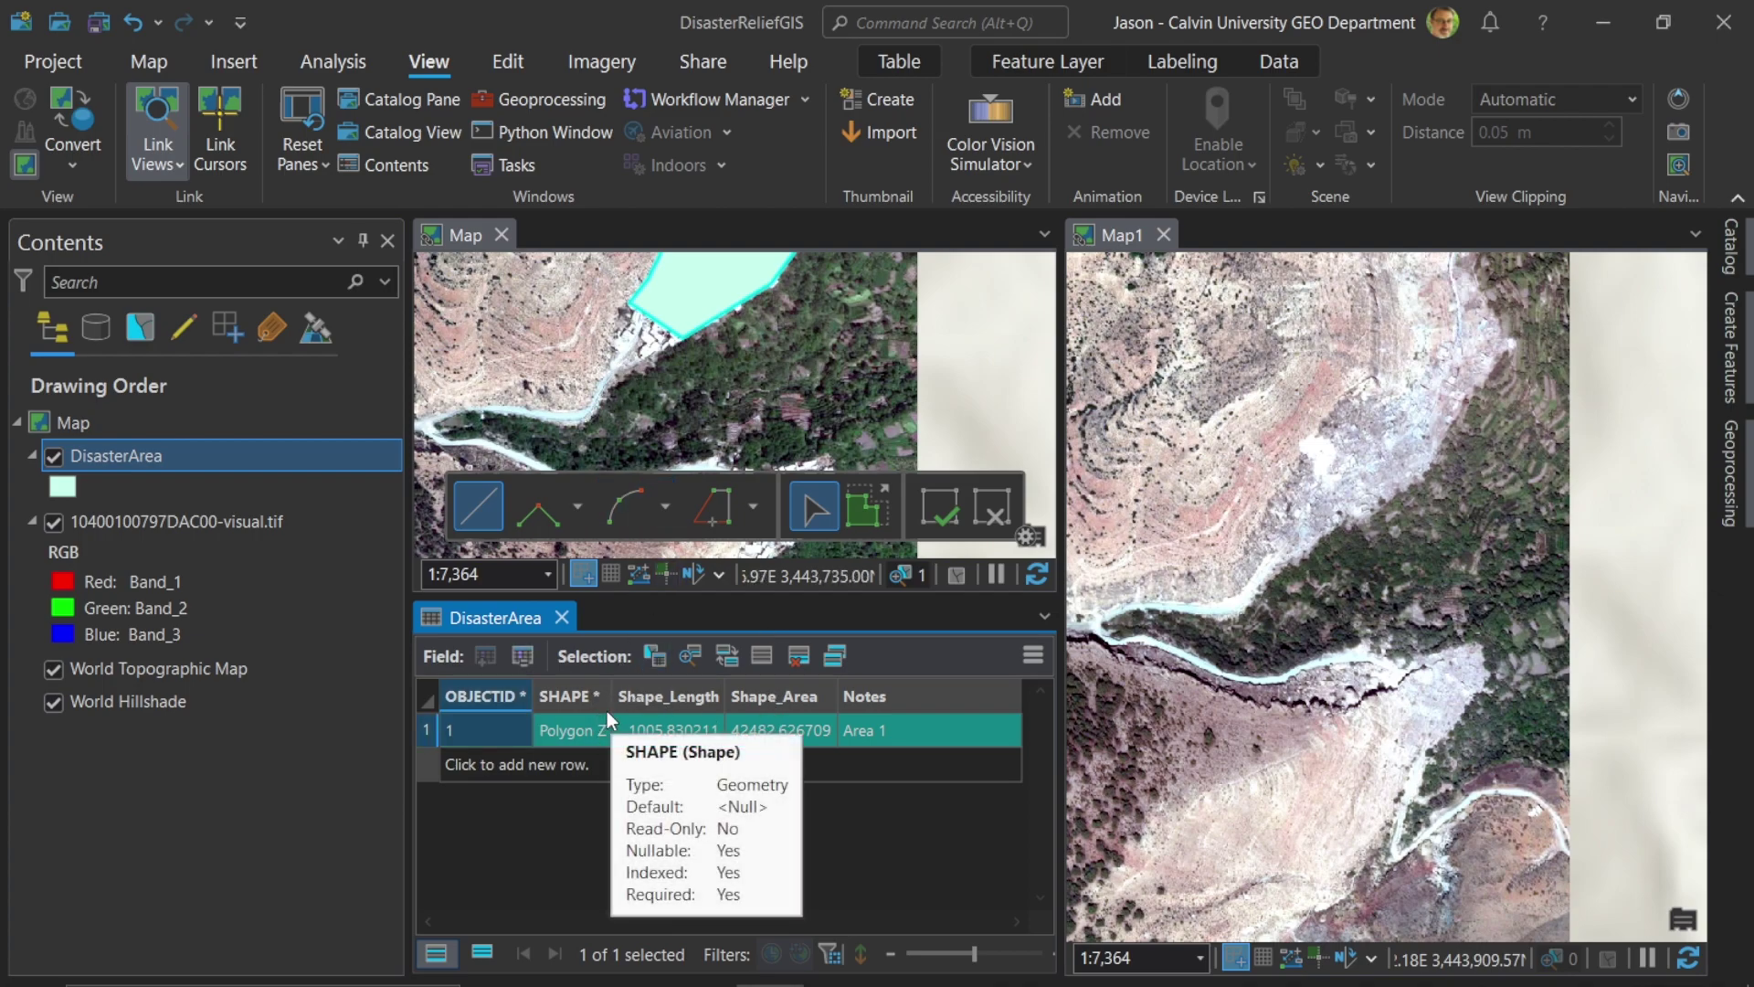
{"action": "left_click", "coordinate": [508, 61]}
{"action": "left_click", "coordinate": [220, 116]}
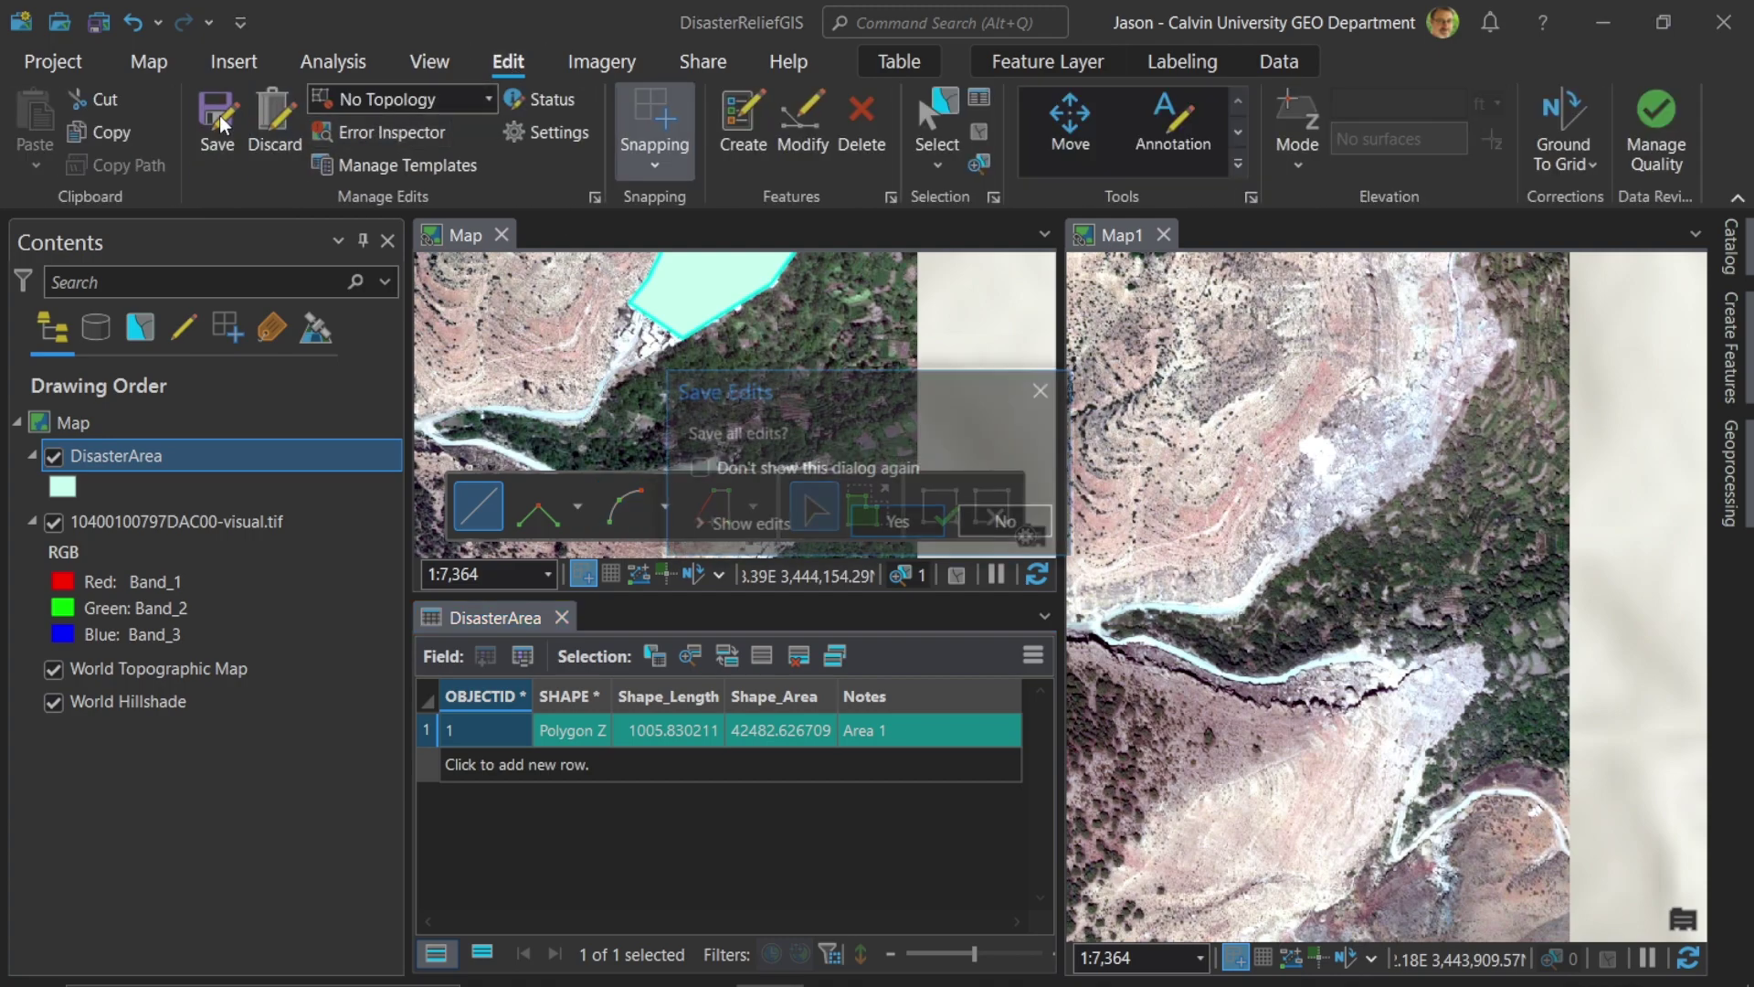
{"action": "left_click", "coordinate": [898, 520]}
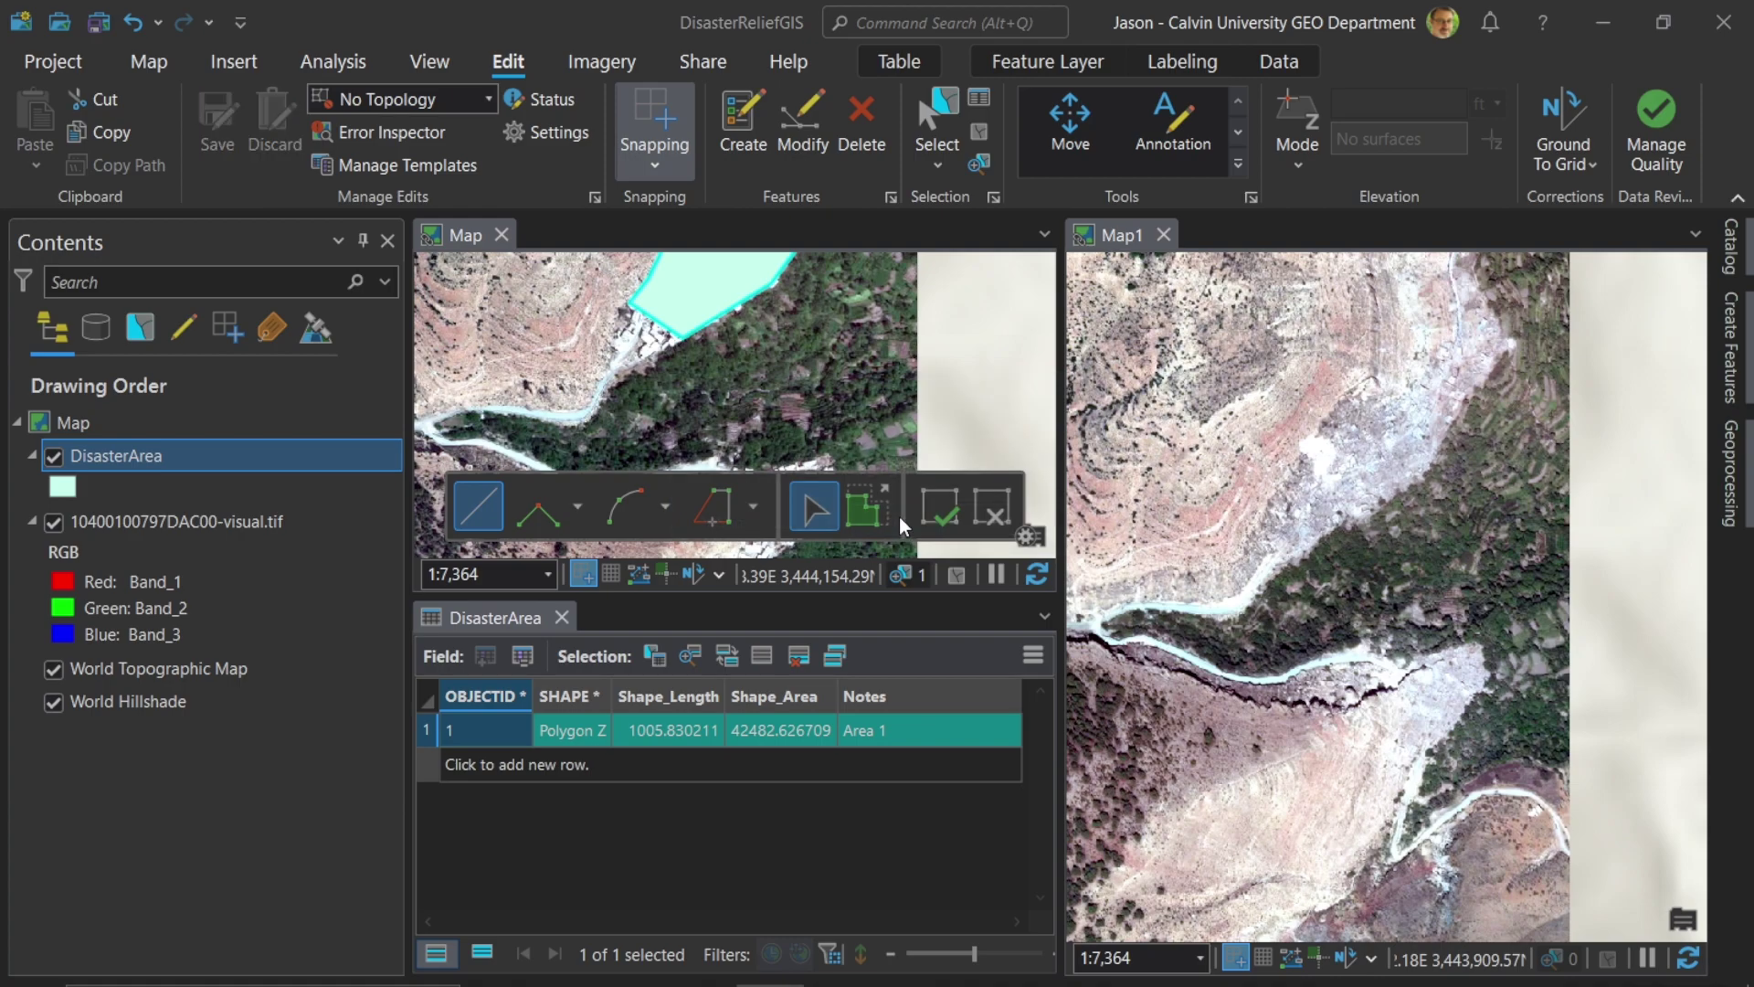
{"action": "double_click", "coordinate": [829, 687]}
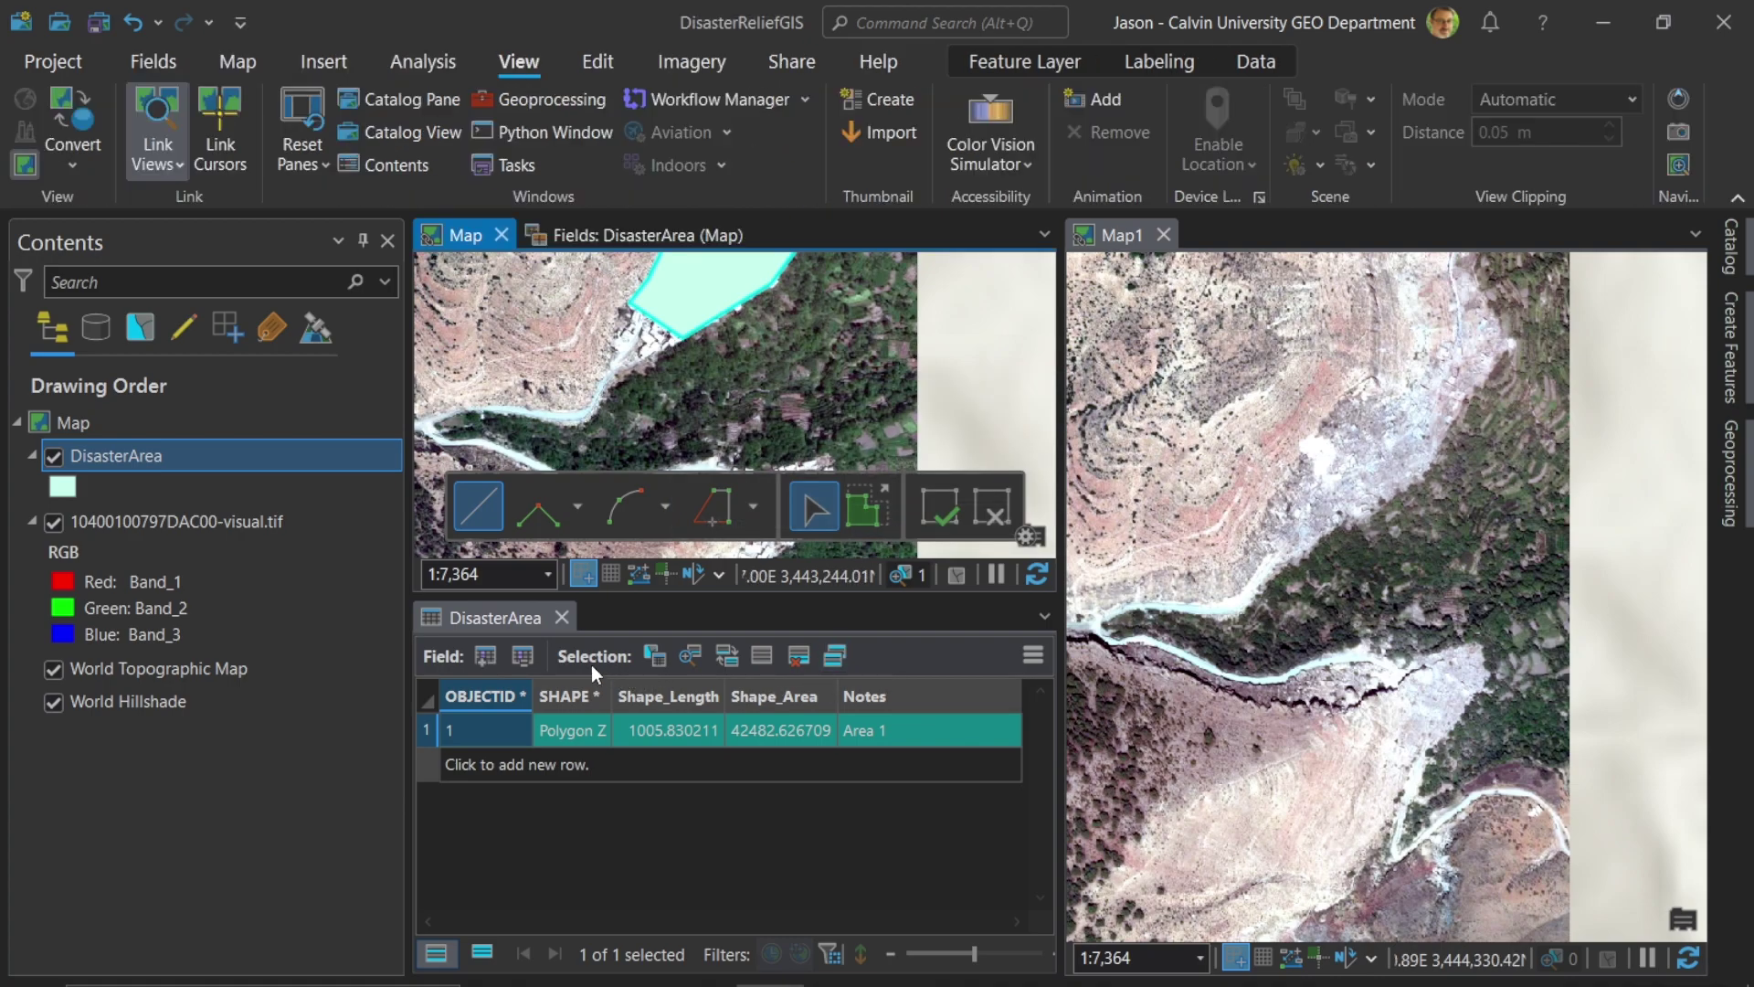
- Add new LatWGS and LonWGS fields to DisasterArea in the Fields view
{"action": "left_click", "coordinate": [485, 655]}
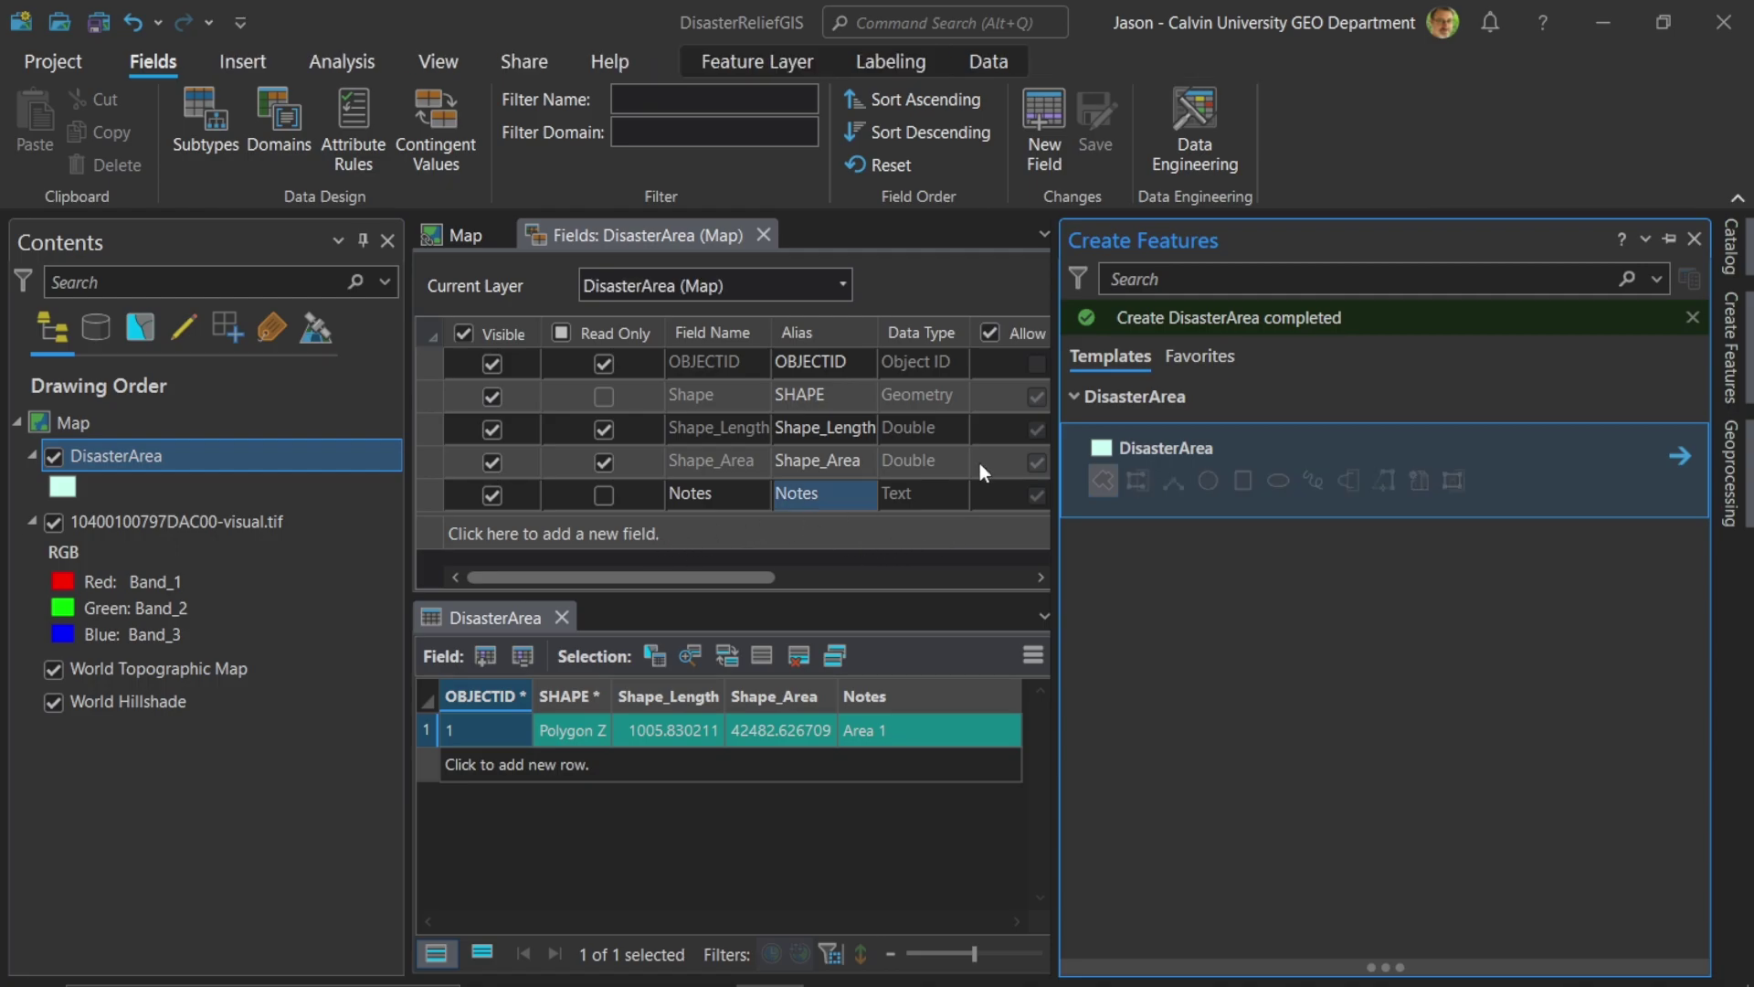
{"action": "left_click", "coordinate": [1669, 237]}
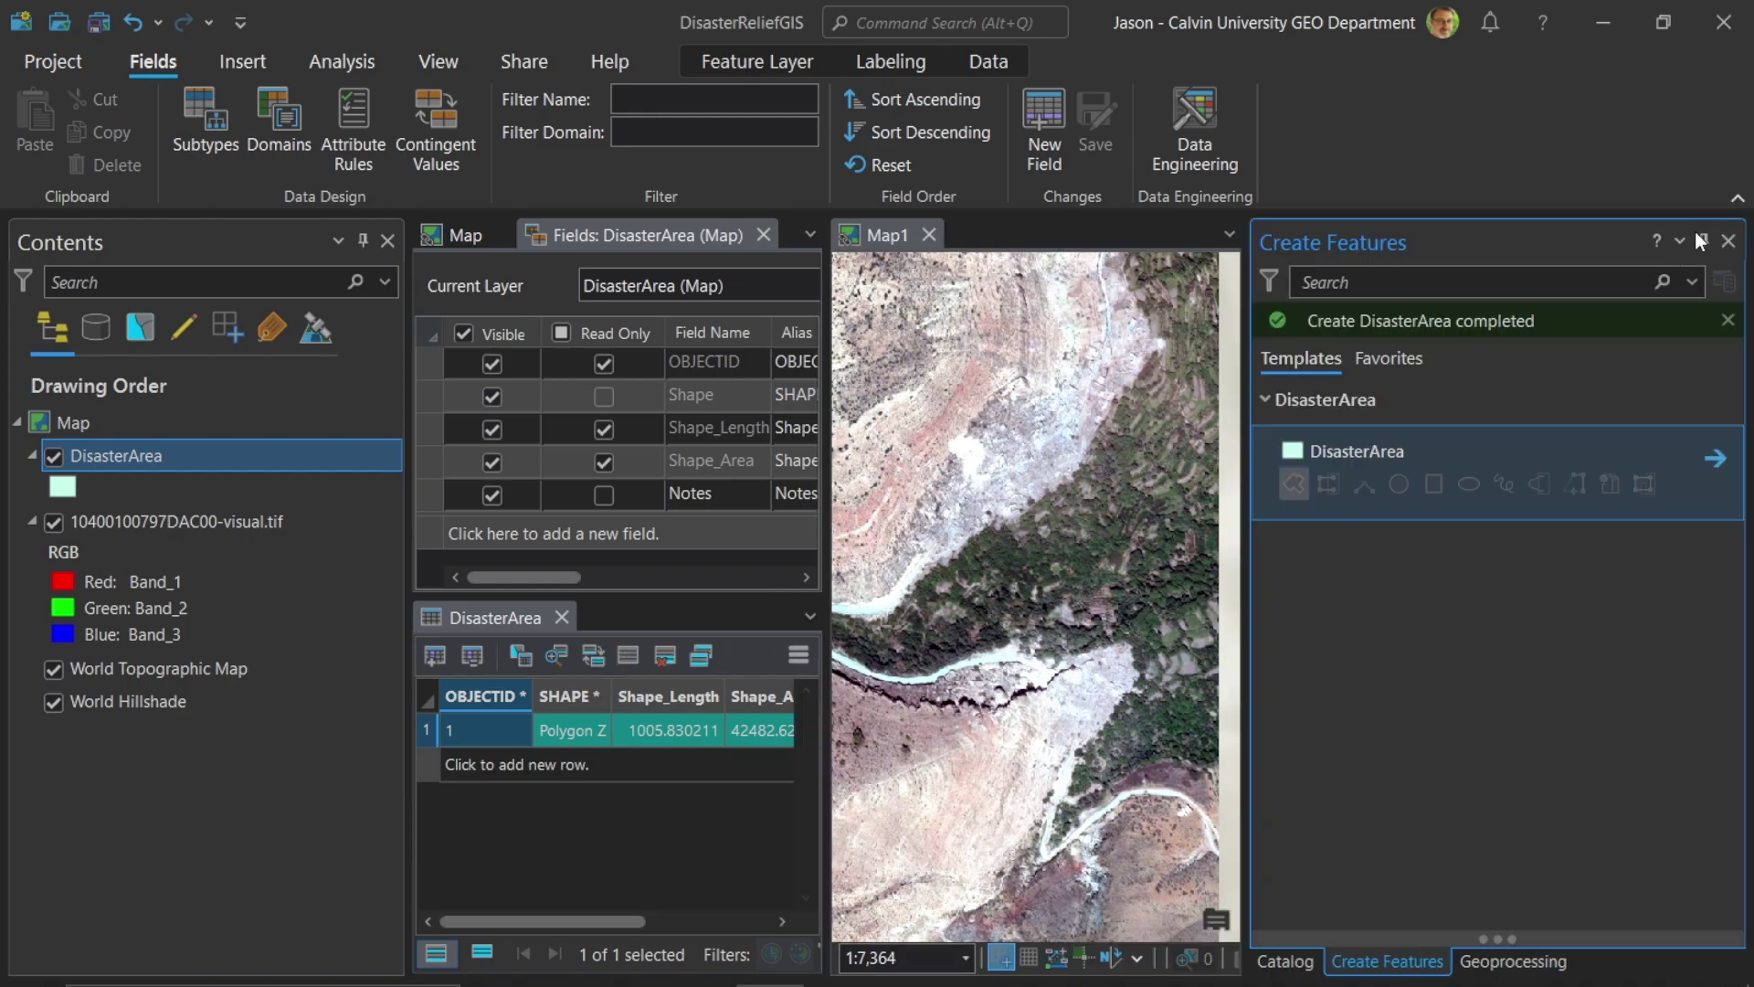
{"action": "left_click", "coordinate": [1703, 241]}
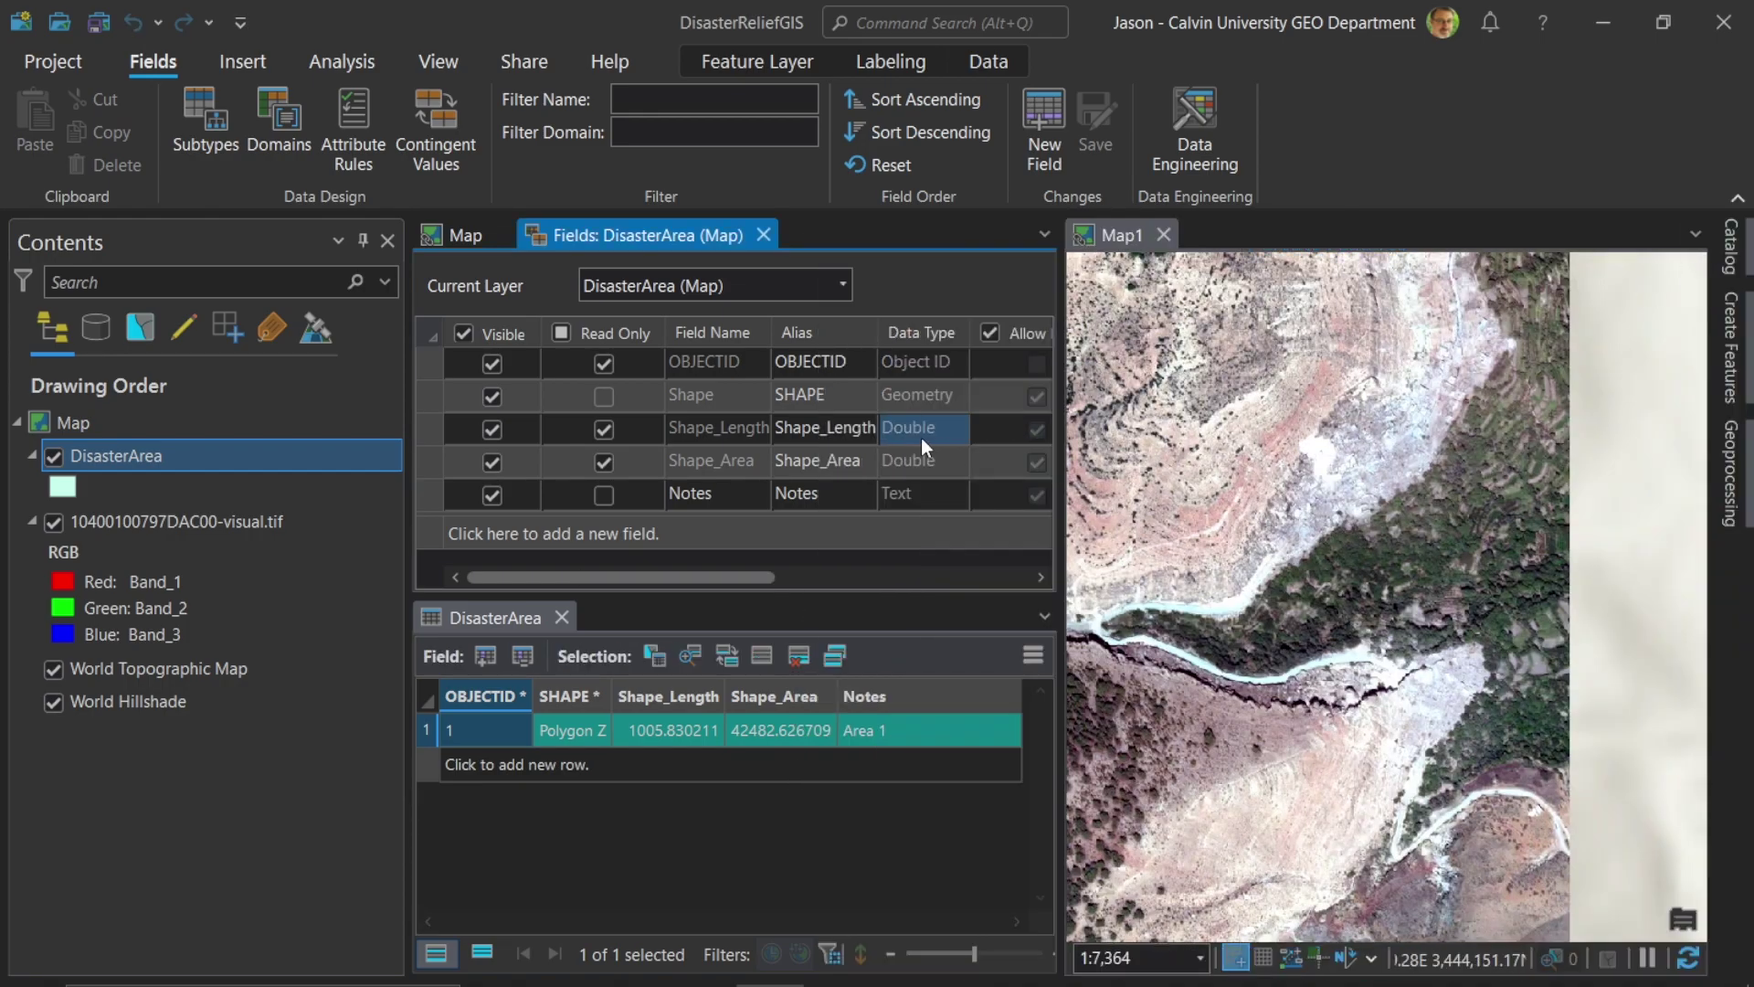
{"action": "left_click", "coordinate": [609, 532]}
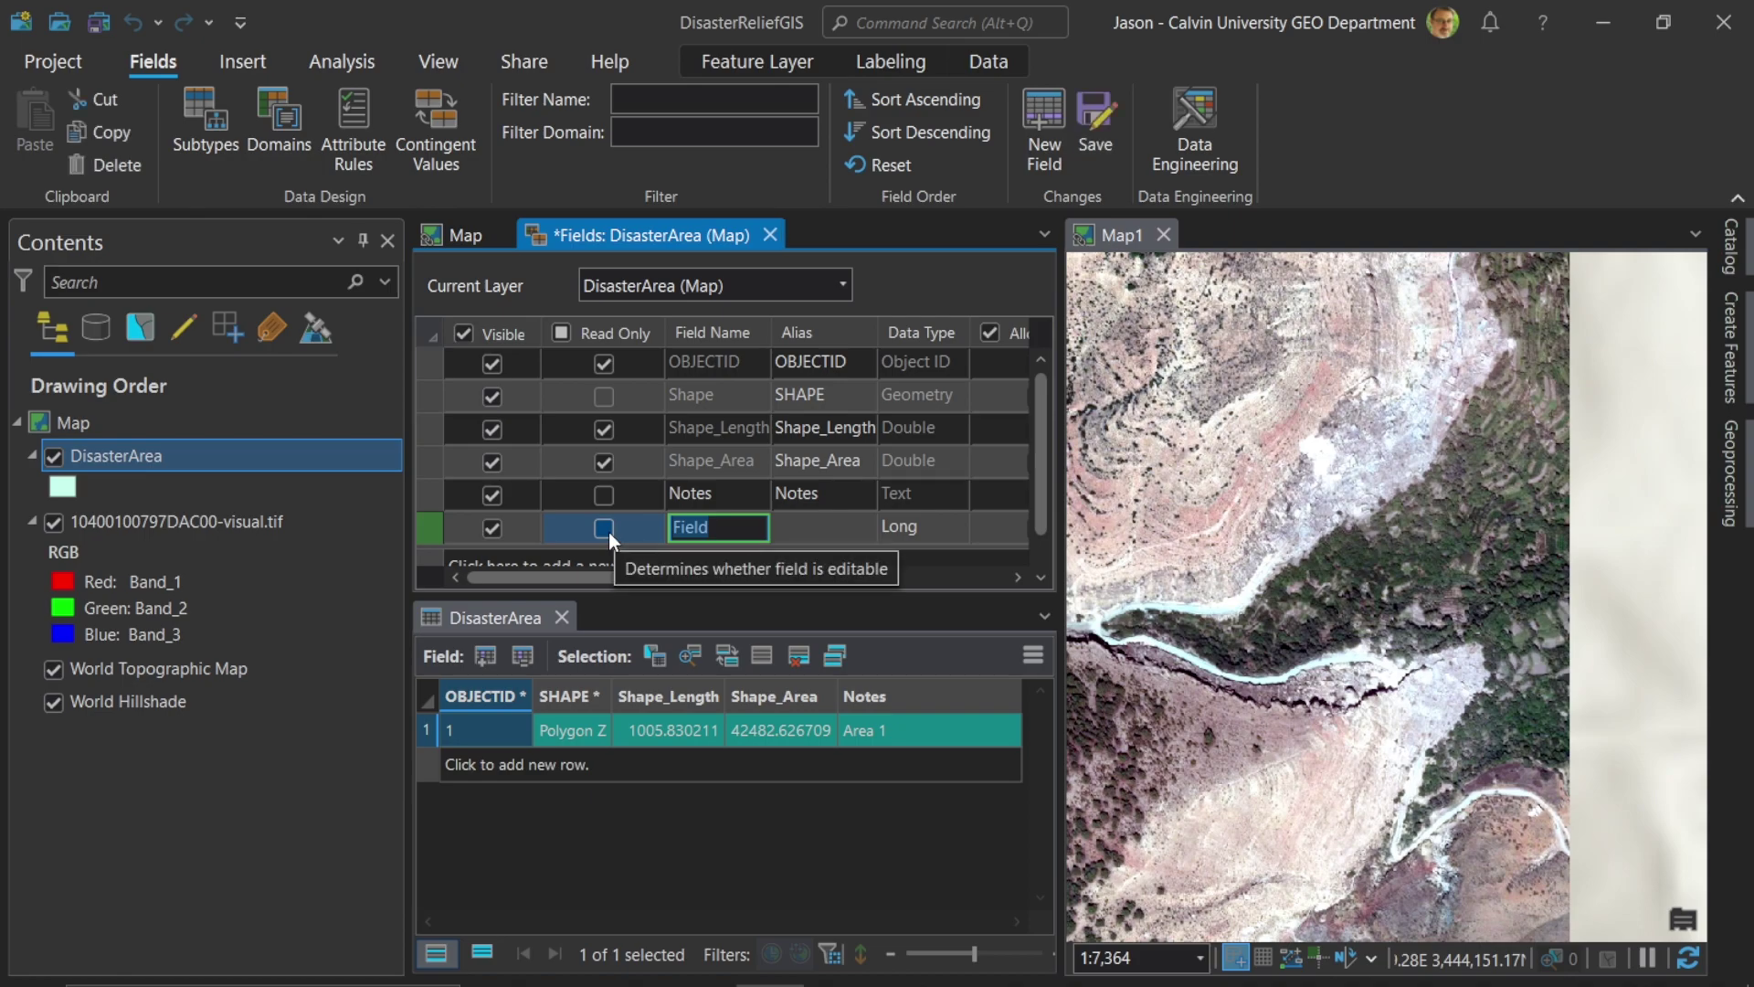
{"action": "type", "text": "Lat"}
{"action": "type", "text": "W"}
{"action": "key", "text": "BackSpace"}
{"action": "type", "text": "W"}
{"action": "key", "text": "BackSpace"}
{"action": "type", "text": "WGS"}
{"action": "key", "text": "Return"}
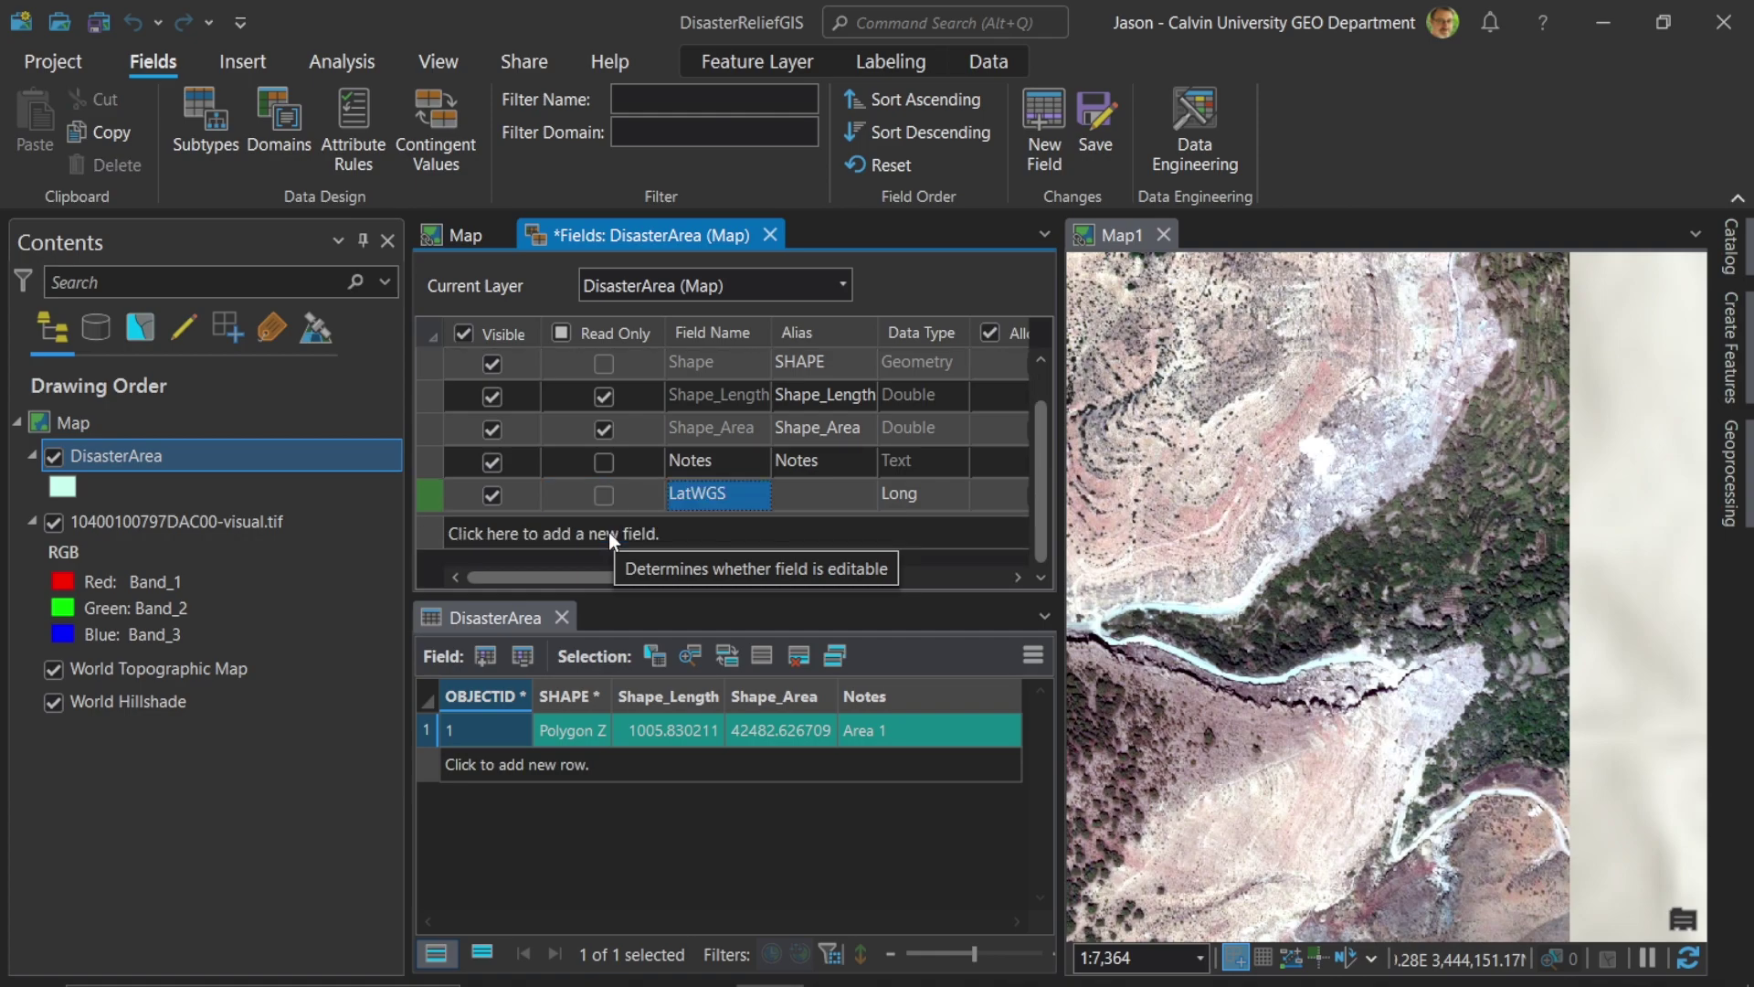
{"action": "left_click", "coordinate": [609, 531]}
{"action": "type", "text": "Lon"}
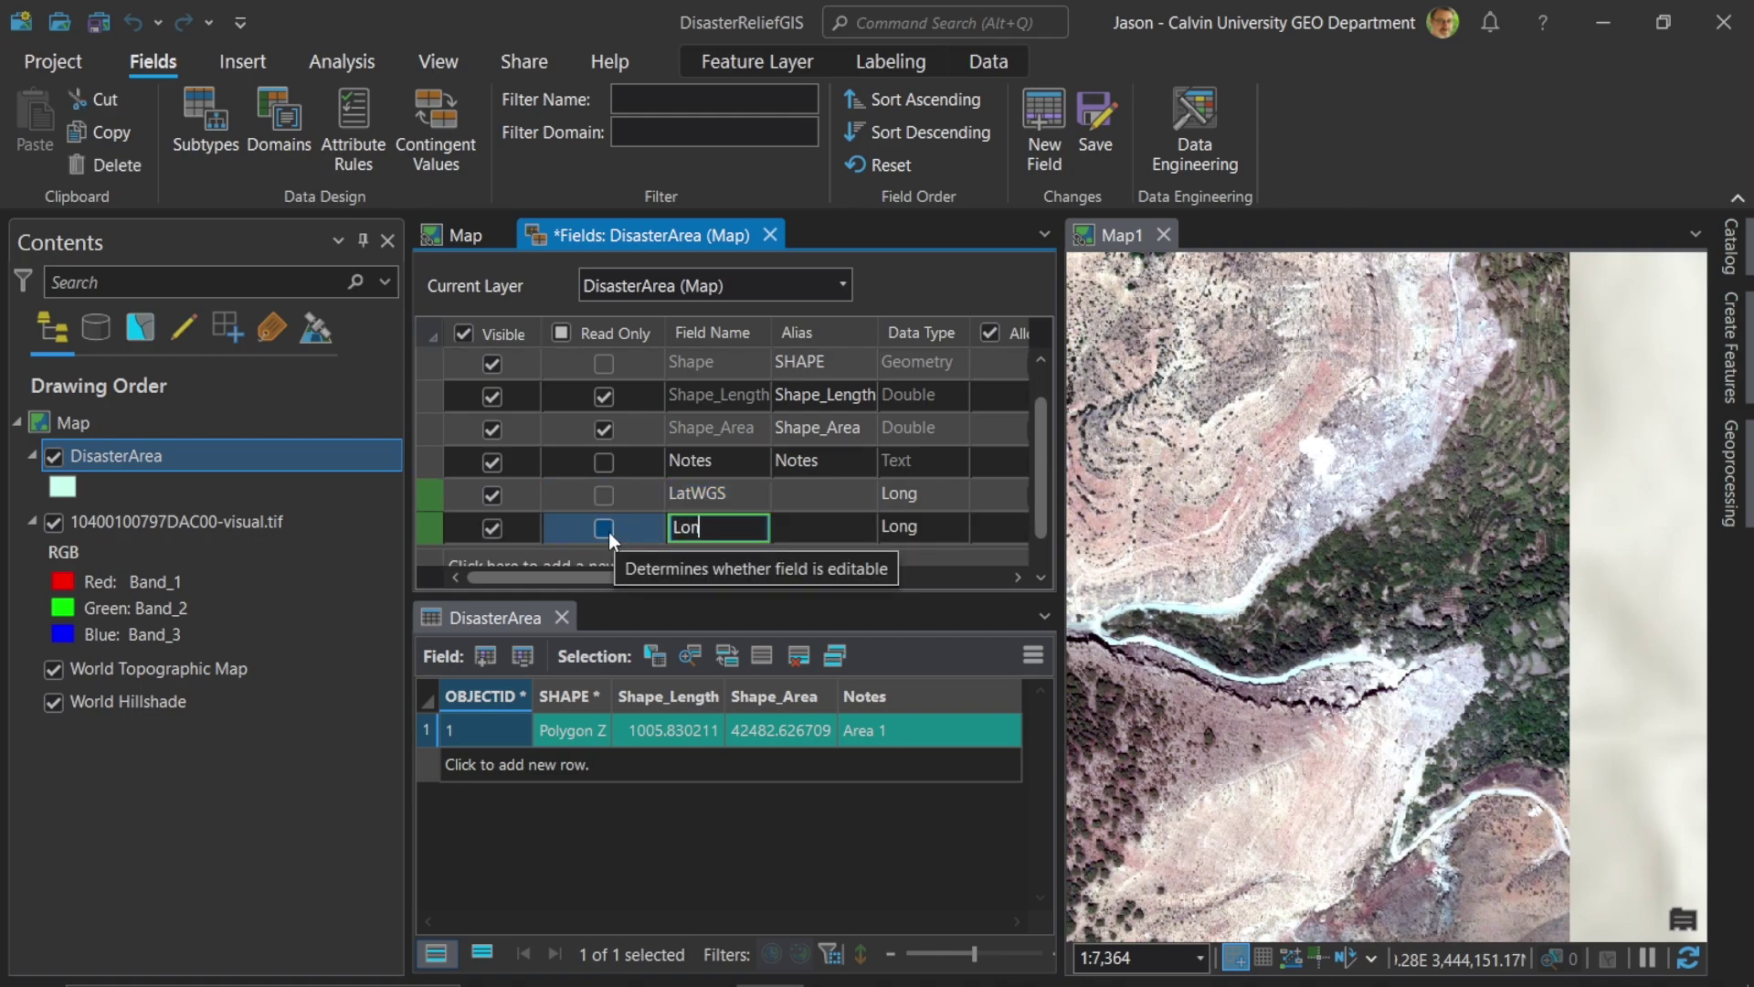
{"action": "type", "text": "WGS"}
{"action": "key", "text": "Return"}
- Add LatUTM and LonUTM fields, correcting the mistyped LonUTM name
{"action": "left_click", "coordinate": [609, 532]}
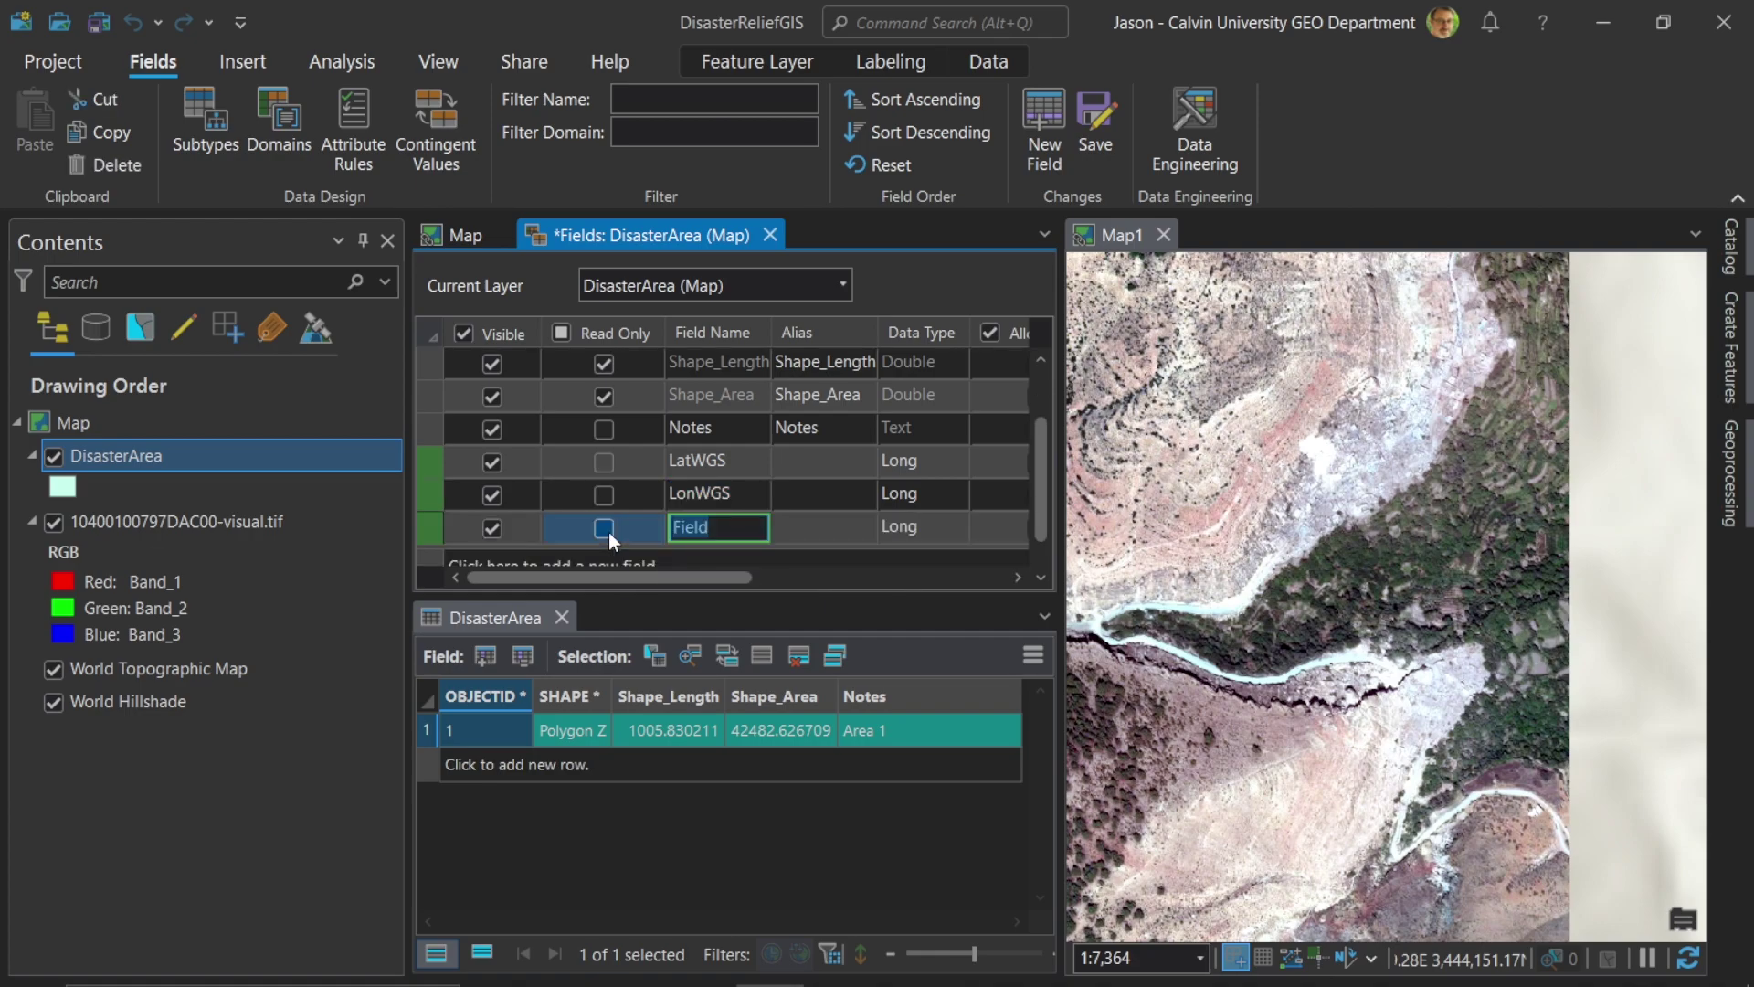
{"action": "type", "text": "LatUTM"}
{"action": "key", "text": "Return"}
{"action": "left_click", "coordinate": [609, 532]}
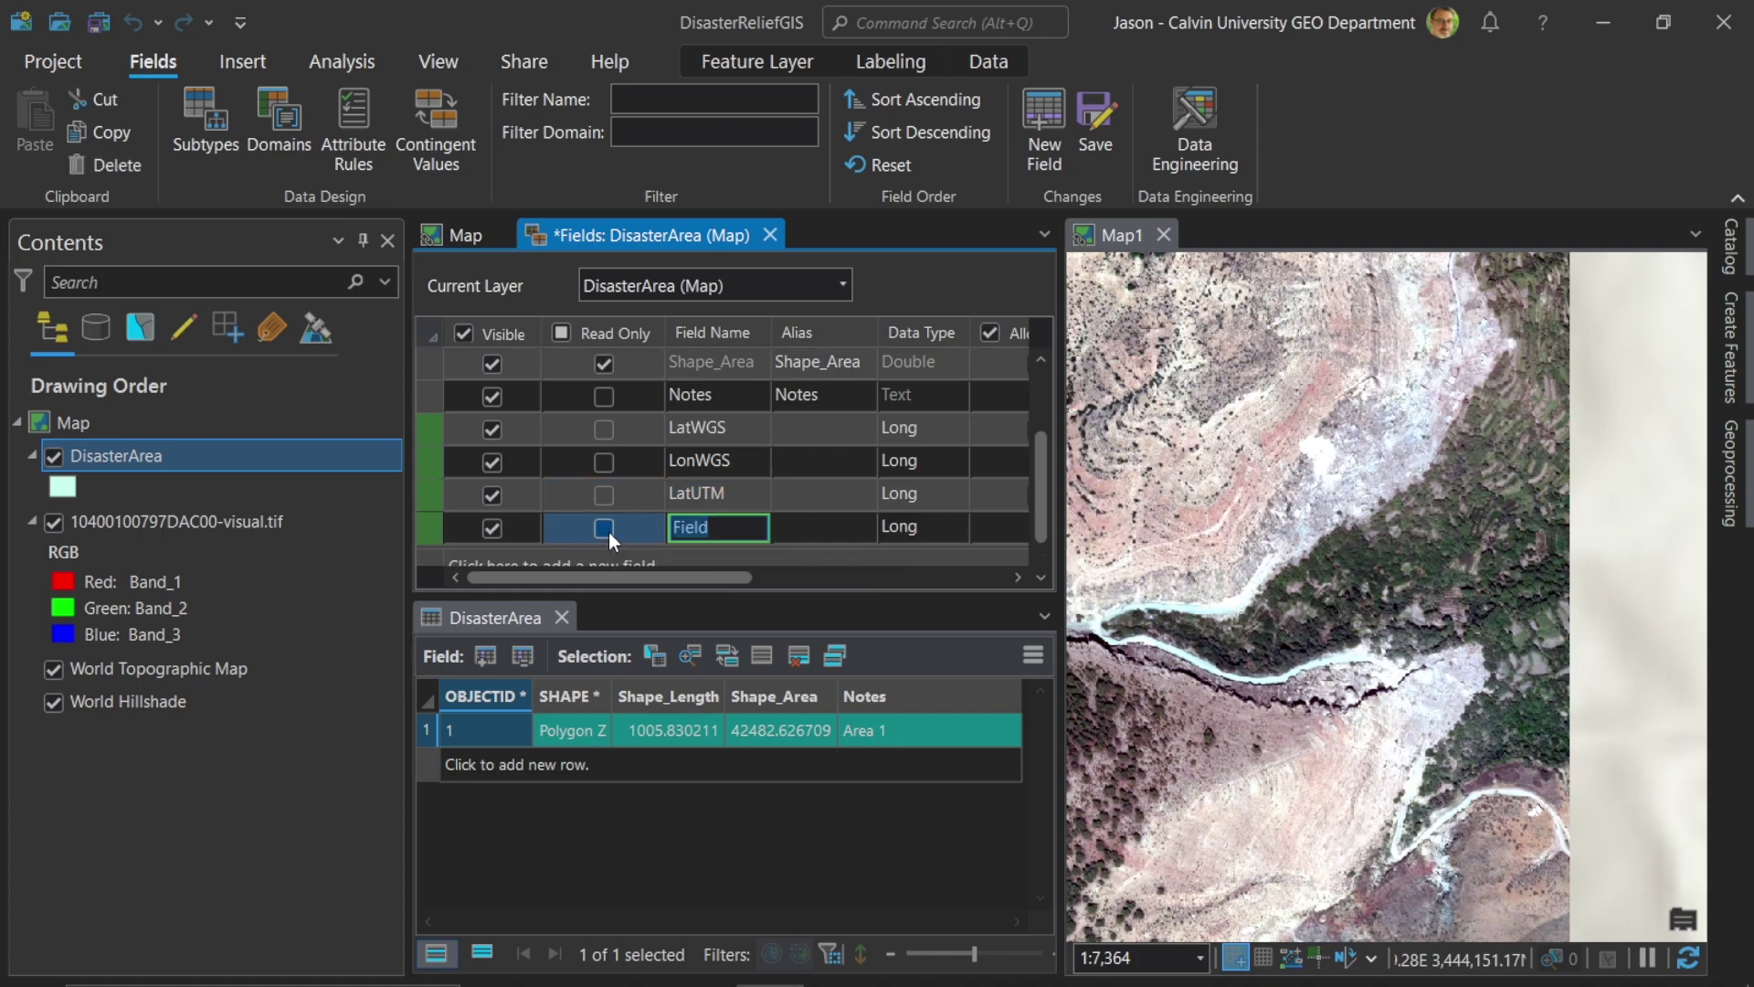
{"action": "type", "text": "Lon"}
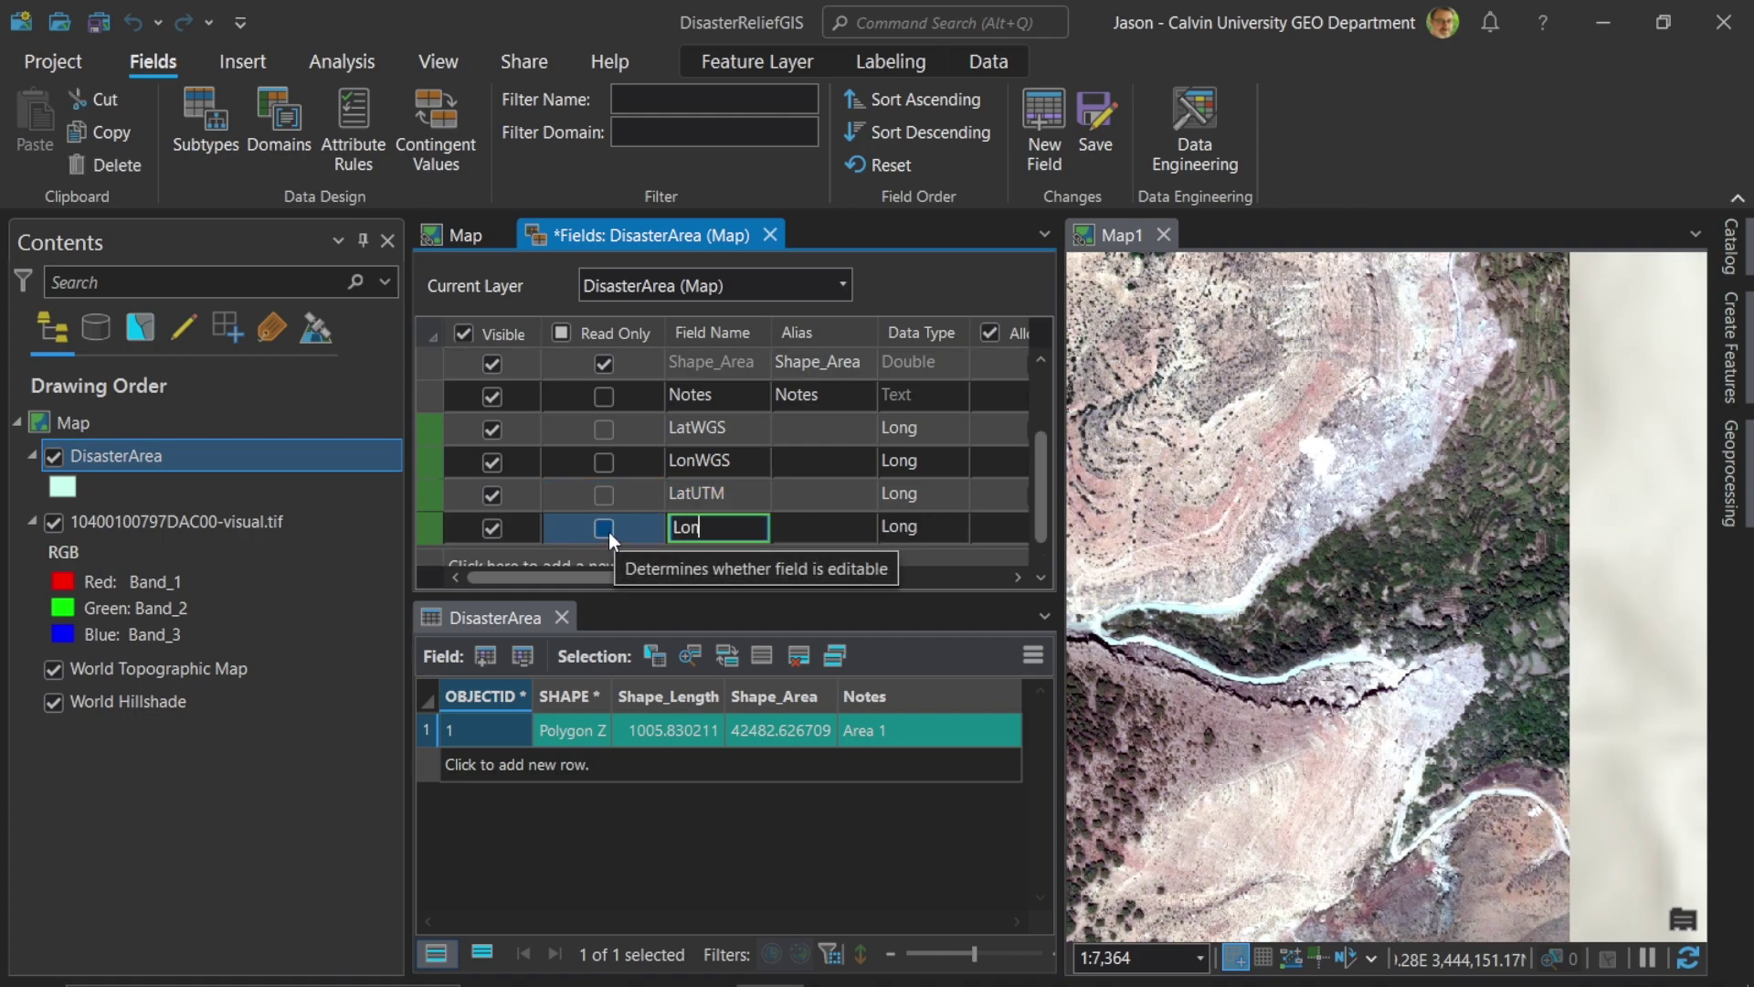
{"action": "type", "text": "TUM"}
{"action": "key", "text": "BackSpace"}
{"action": "key", "text": "BackSpace"}
{"action": "key", "text": "BackSpace"}
{"action": "type", "text": "UTM"}
- Set the data type of LatWGS, LonWGS, LatUTM and LonUTM to Float
{"action": "left_click", "coordinate": [936, 430]}
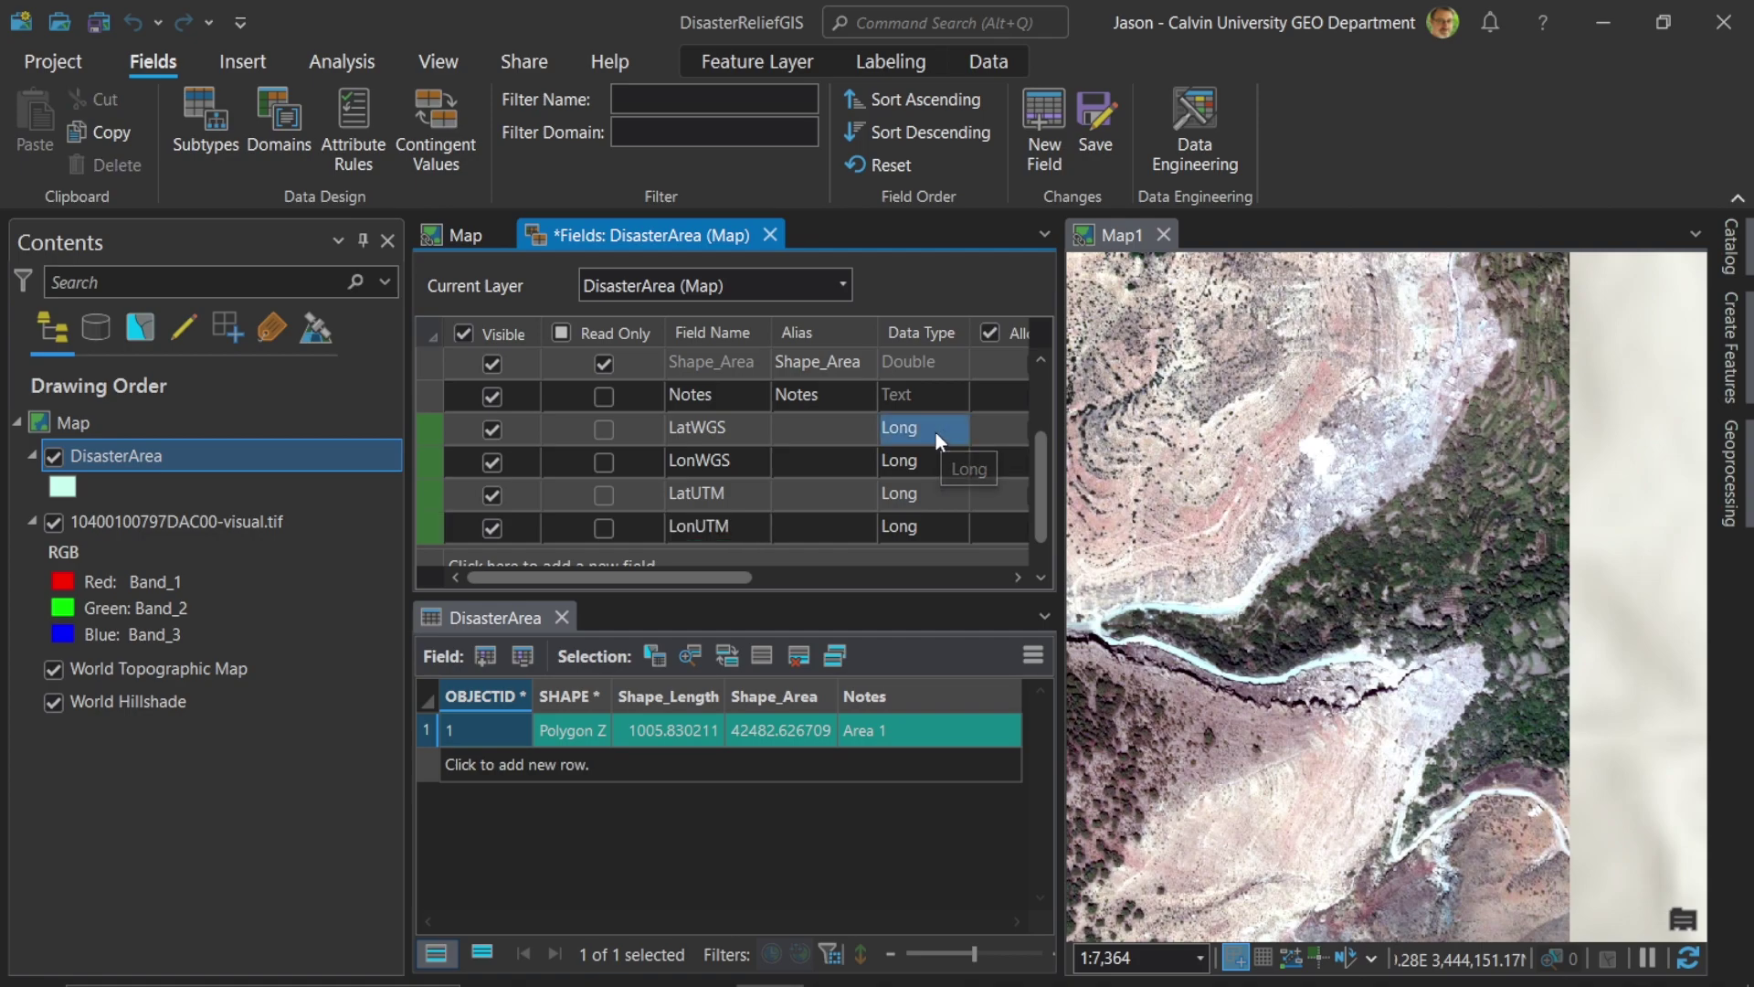
{"action": "left_click", "coordinate": [940, 435]}
{"action": "left_click", "coordinate": [955, 430]}
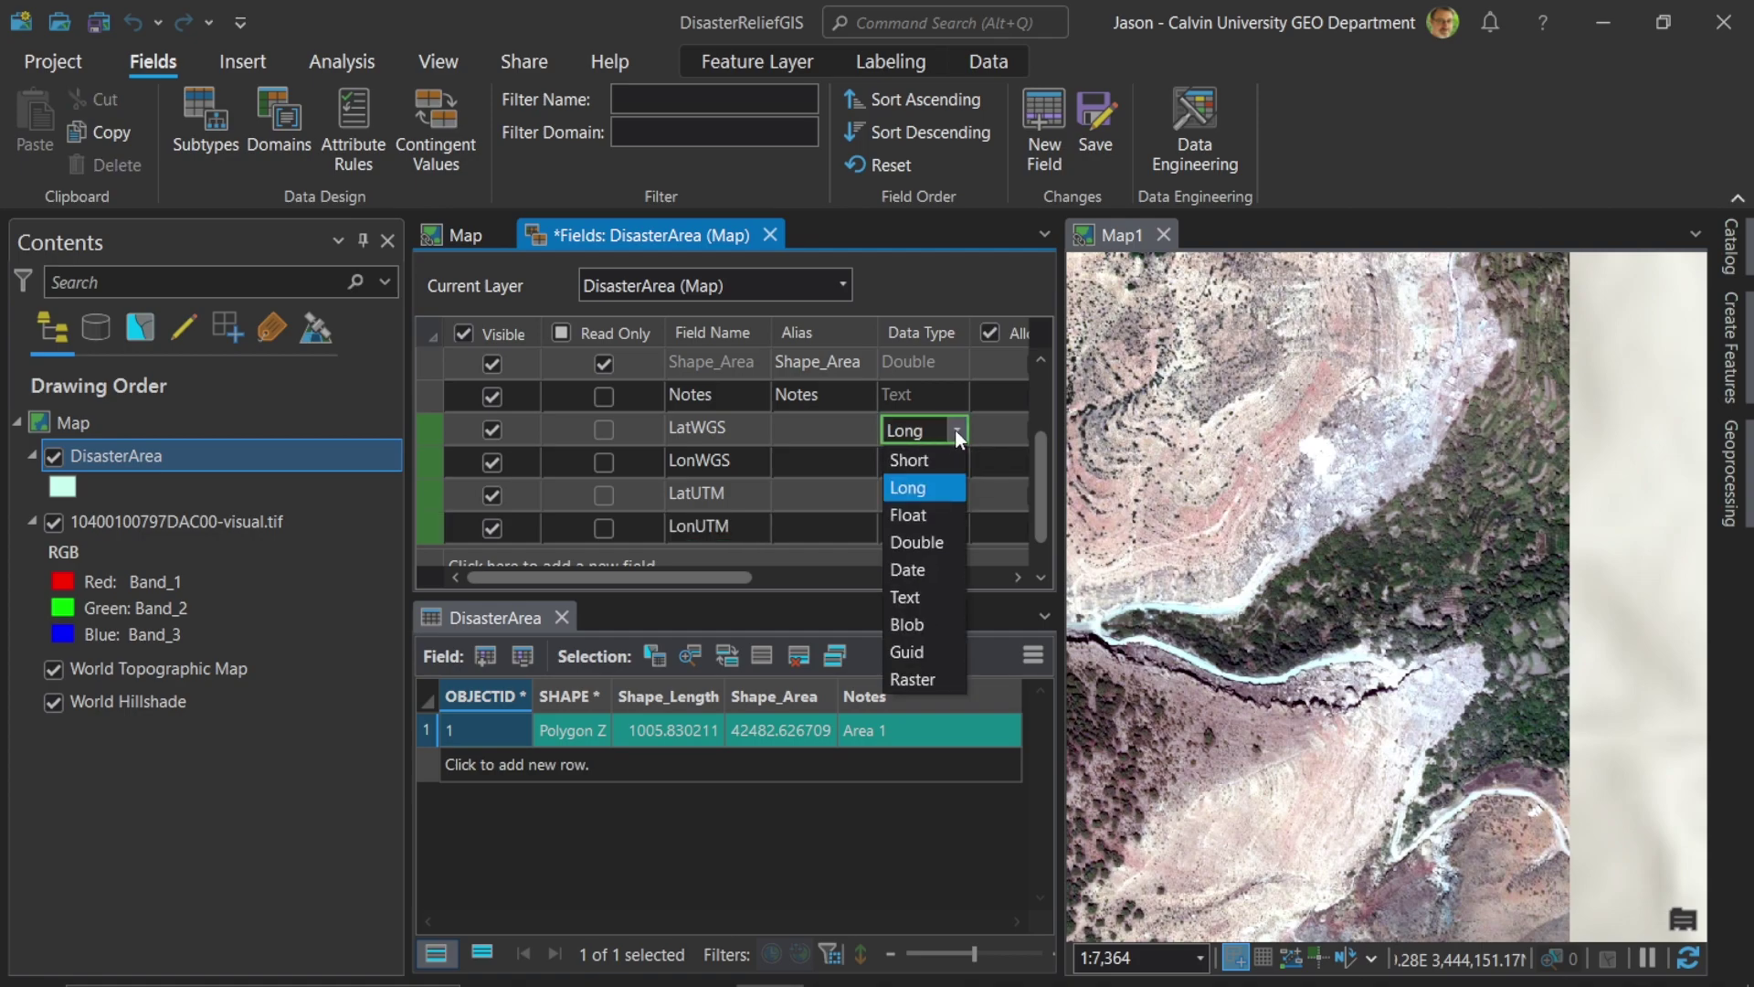
{"action": "left_click", "coordinate": [942, 513]}
{"action": "left_click", "coordinate": [950, 466]}
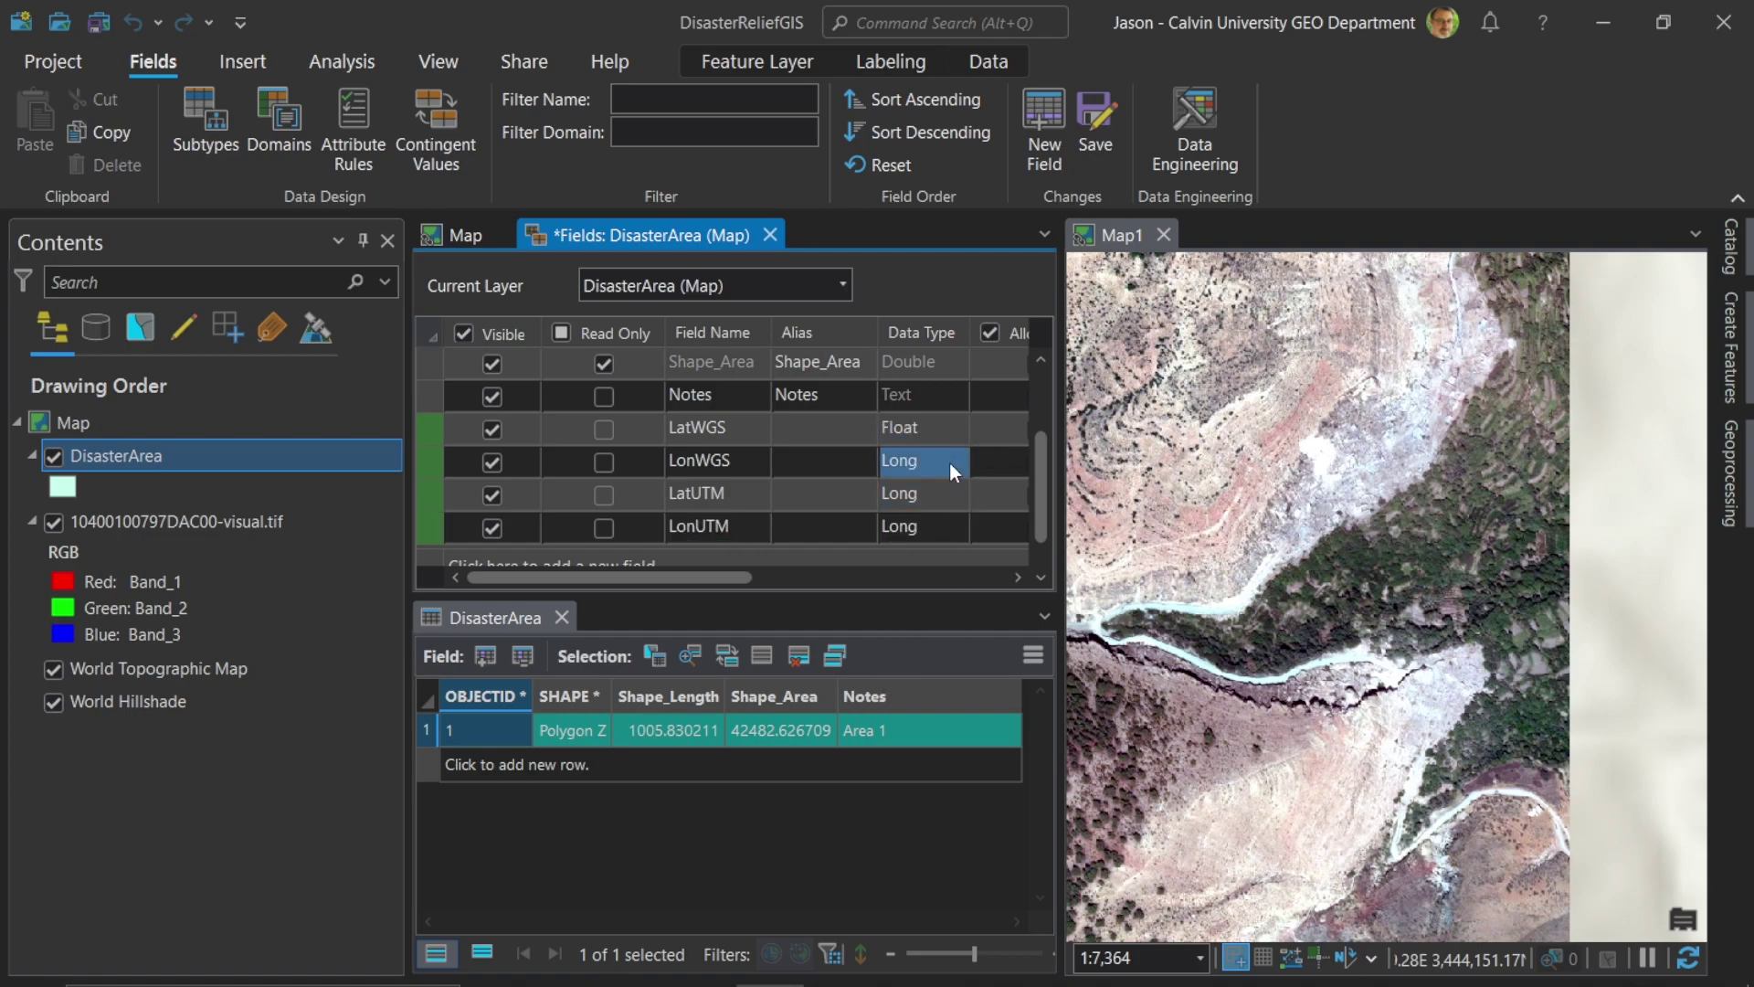
{"action": "left_click", "coordinate": [952, 463]}
{"action": "left_click", "coordinate": [952, 463]}
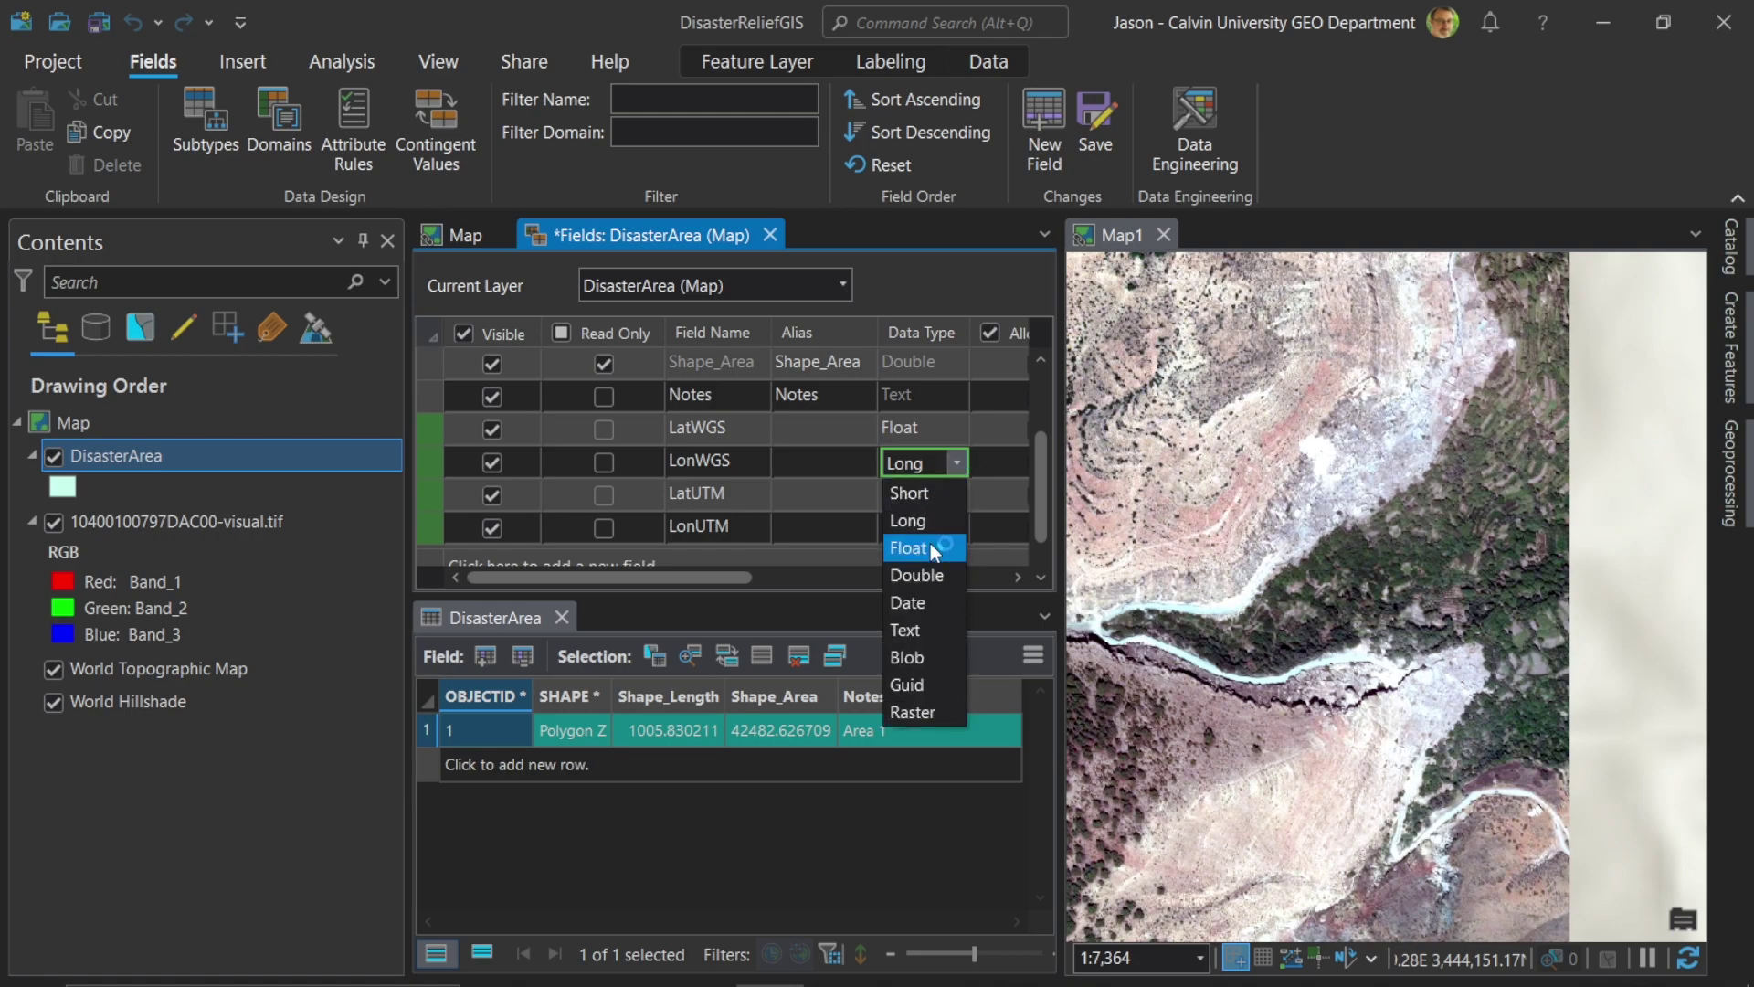
{"action": "left_click", "coordinate": [930, 543]}
{"action": "left_click", "coordinate": [947, 499]}
{"action": "left_click", "coordinate": [947, 499]}
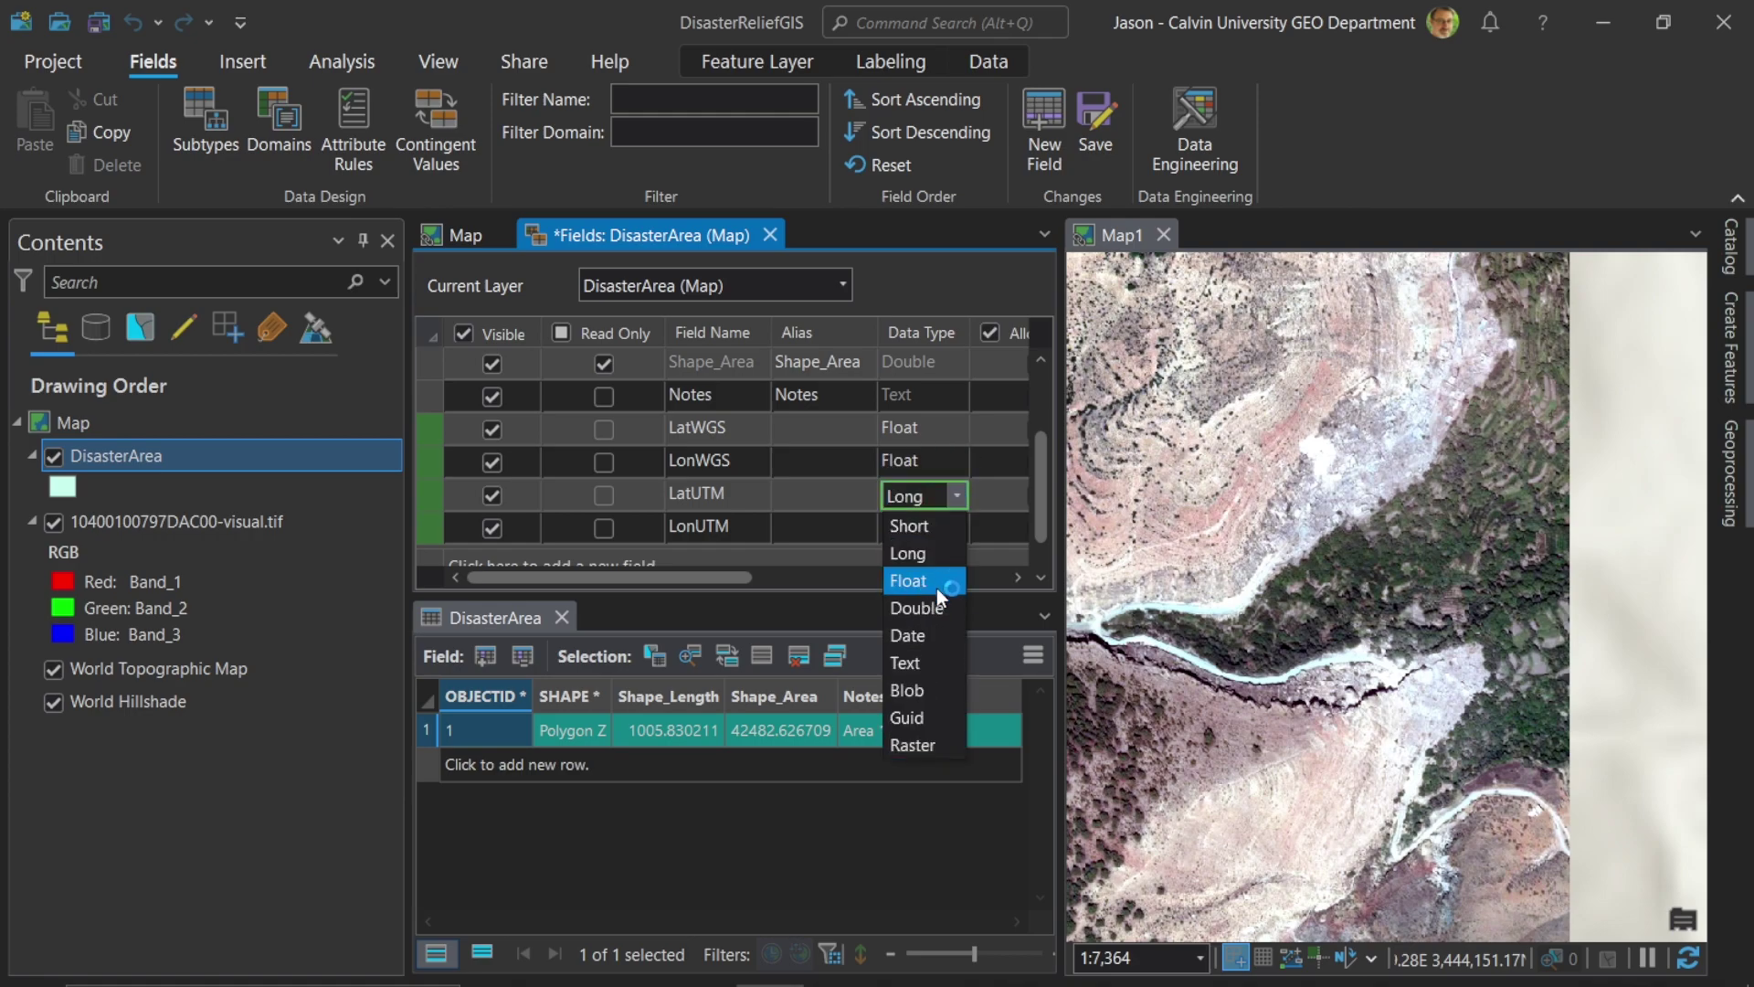
{"action": "left_click", "coordinate": [936, 588]}
{"action": "double_click", "coordinate": [967, 525]}
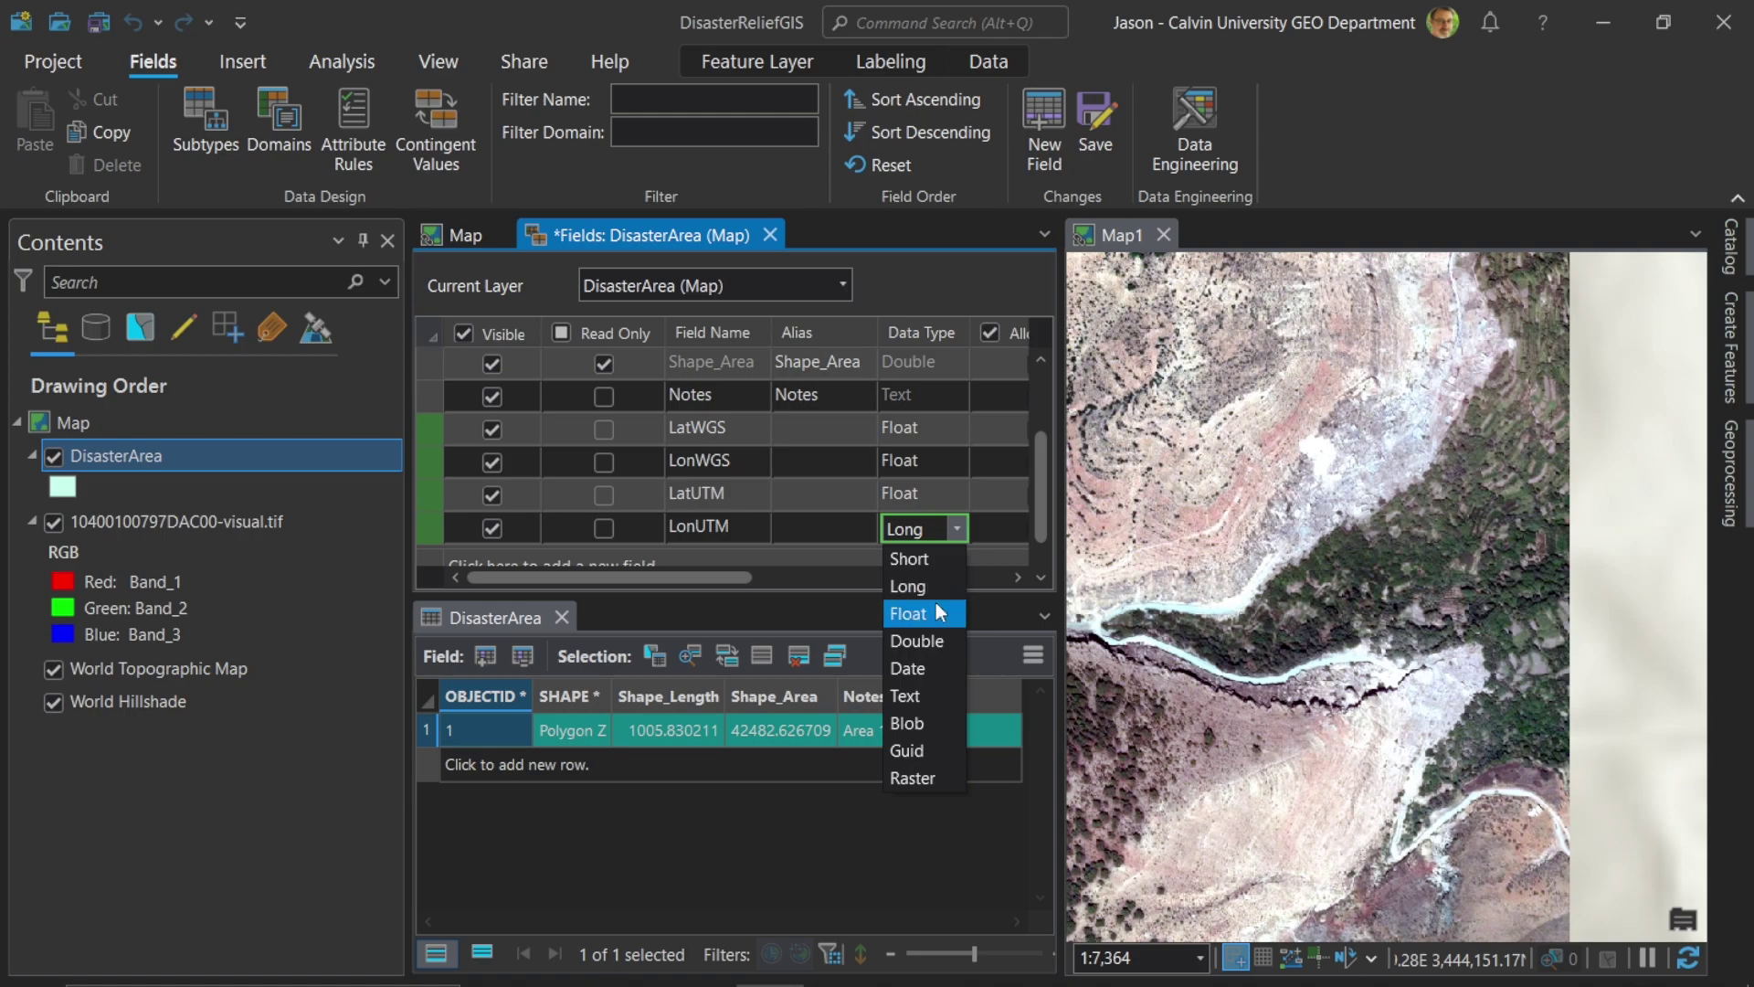
{"action": "left_click", "coordinate": [937, 611]}
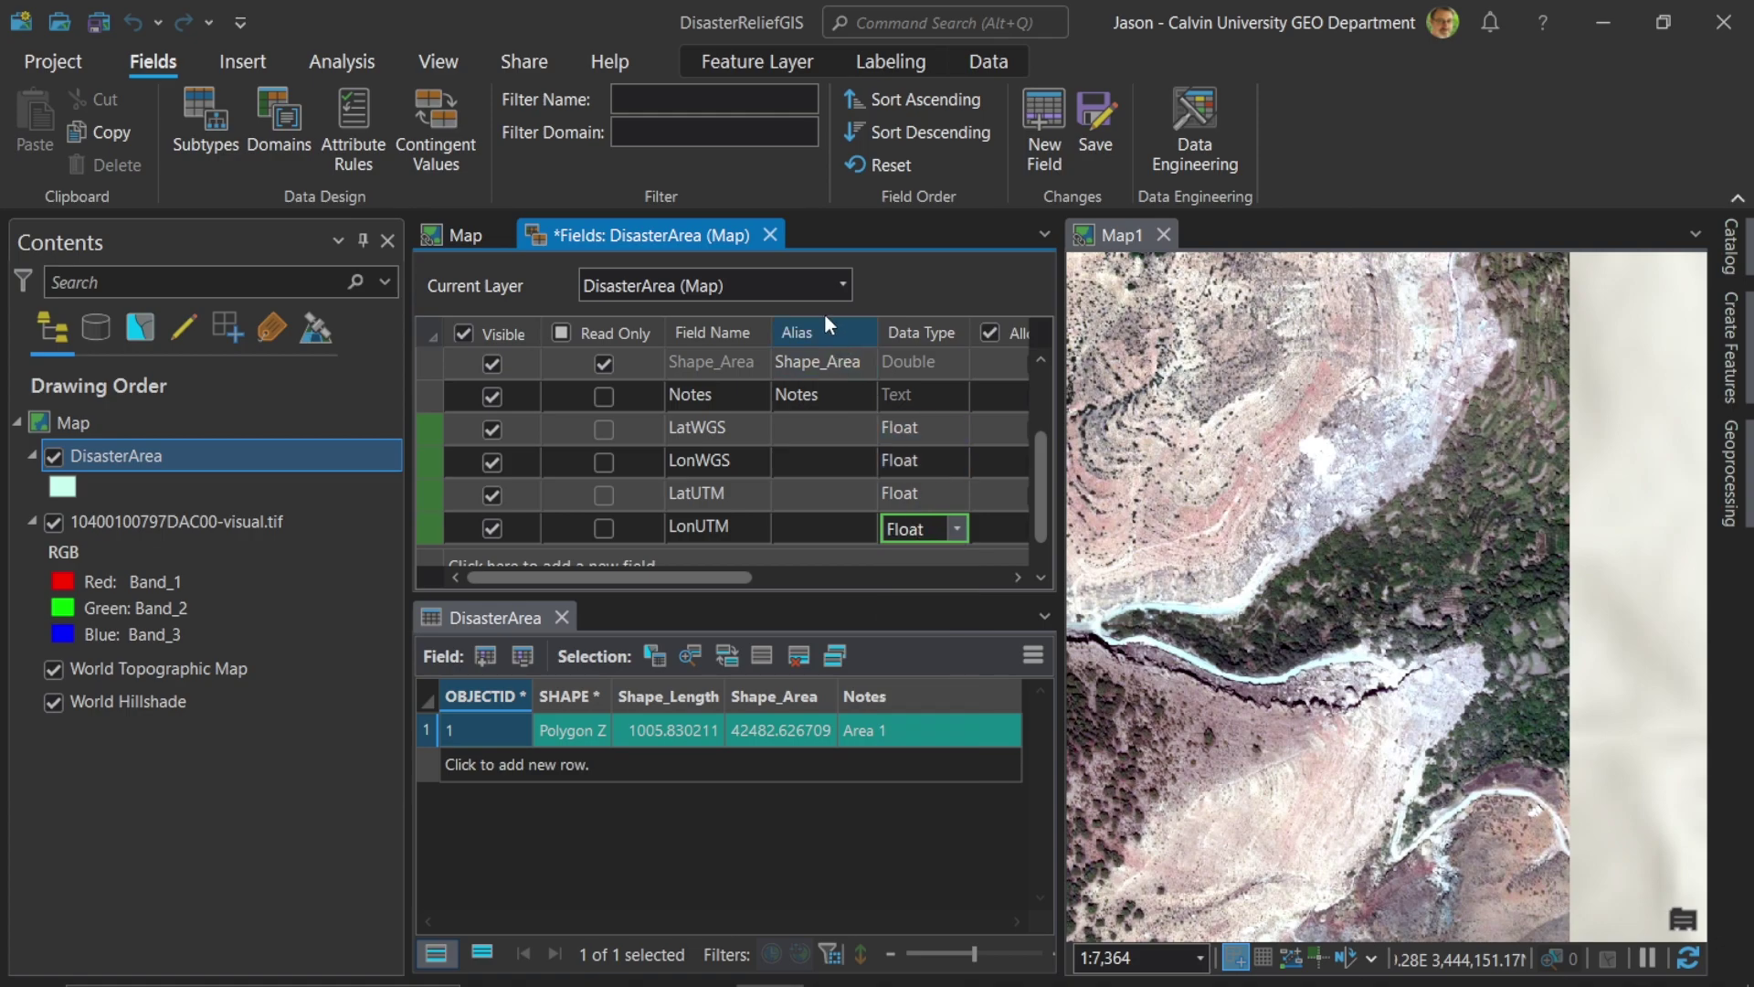
- Close the Fields view, save the four new coordinate fields, and scroll the table to show them
{"action": "left_click", "coordinate": [770, 234]}
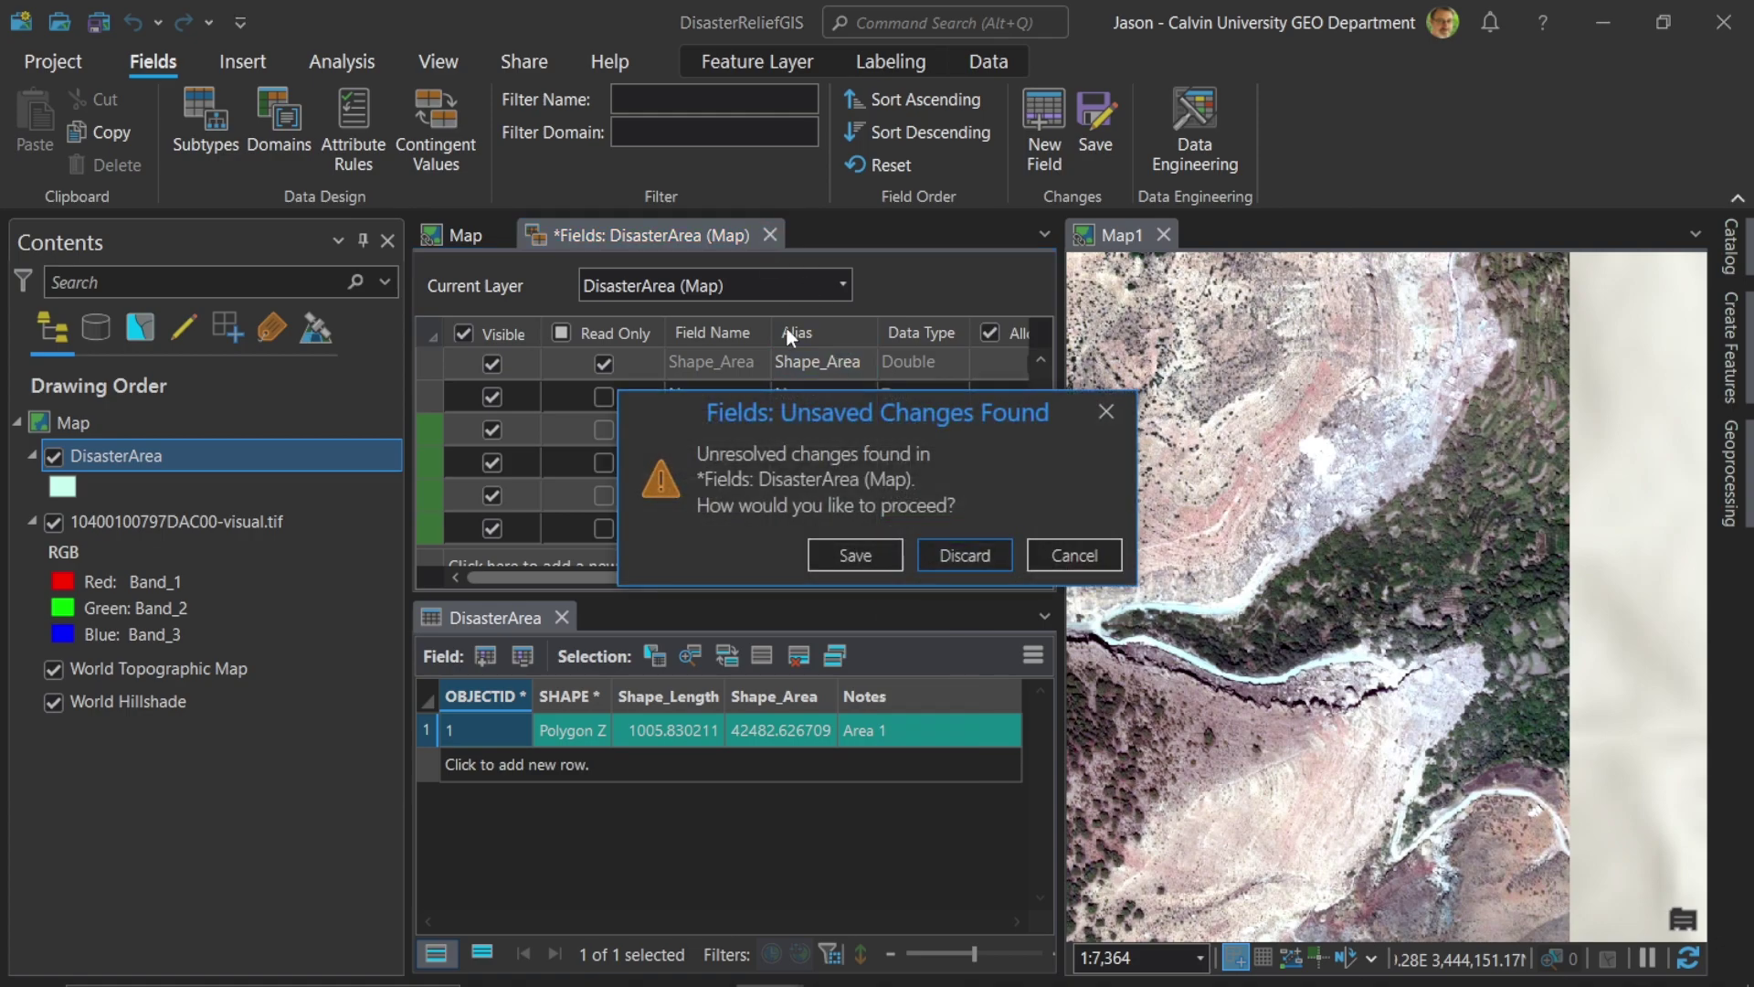
{"action": "left_click", "coordinate": [861, 549]}
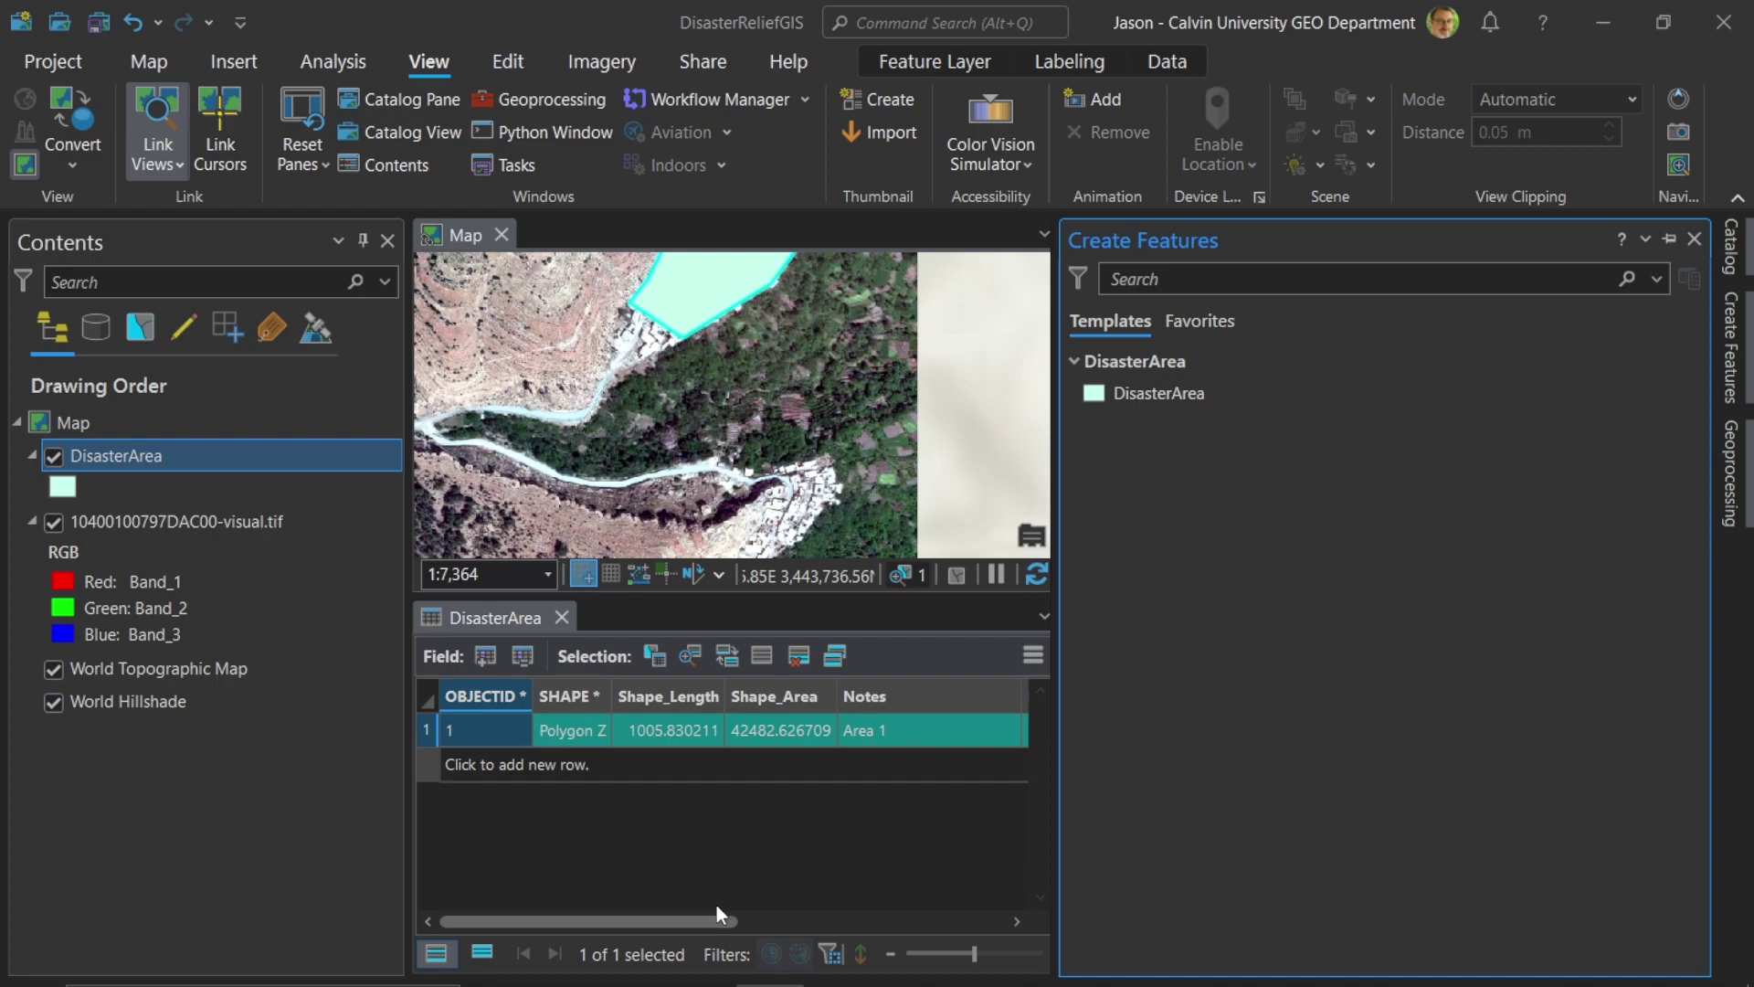
{"action": "left_click_drag", "start_coordinate": [719, 924], "coordinate": [925, 926]}
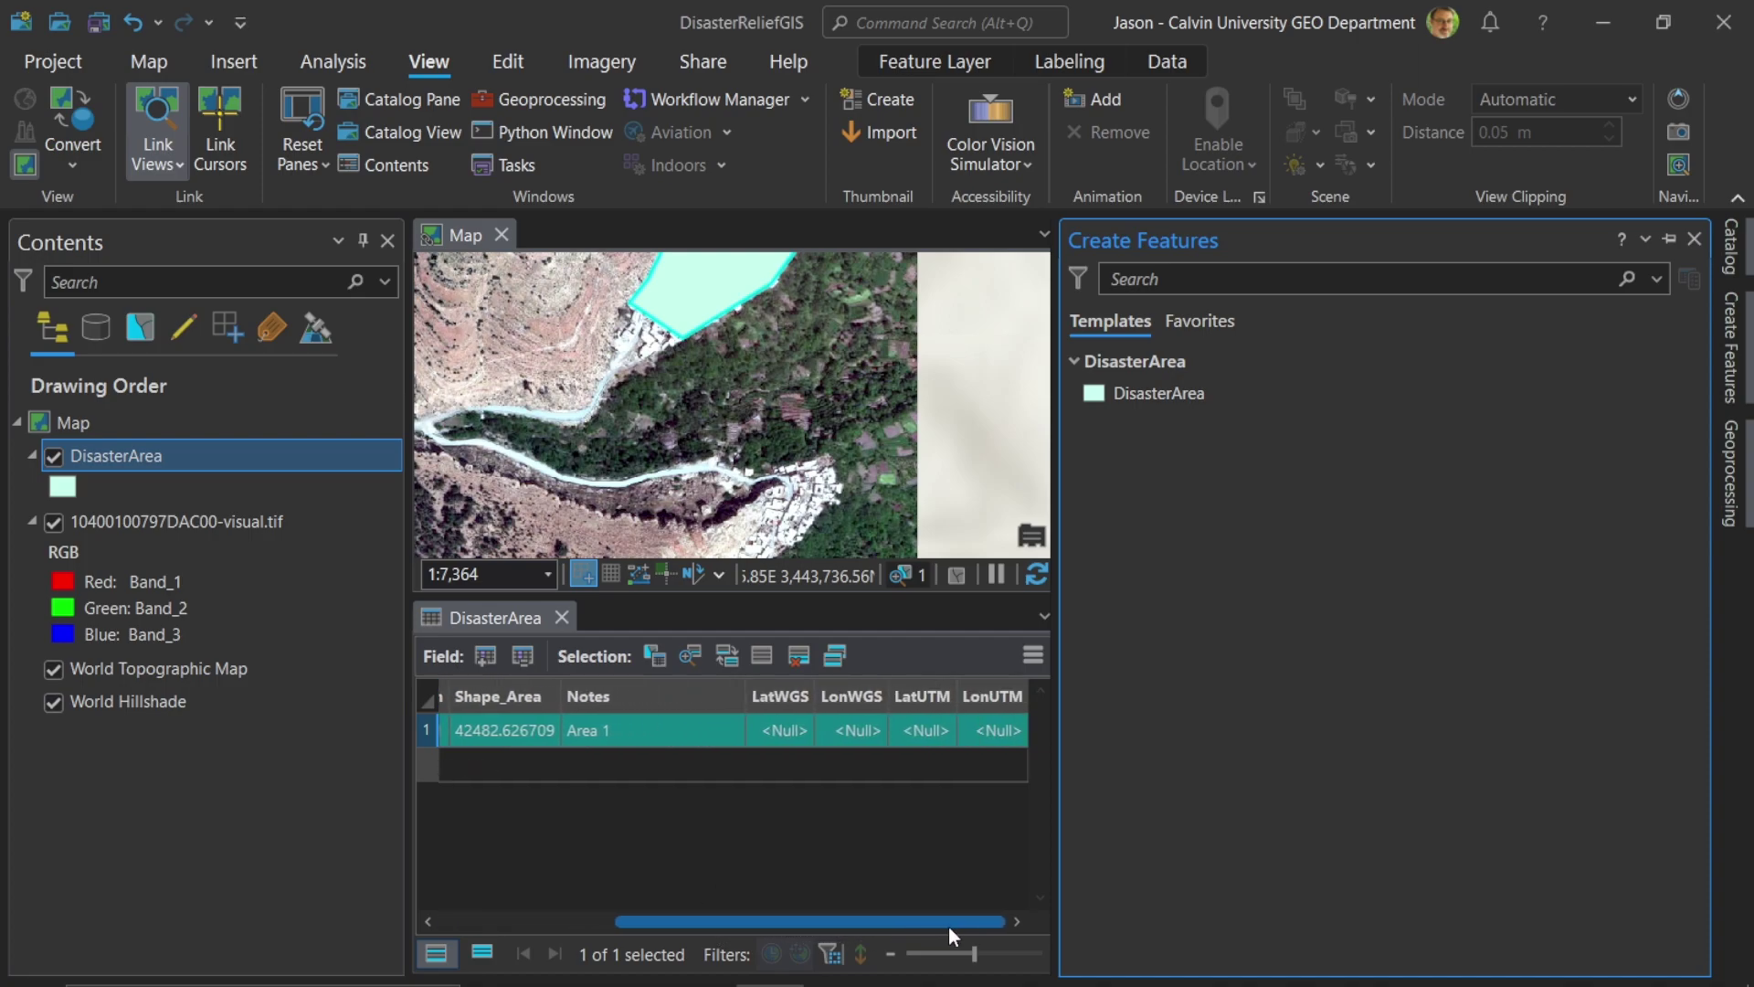
{"action": "left_click_drag", "start_coordinate": [934, 929], "coordinate": [934, 928]}
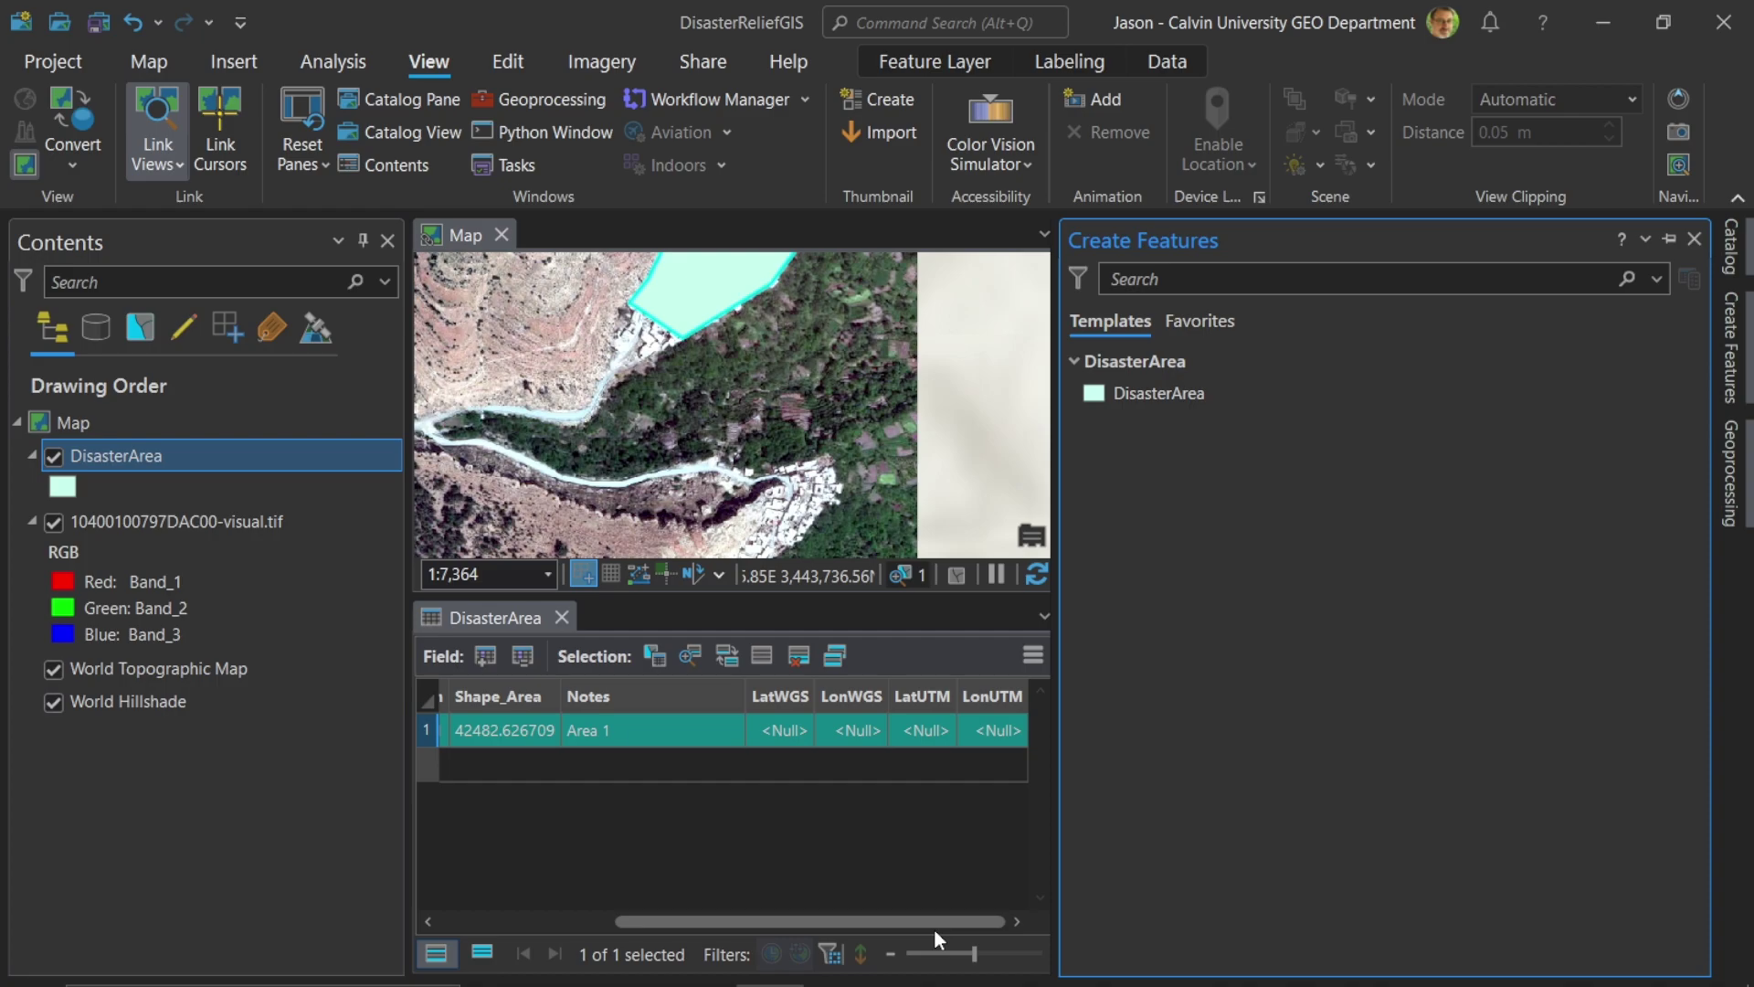
- In Calculate Geometry, map LatWGS to Centroid y-coordinate and LonWGS to Centroid x-coordinate
{"action": "right_click", "coordinate": [791, 693]}
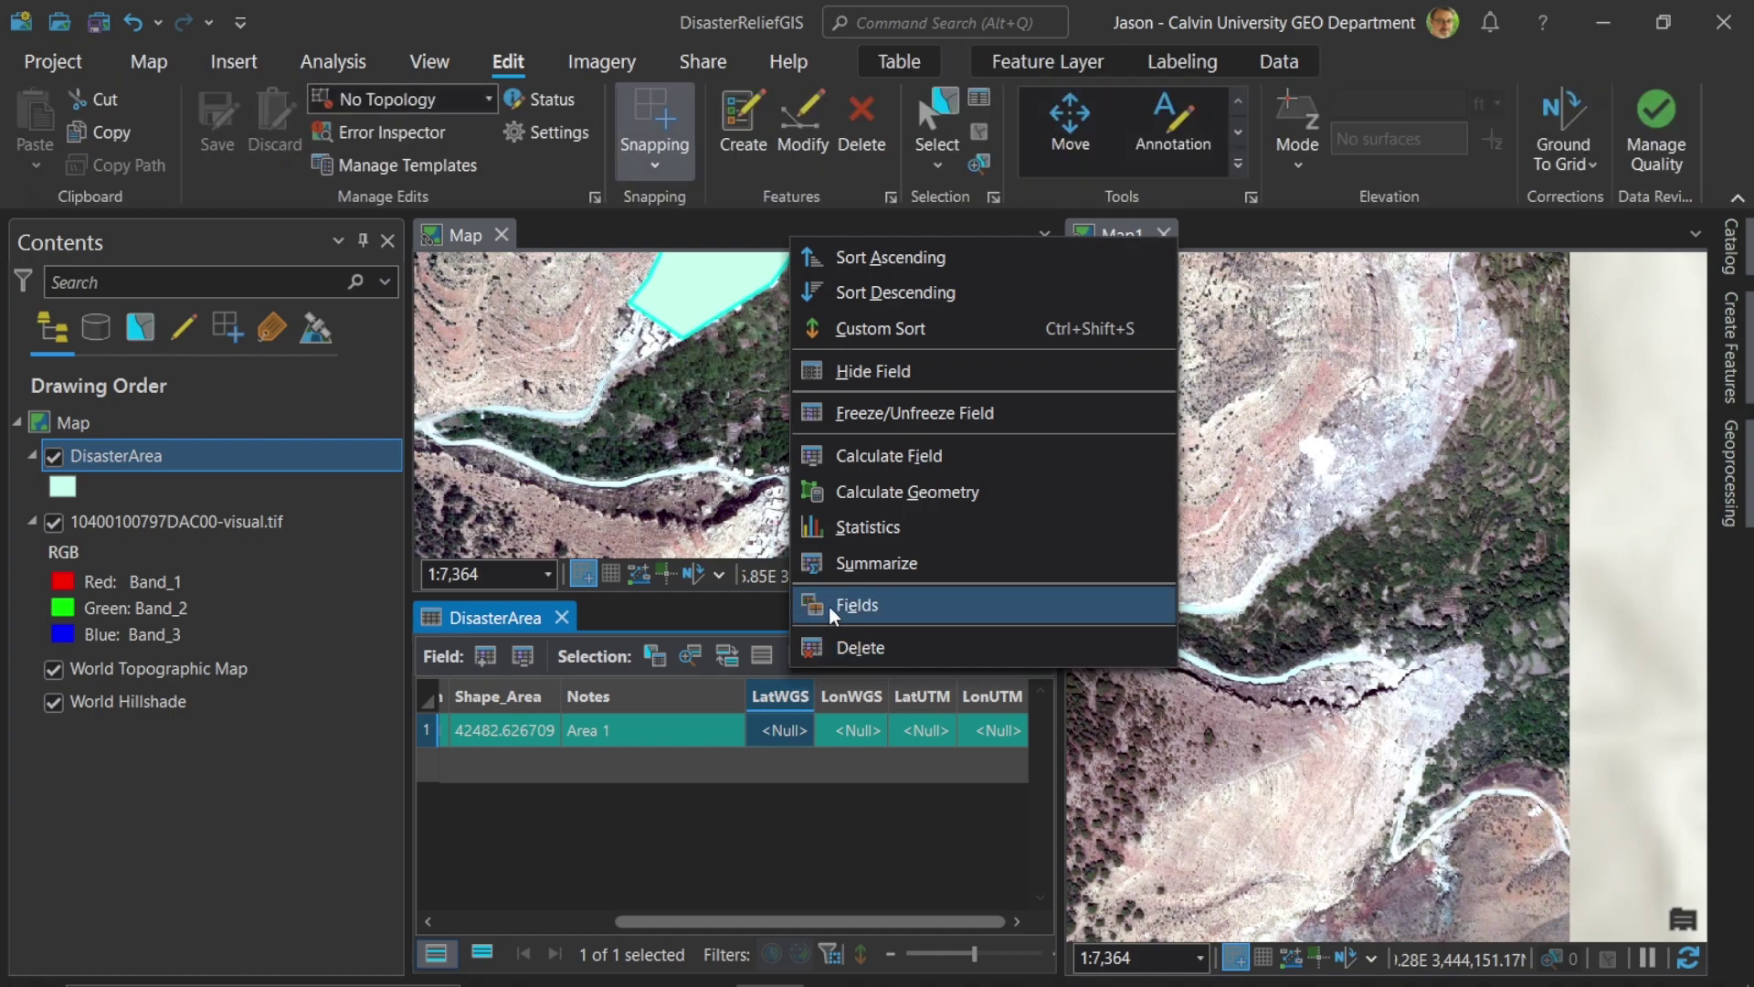
{"action": "left_click", "coordinate": [854, 495]}
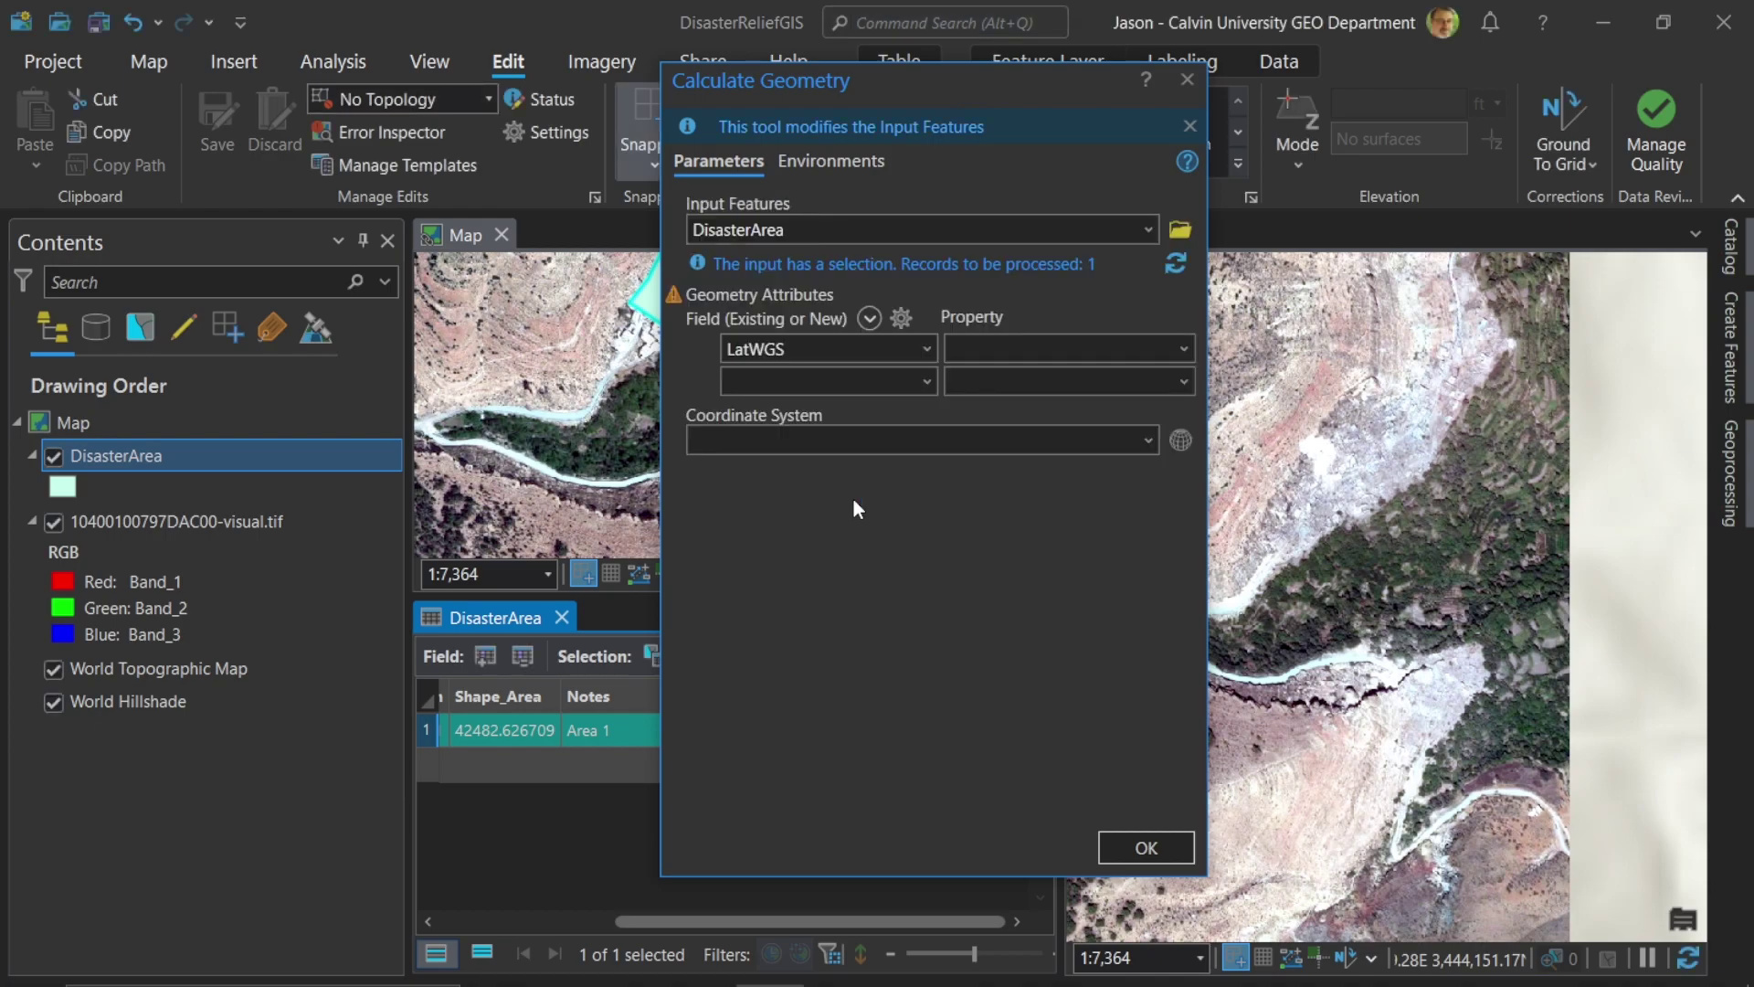
{"action": "left_click", "coordinate": [1185, 349]}
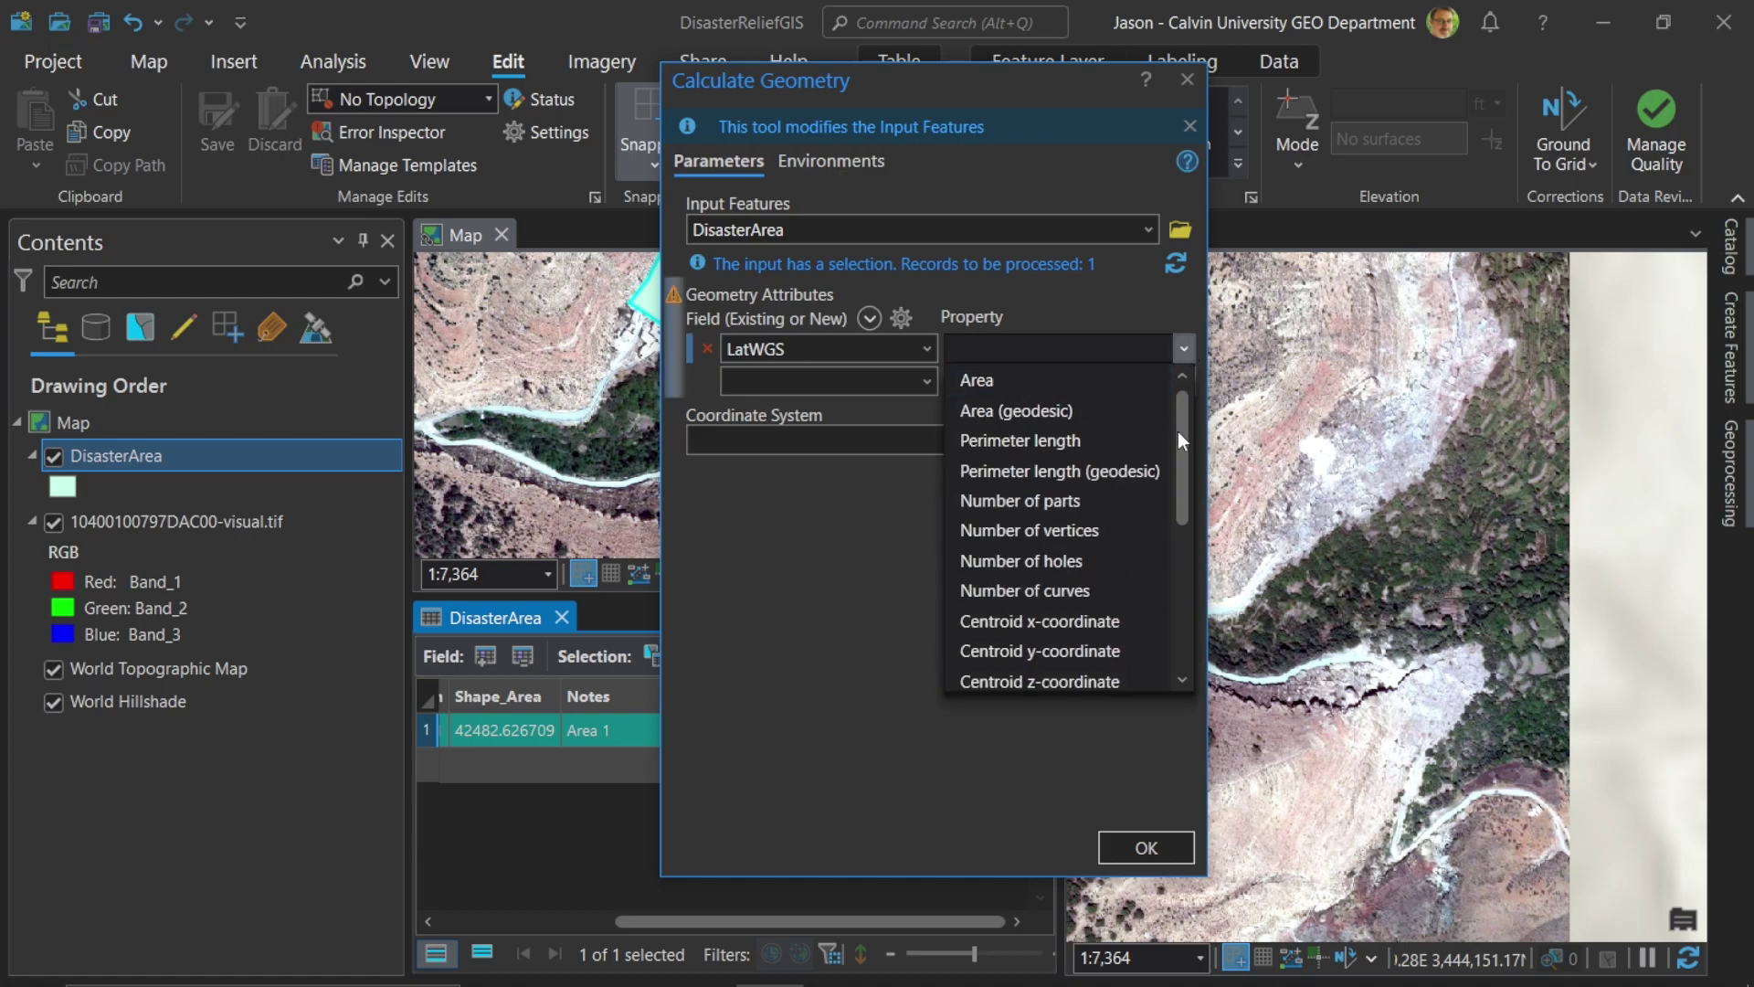
{"action": "scroll", "coordinate": [1181, 456], "scroll_direction": "down", "scroll_amount": 1}
{"action": "scroll", "coordinate": [1180, 461], "scroll_direction": "down", "scroll_amount": 1}
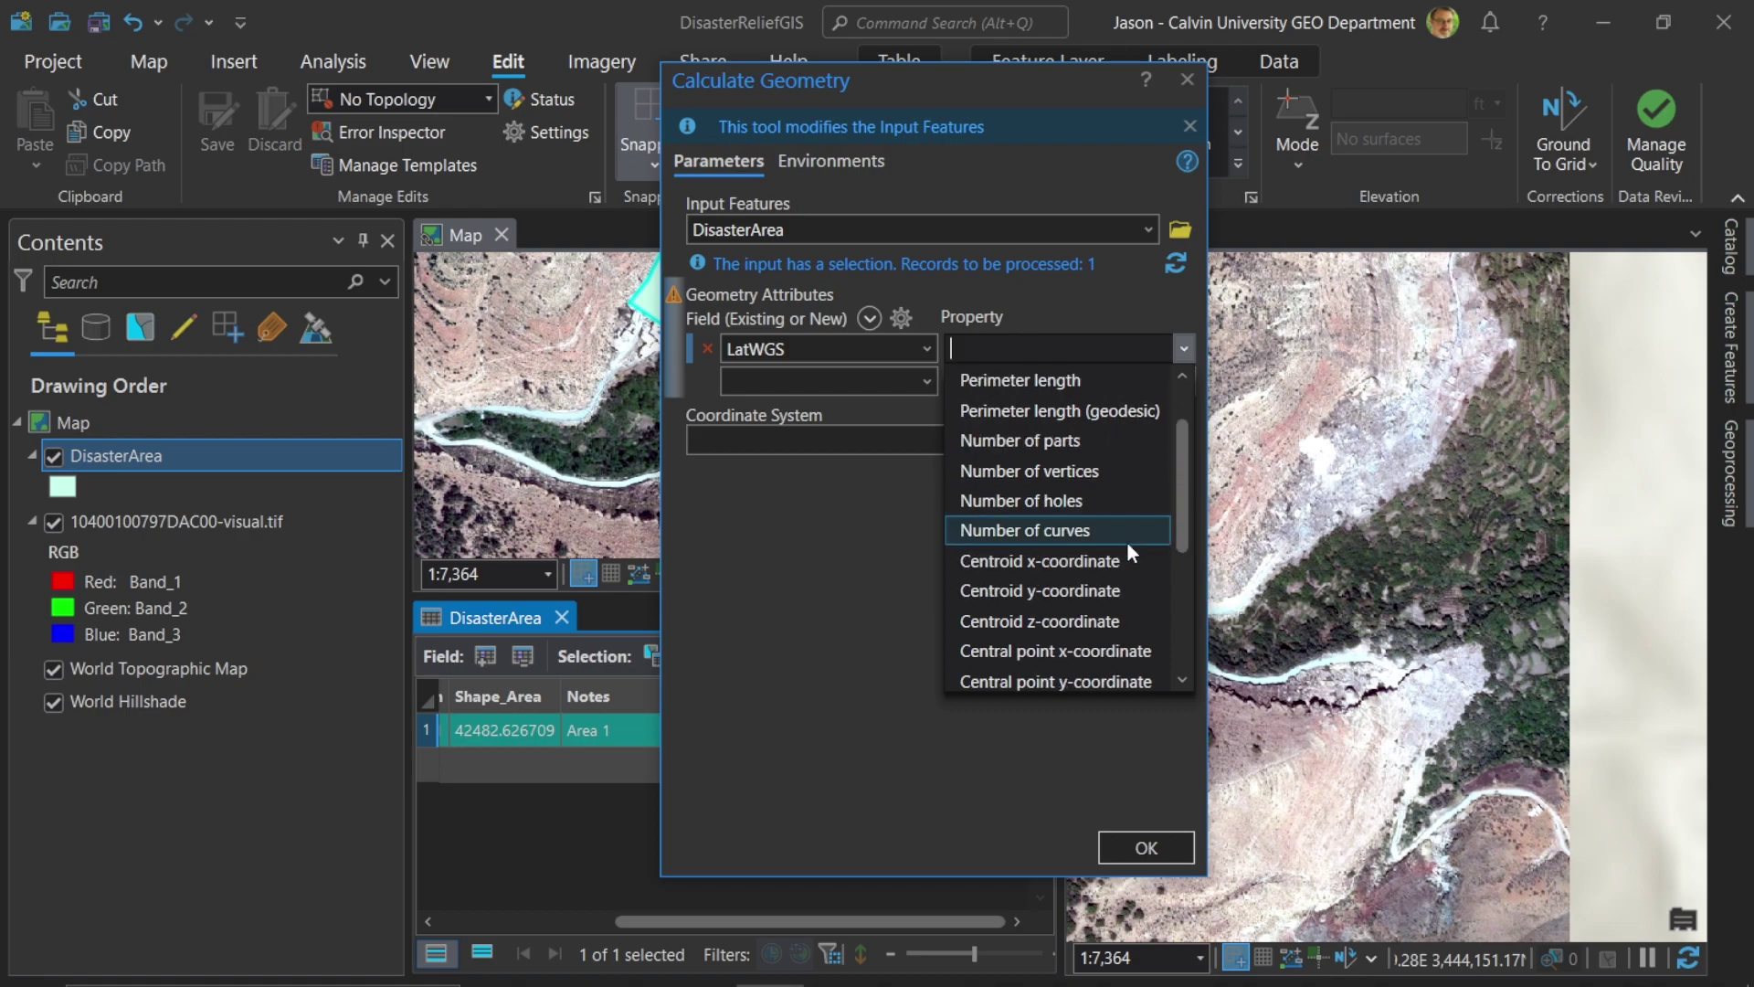
{"action": "left_click", "coordinate": [1103, 592]}
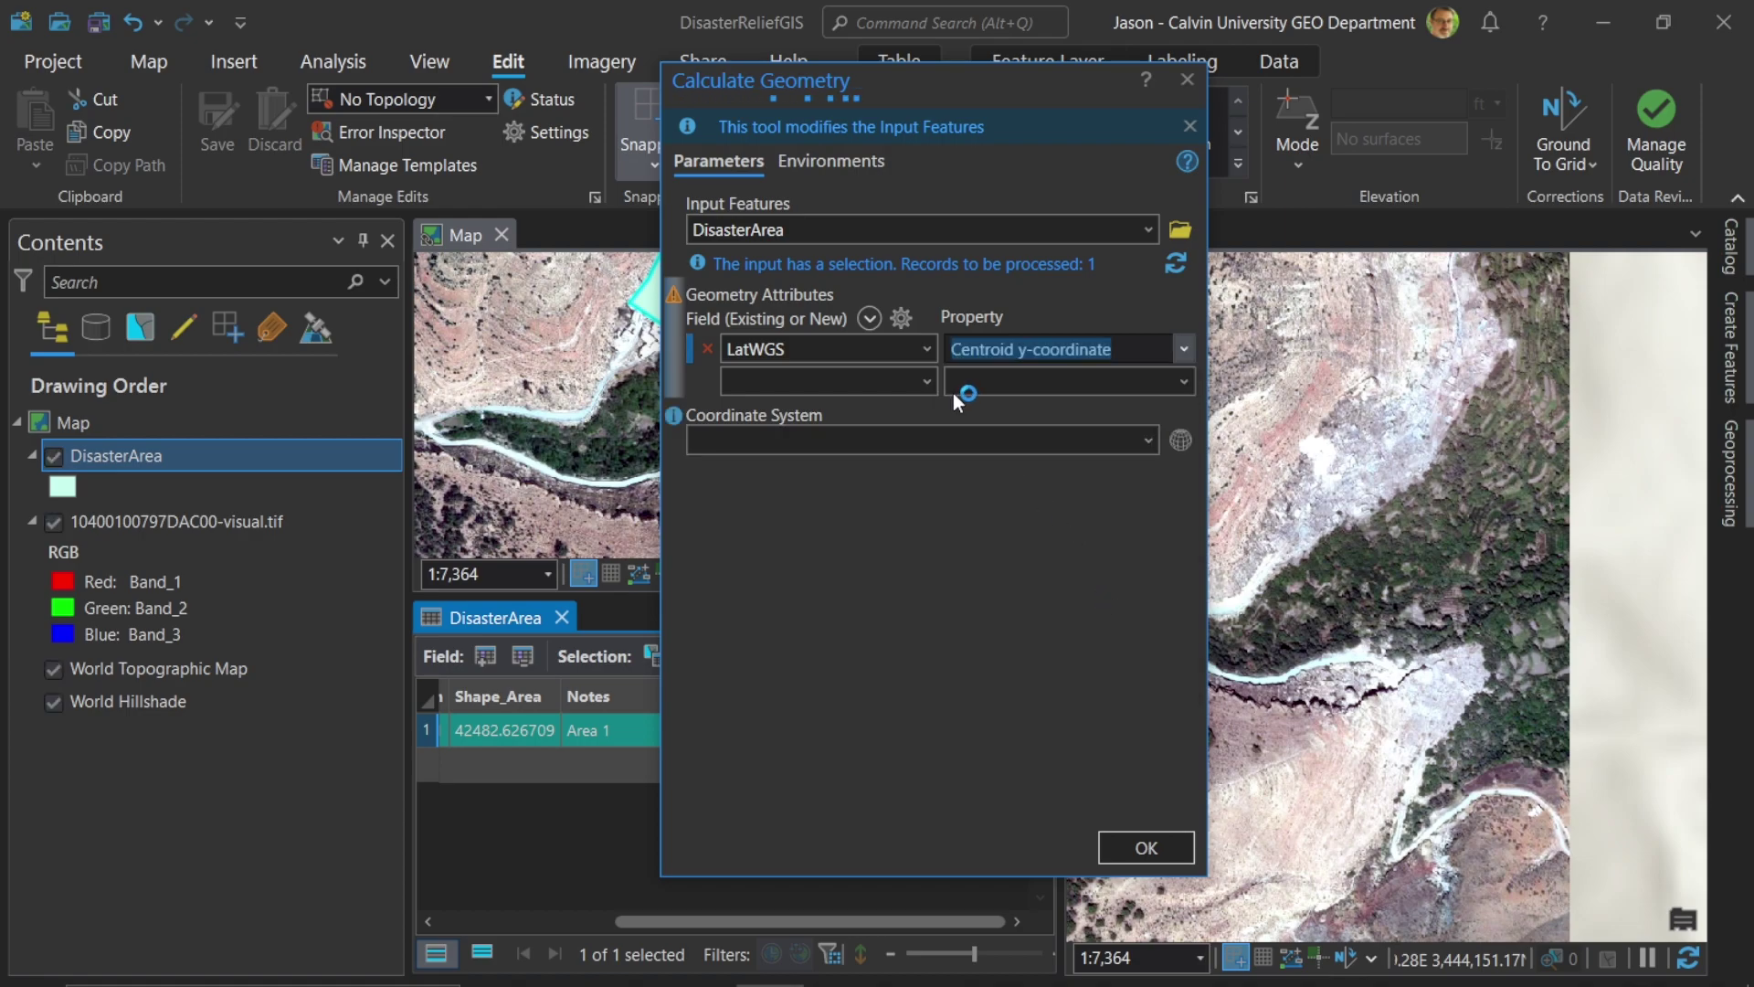
{"action": "left_click", "coordinate": [928, 381]}
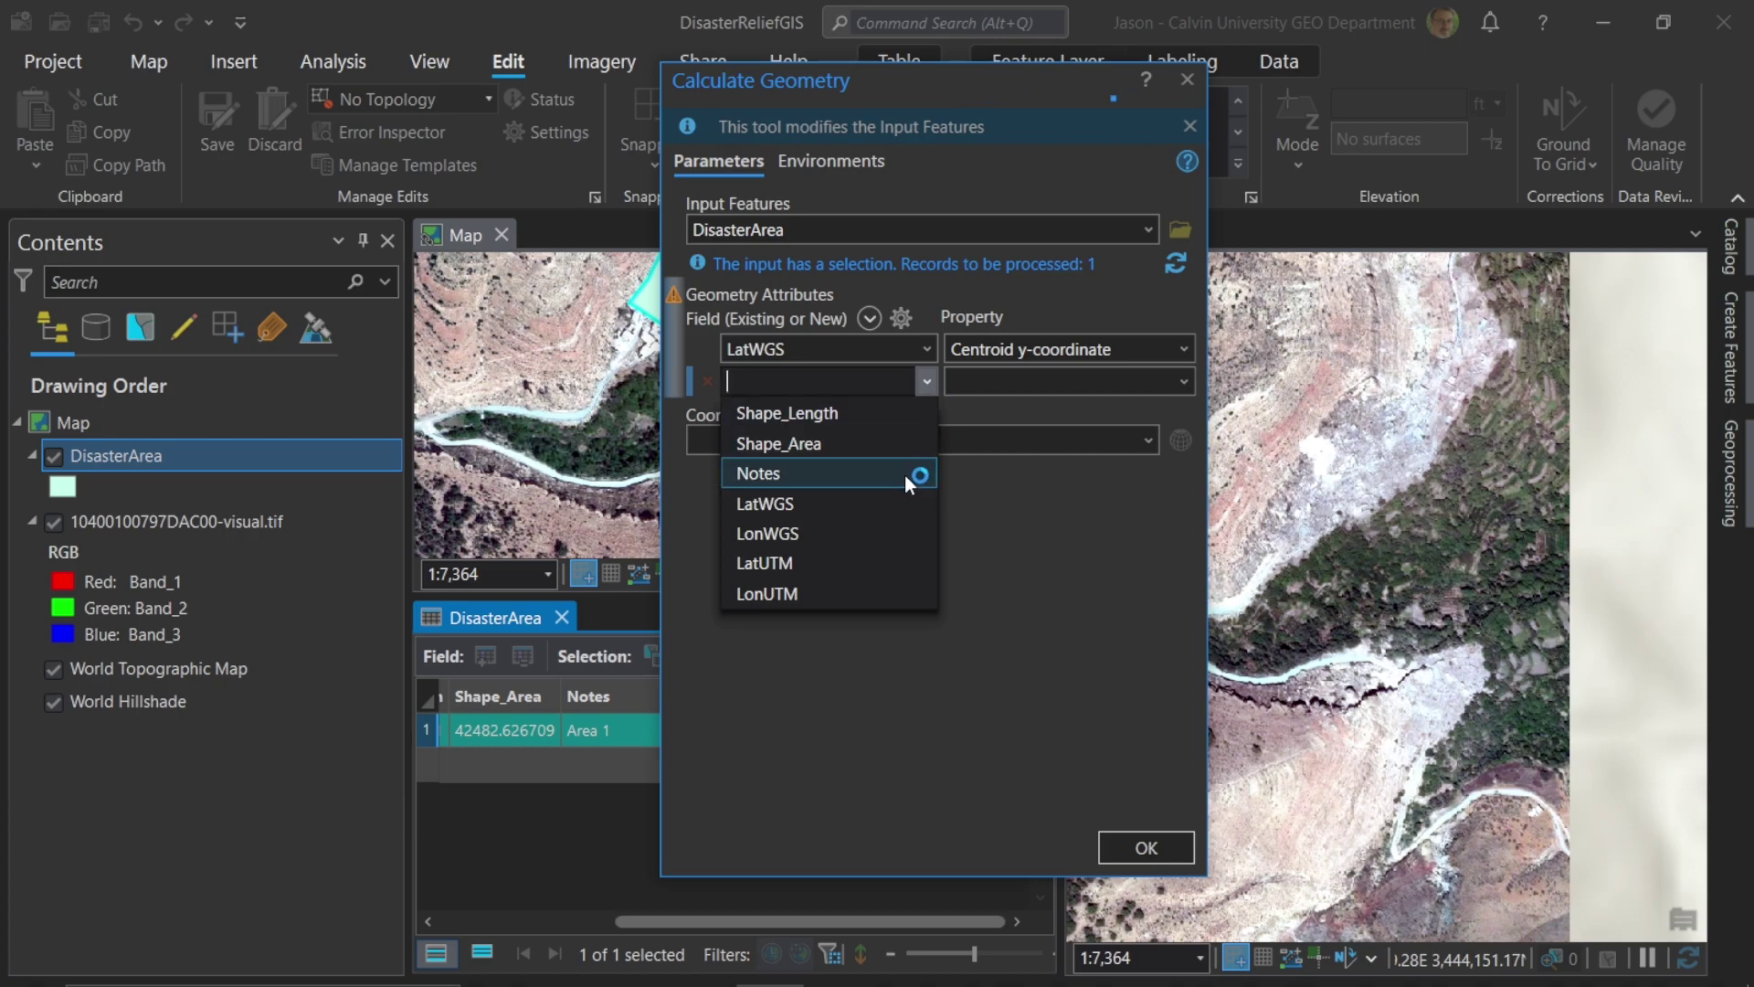
{"action": "left_click", "coordinate": [868, 532]}
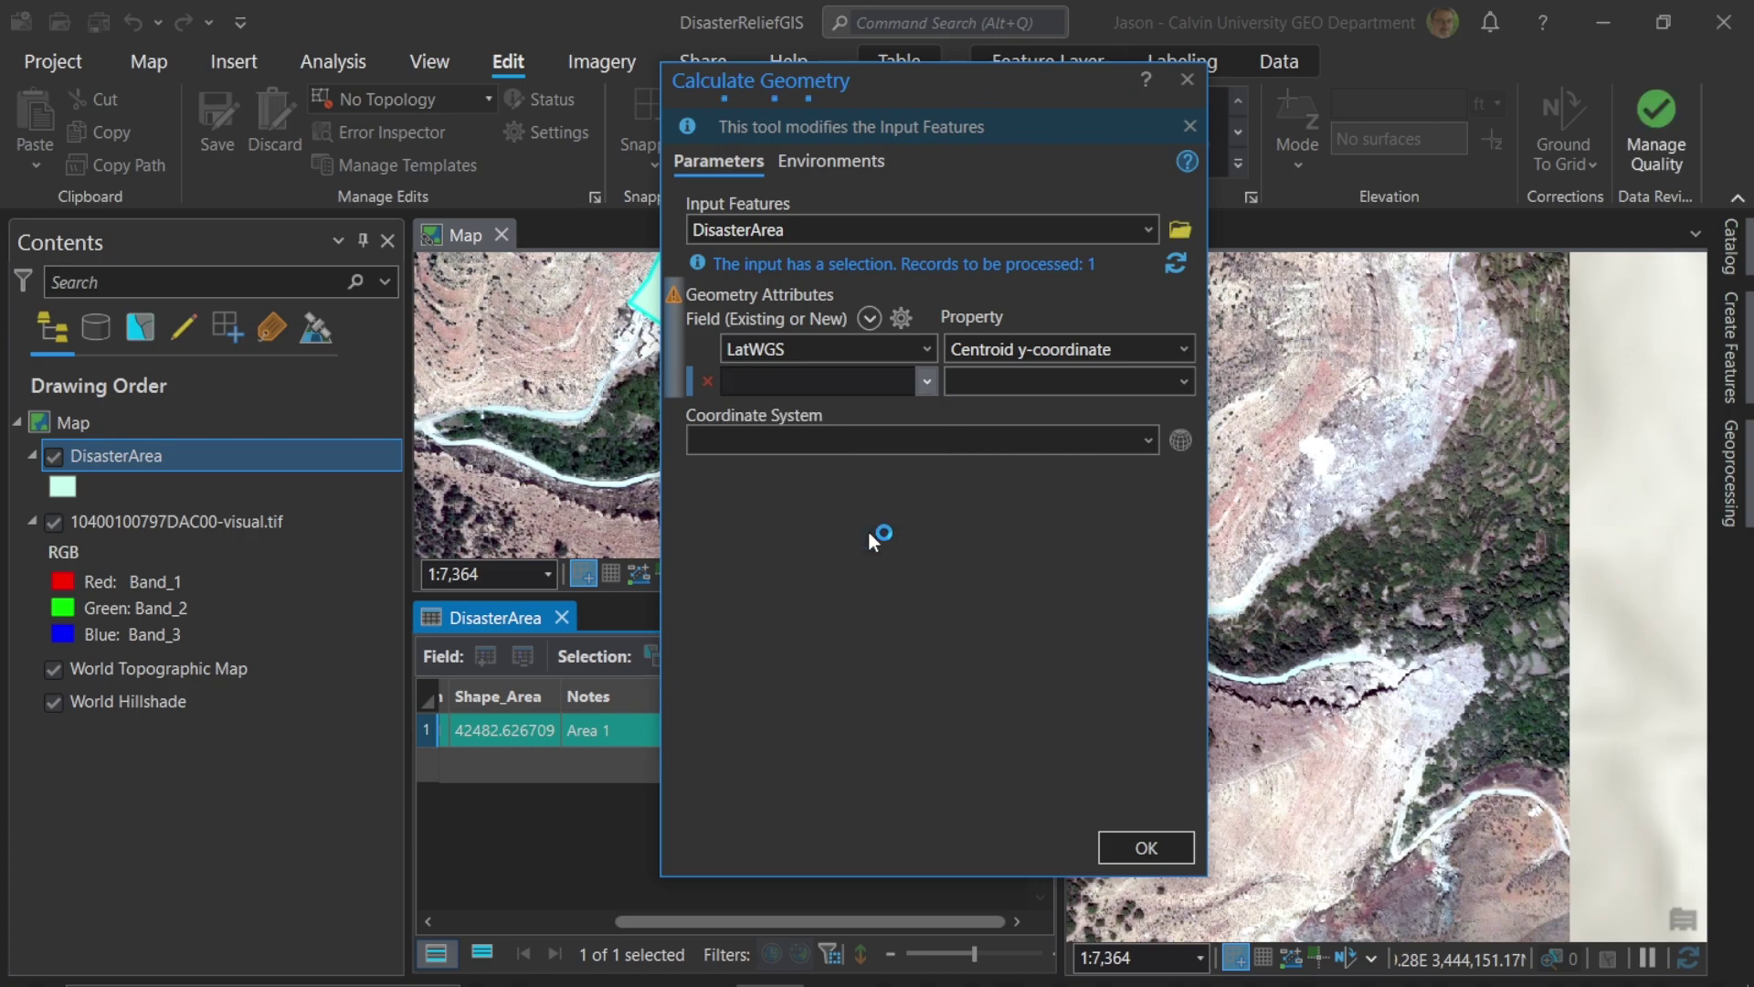
{"action": "left_click", "coordinate": [1189, 386]}
{"action": "left_click", "coordinate": [1050, 650]}
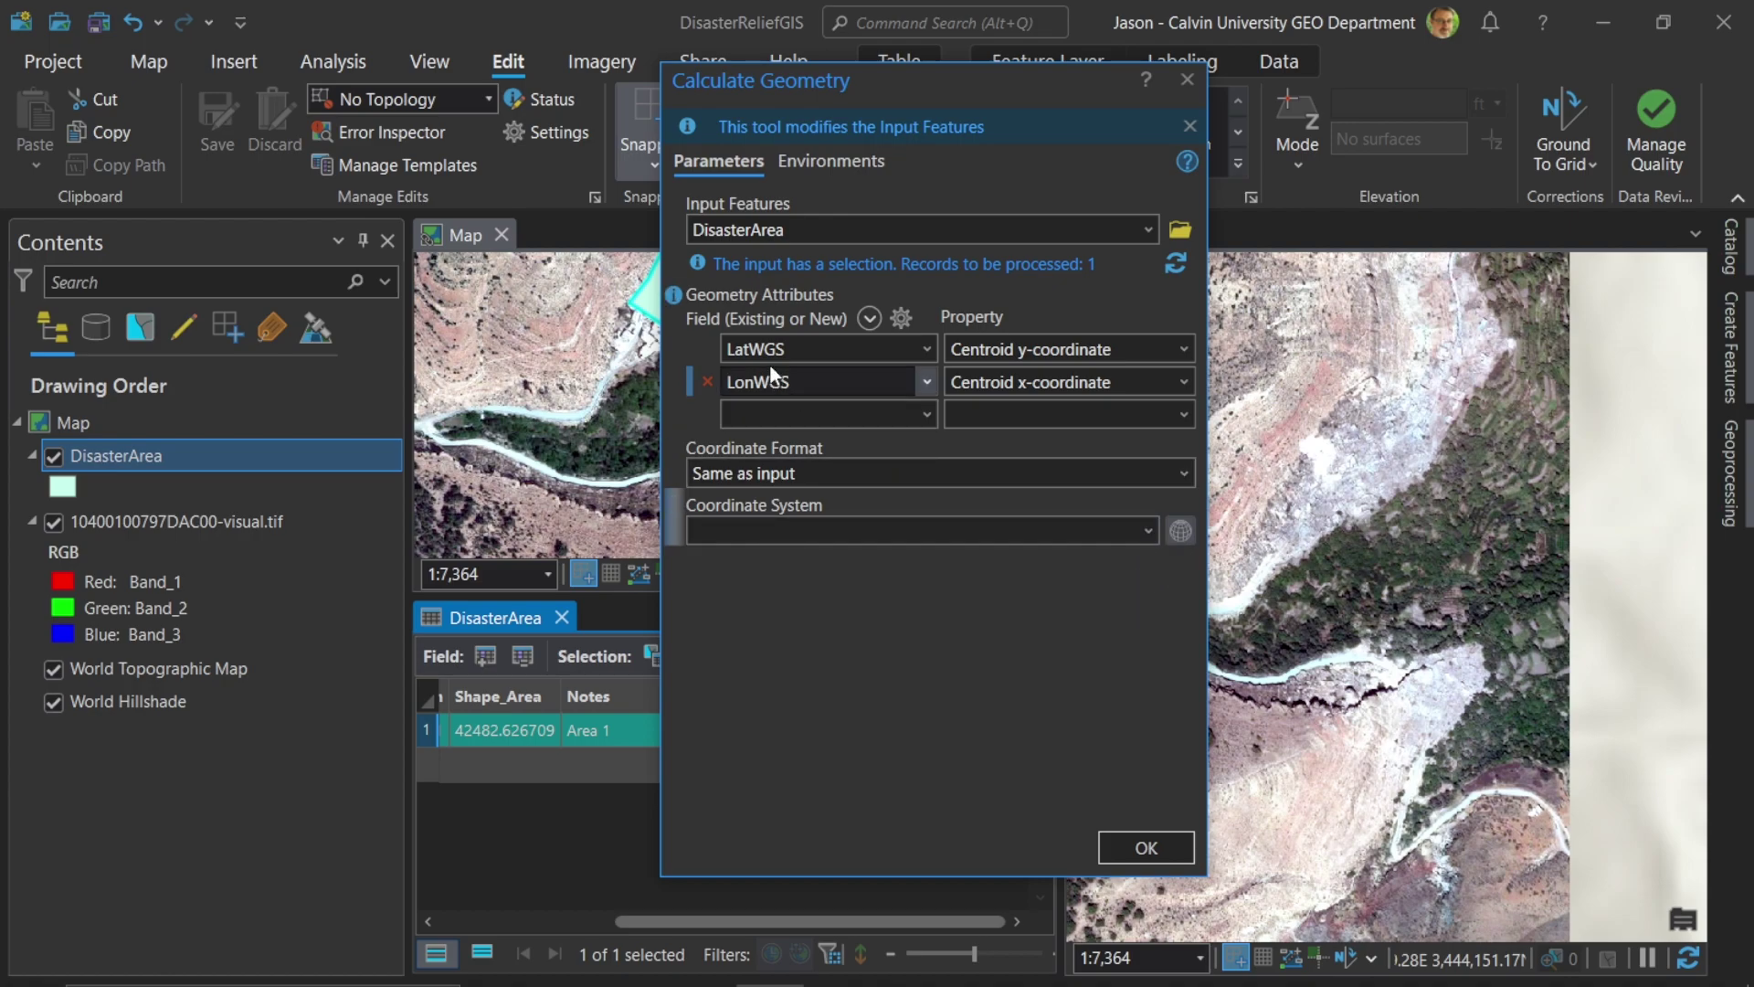
- Choose WGS 1984 as the coordinate system and run the centroid calculation
{"action": "left_click", "coordinate": [1180, 531]}
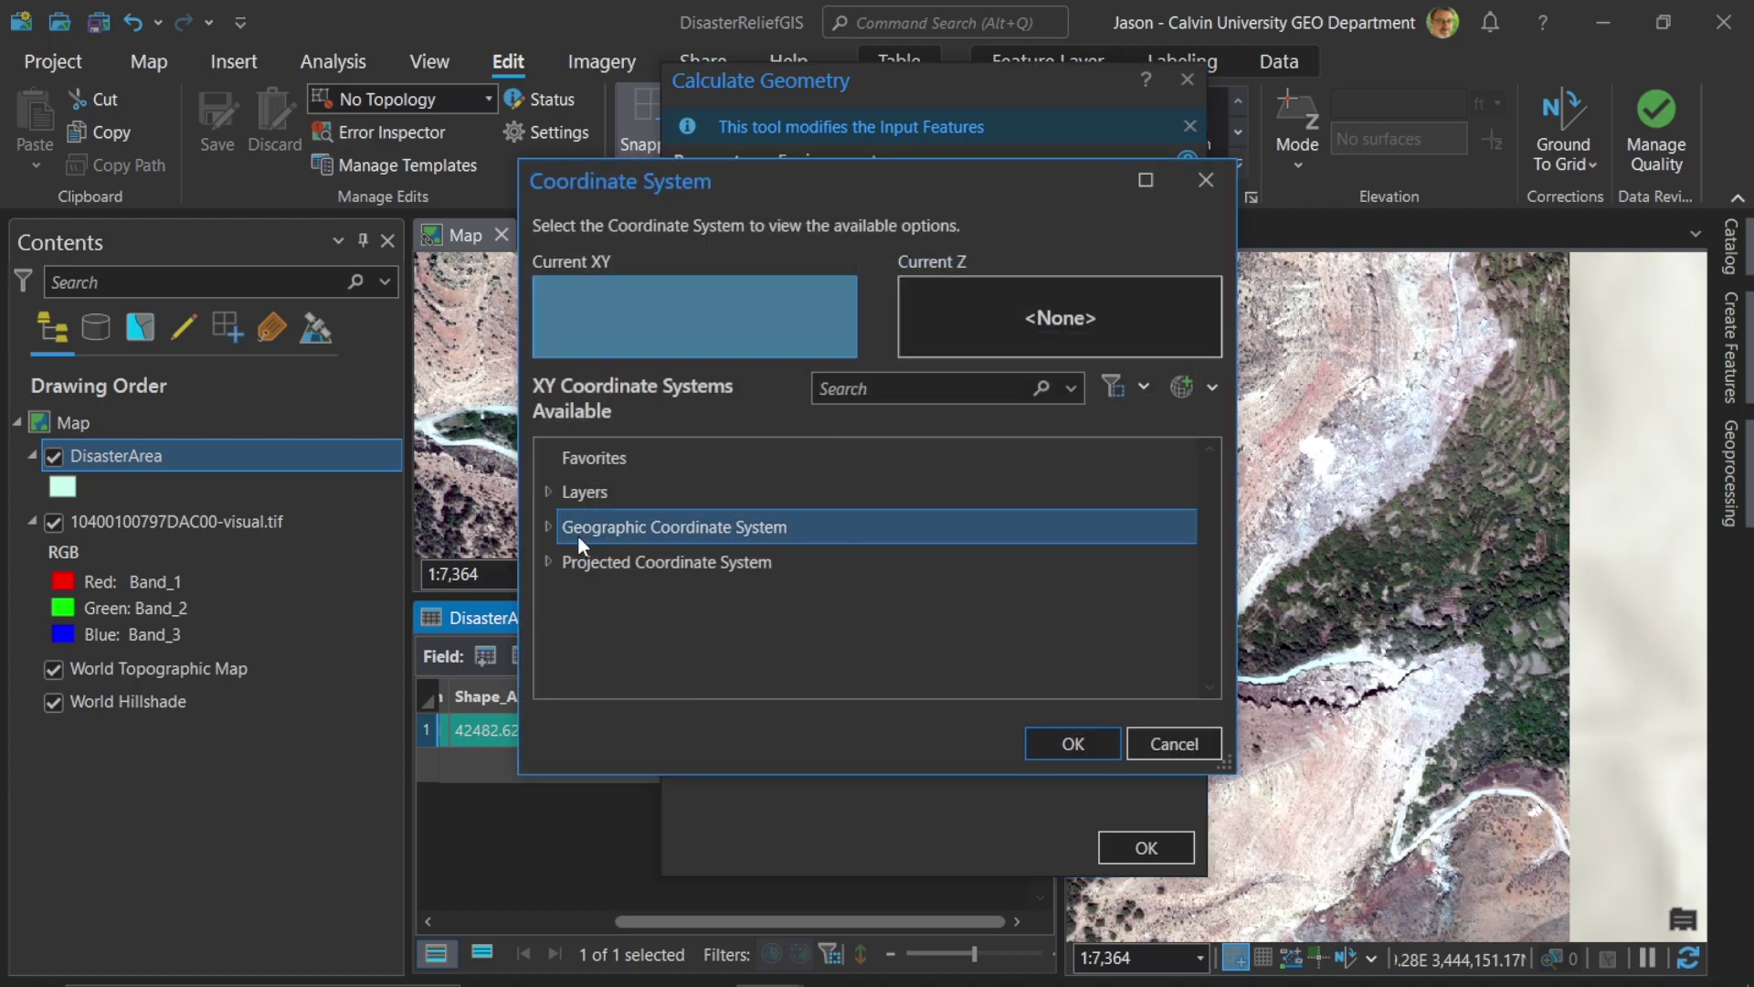
{"action": "left_click", "coordinate": [548, 526]}
{"action": "scroll", "coordinate": [574, 528], "scroll_direction": "down", "scroll_amount": 2}
{"action": "scroll", "coordinate": [574, 528], "scroll_direction": "down", "scroll_amount": 2}
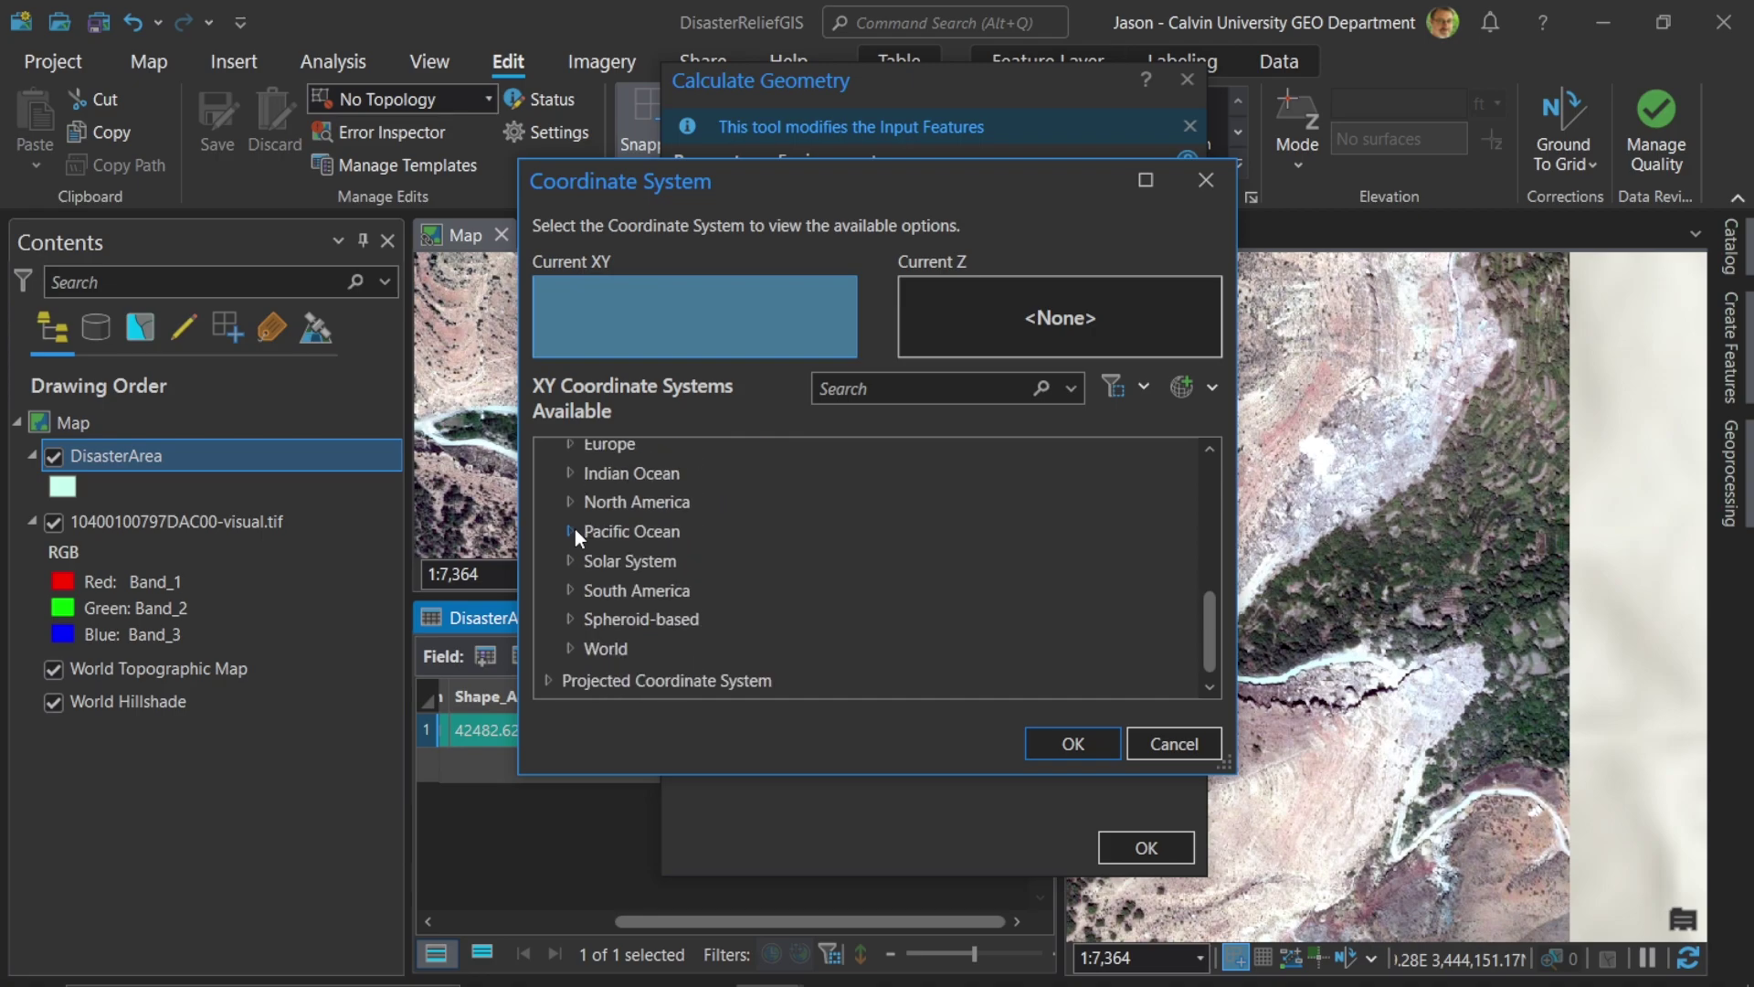
{"action": "left_click", "coordinate": [574, 636]}
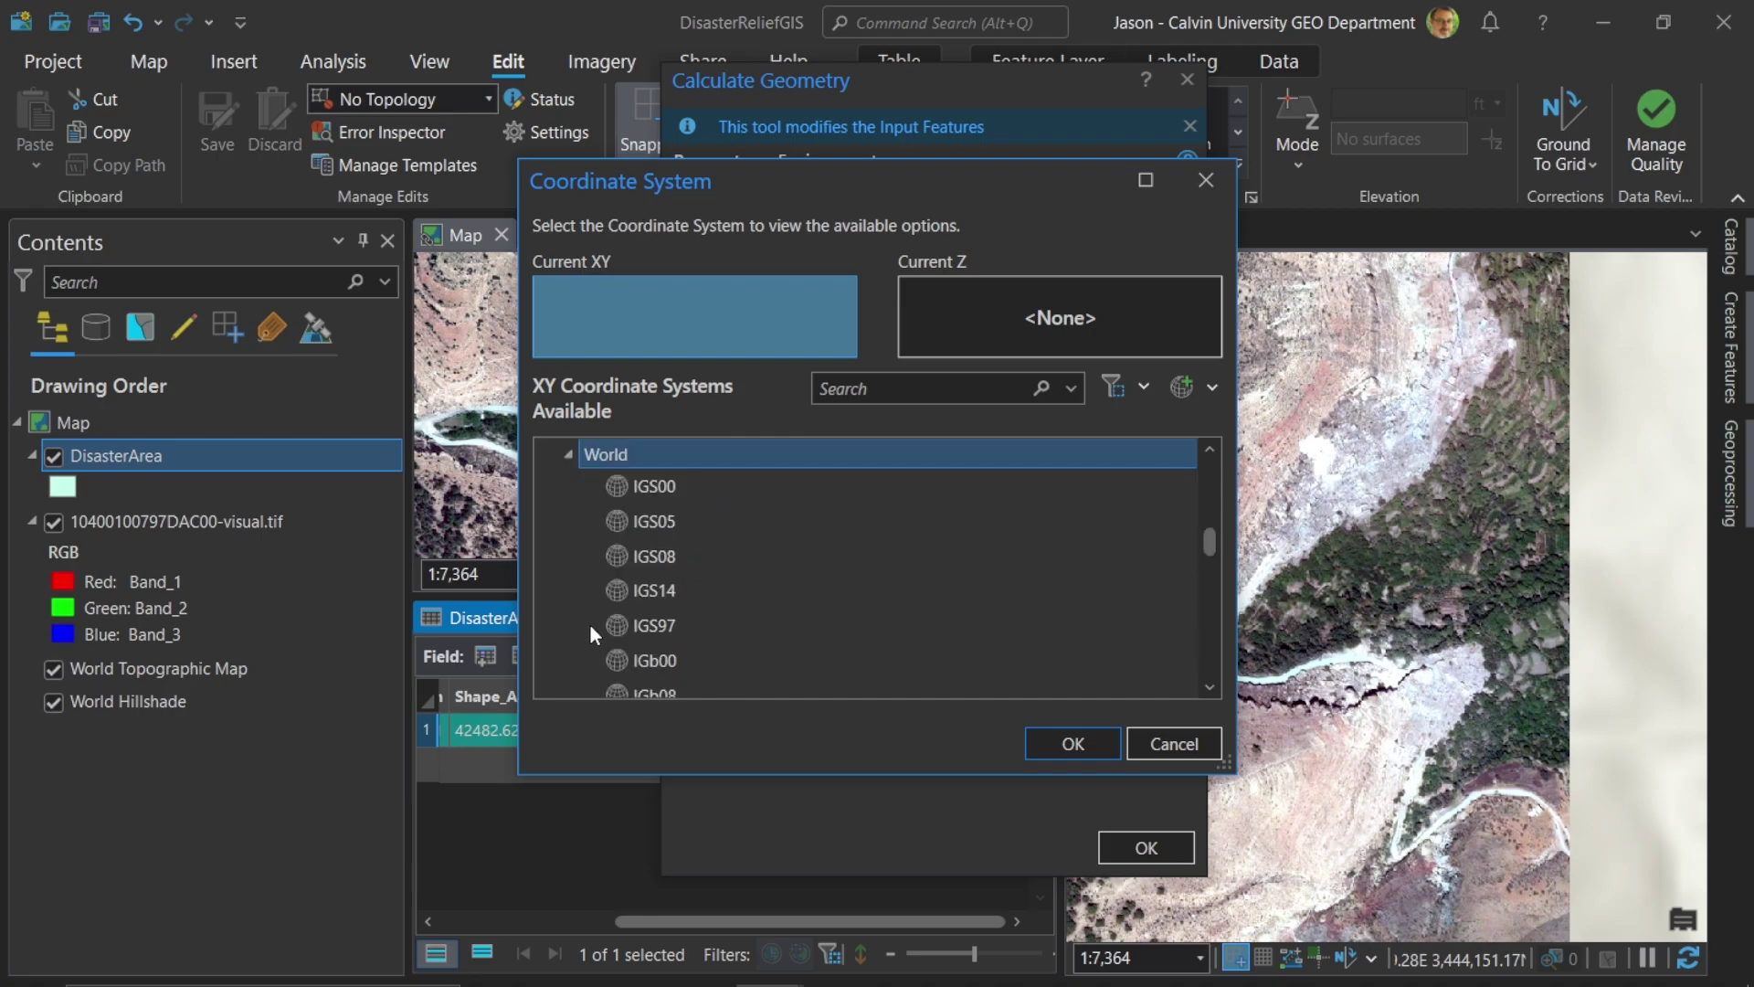
{"action": "scroll", "coordinate": [589, 624], "scroll_direction": "down", "scroll_amount": 5}
{"action": "scroll", "coordinate": [590, 623], "scroll_direction": "down", "scroll_amount": 4}
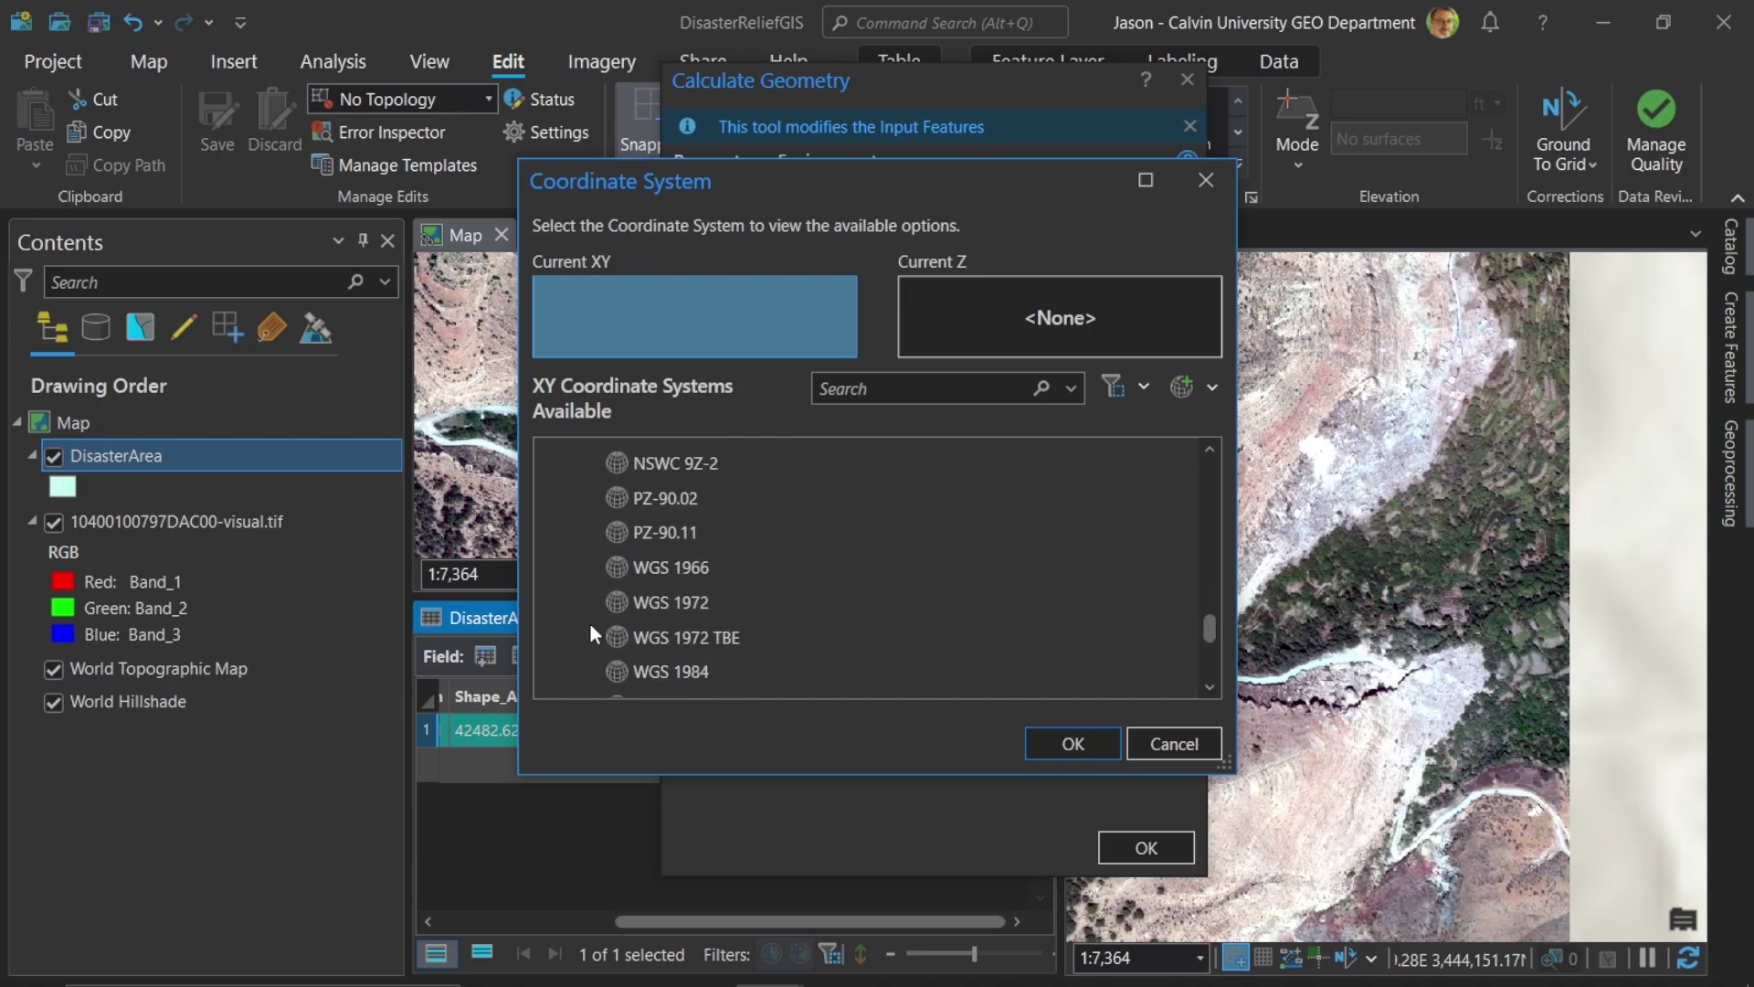
{"action": "left_click", "coordinate": [660, 536]}
{"action": "left_click", "coordinate": [669, 605]}
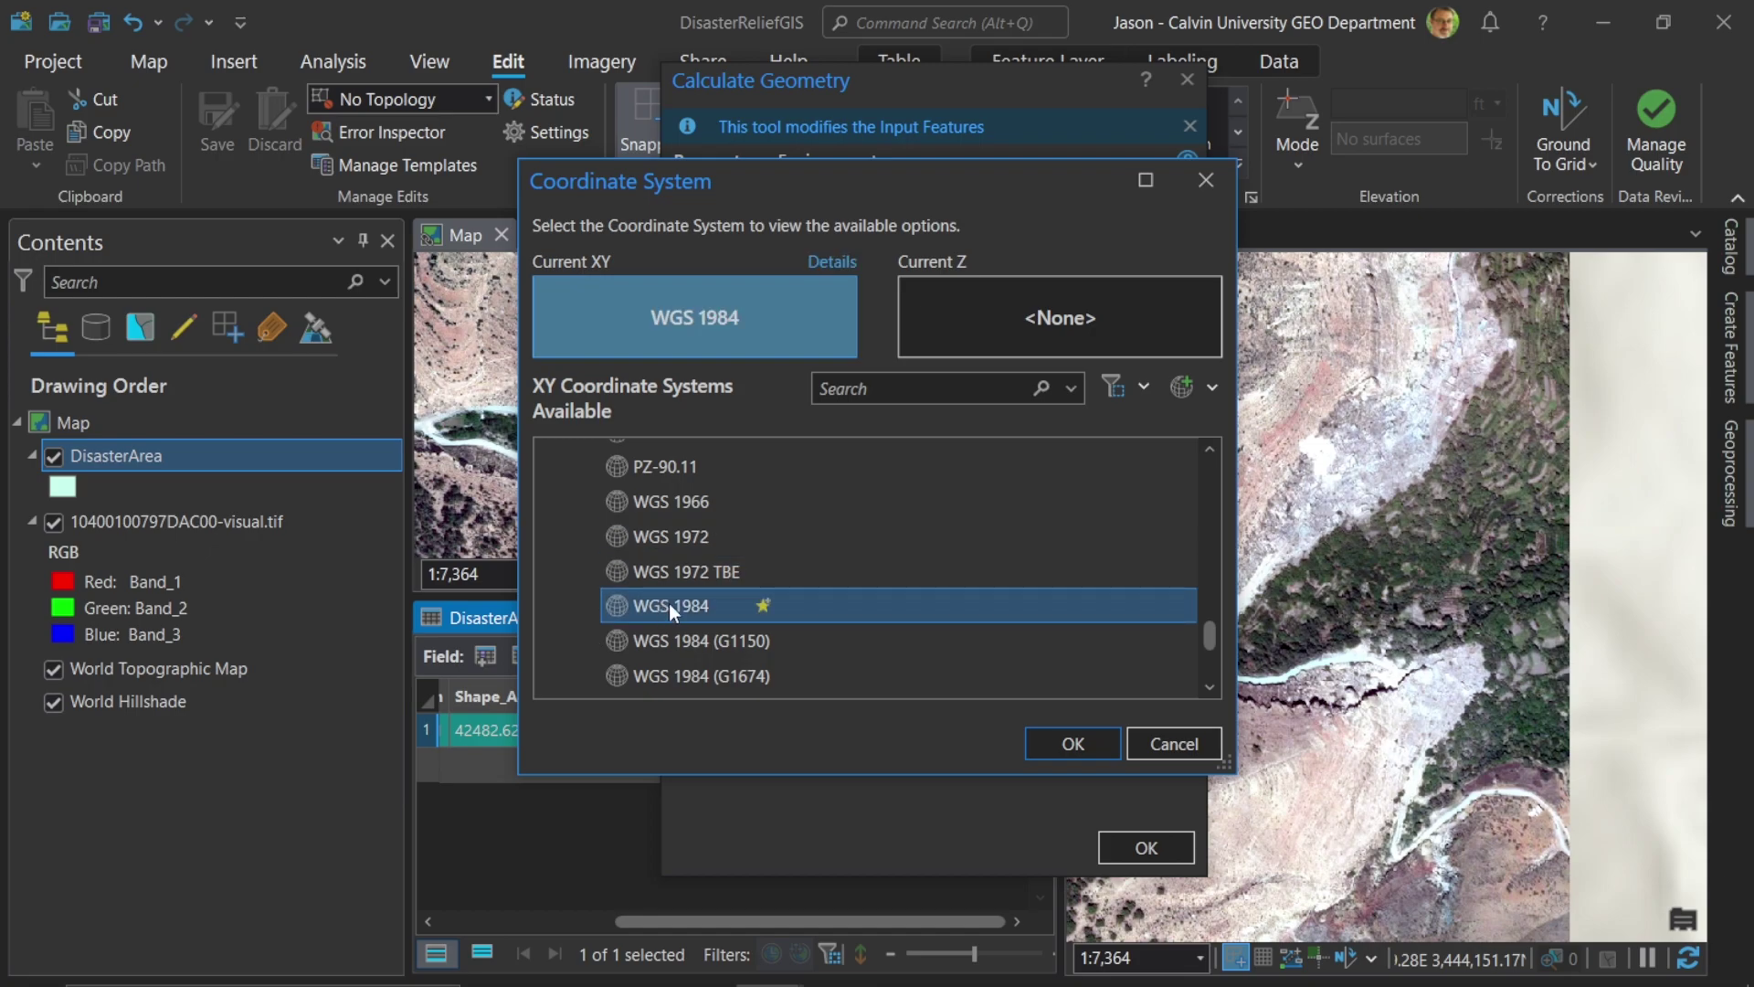
{"action": "left_click", "coordinate": [1062, 740]}
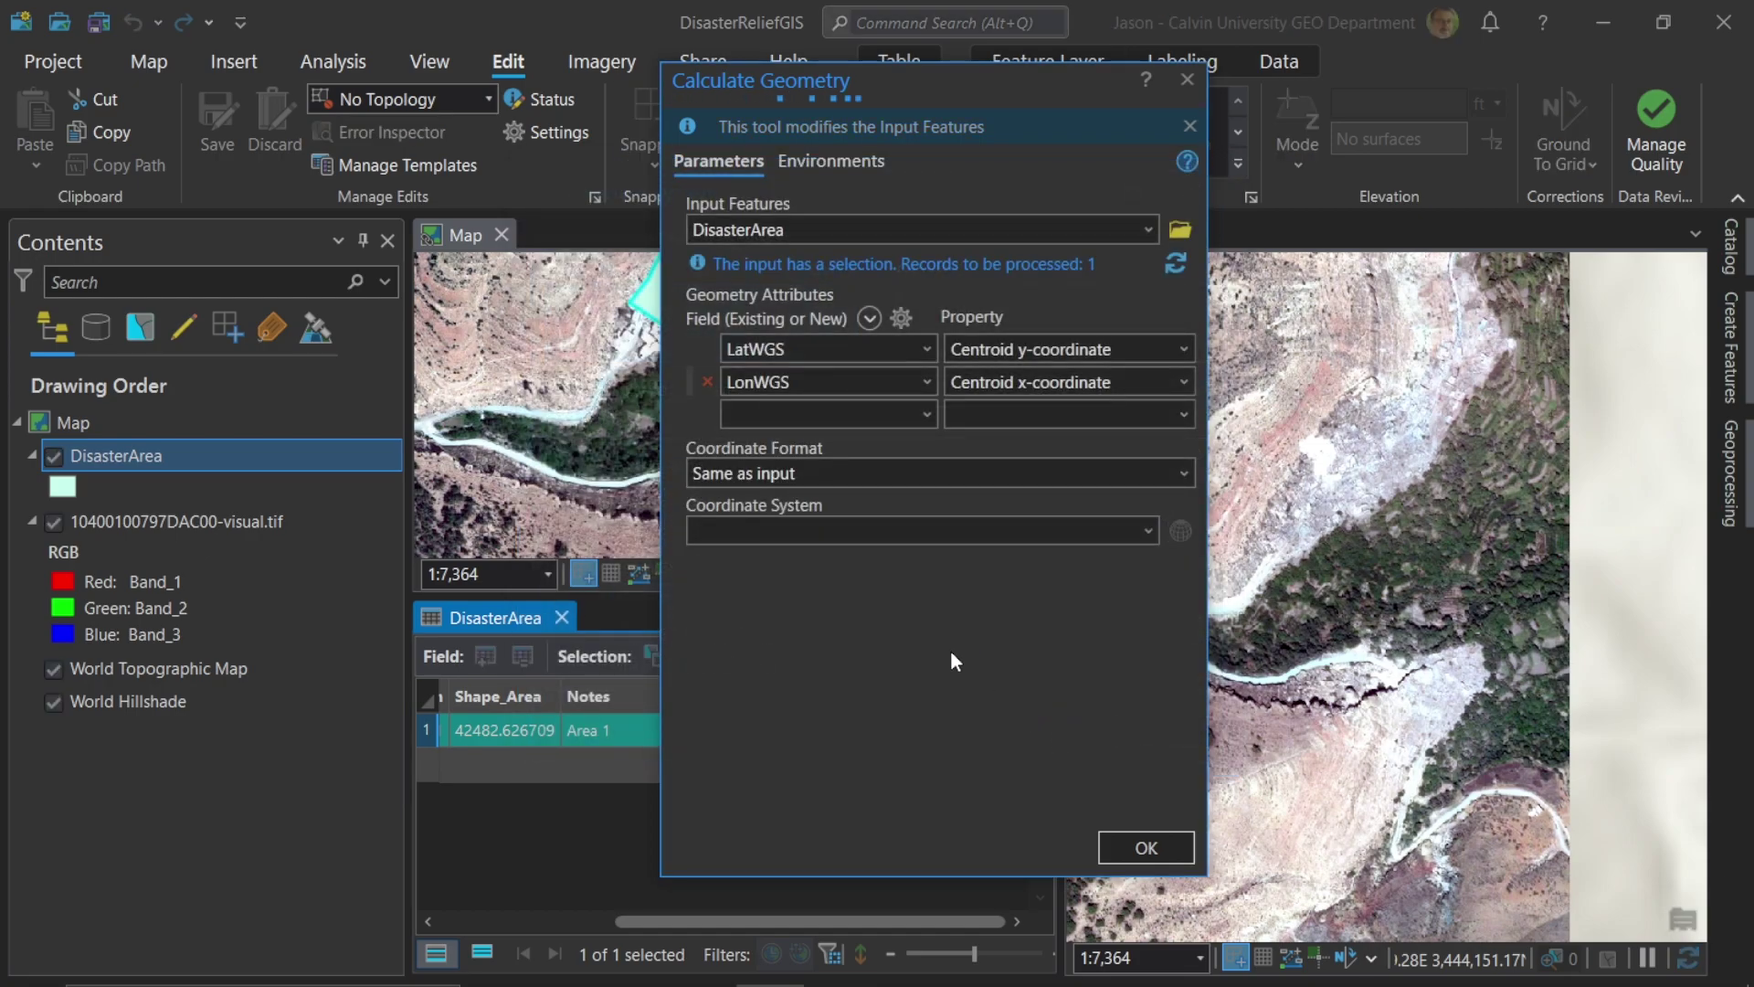
{"action": "left_click", "coordinate": [1138, 846]}
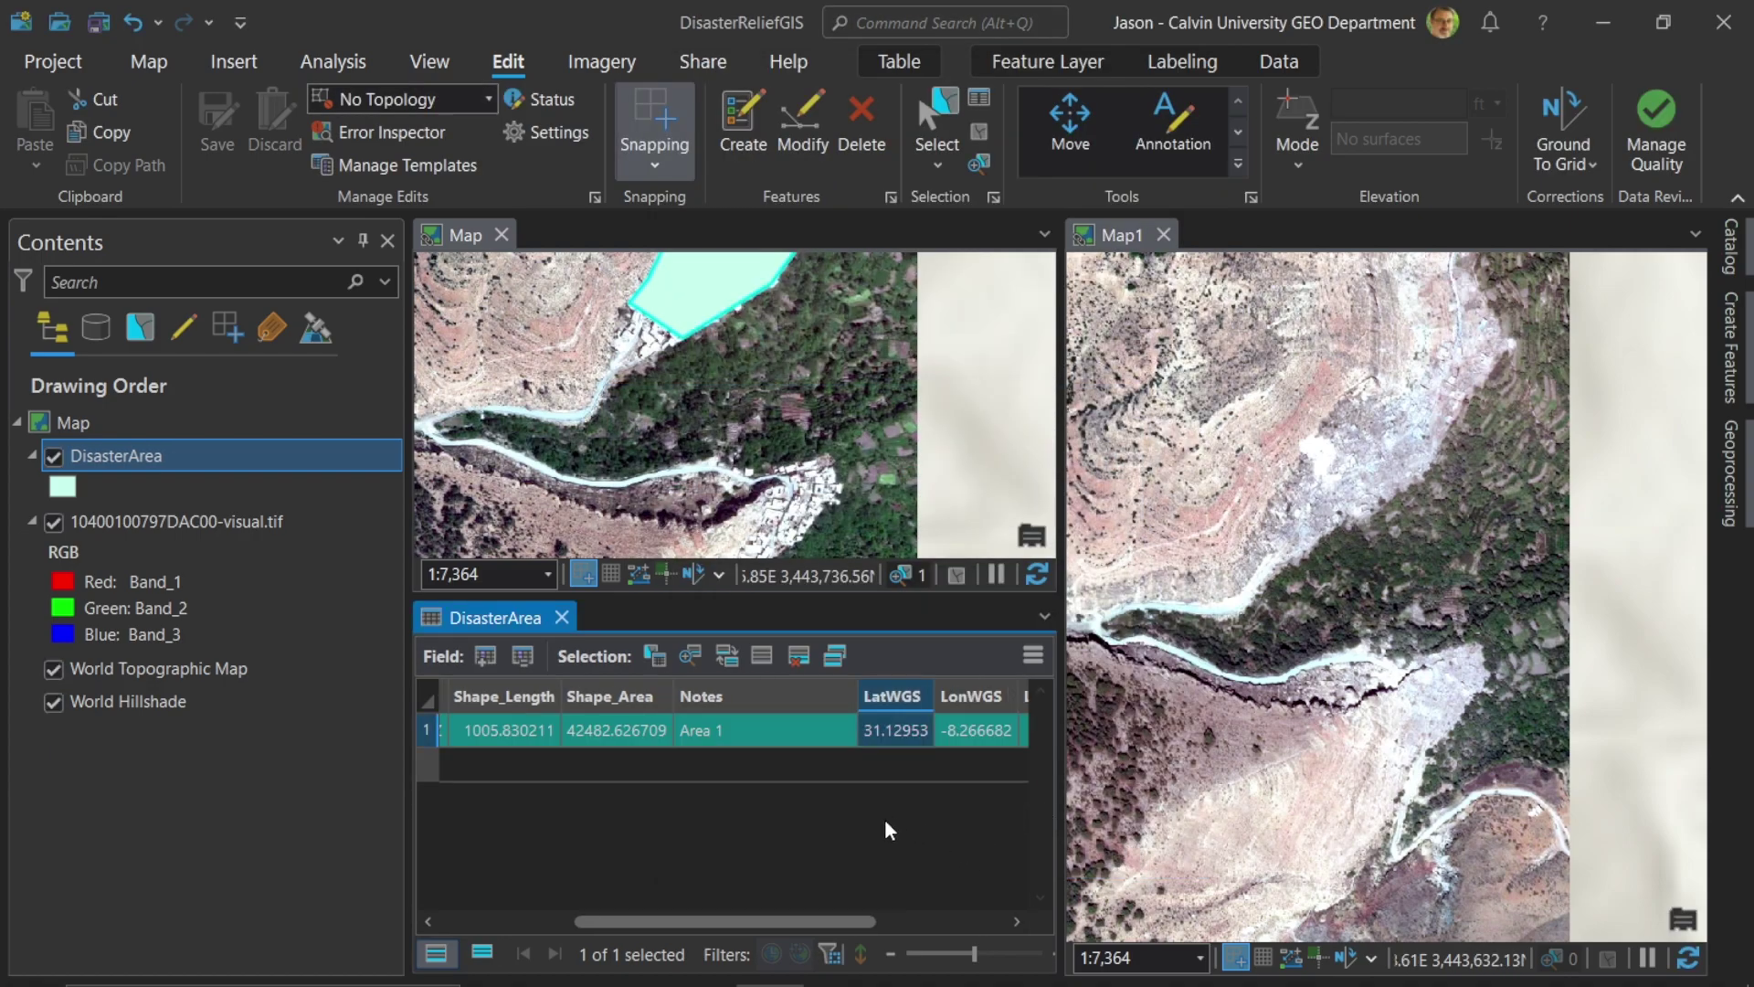
{"action": "left_click_drag", "start_coordinate": [831, 925], "coordinate": [946, 924]}
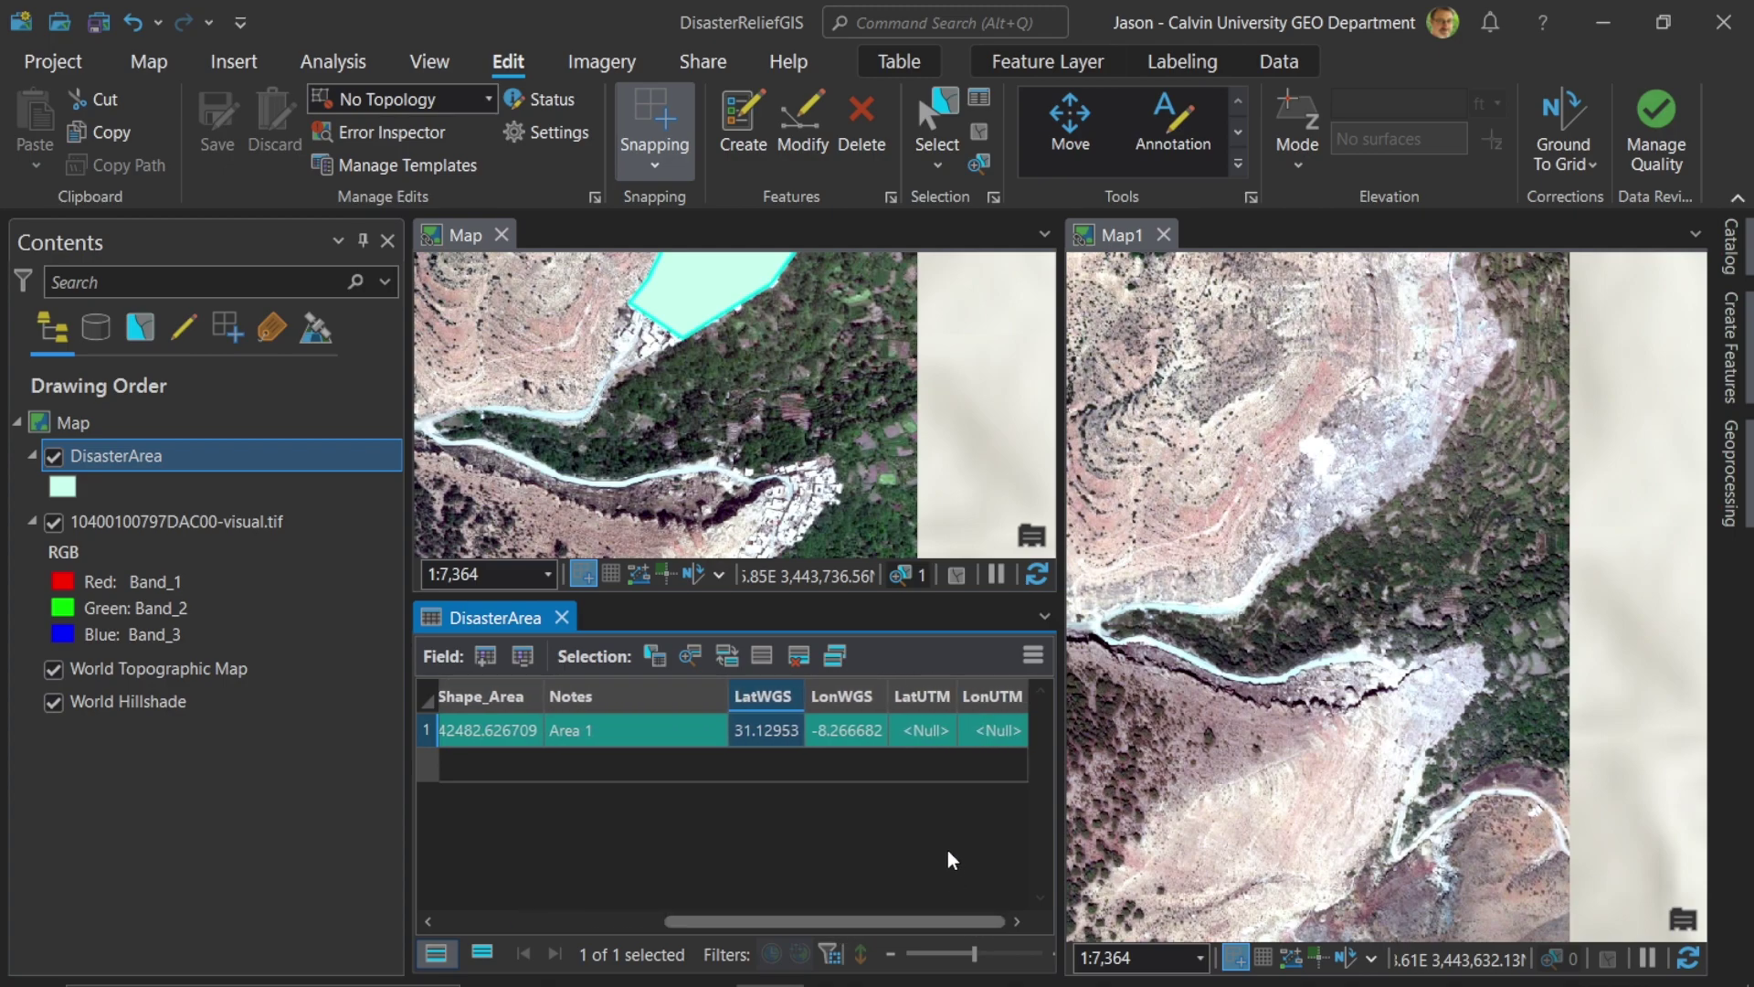
- Calculate LatUTM as Centroid y and LonUTM as Centroid x in the map's UTM Zone 29N
{"action": "right_click", "coordinate": [925, 695]}
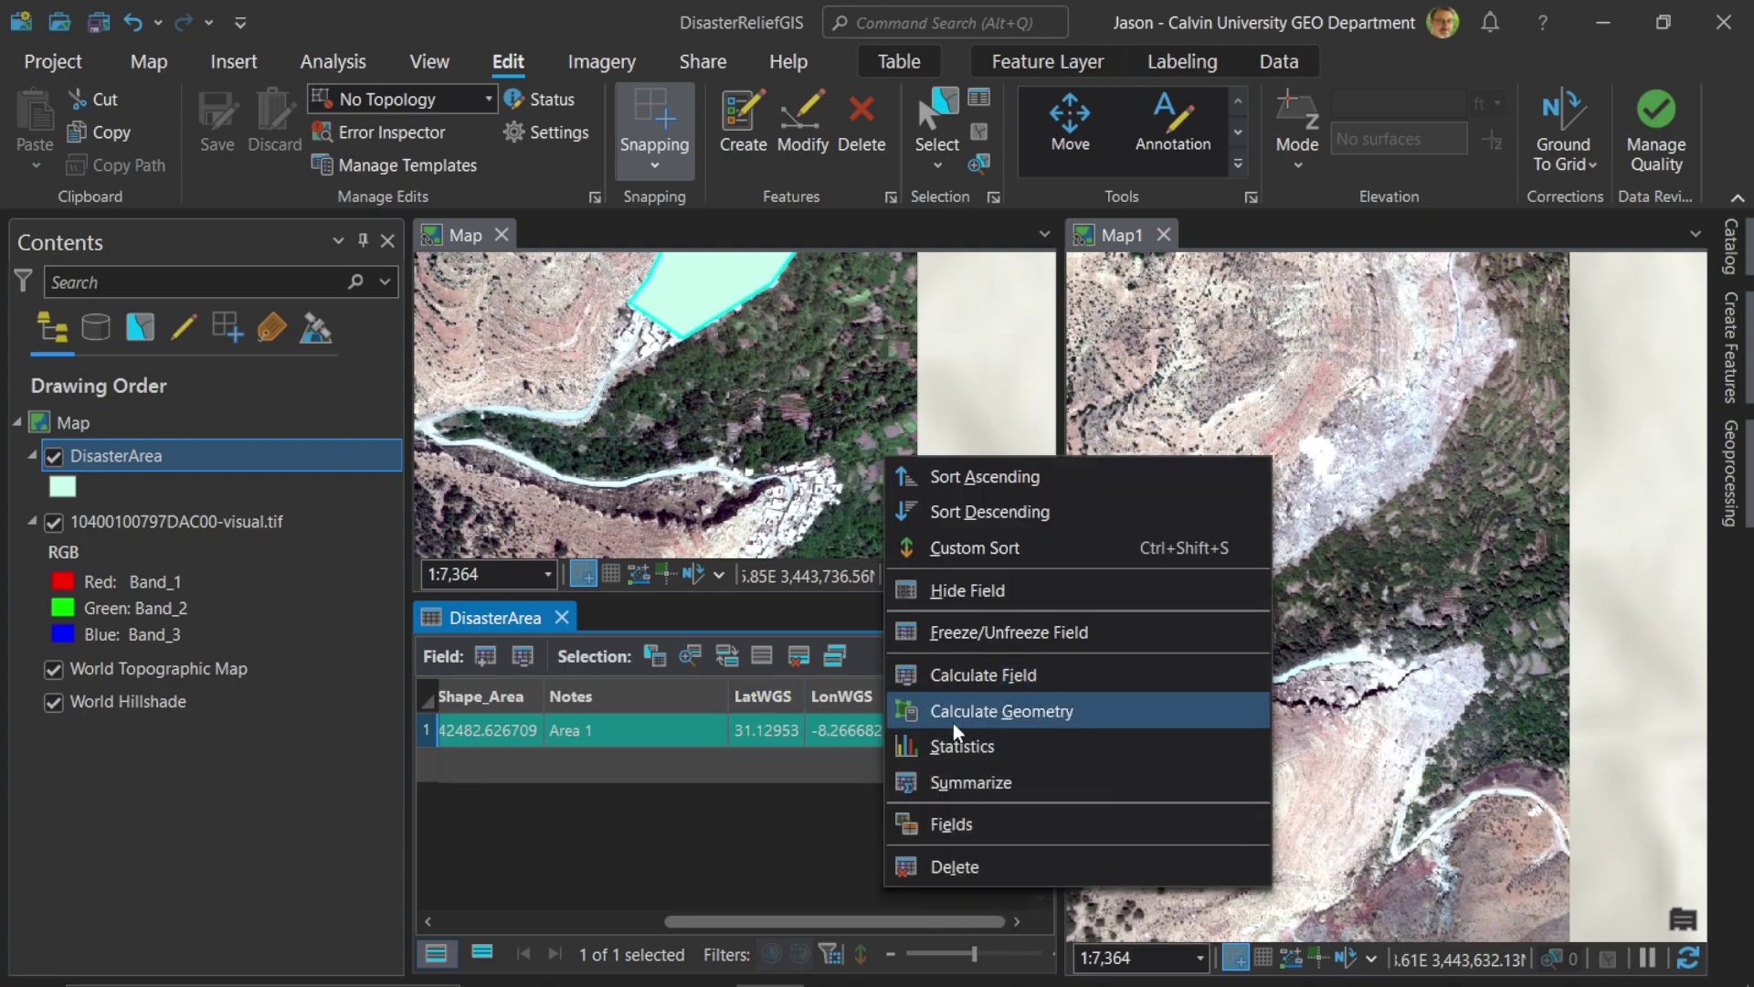
{"action": "left_click", "coordinate": [956, 711]}
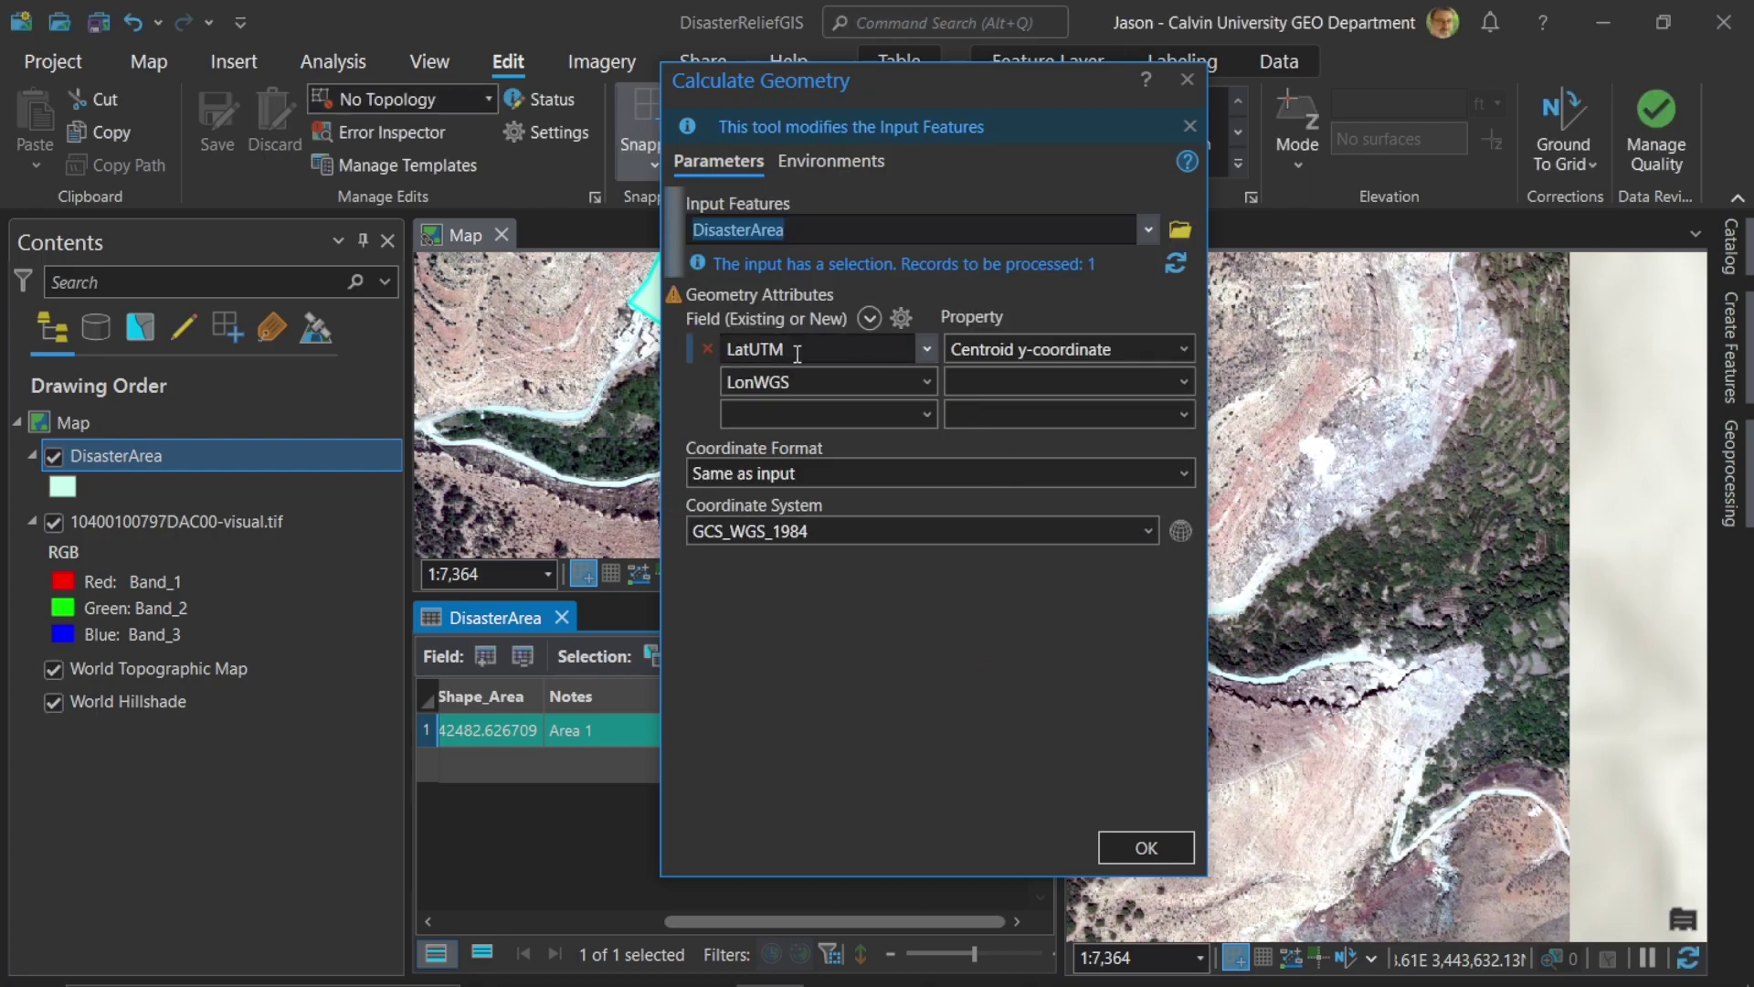
{"action": "left_click", "coordinate": [929, 382]}
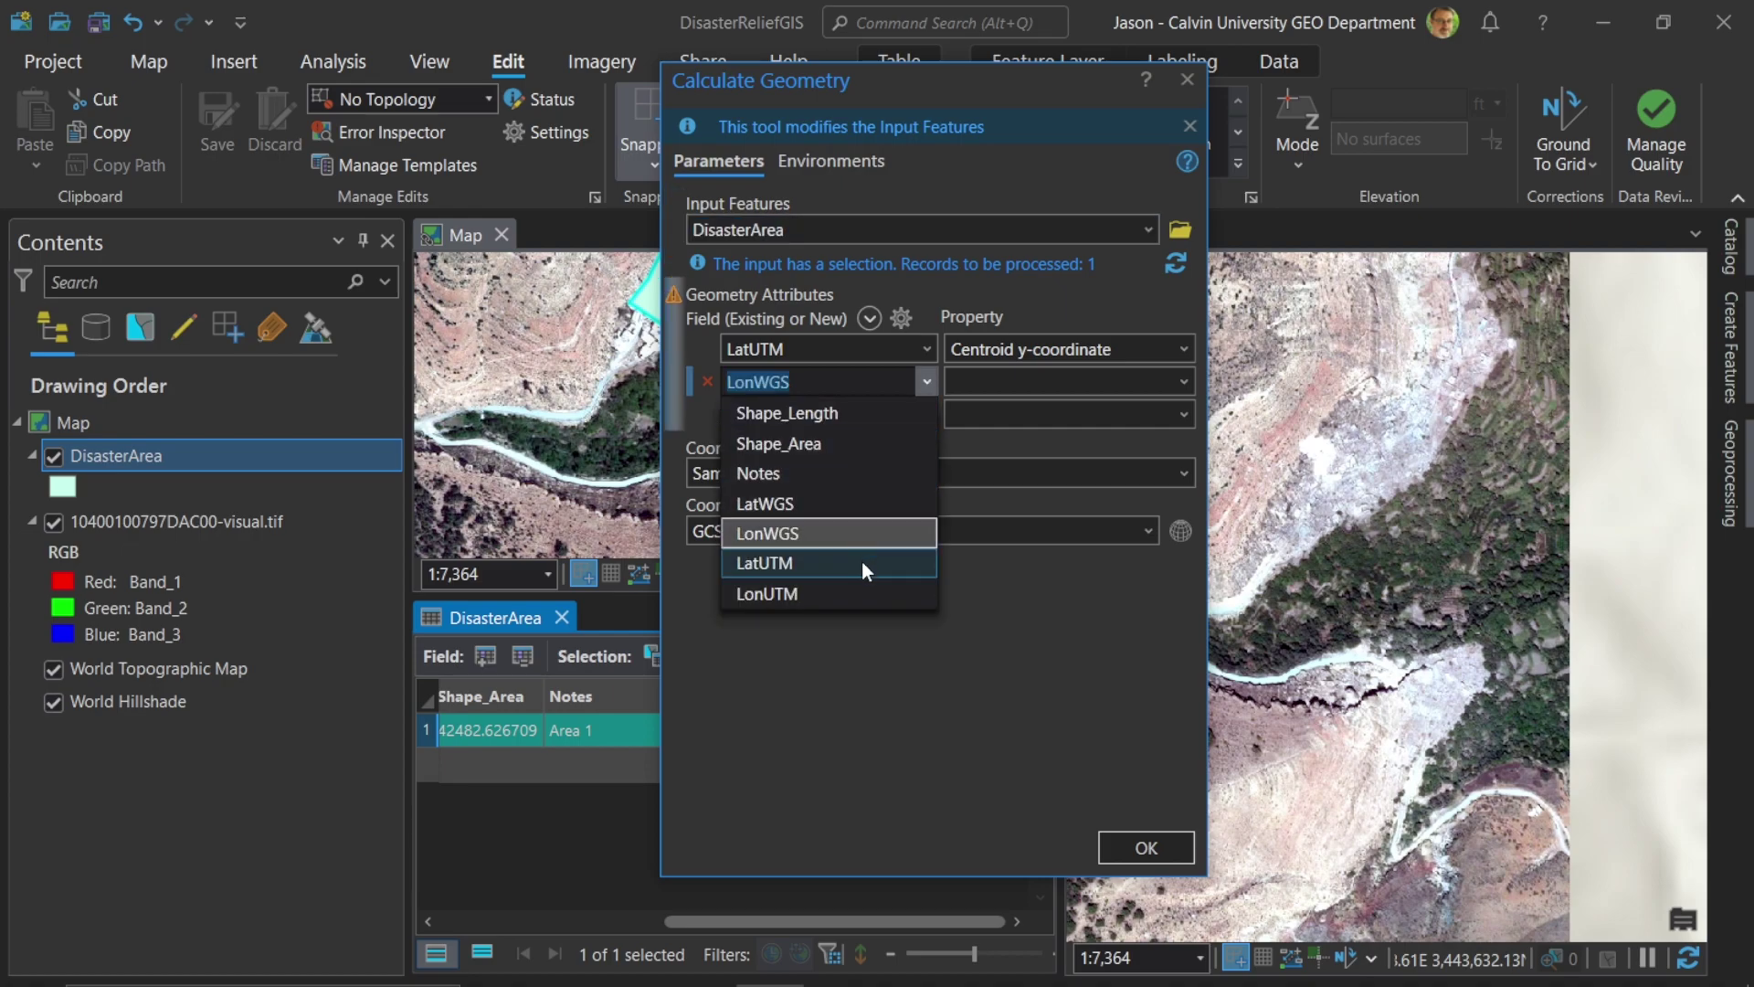
{"action": "left_click", "coordinate": [853, 592]}
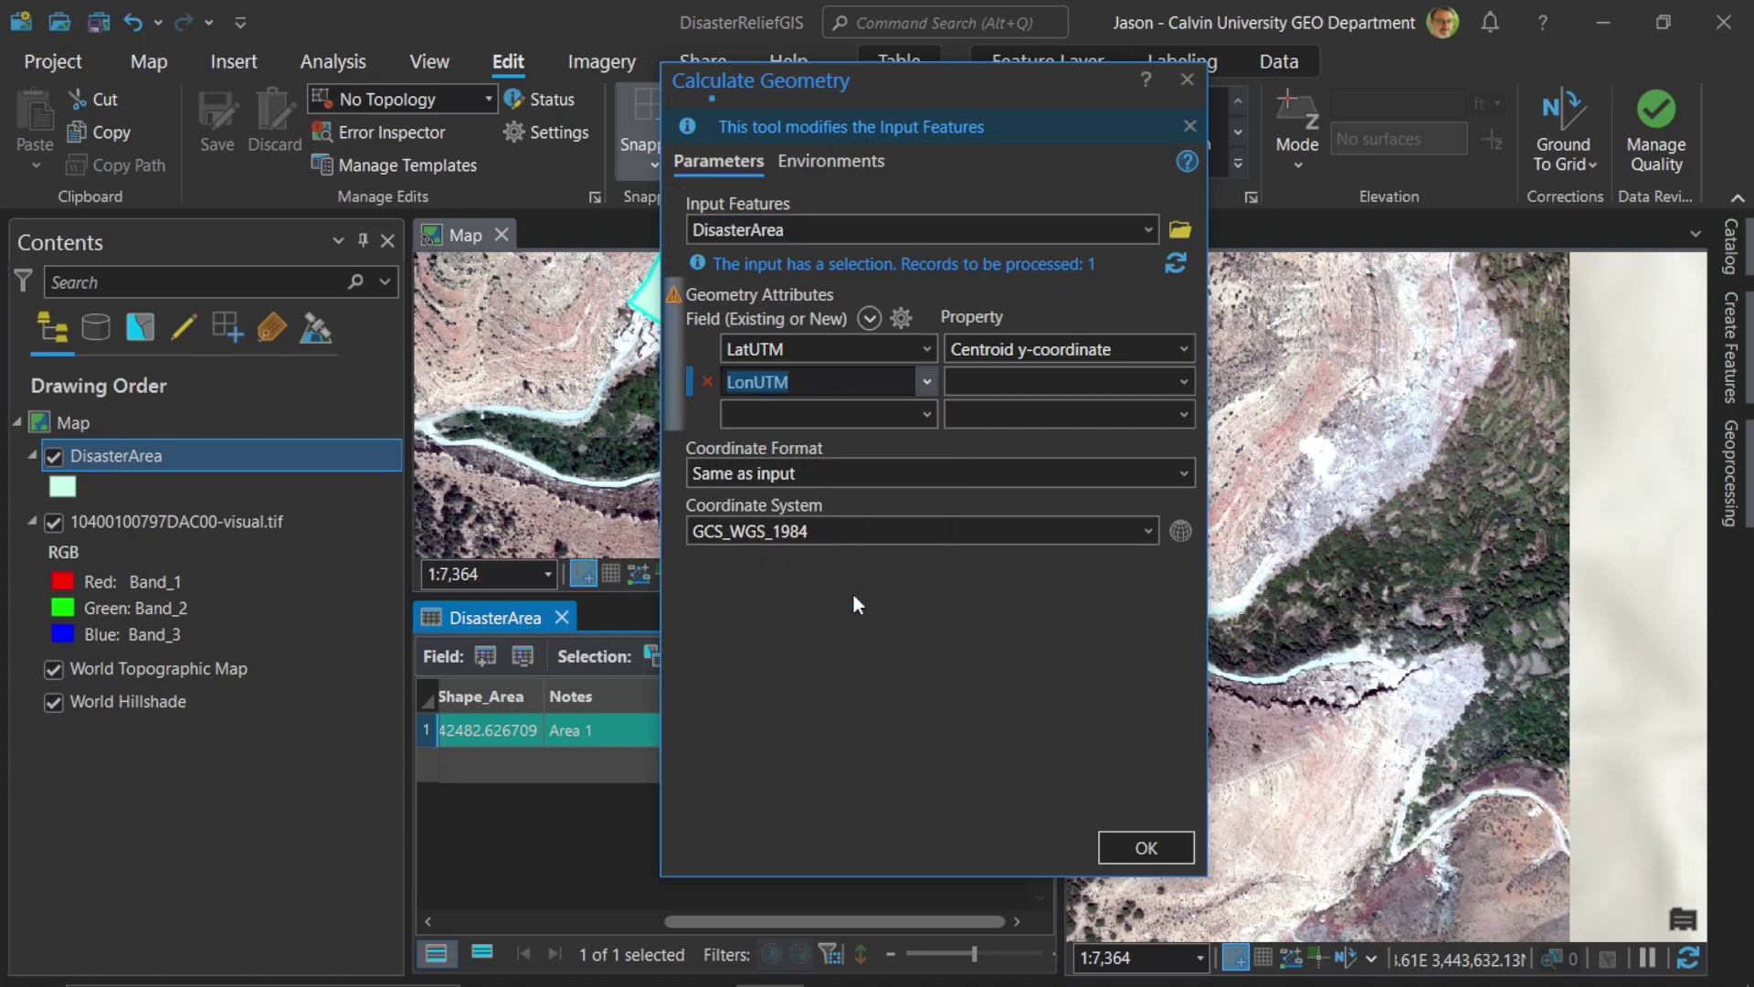
{"action": "left_click", "coordinate": [1185, 384]}
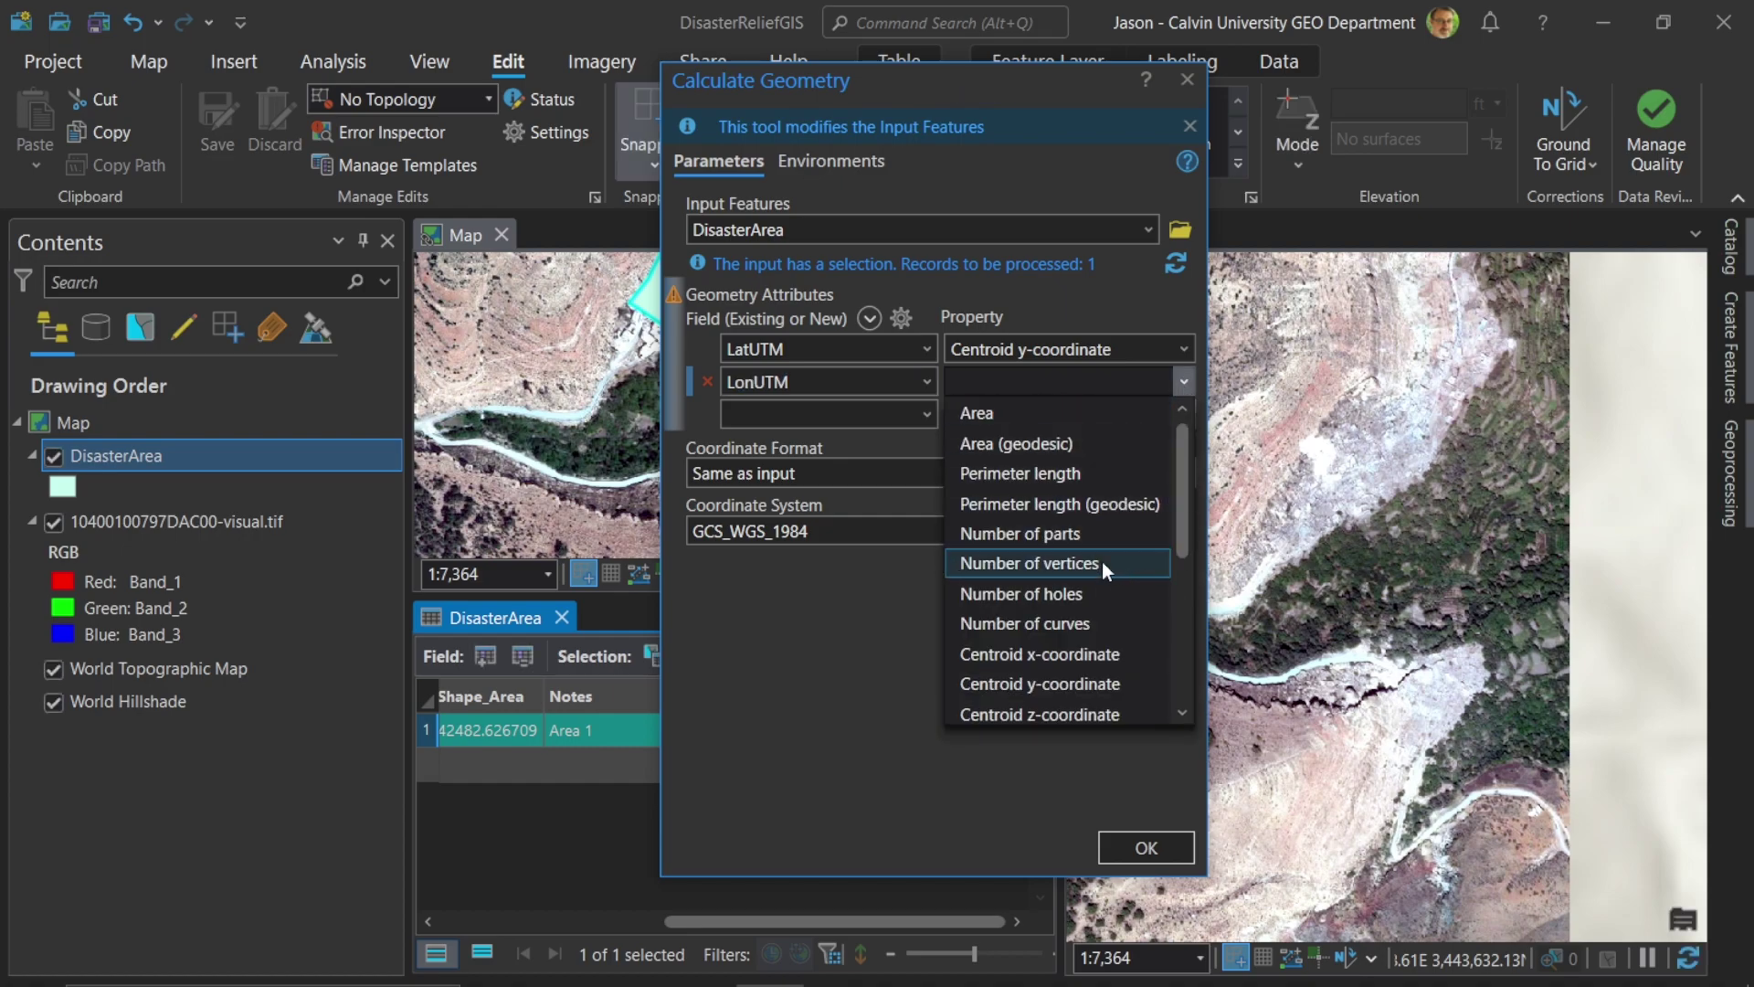
{"action": "left_click", "coordinate": [1088, 654]}
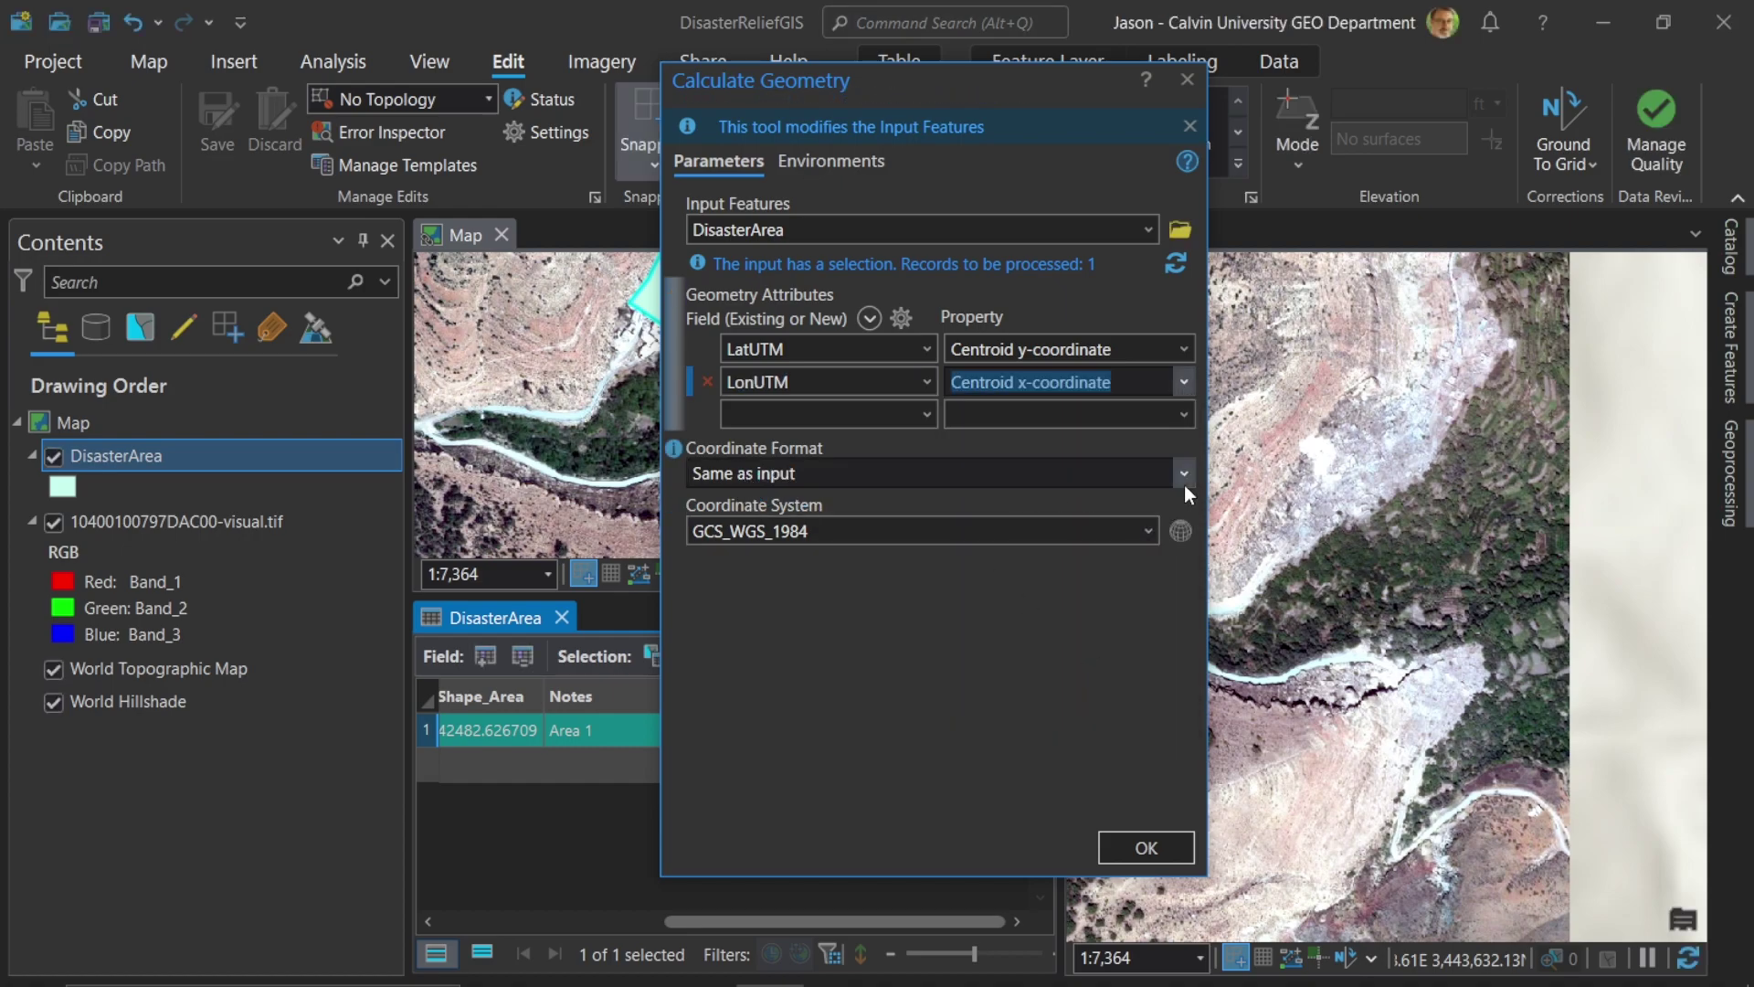
{"action": "left_click", "coordinate": [1149, 529]}
{"action": "left_click", "coordinate": [1023, 567]}
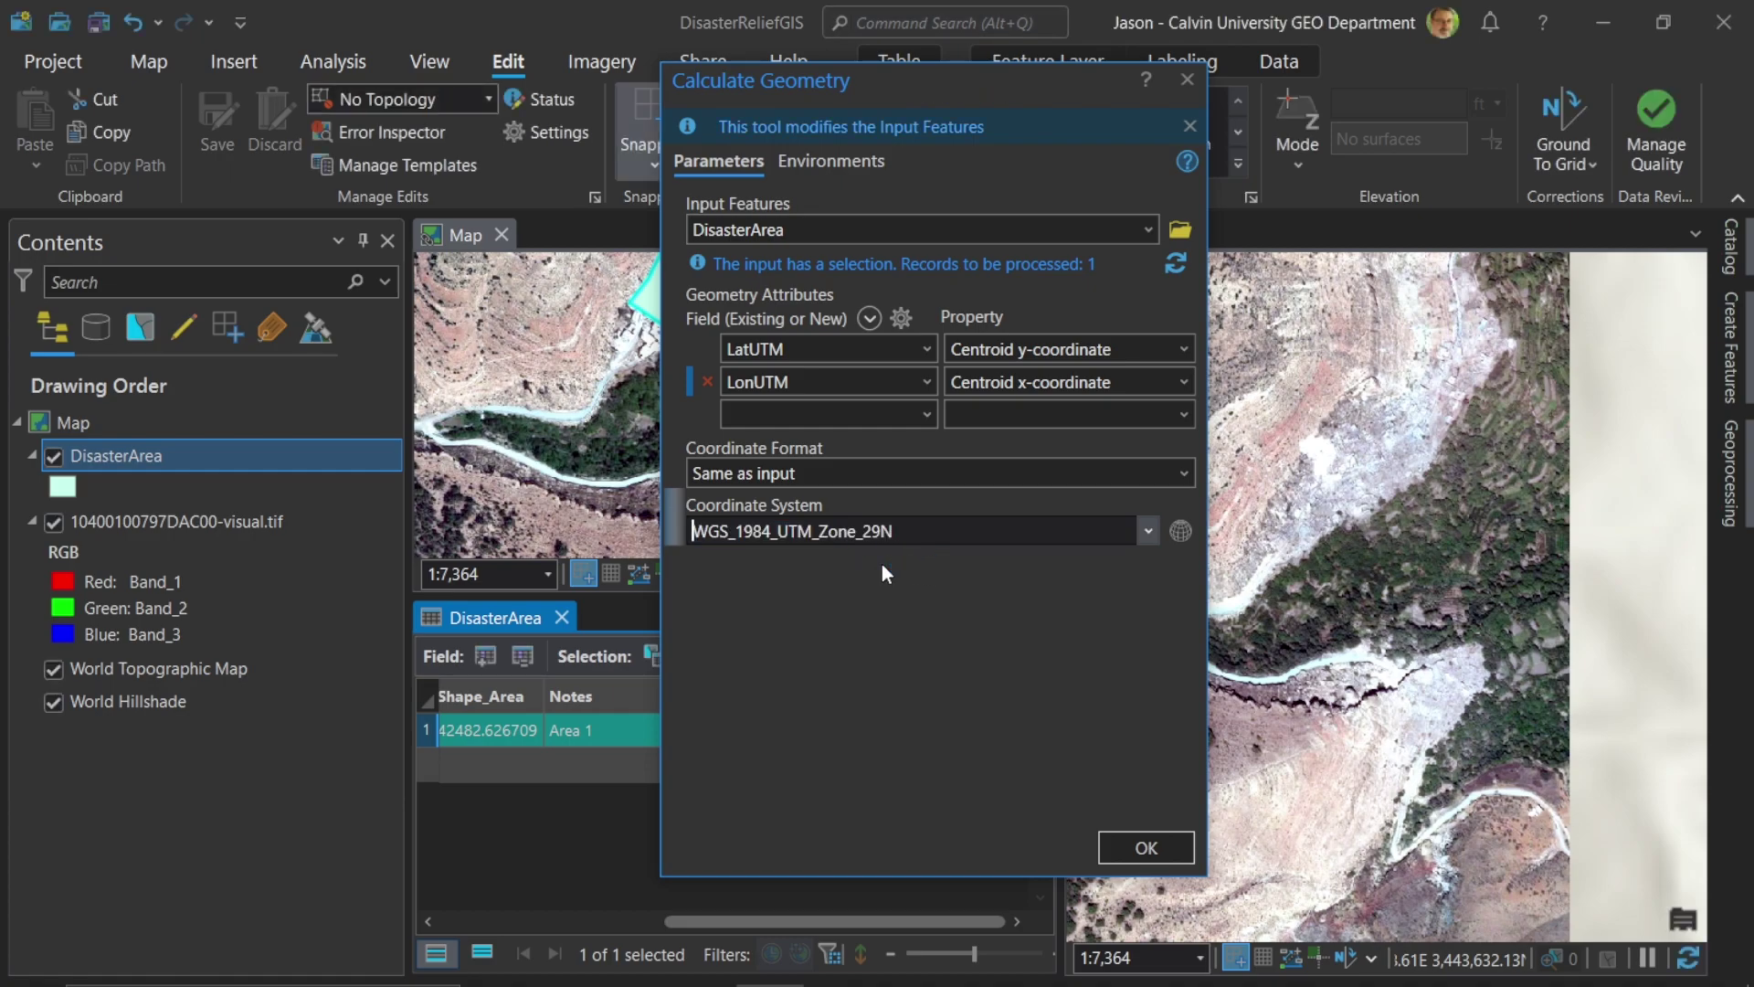
{"action": "left_click", "coordinate": [1146, 847]}
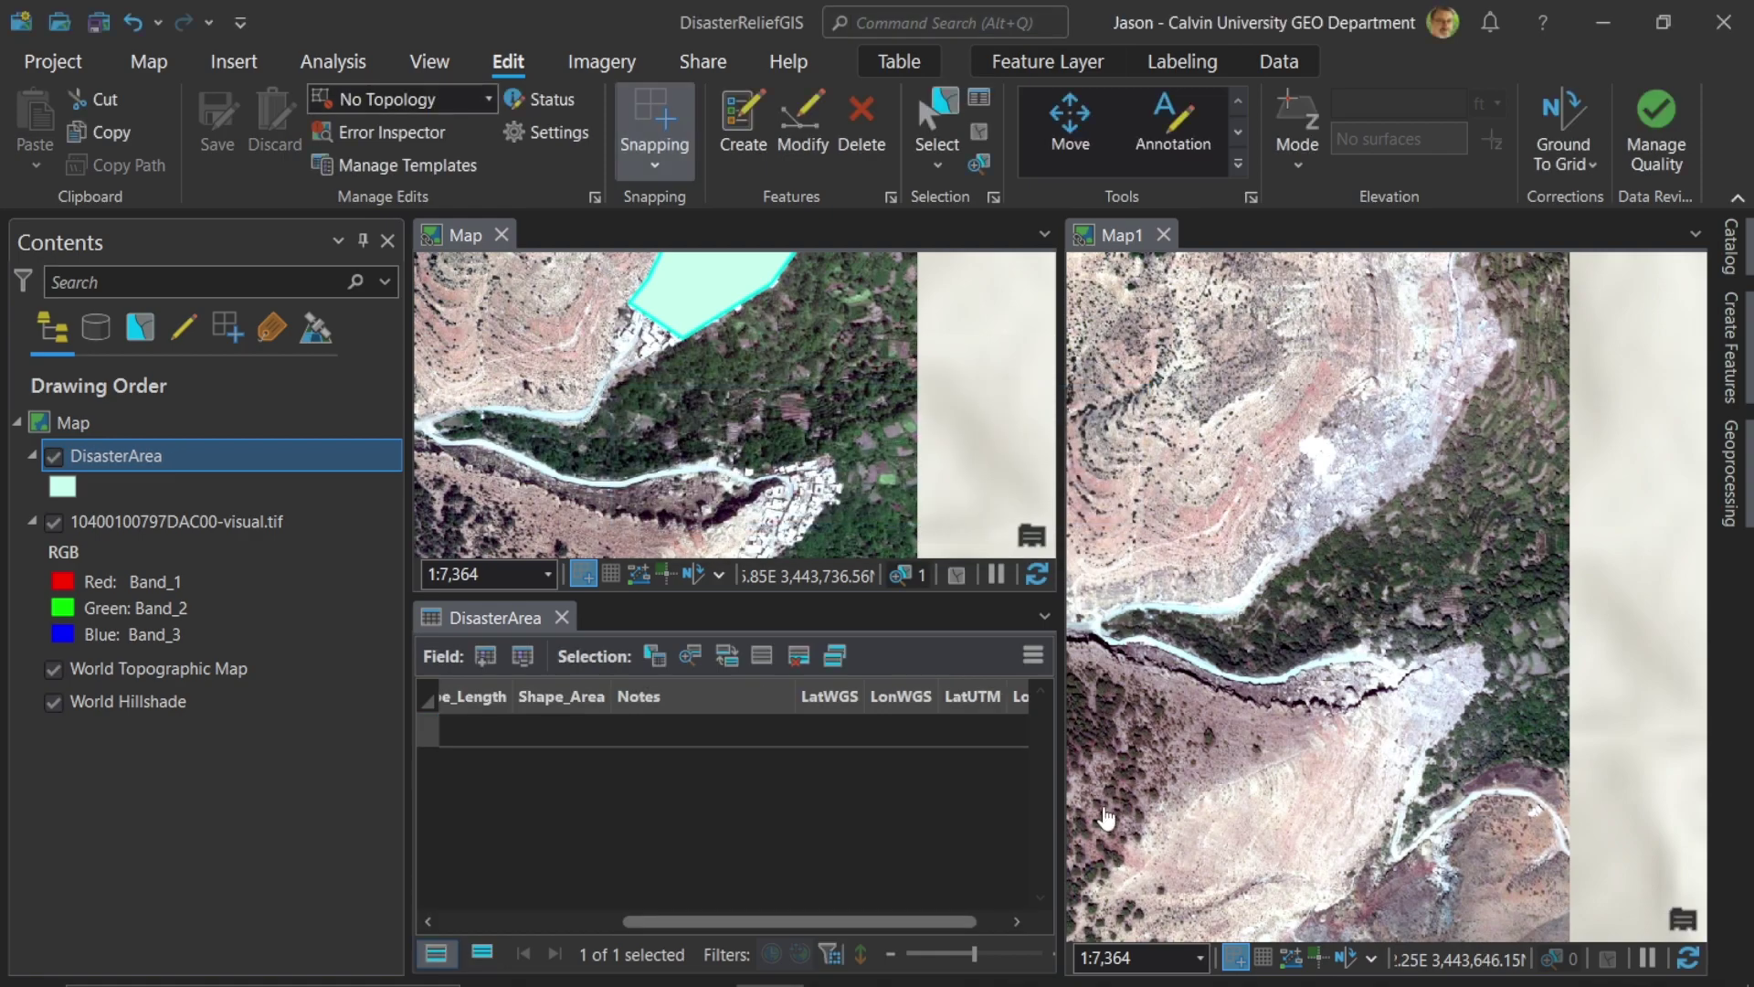
{"action": "left_click_drag", "start_coordinate": [931, 923], "coordinate": [983, 924]}
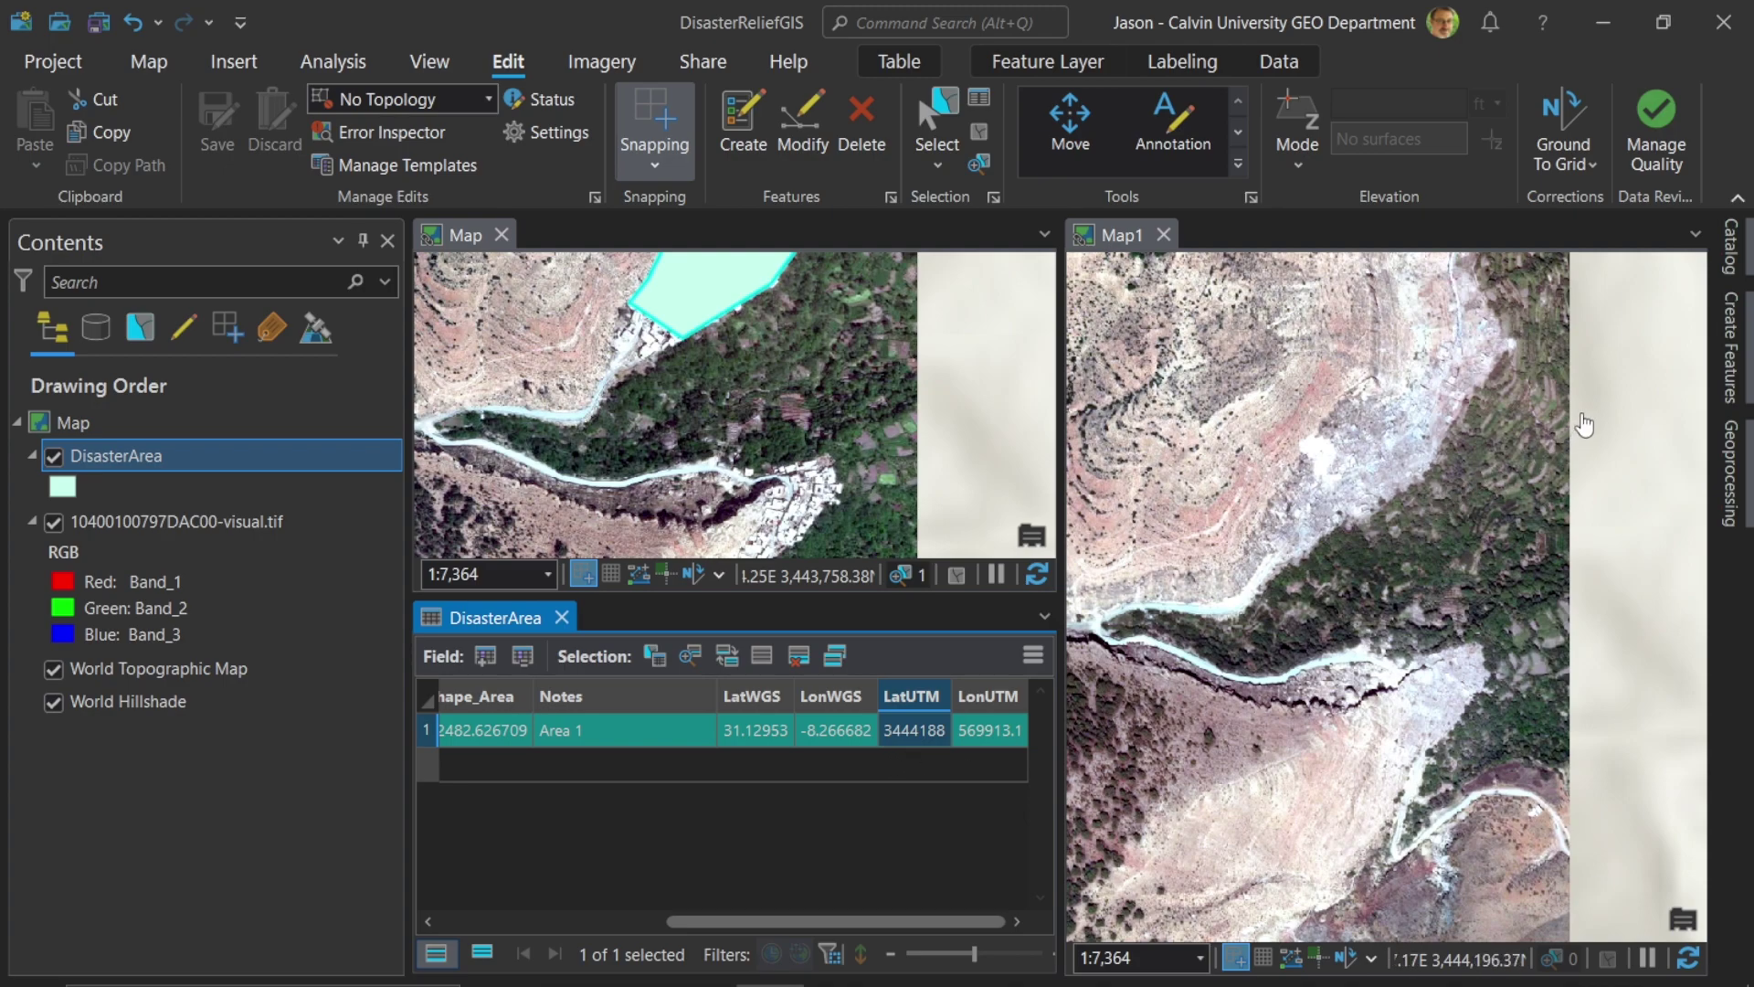
- Find and open the Feature To Point geoprocessing tool
{"action": "left_click", "coordinate": [1732, 471]}
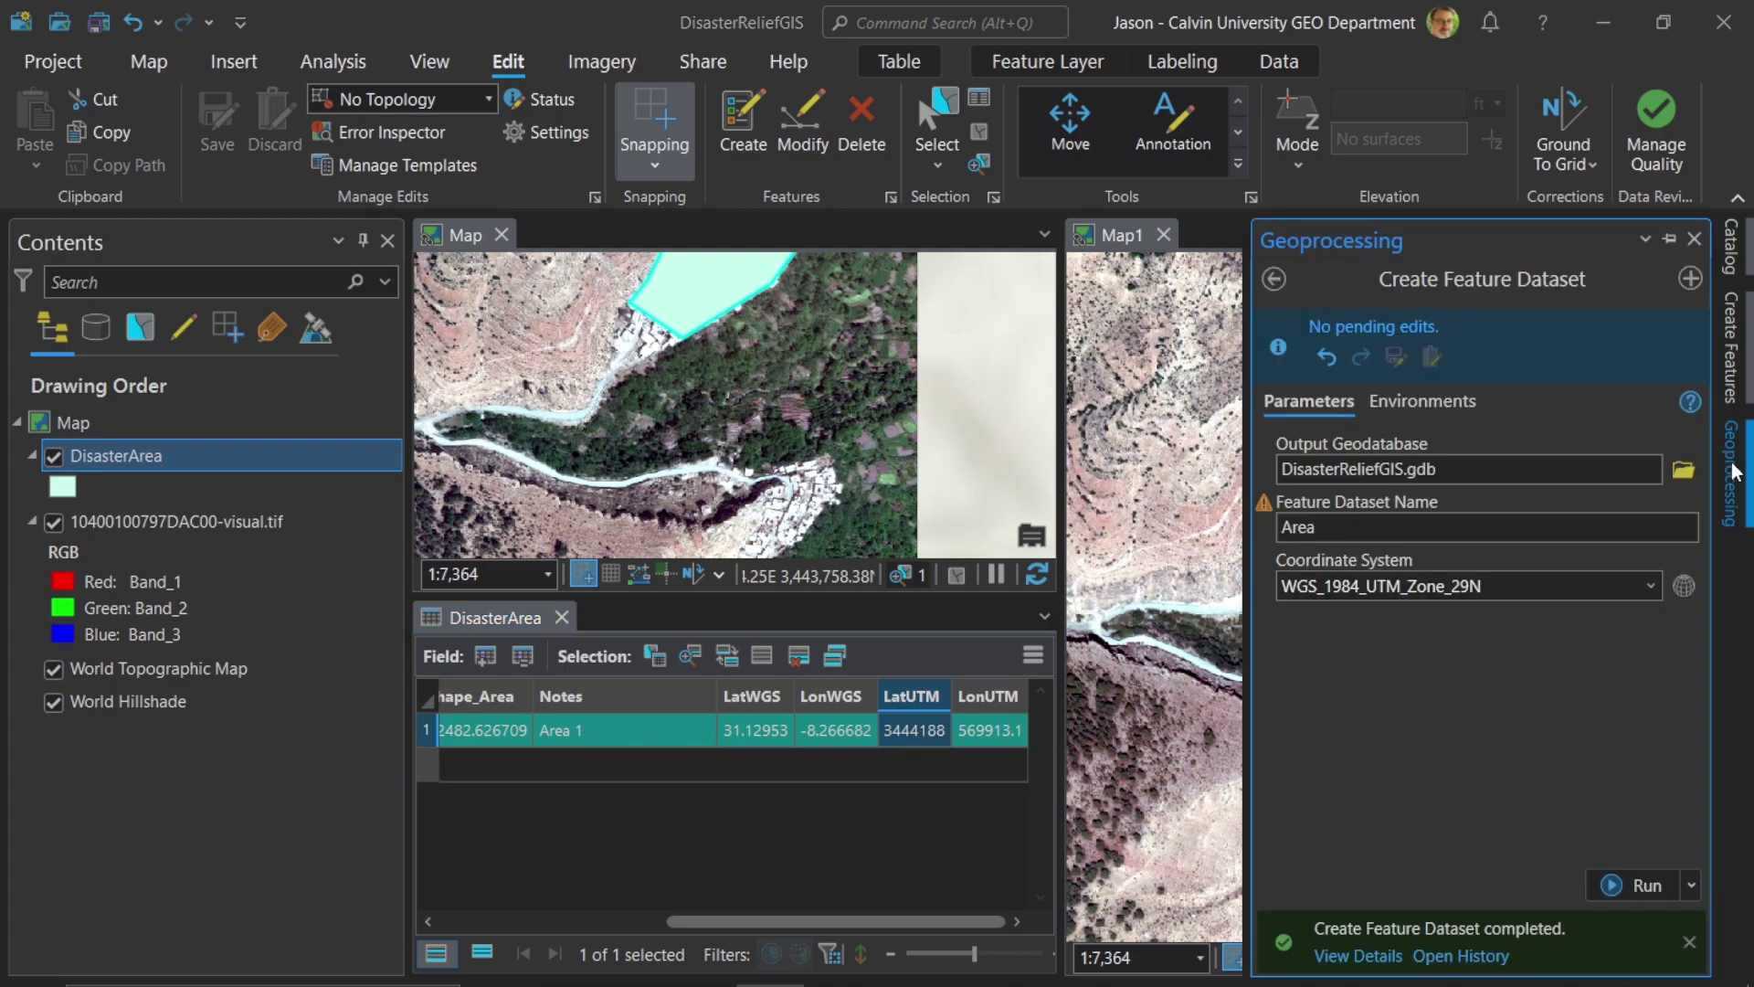
{"action": "left_click", "coordinate": [1275, 280]}
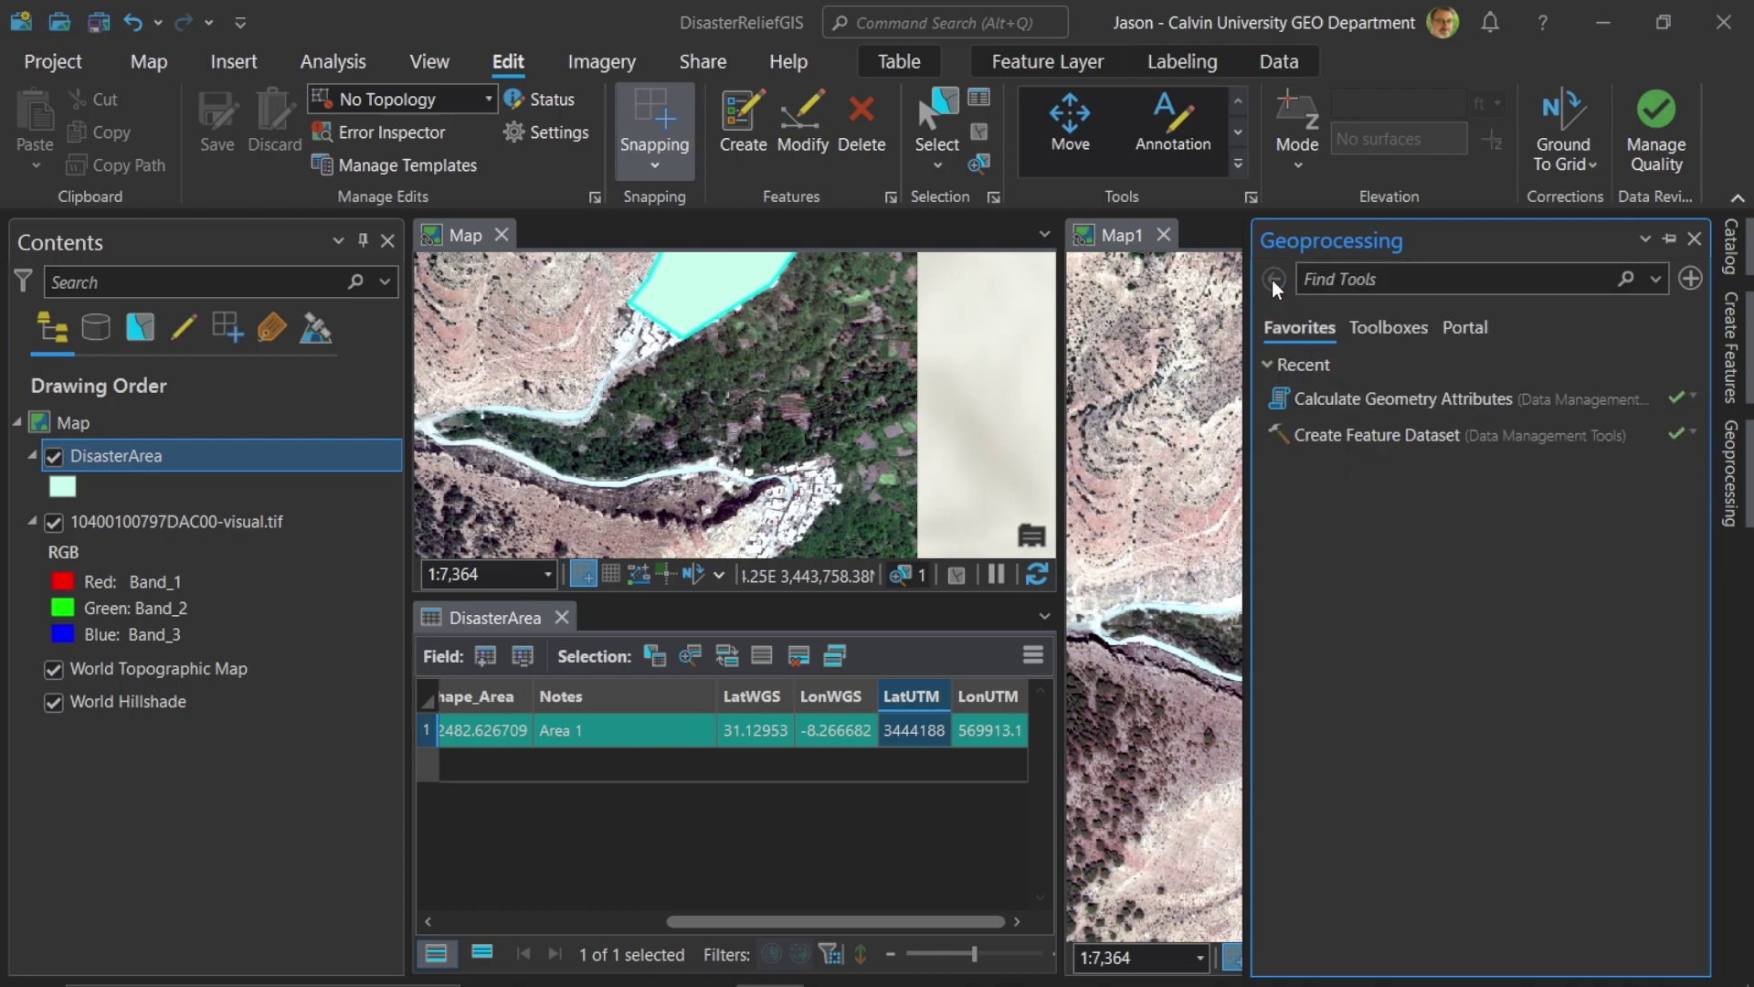
{"action": "left_click", "coordinate": [1368, 285]}
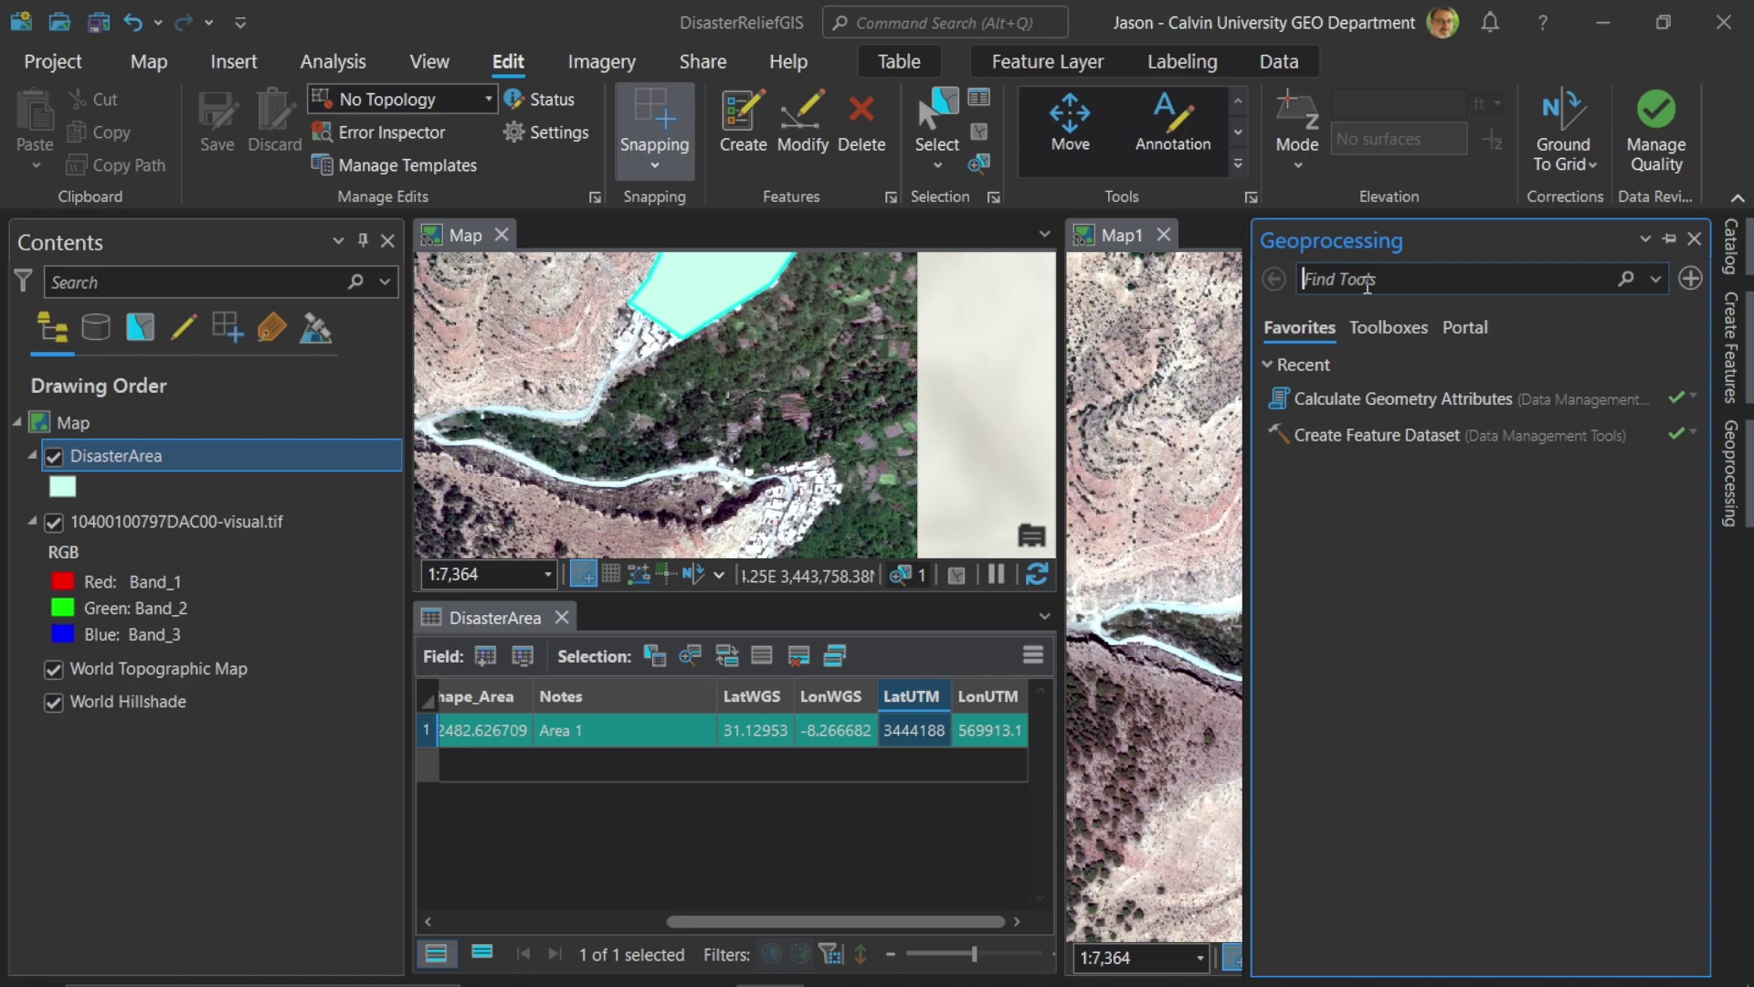
{"action": "type", "text": "featu"}
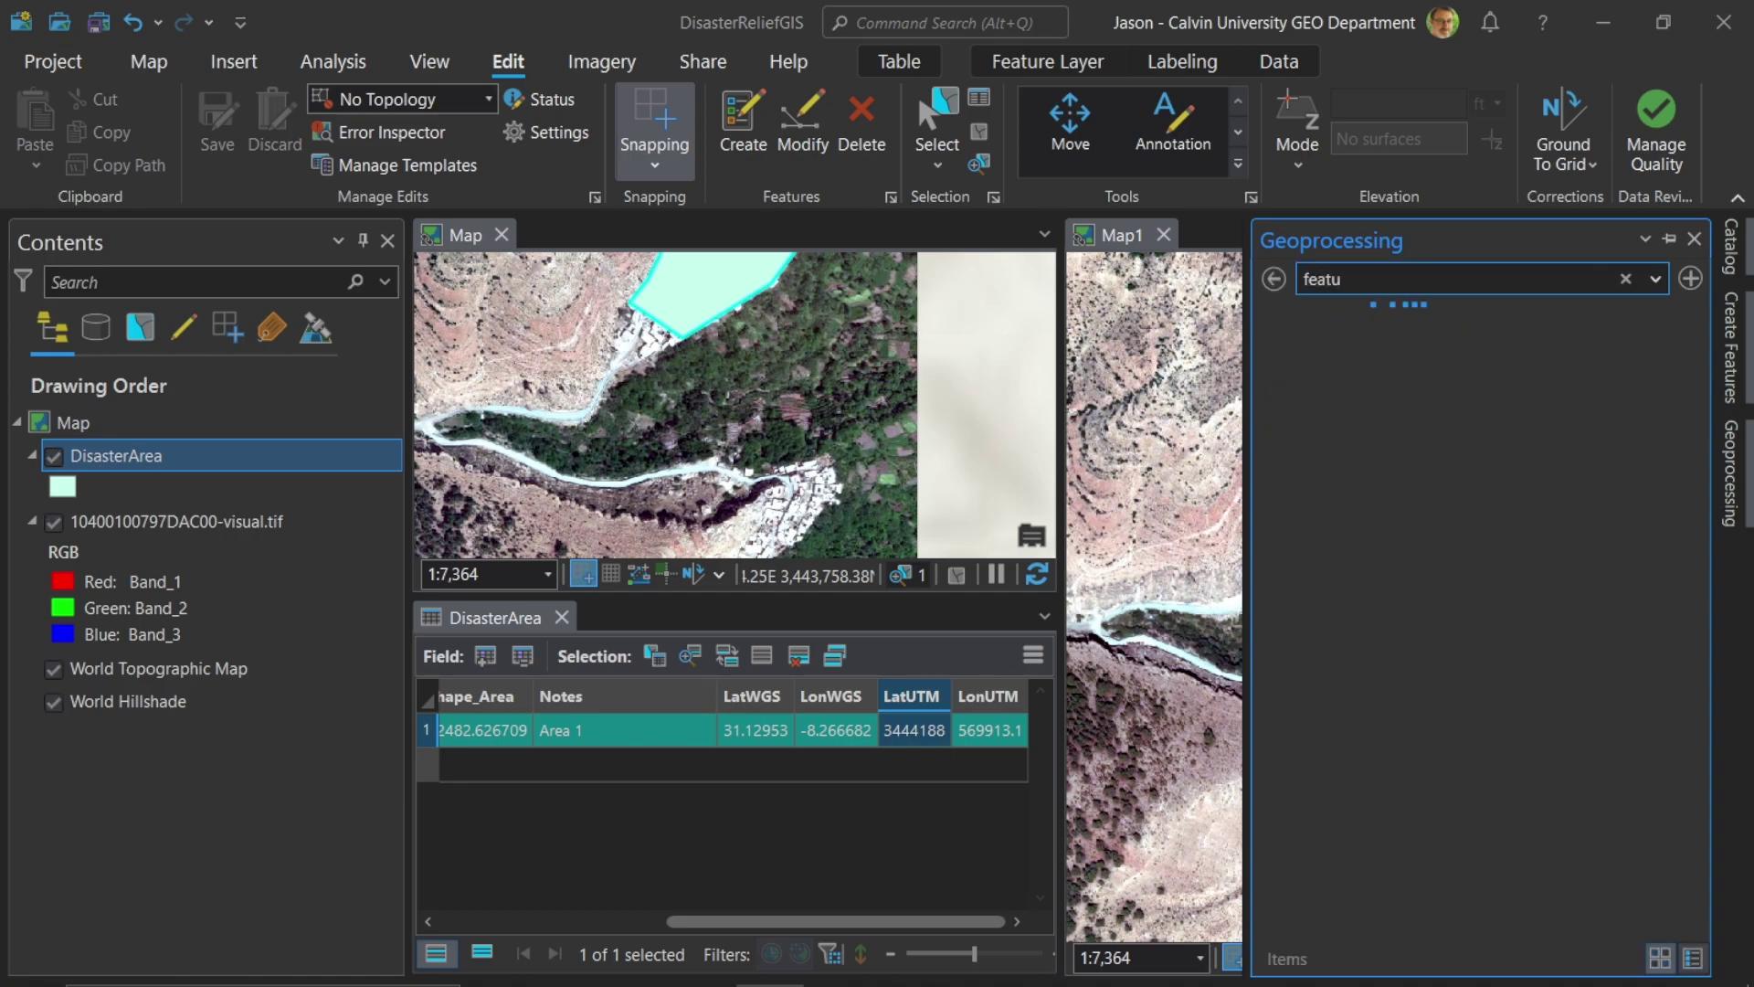
{"action": "type", "text": "re to point"}
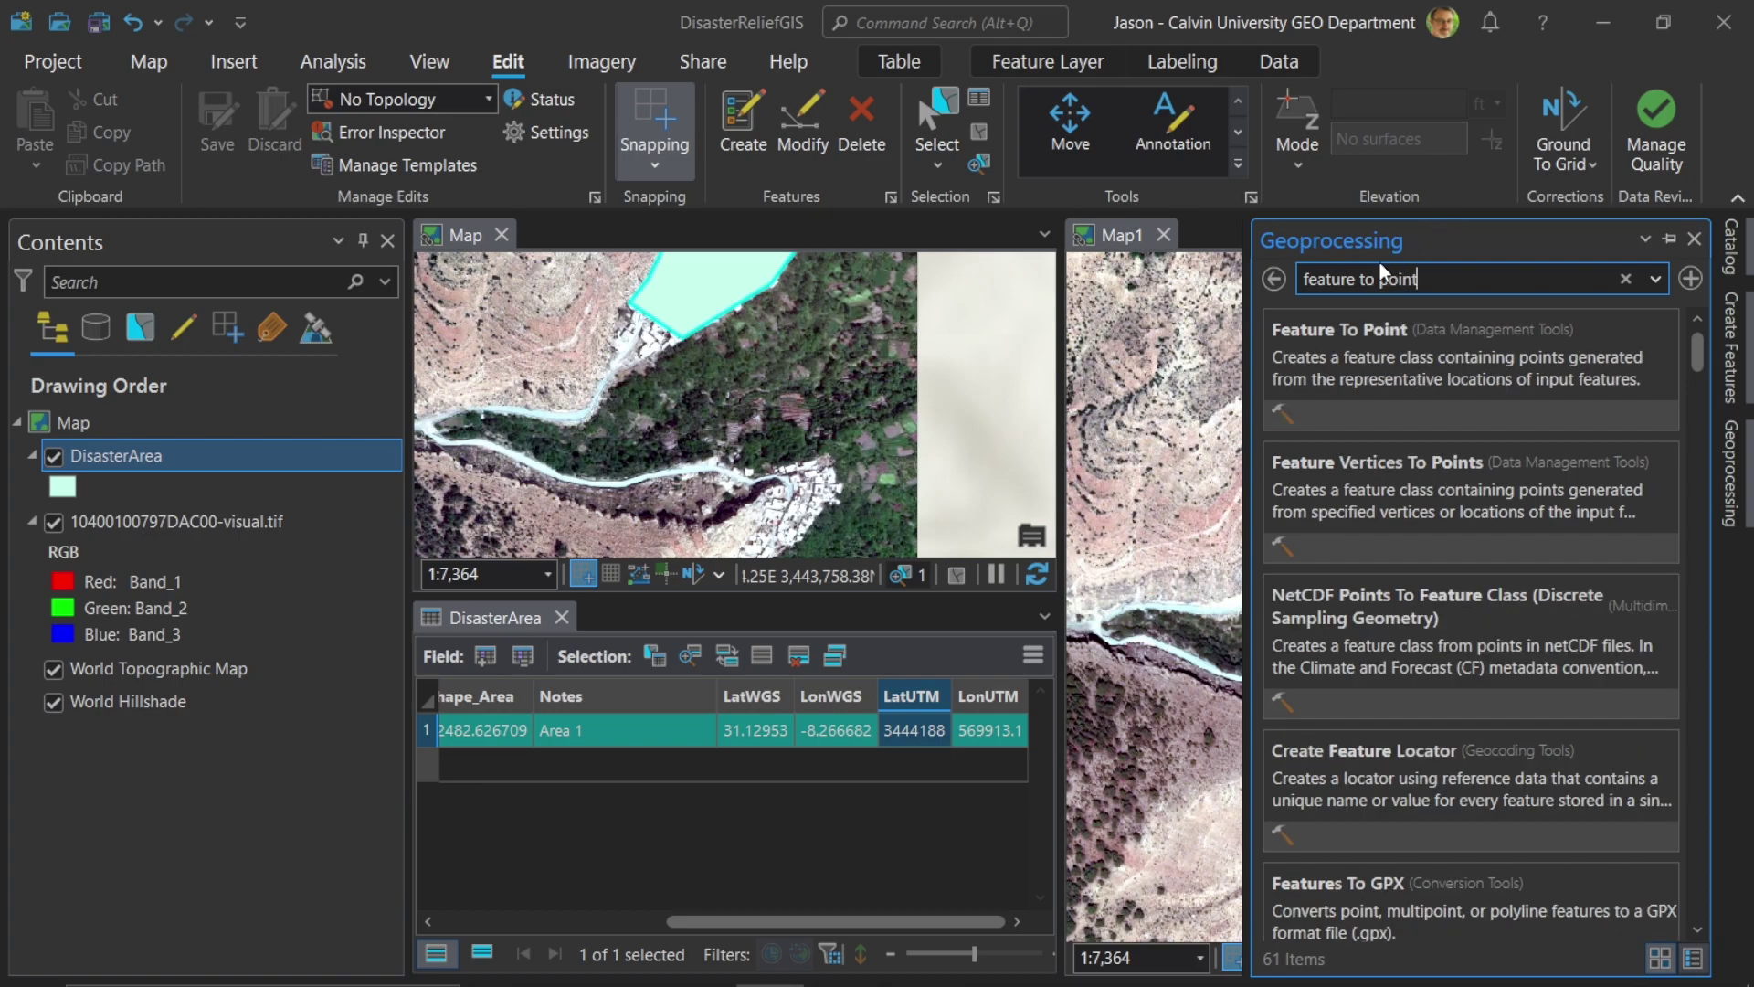
{"action": "left_click", "coordinate": [1376, 338]}
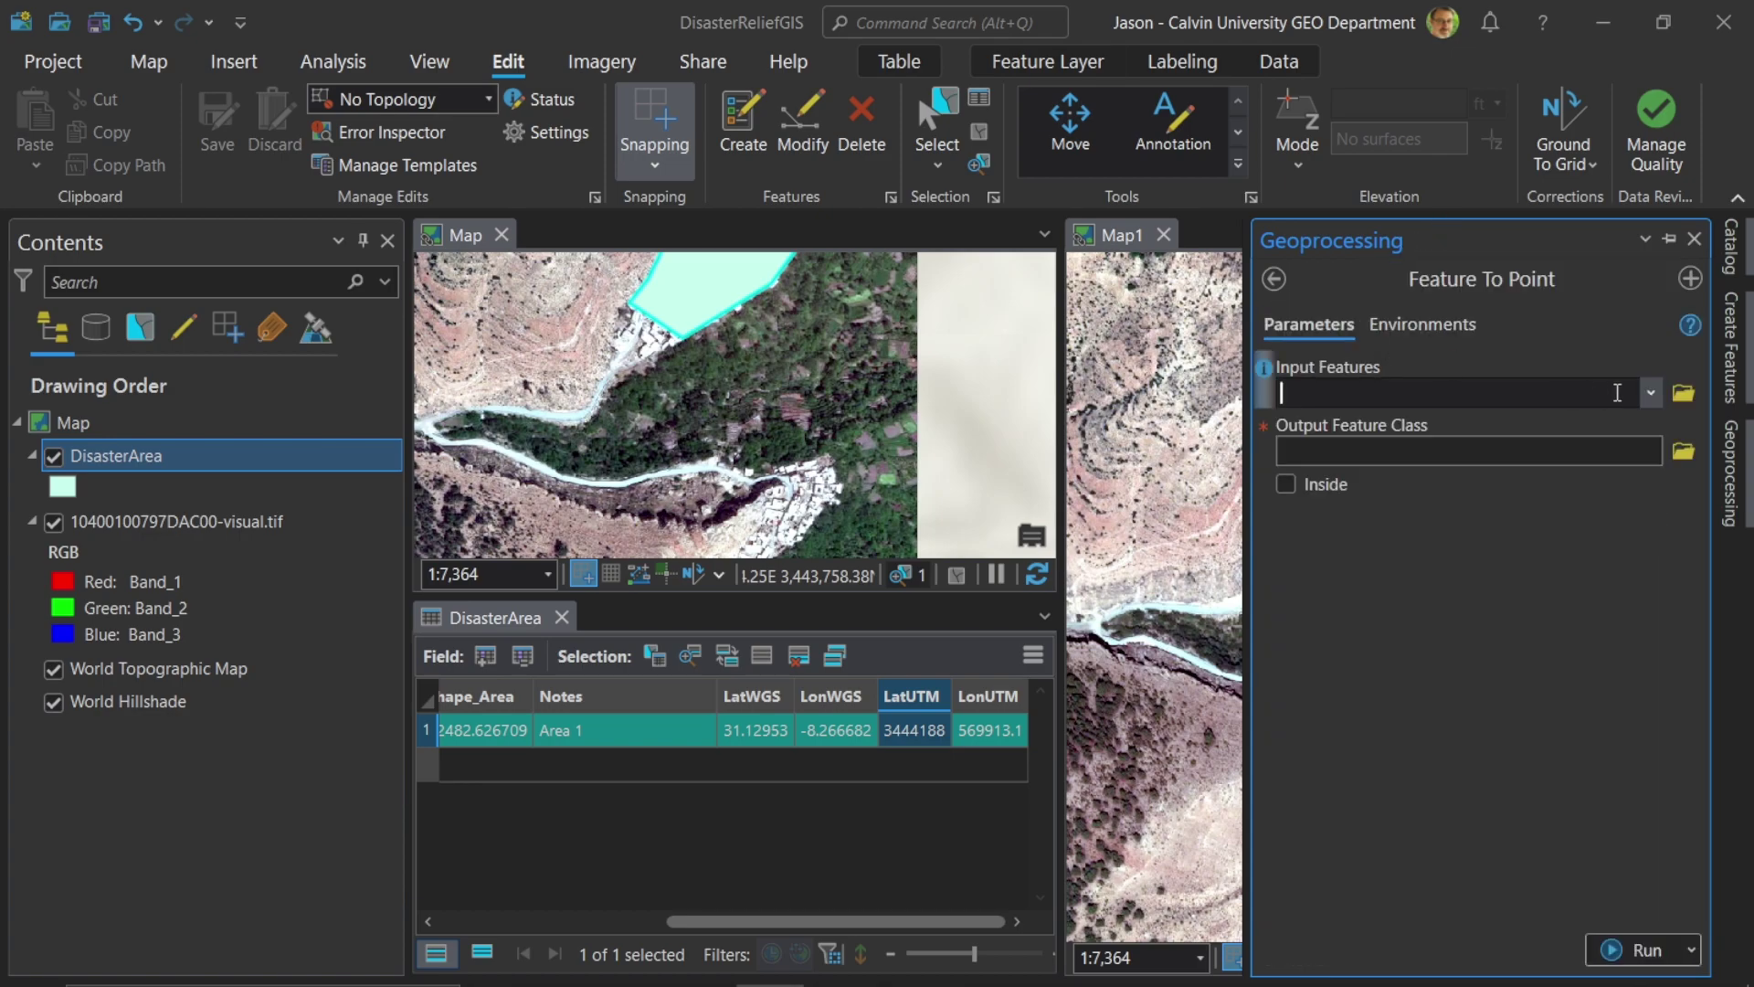
- Run Feature To Point on DisasterArea and pan the map to the polygon and its point
{"action": "left_click", "coordinate": [1652, 392]}
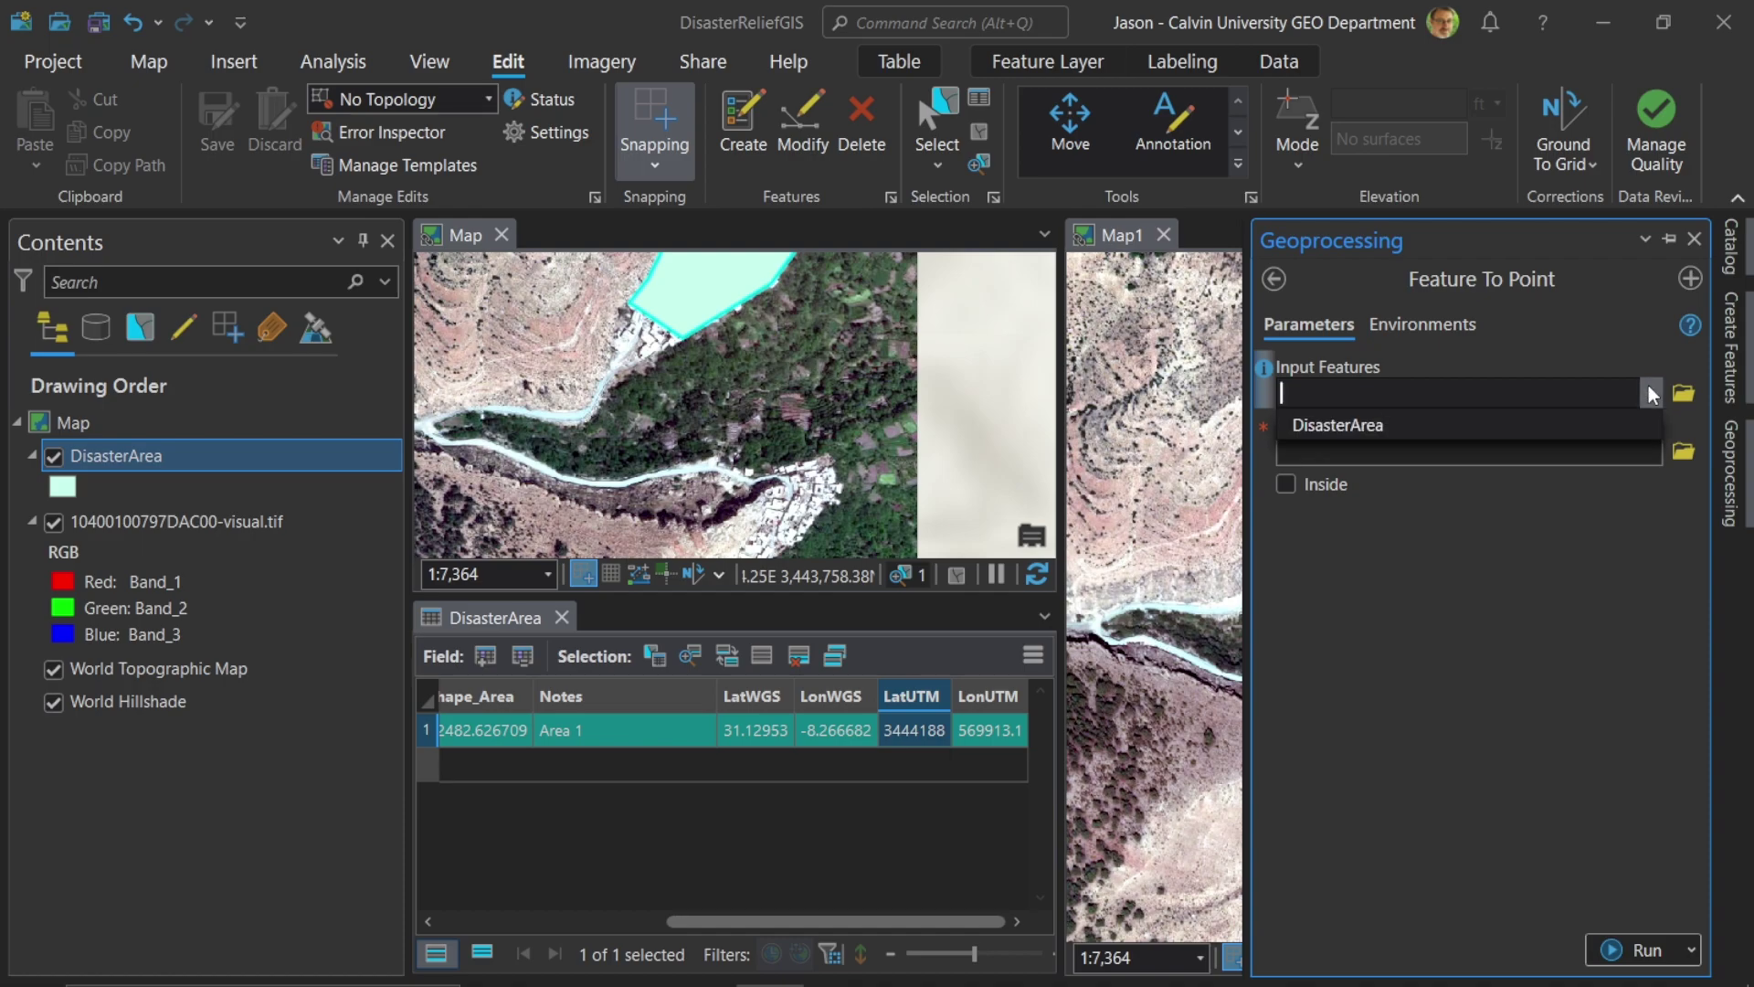
{"action": "left_click", "coordinate": [1363, 425]}
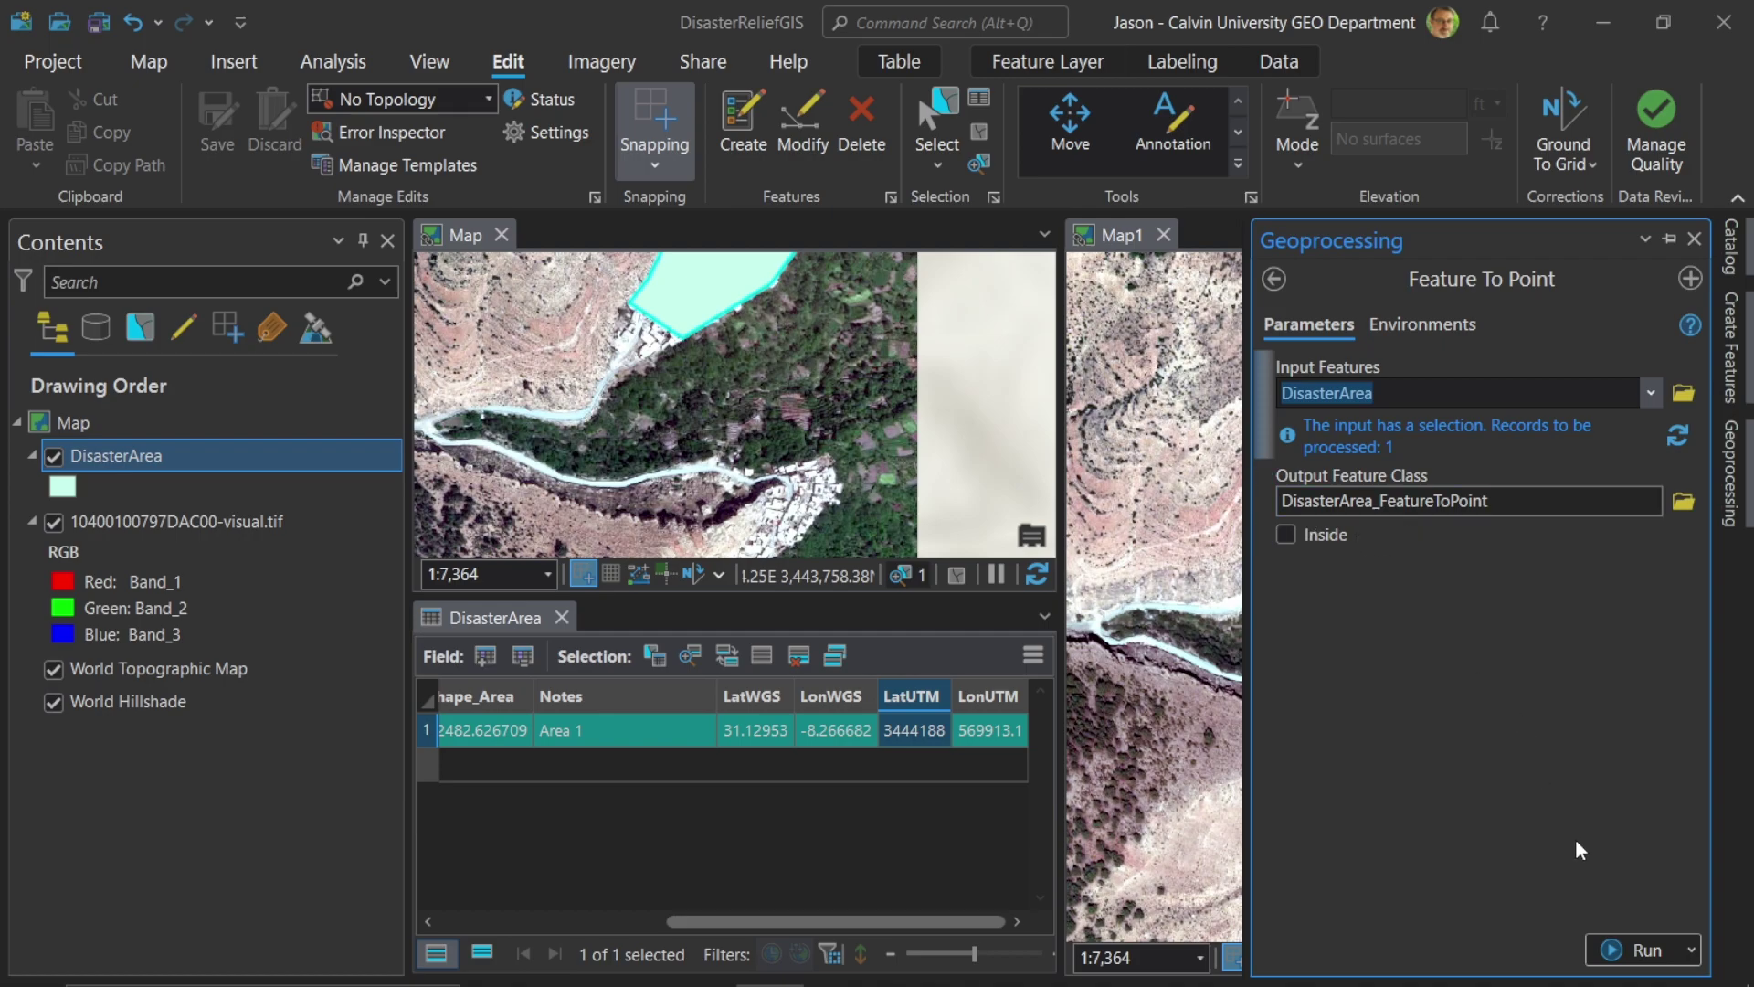
{"action": "left_click", "coordinate": [1647, 953]}
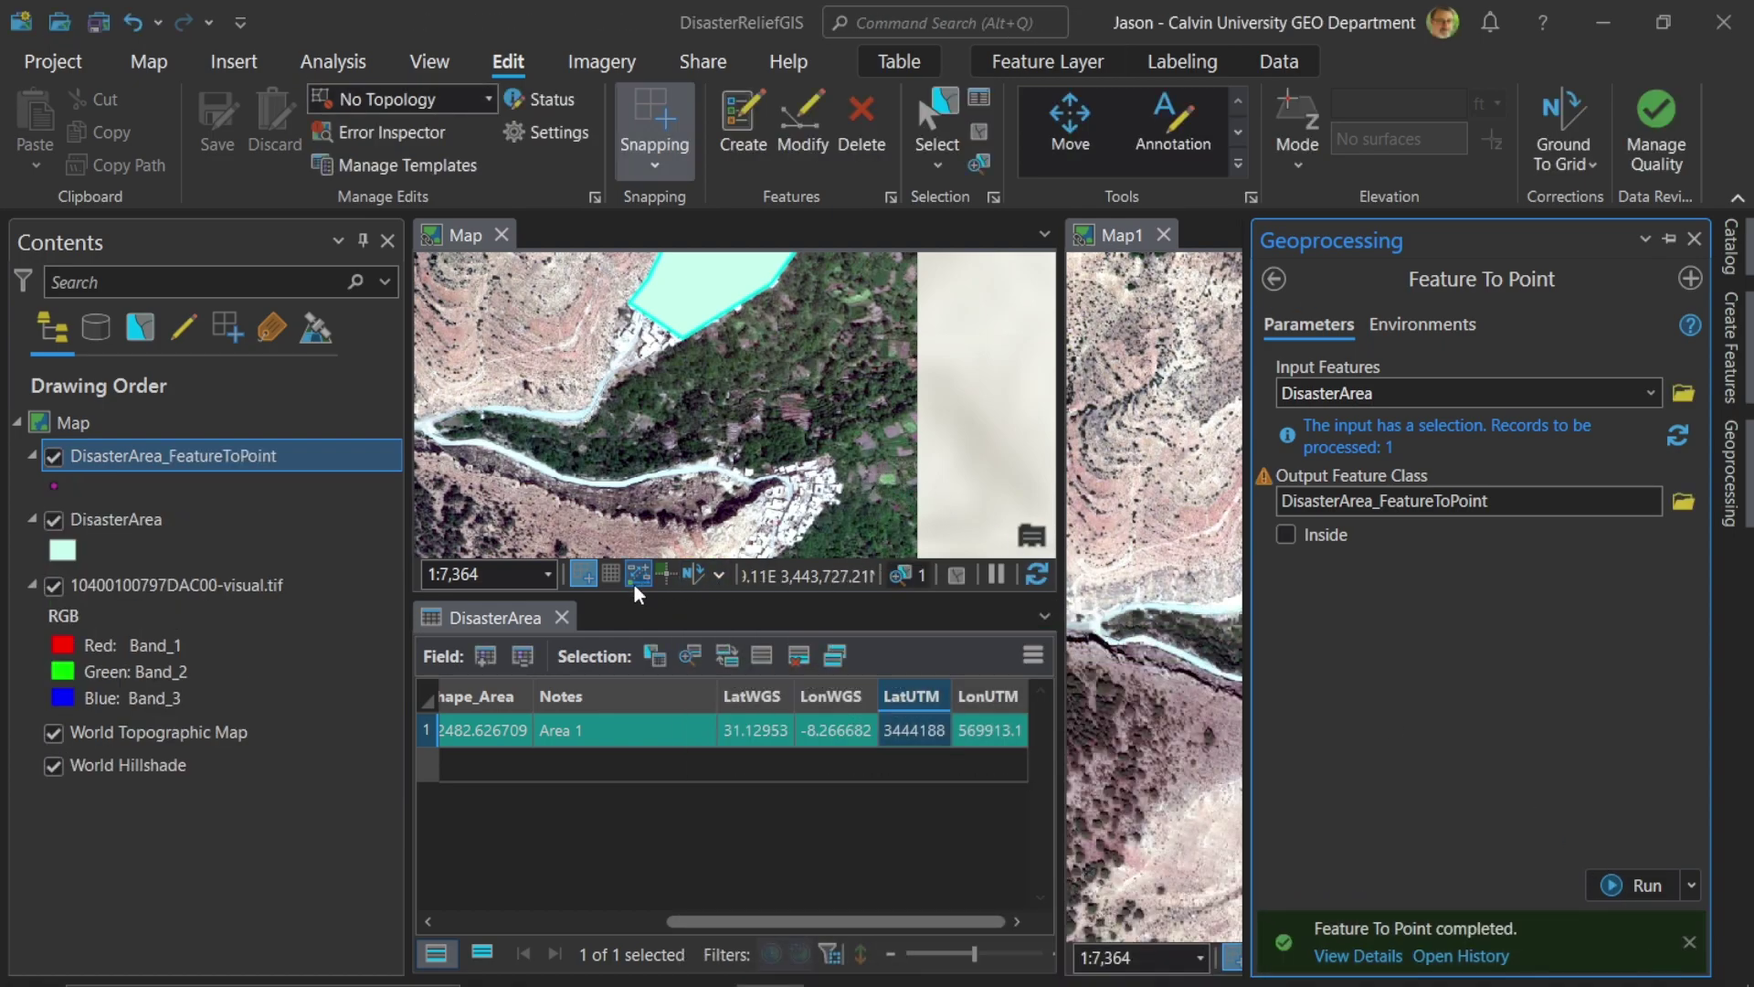
{"action": "left_click_drag", "start_coordinate": [827, 384], "coordinate": [818, 503]}
{"action": "left_click_drag", "start_coordinate": [742, 355], "coordinate": [738, 416]}
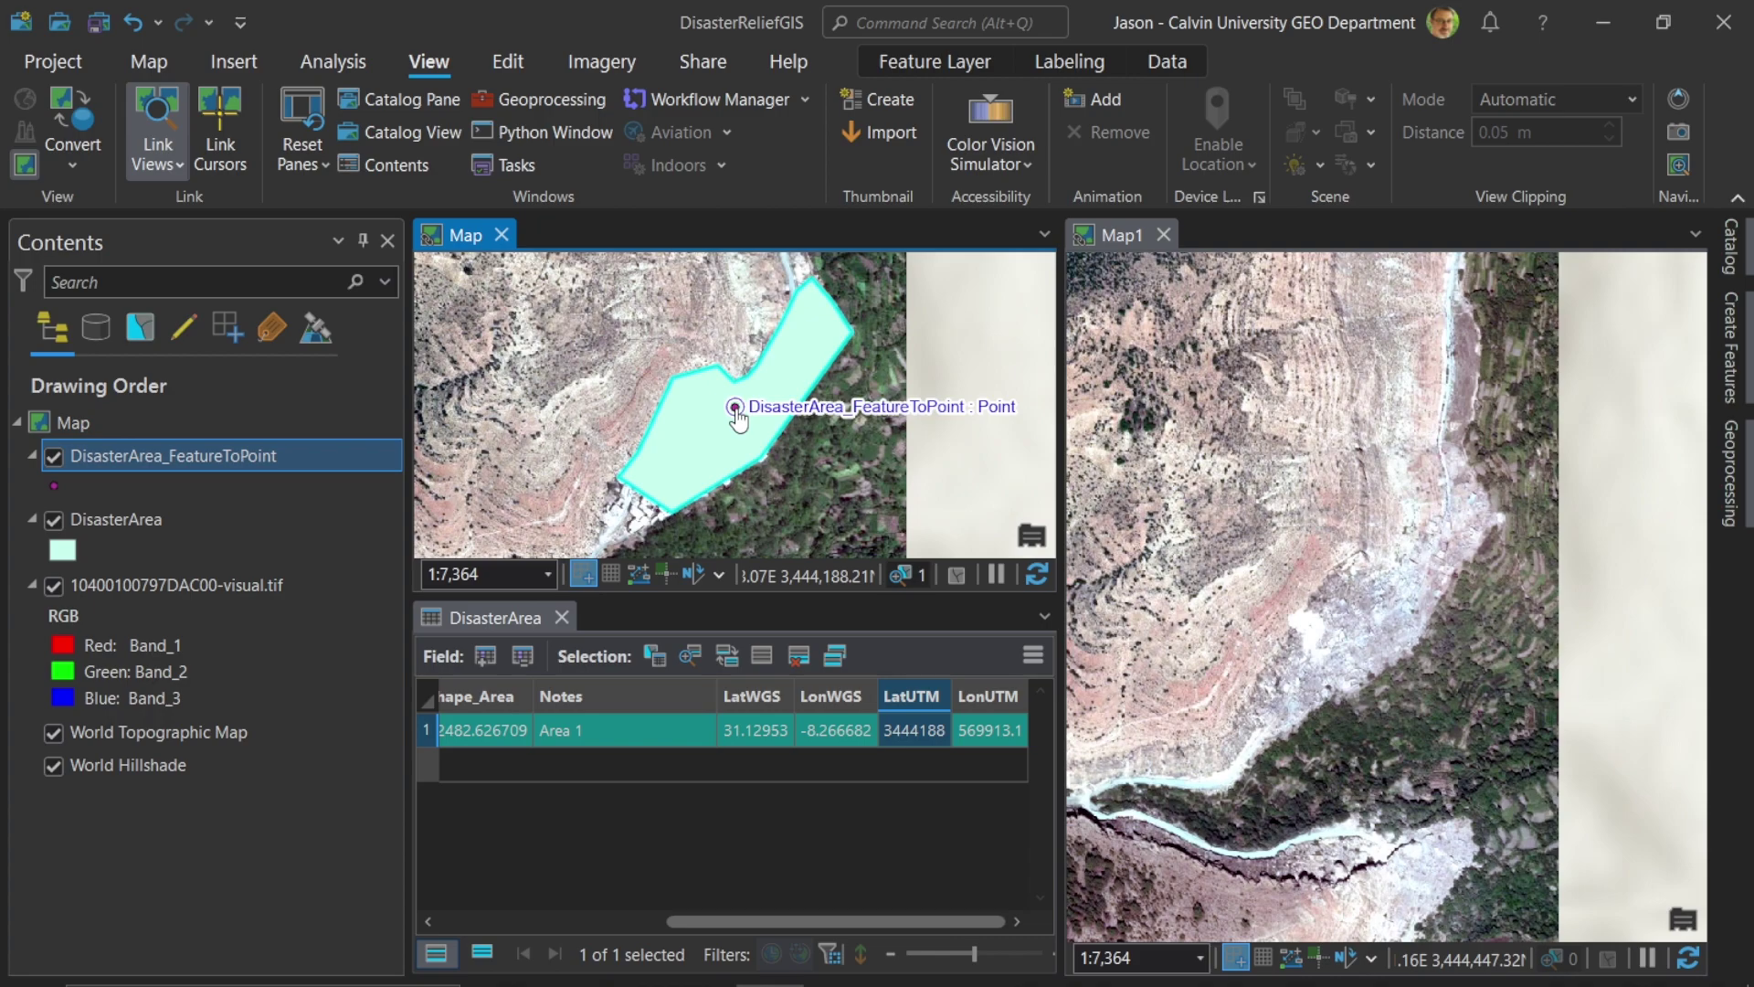
- Open the DisasterArea_FeatureToPoint attribute table and scroll across its Notes and coordinate fields
{"action": "right_click", "coordinate": [247, 460]}
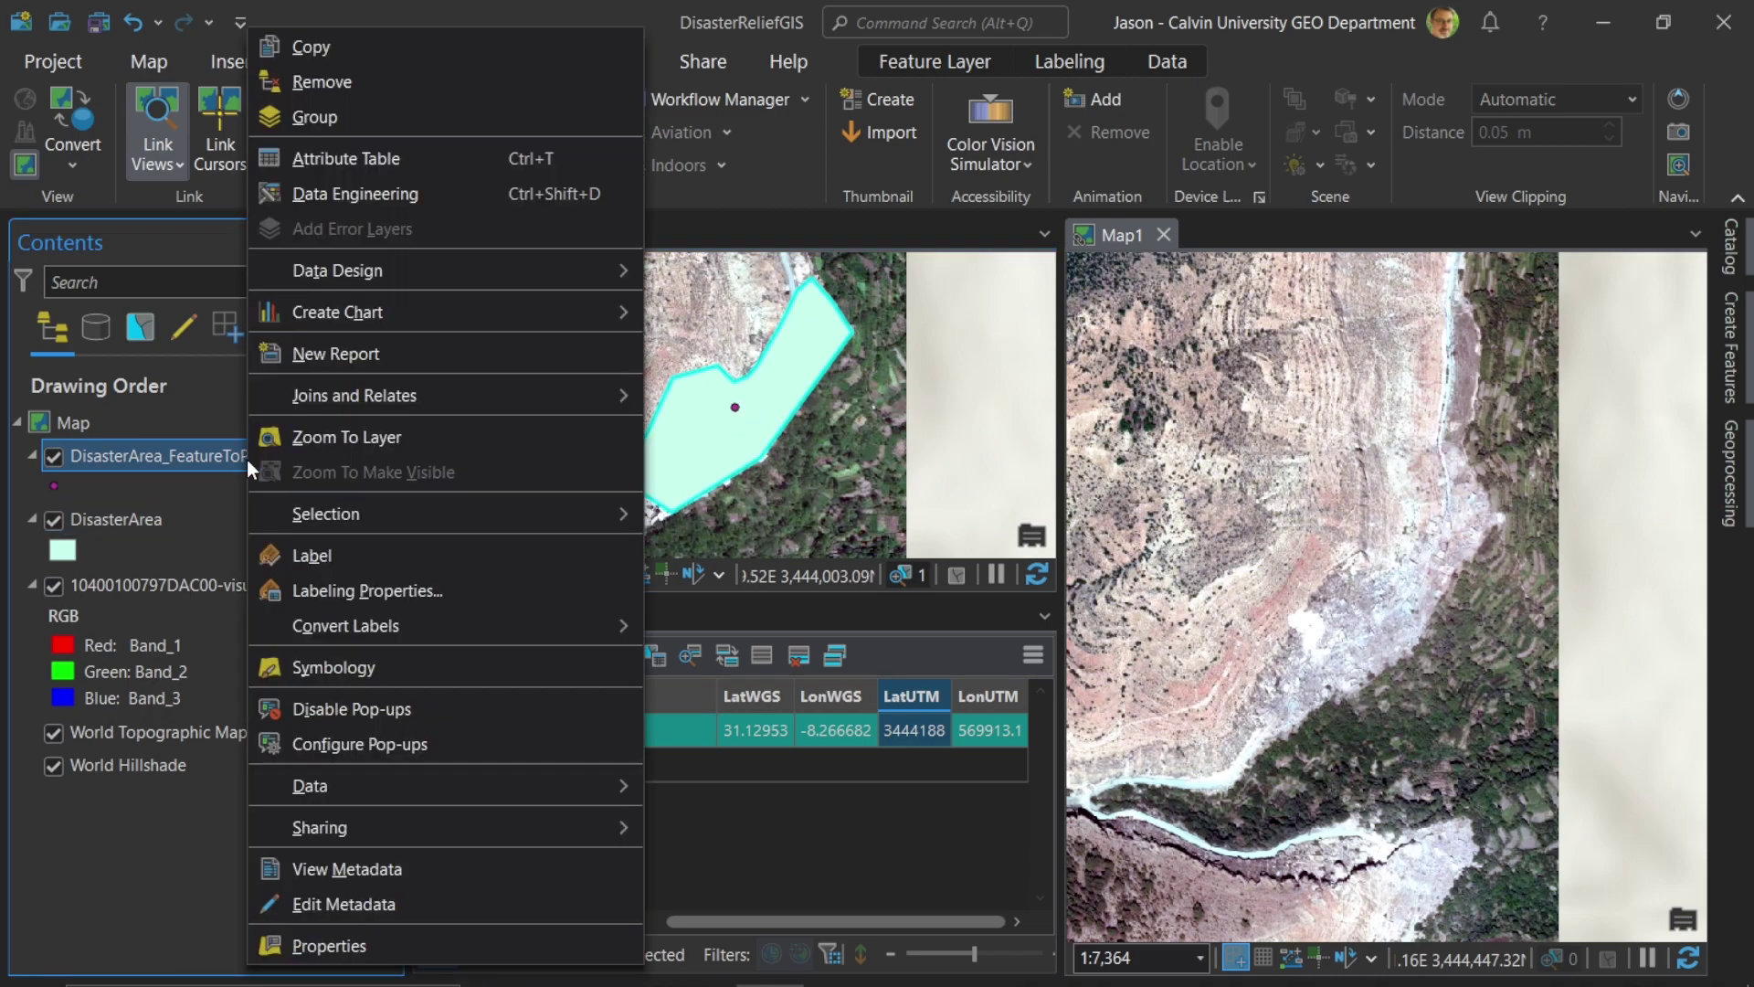
{"action": "left_click", "coordinate": [305, 161]}
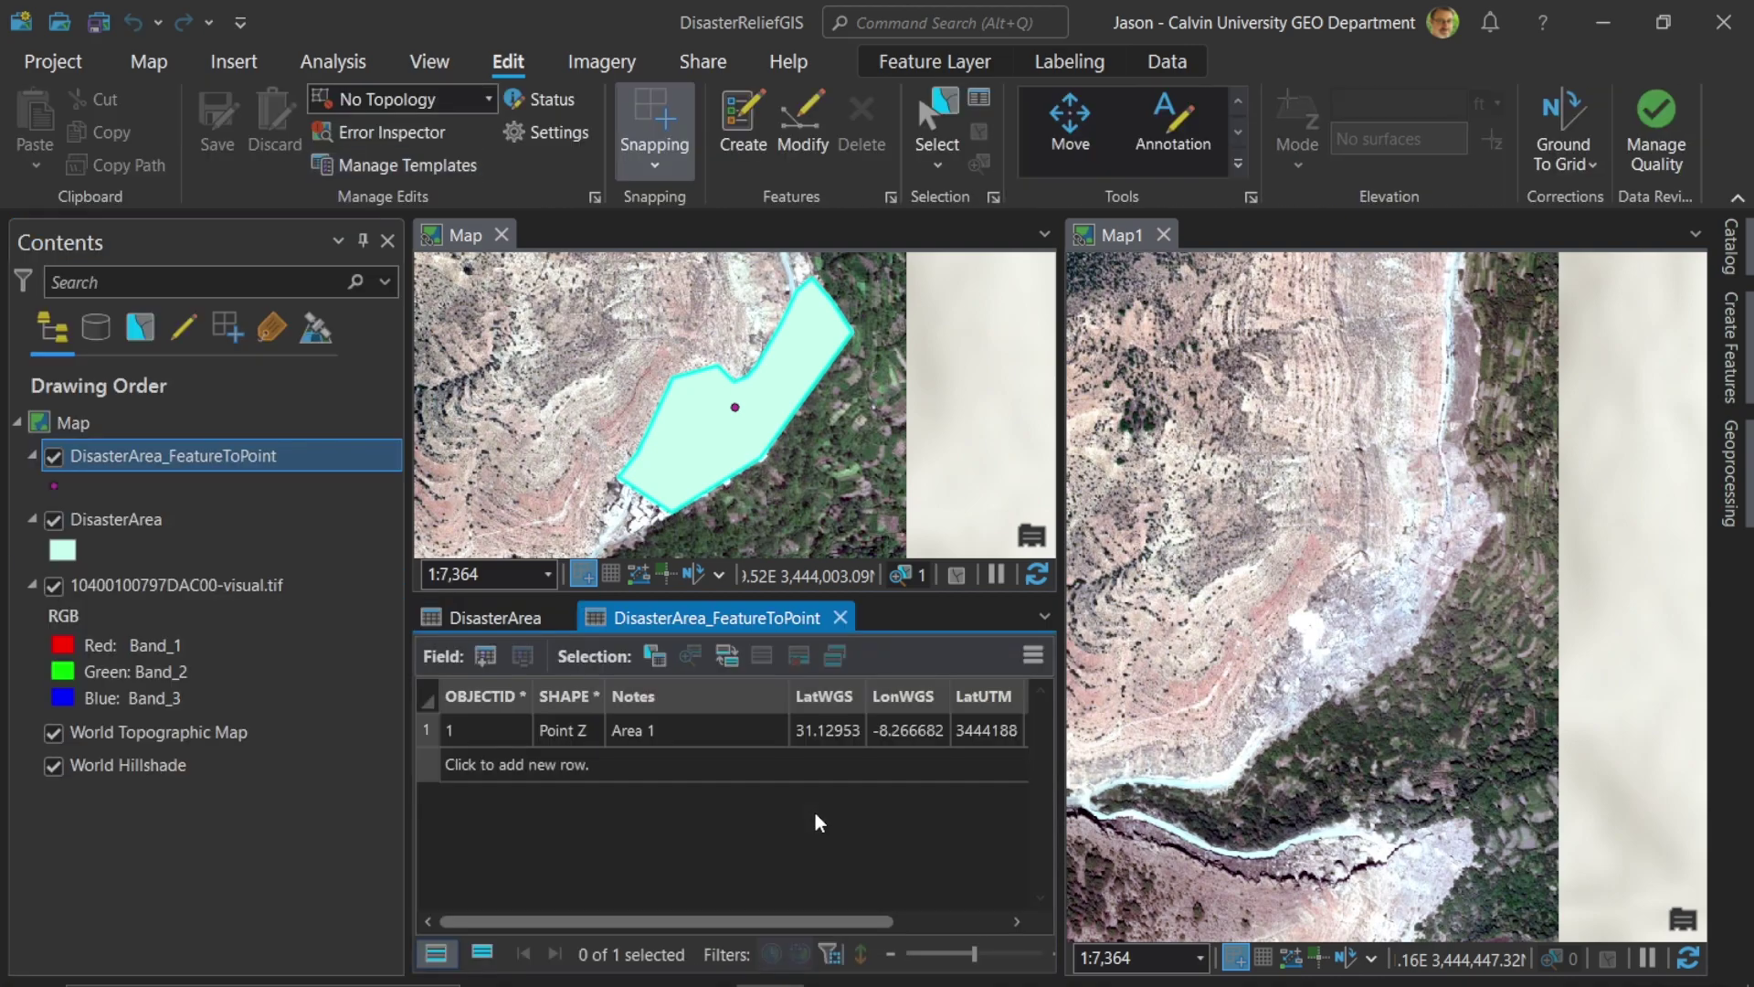
{"action": "left_click_drag", "start_coordinate": [731, 921], "coordinate": [903, 935]}
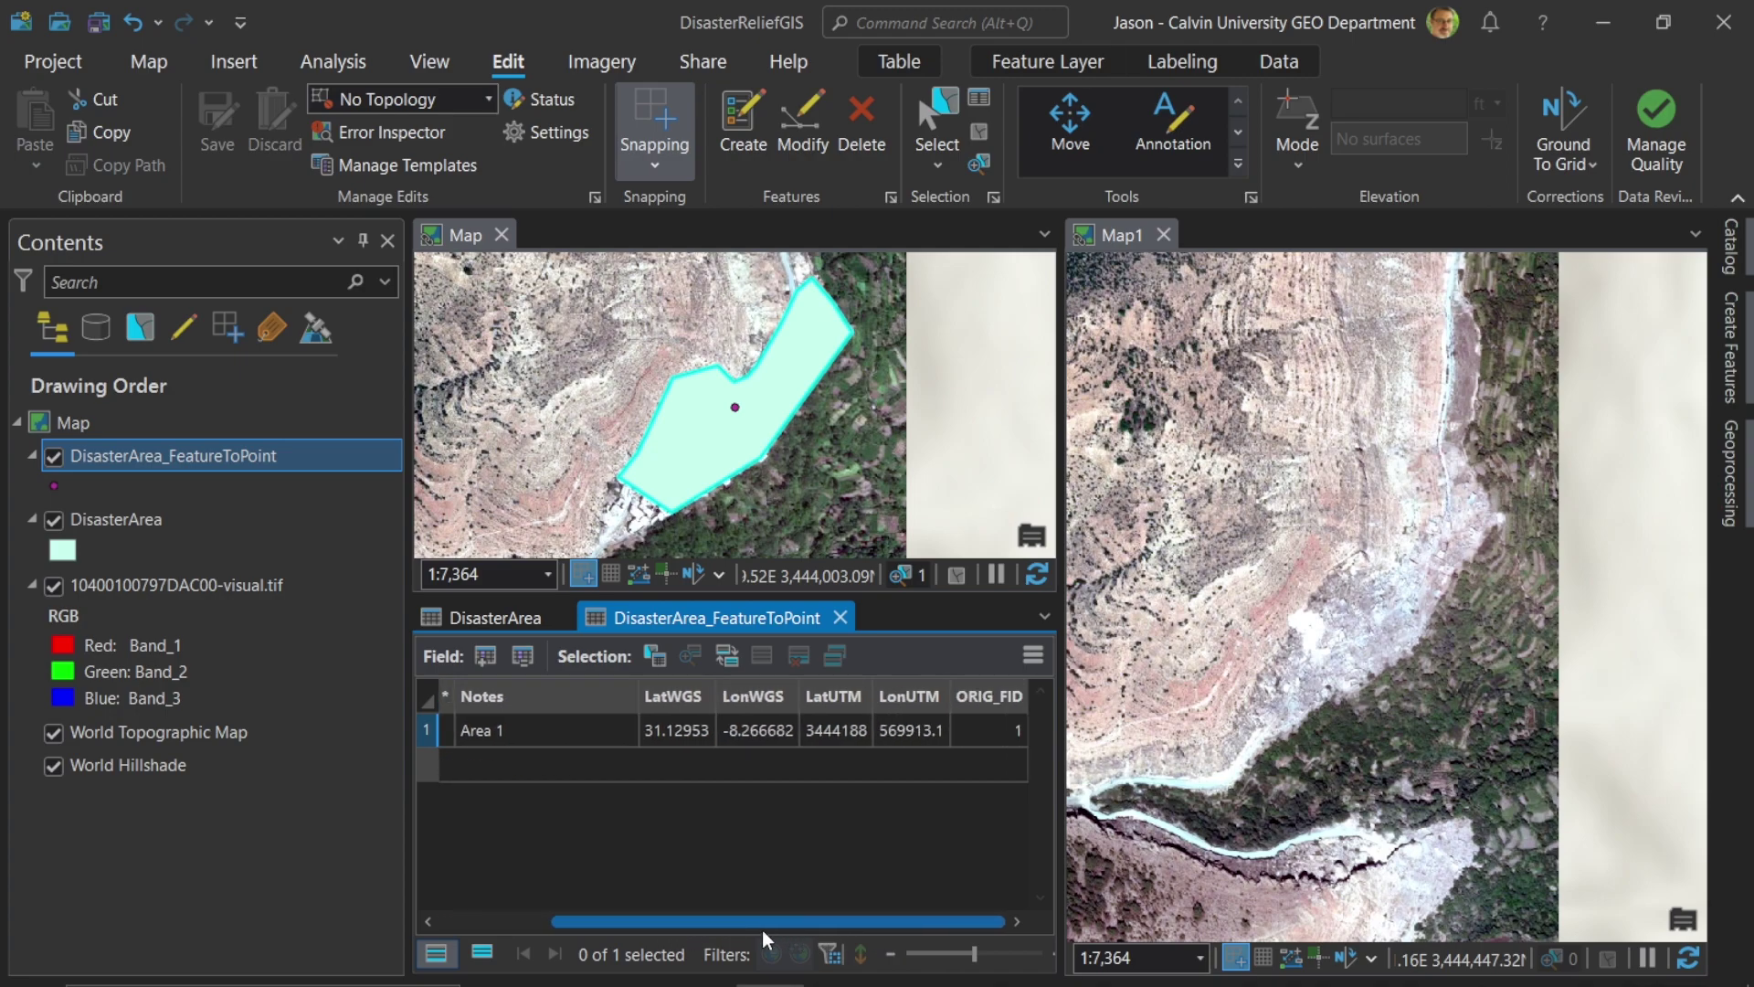
{"action": "left_click_drag", "start_coordinate": [747, 929], "coordinate": [570, 925]}
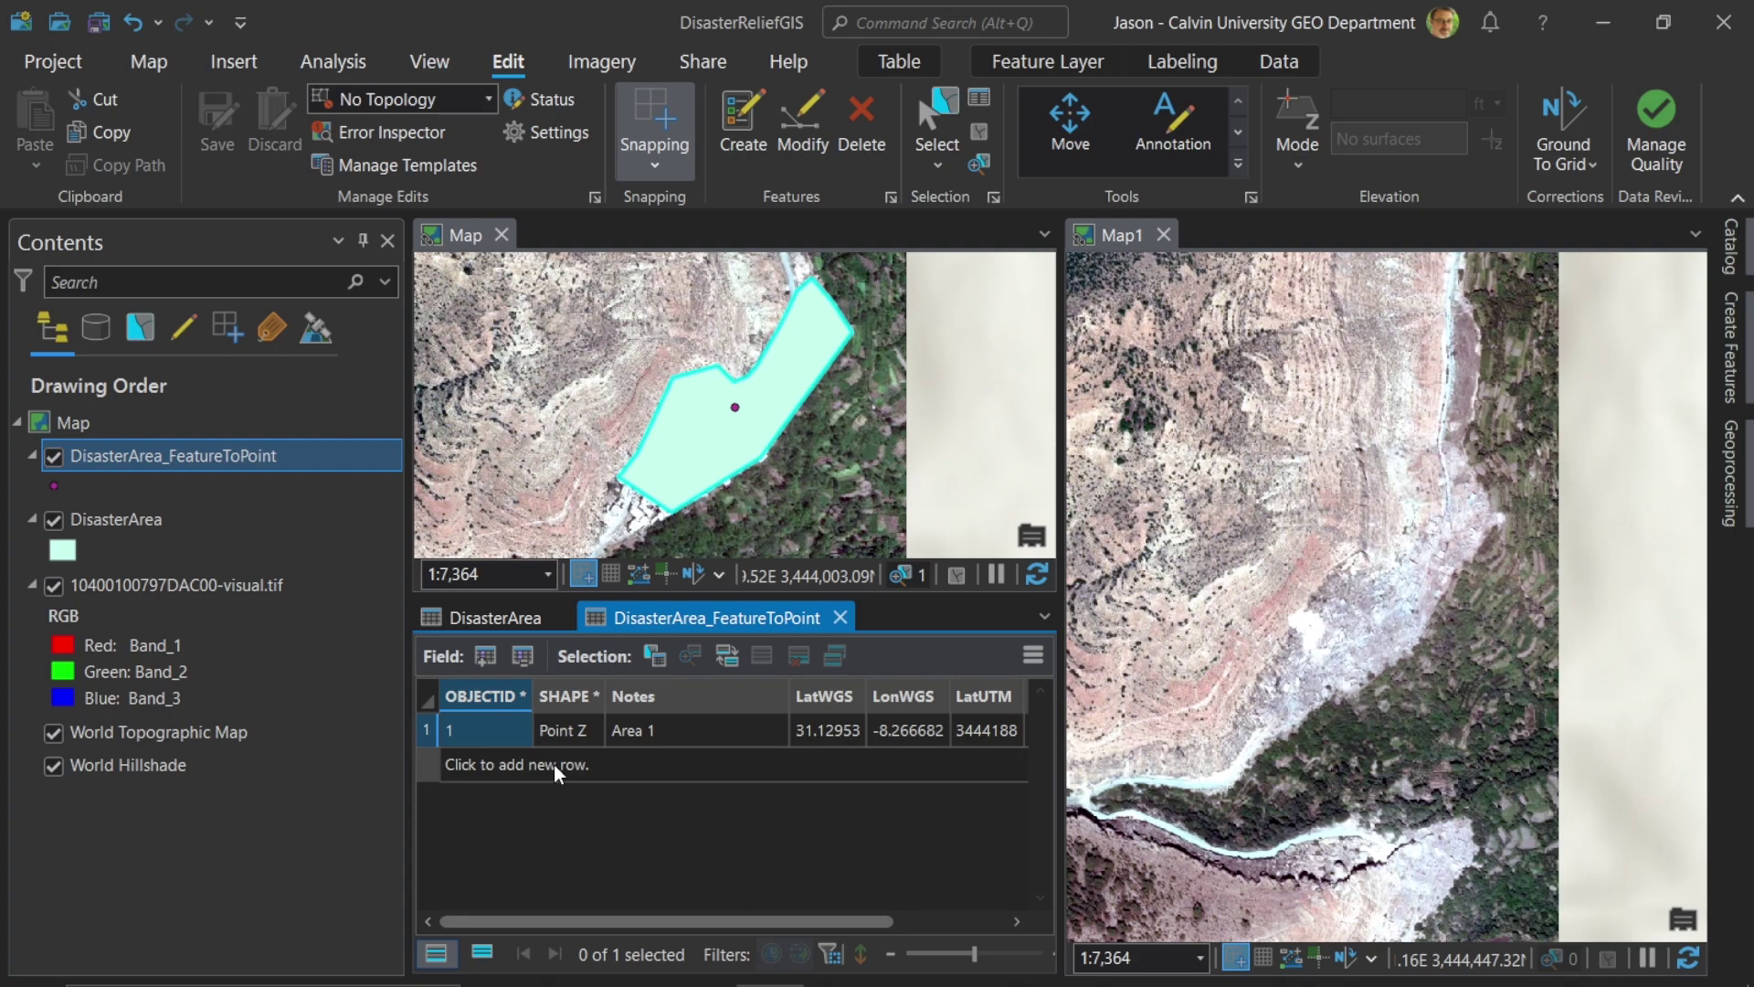
- Start exporting the point table and browse for the output location in the project folder
{"action": "left_click", "coordinate": [1030, 654]}
{"action": "left_click", "coordinate": [793, 967]}
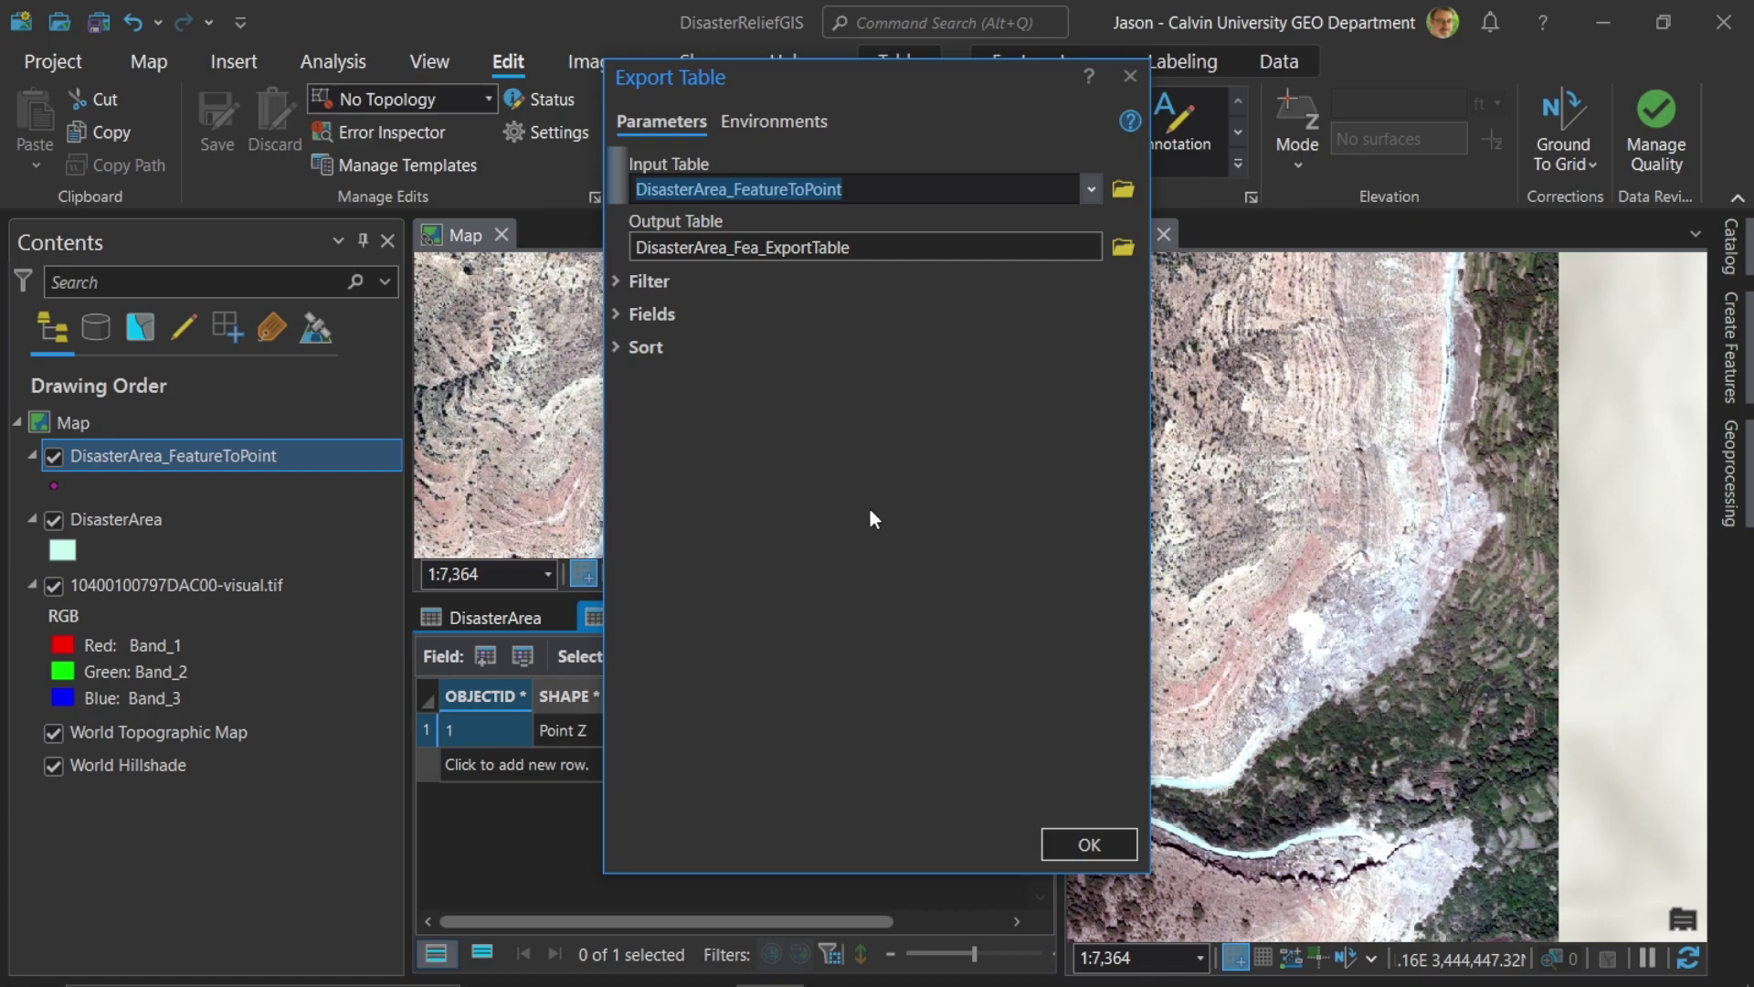
{"action": "left_click", "coordinate": [867, 247]}
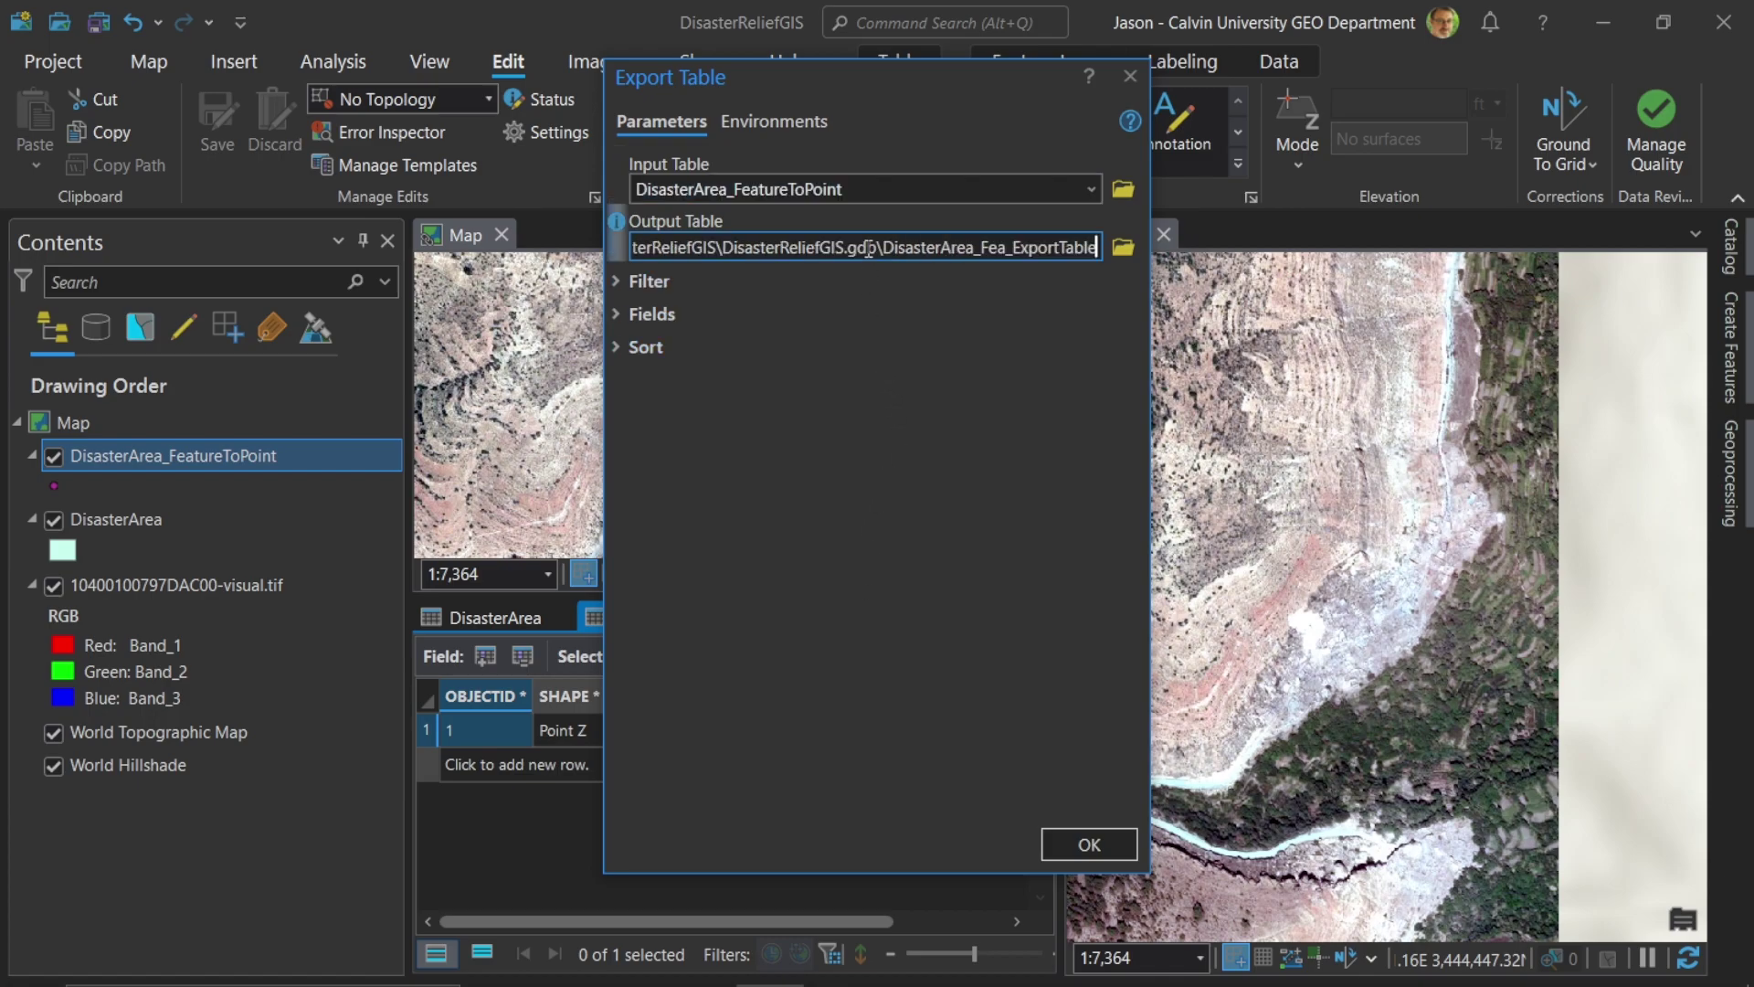
{"action": "left_click", "coordinate": [1124, 250]}
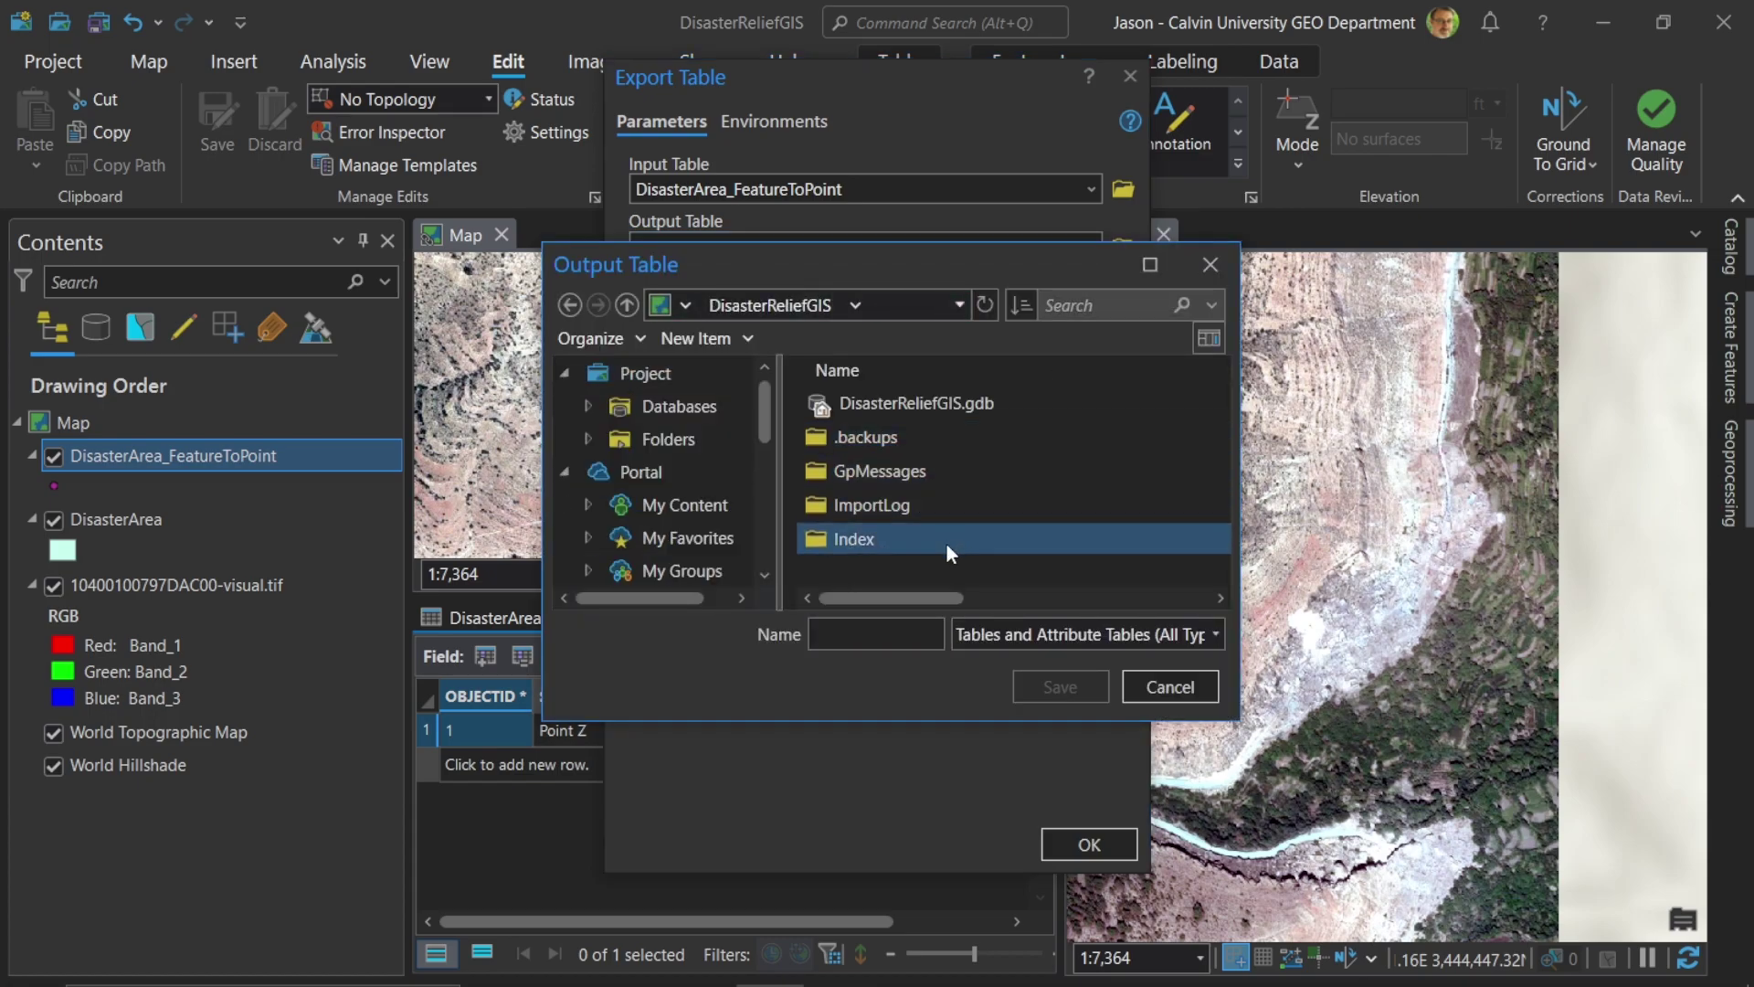
- Save the export as disasterareaPoints.csv, run it, and select the new CSV file
{"action": "left_click", "coordinate": [874, 636]}
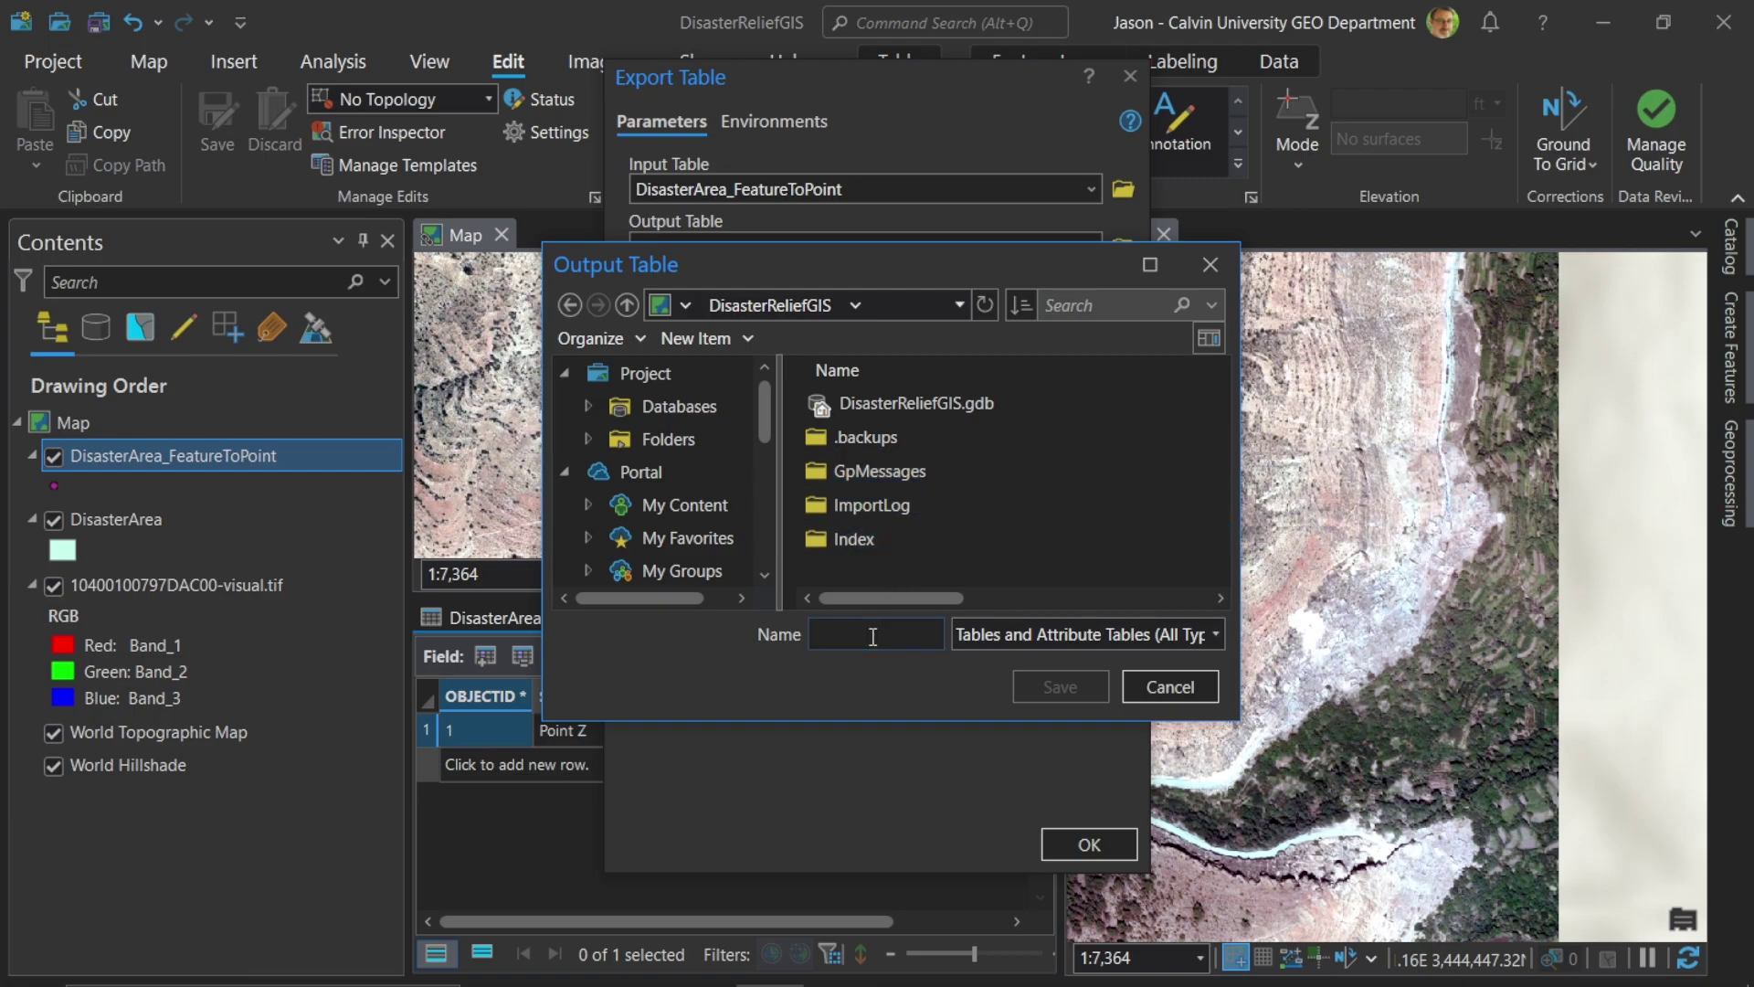
{"action": "type", "text": "dist"}
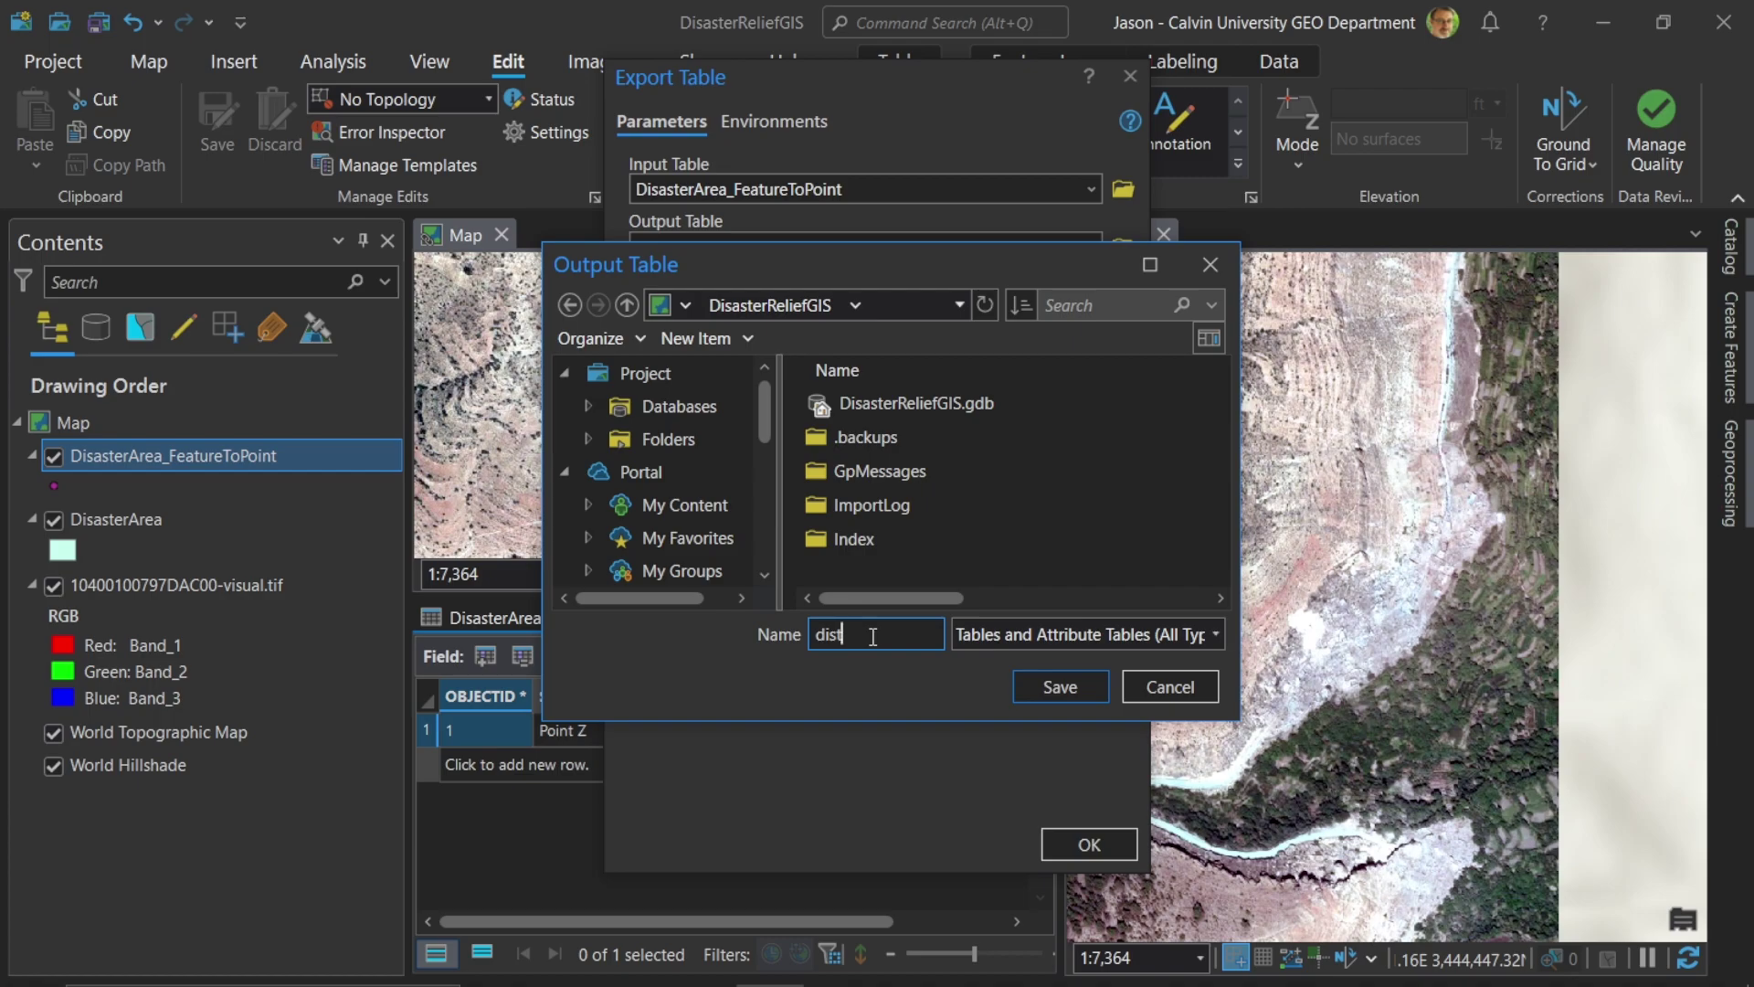
{"action": "key", "text": "BackSpace"}
{"action": "type", "text": "asterarea"}
{"action": "type", "text": "Points.csv"}
{"action": "left_click", "coordinate": [1040, 685]}
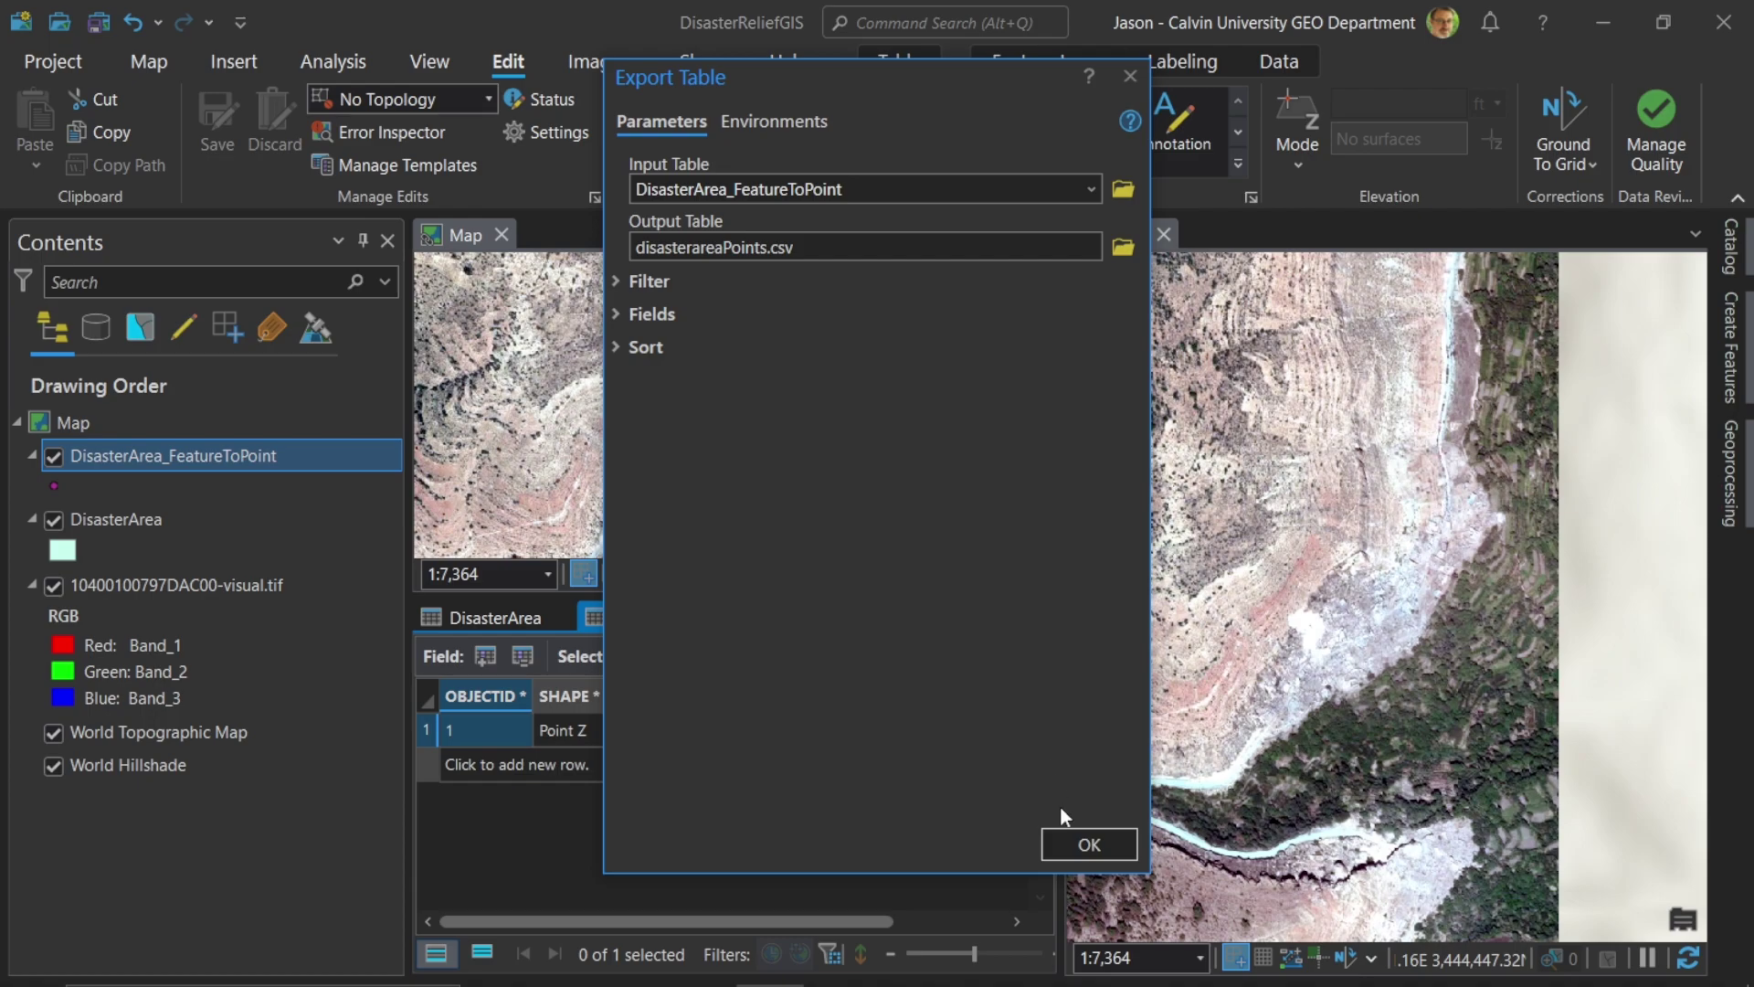
{"action": "left_click", "coordinate": [1072, 842]}
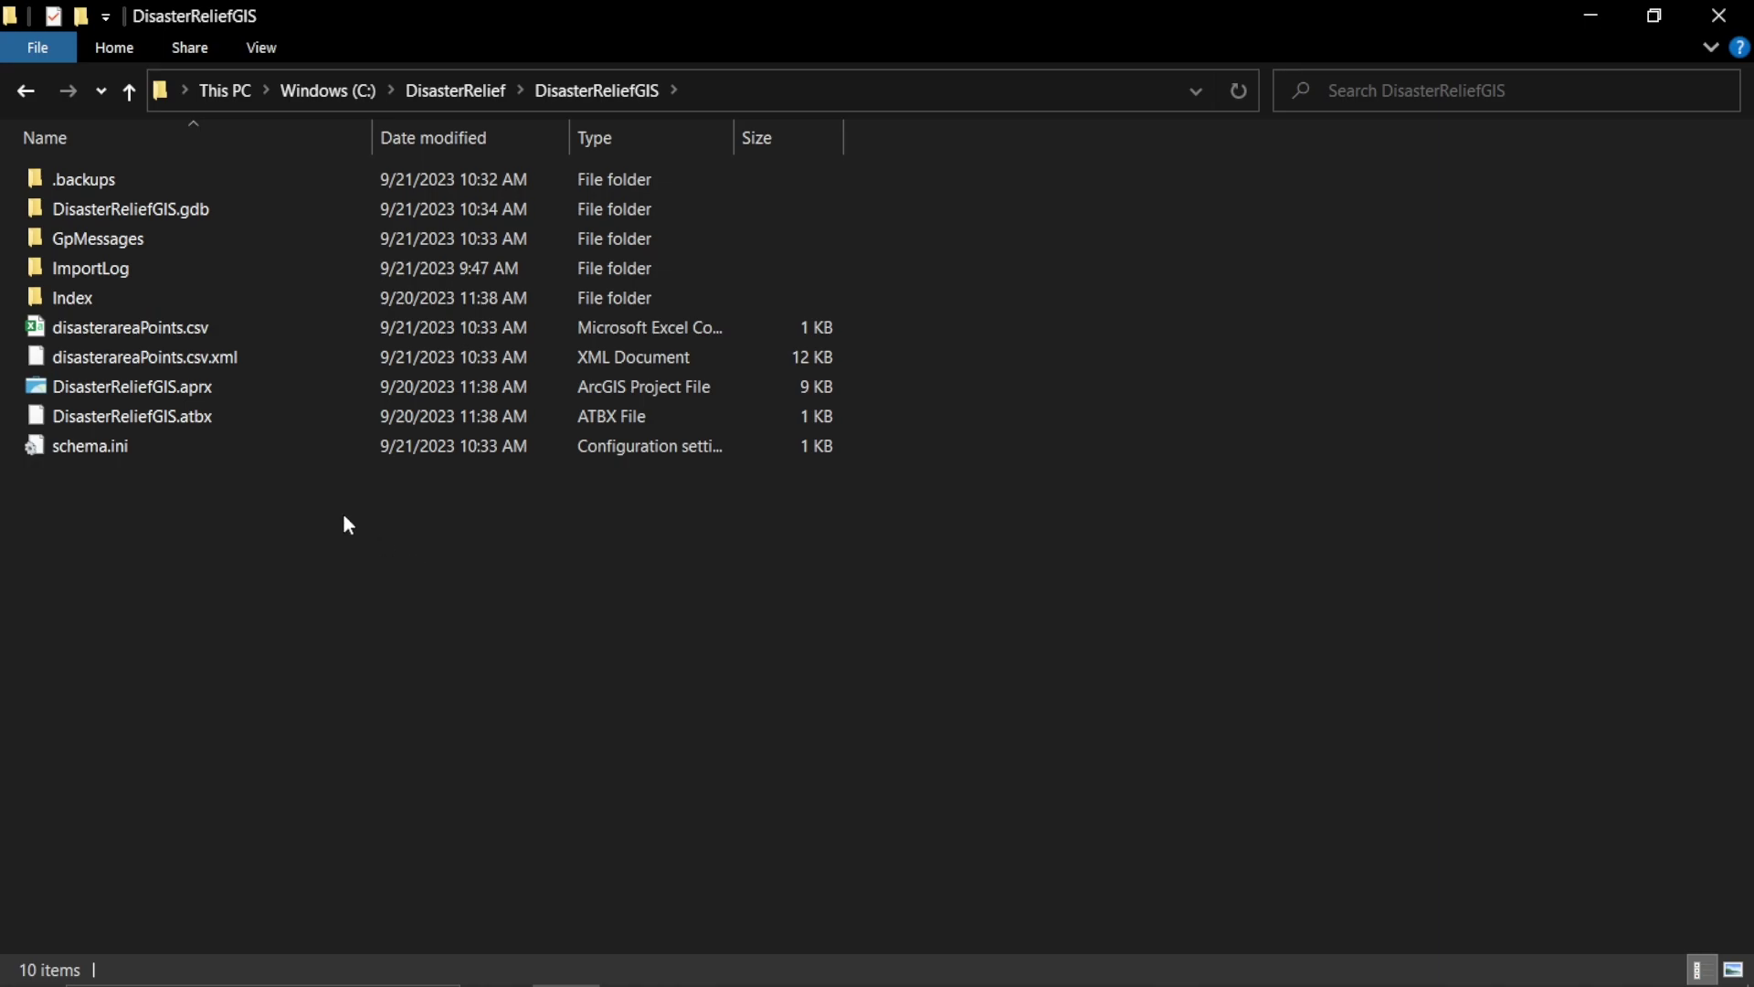
{"action": "left_click", "coordinate": [168, 329]}
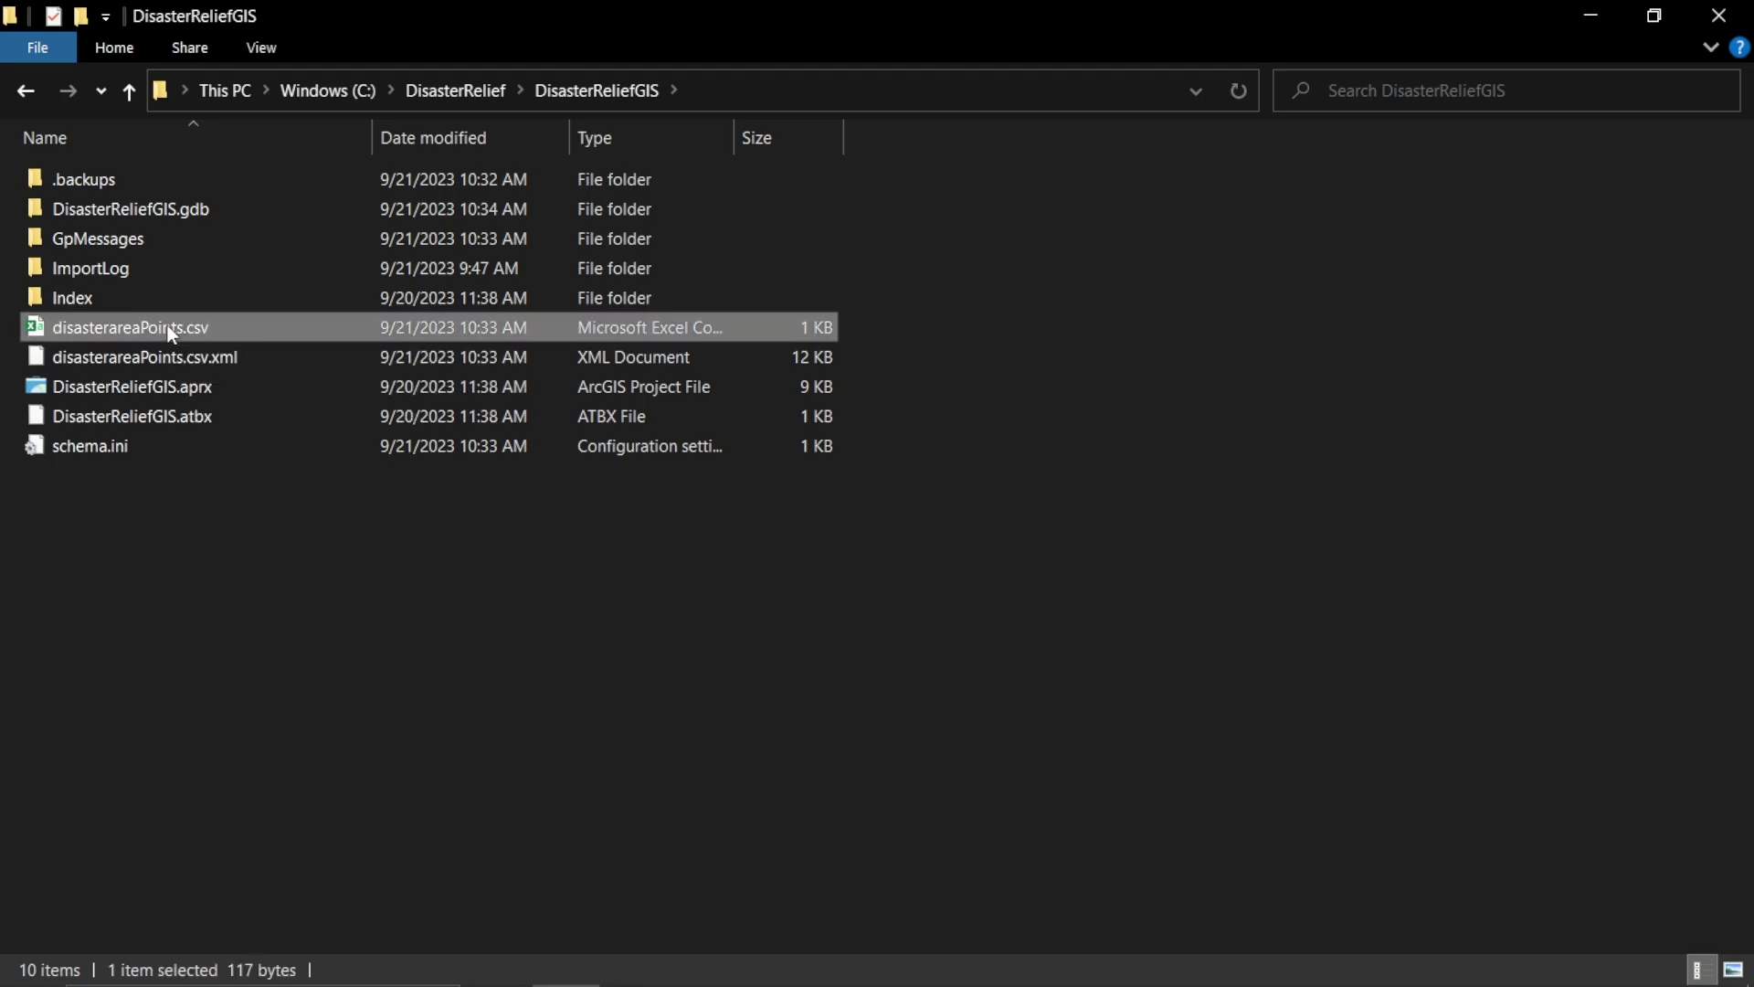
{"action": "right_click", "coordinate": [172, 334]}
- Open disasterareaPoints.csv in Excel and copy the LatWGS and LonWGS values from C2:D2
{"action": "left_click", "coordinate": [192, 336]}
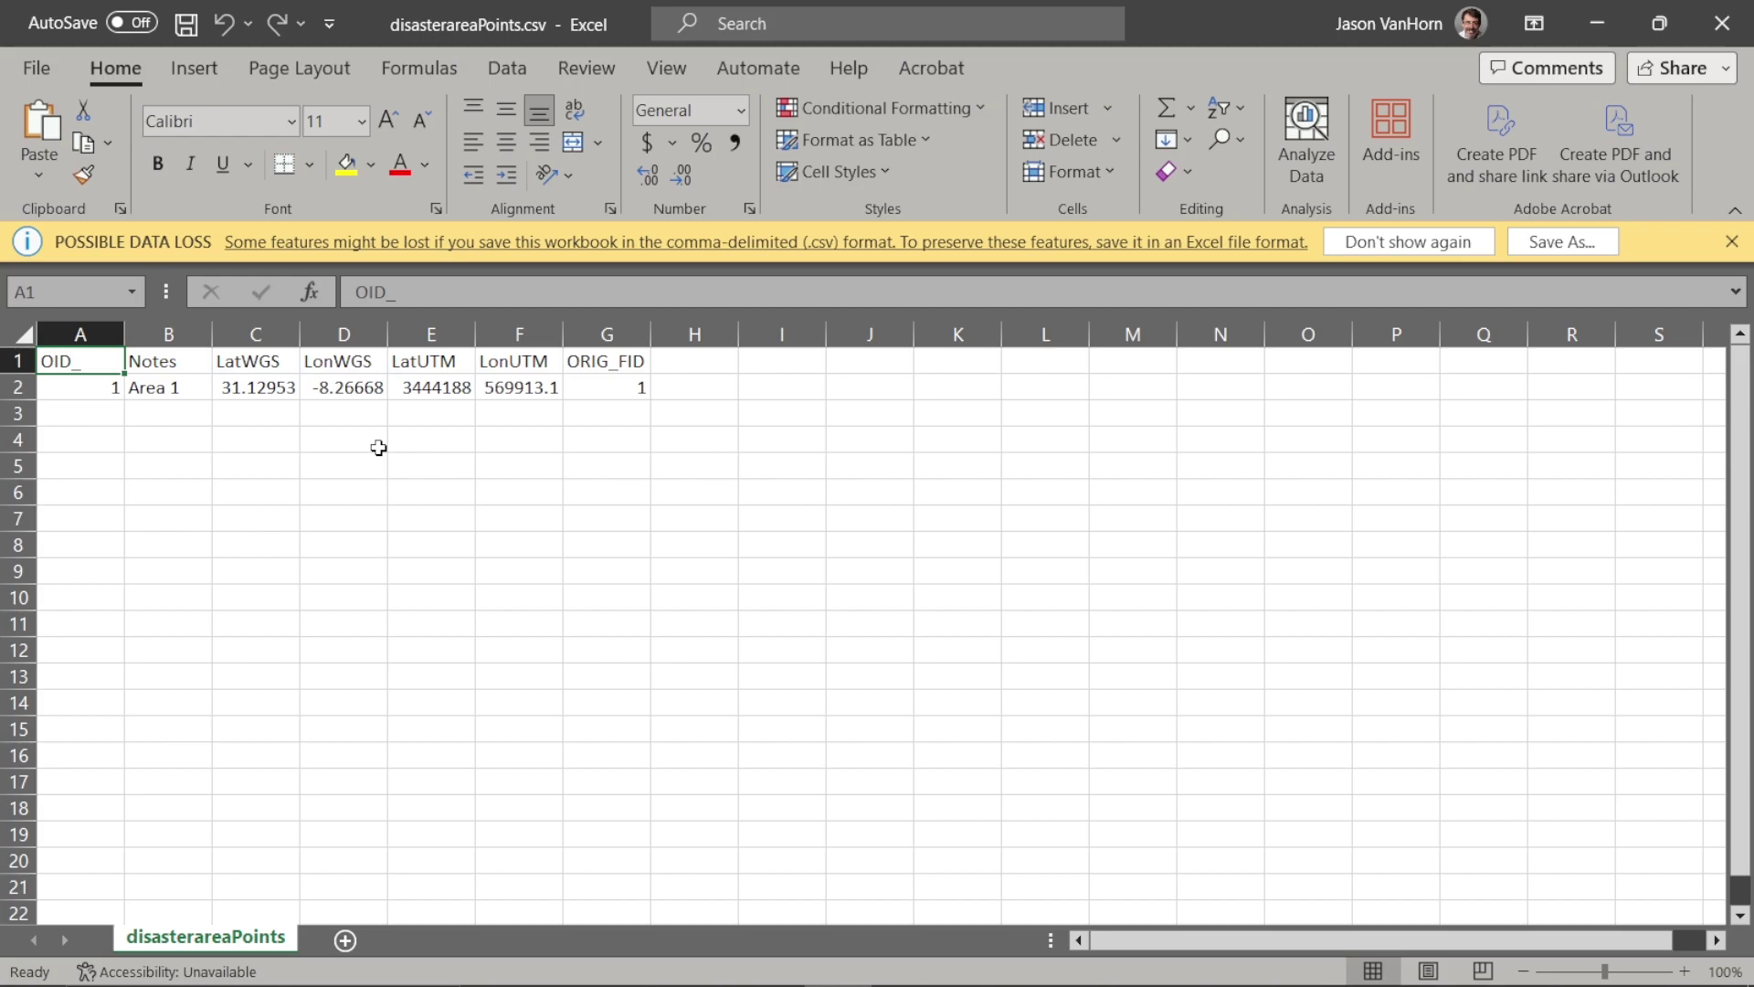
{"action": "left_click_drag", "start_coordinate": [239, 388], "coordinate": [327, 386]}
{"action": "right_click", "coordinate": [347, 388]}
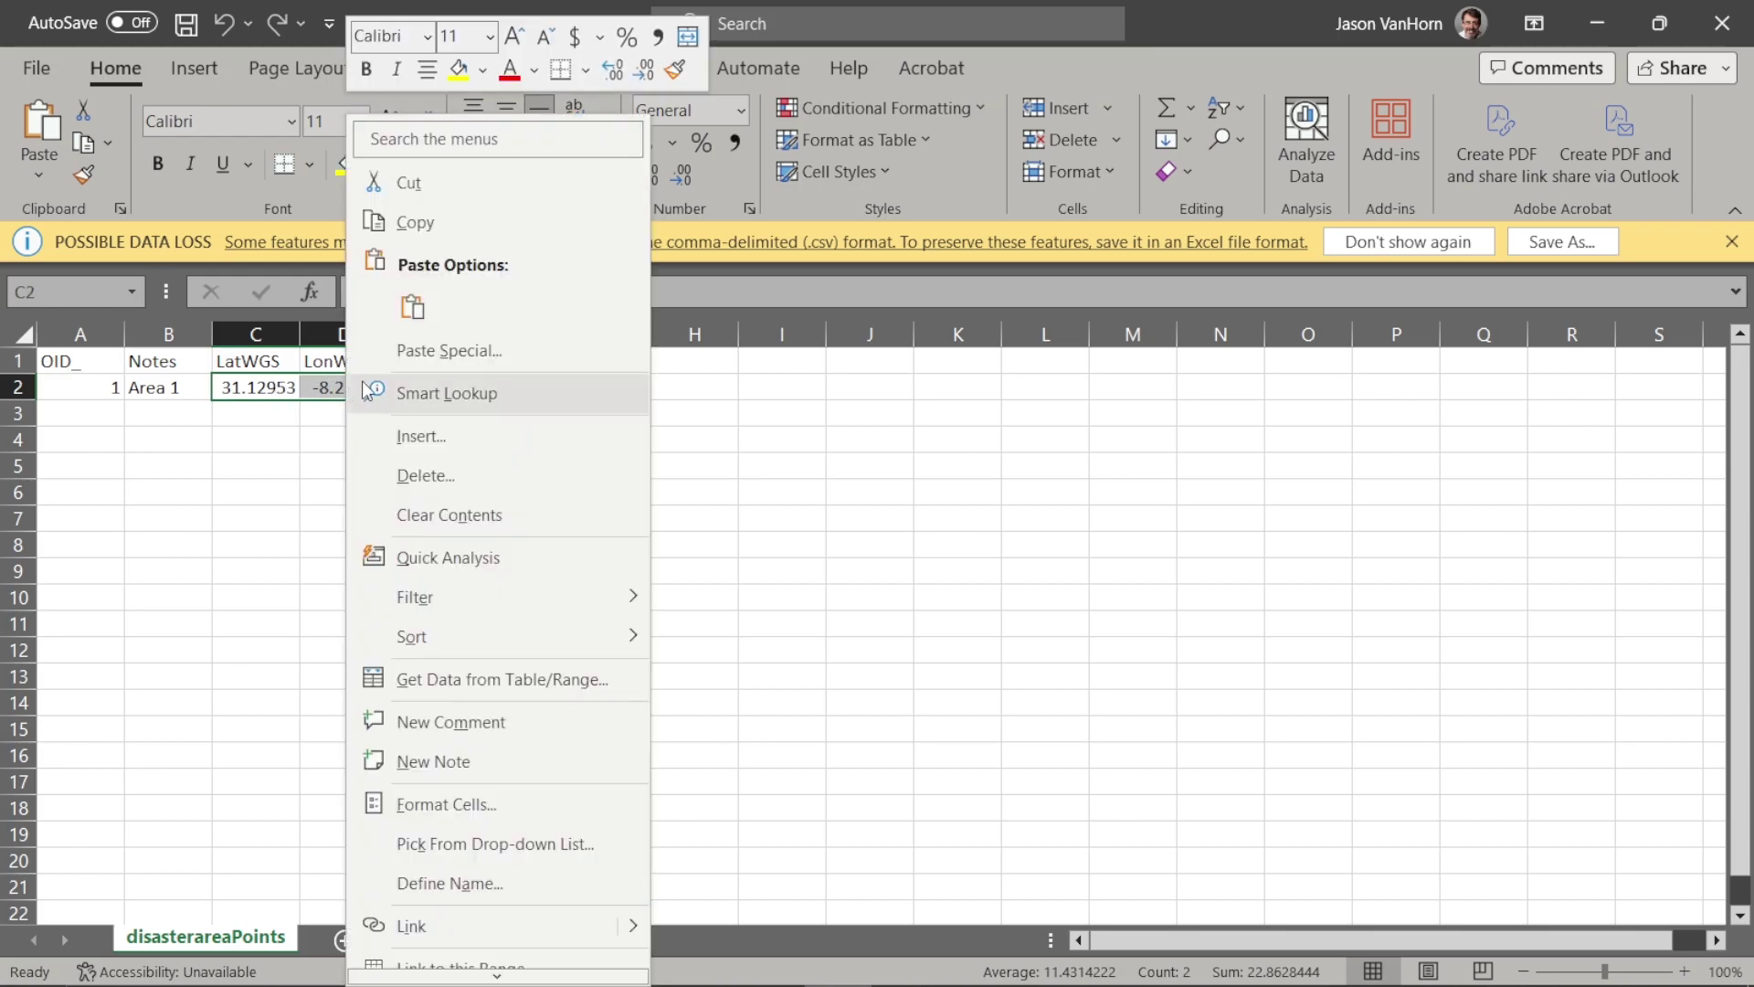
{"action": "left_click", "coordinate": [411, 223]}
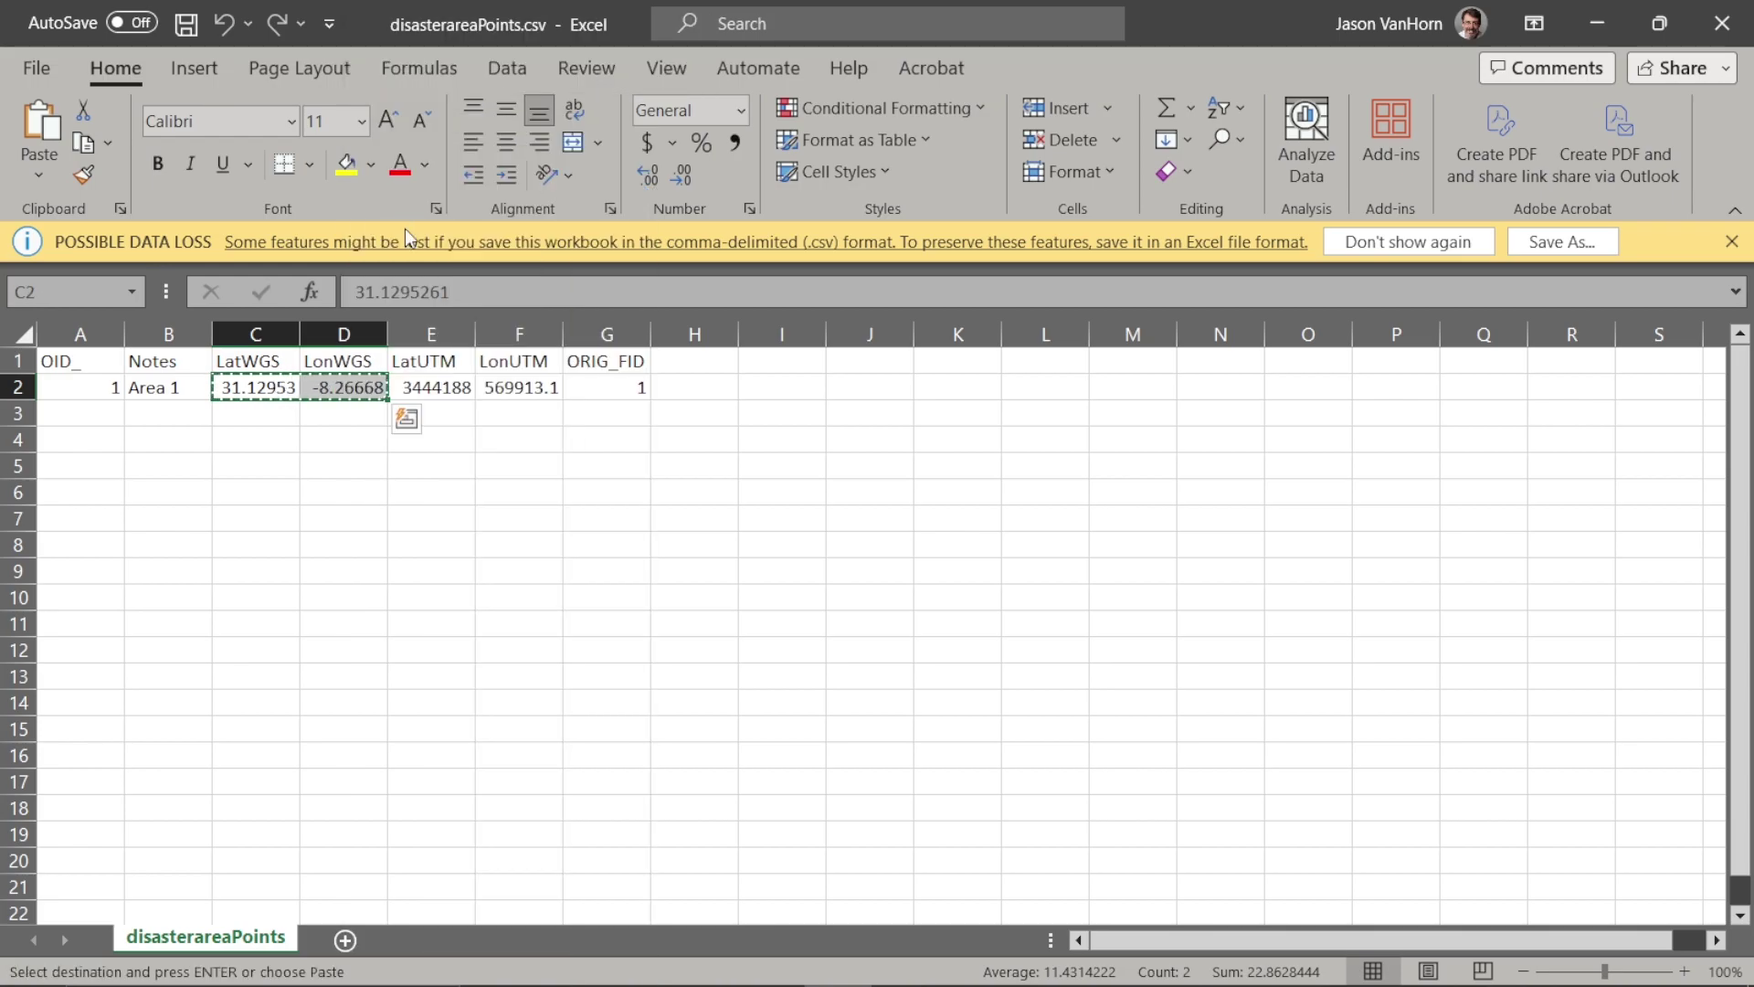
{"action": "key", "text": "alt+Tab"}
{"action": "right_click", "coordinate": [284, 147]}
- Search Google Maps for 31.1295261 -8.2666817 and view the pin over satellite imagery
{"action": "left_click", "coordinate": [360, 356]}
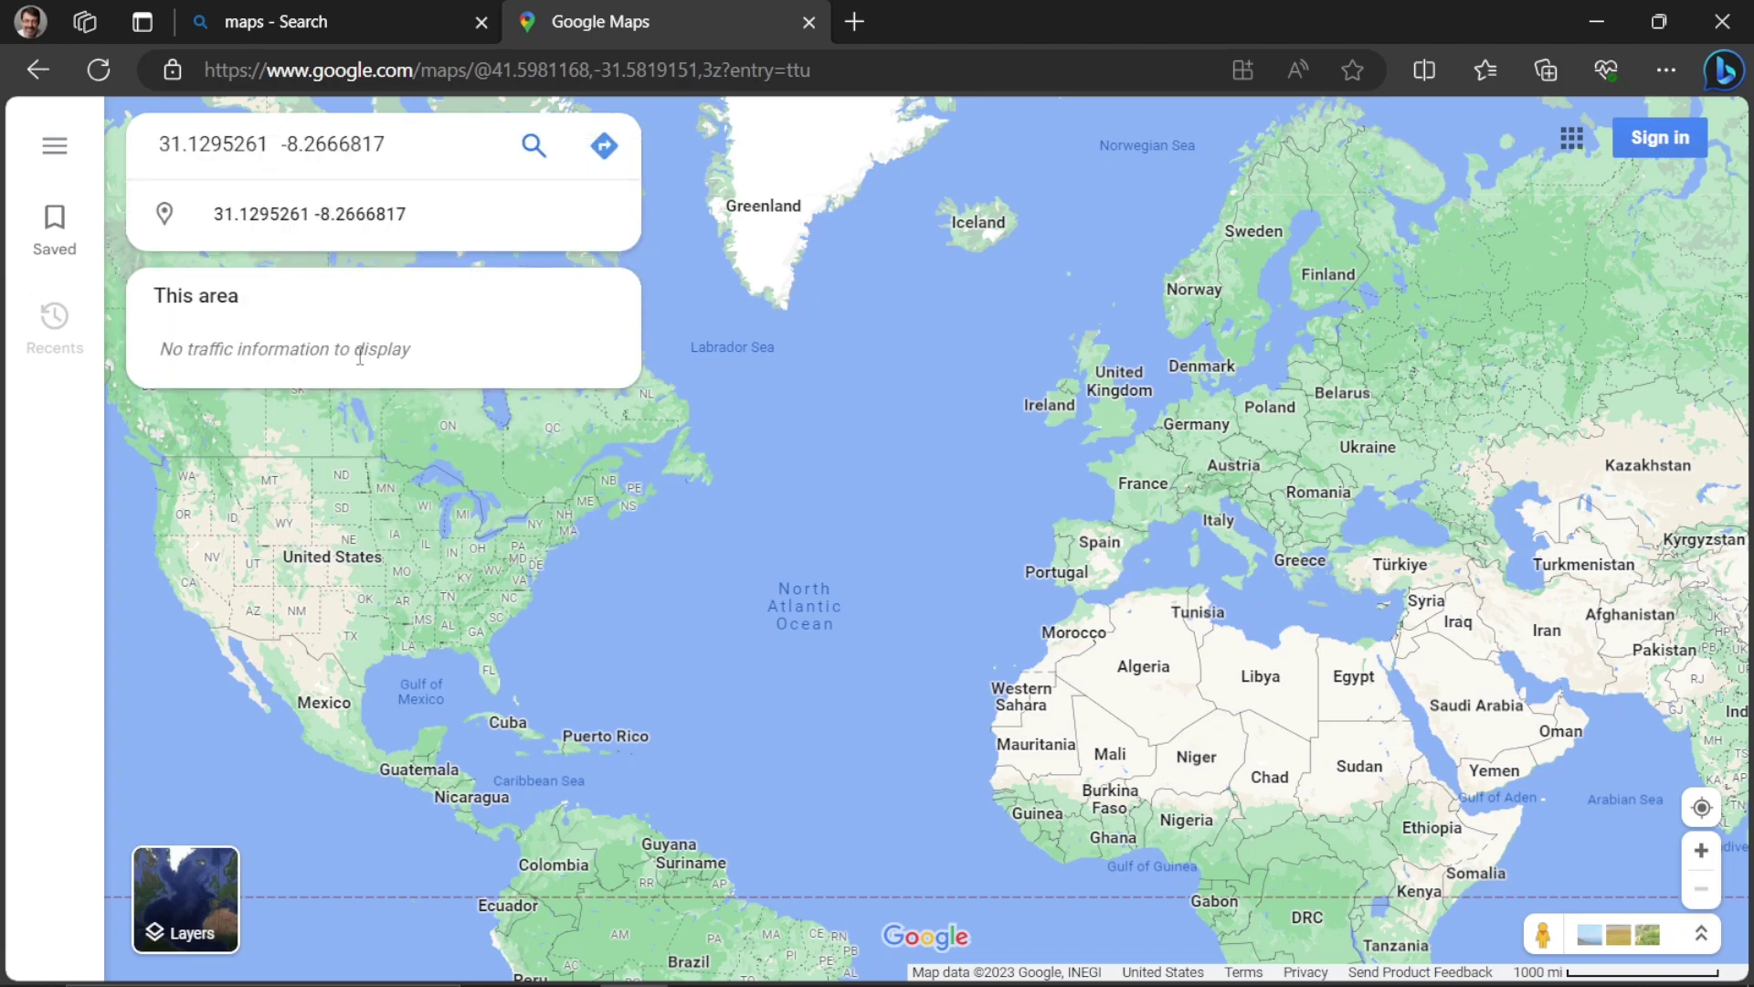
{"action": "key", "text": "Return"}
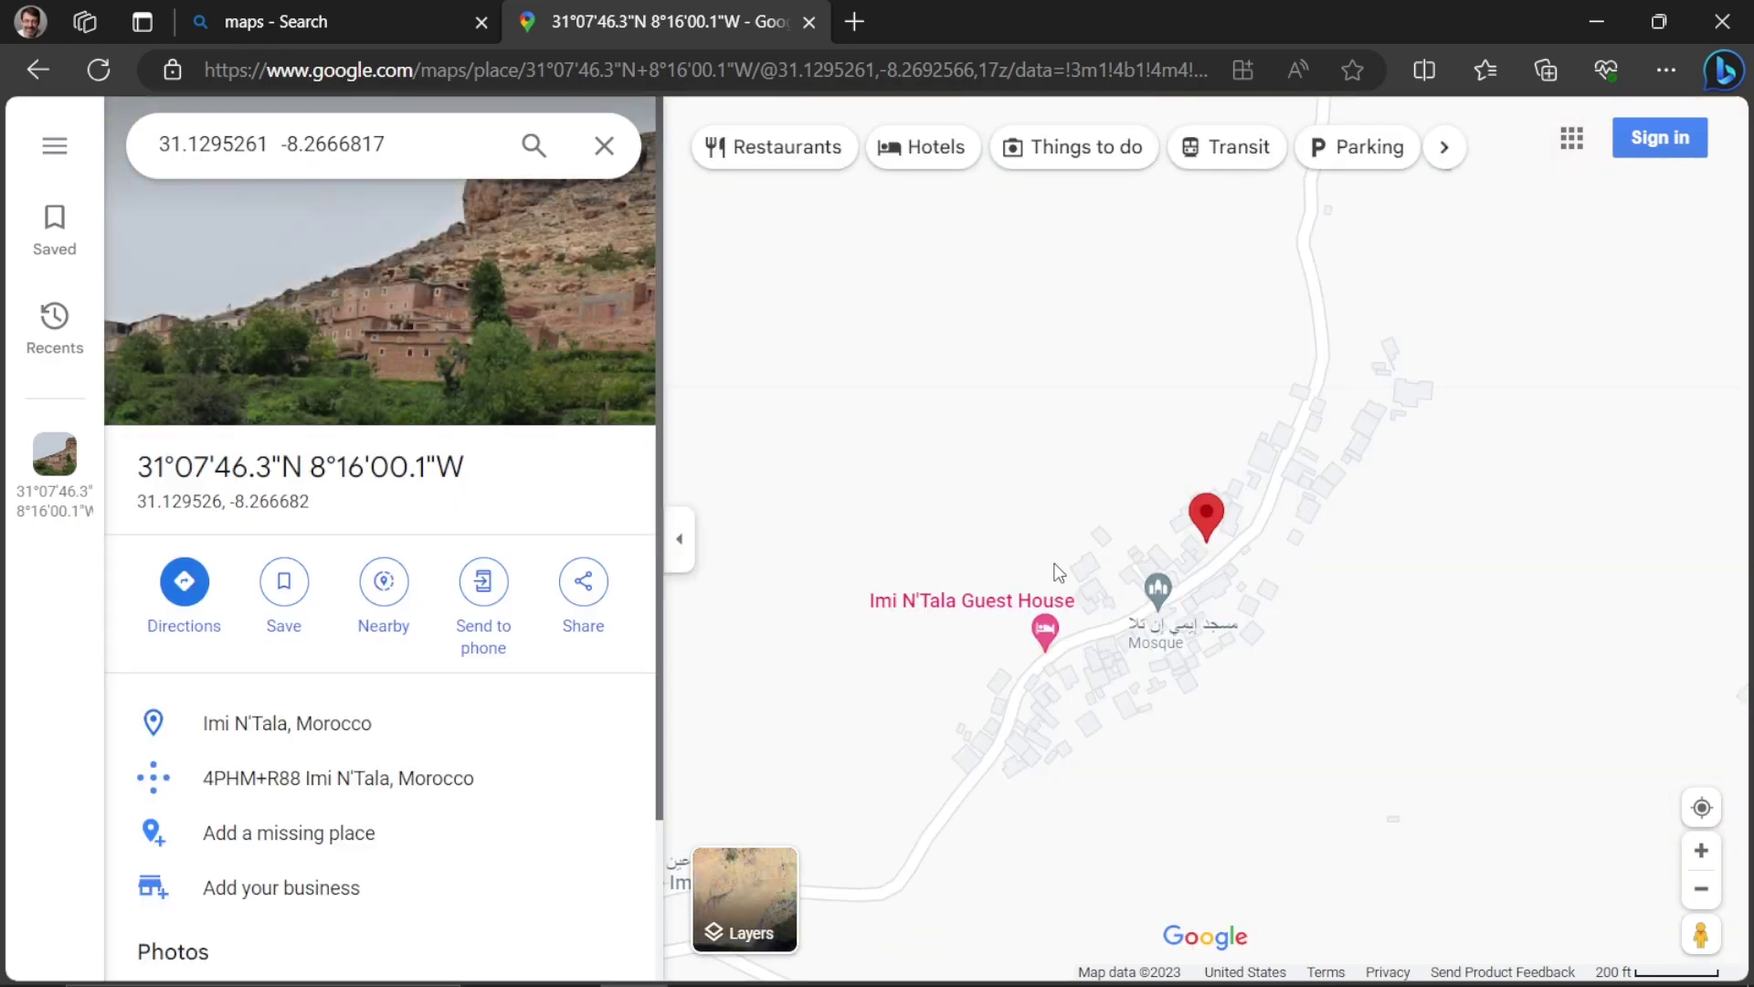
{"action": "scroll", "coordinate": [1161, 497], "scroll_direction": "down", "scroll_amount": 3}
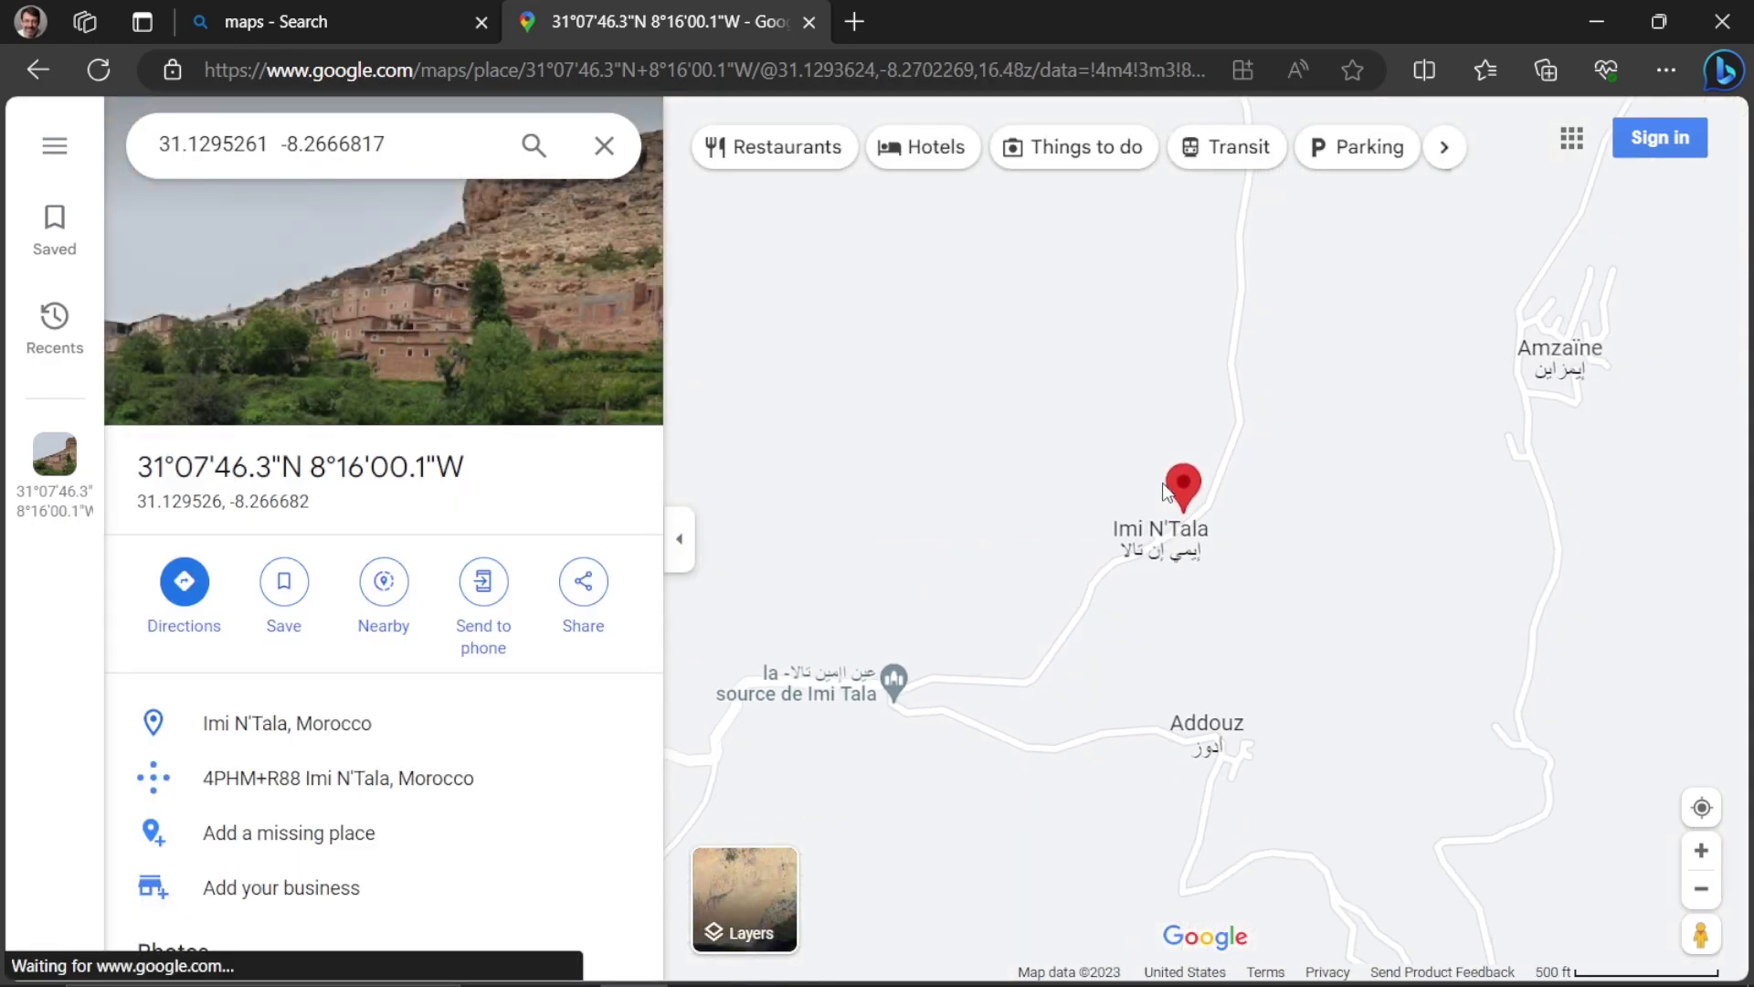
{"action": "left_click", "coordinate": [793, 884]}
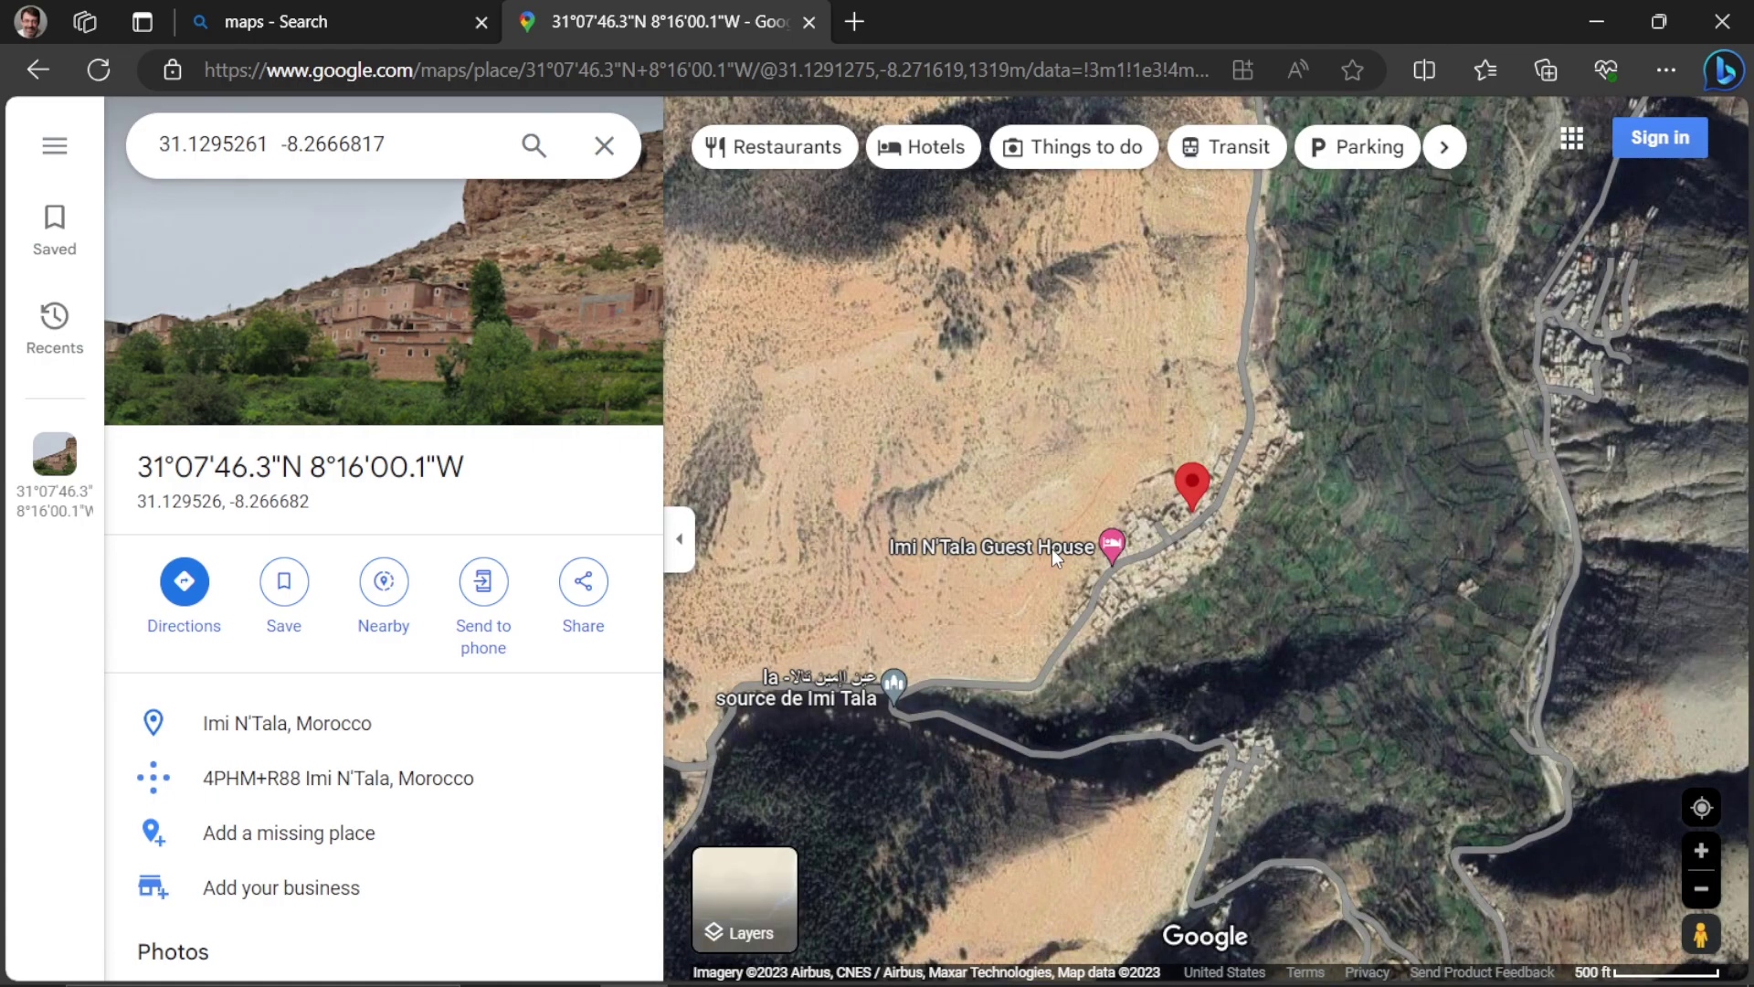
- Switch back to ArcGIS Pro to find disasterareaPoints.csv under Standalone Tables
{"action": "key", "text": "alt+Tab"}
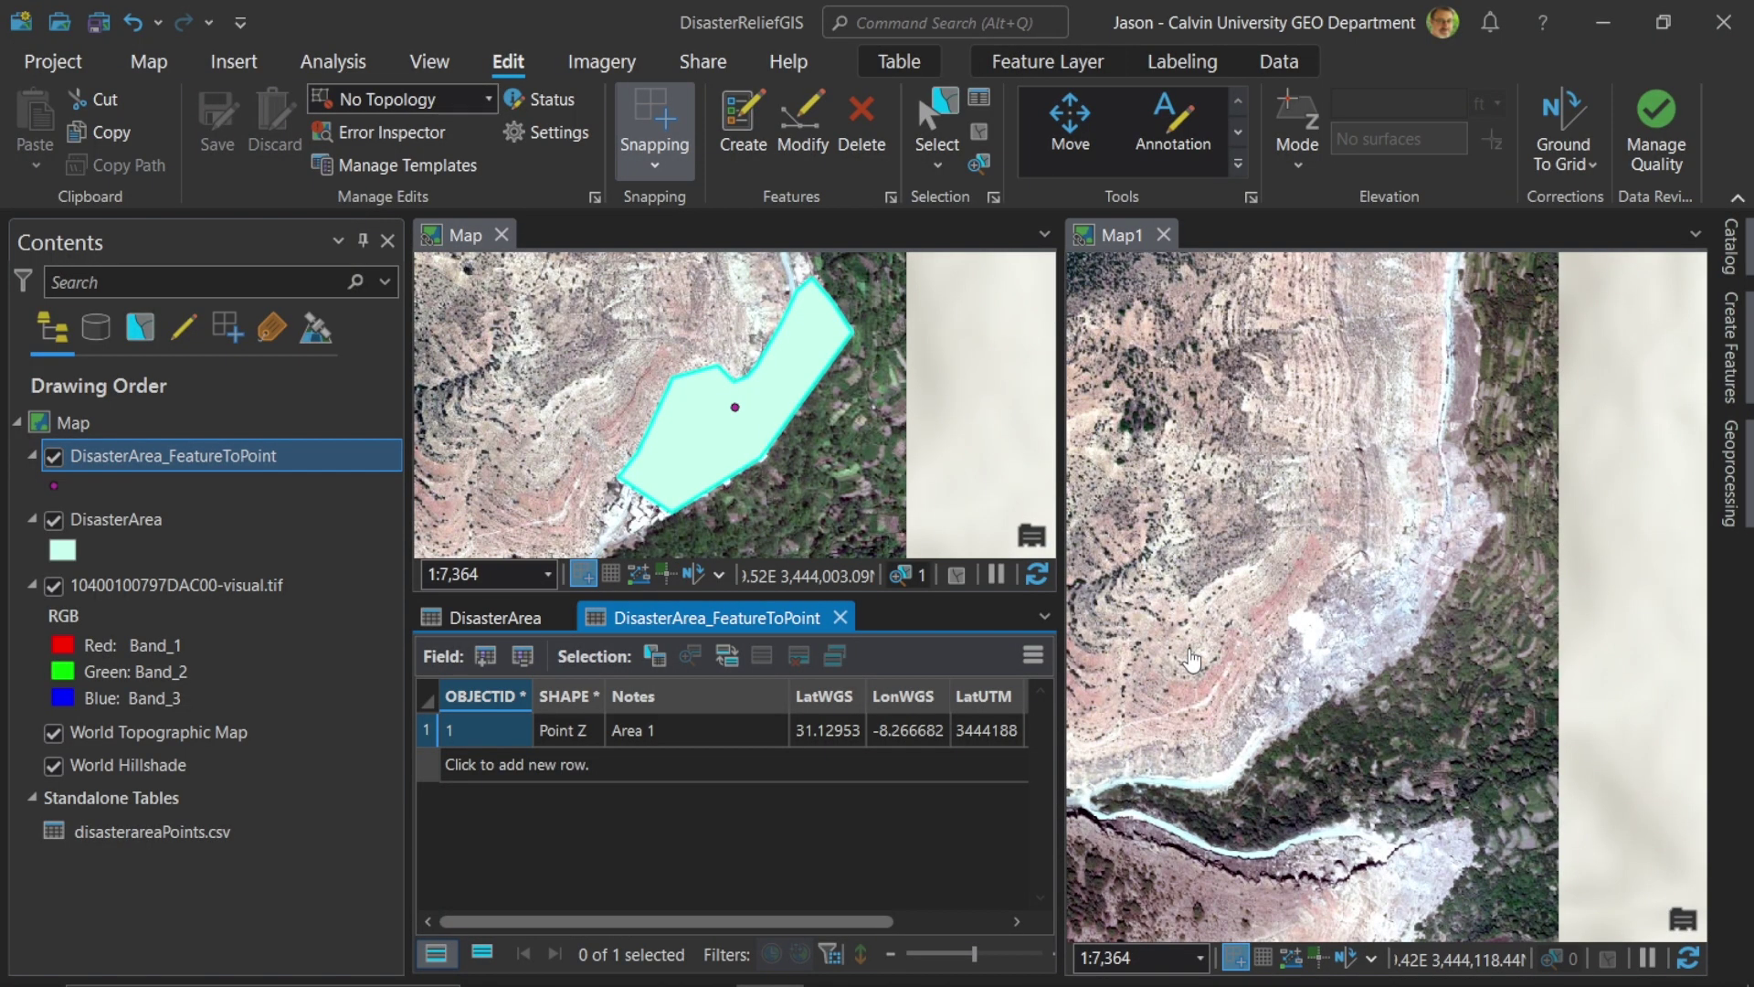